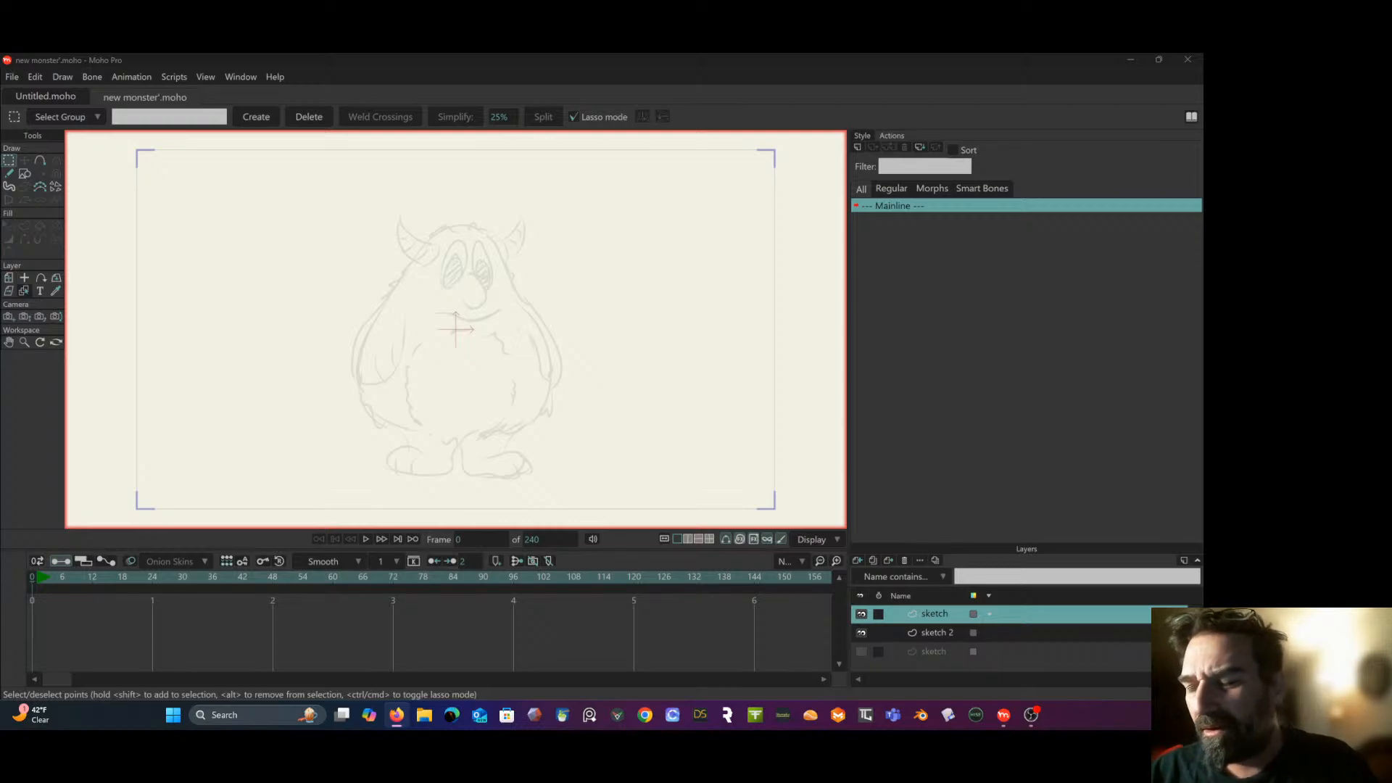
# - Trace the monster's head and shaggy body outline over the rough sketch with the Freehand tool
pyautogui.click(10, 174)
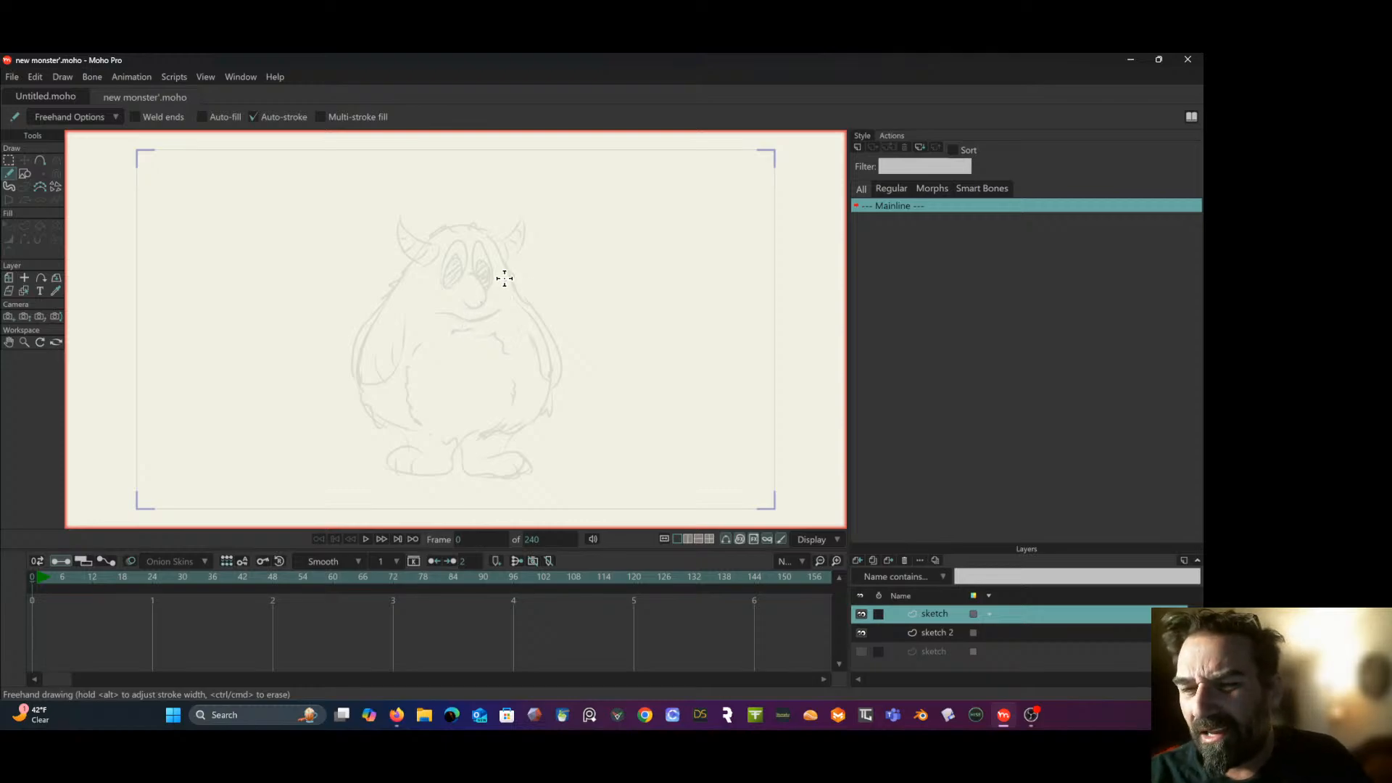
pyautogui.scroll(4, 504, 277)
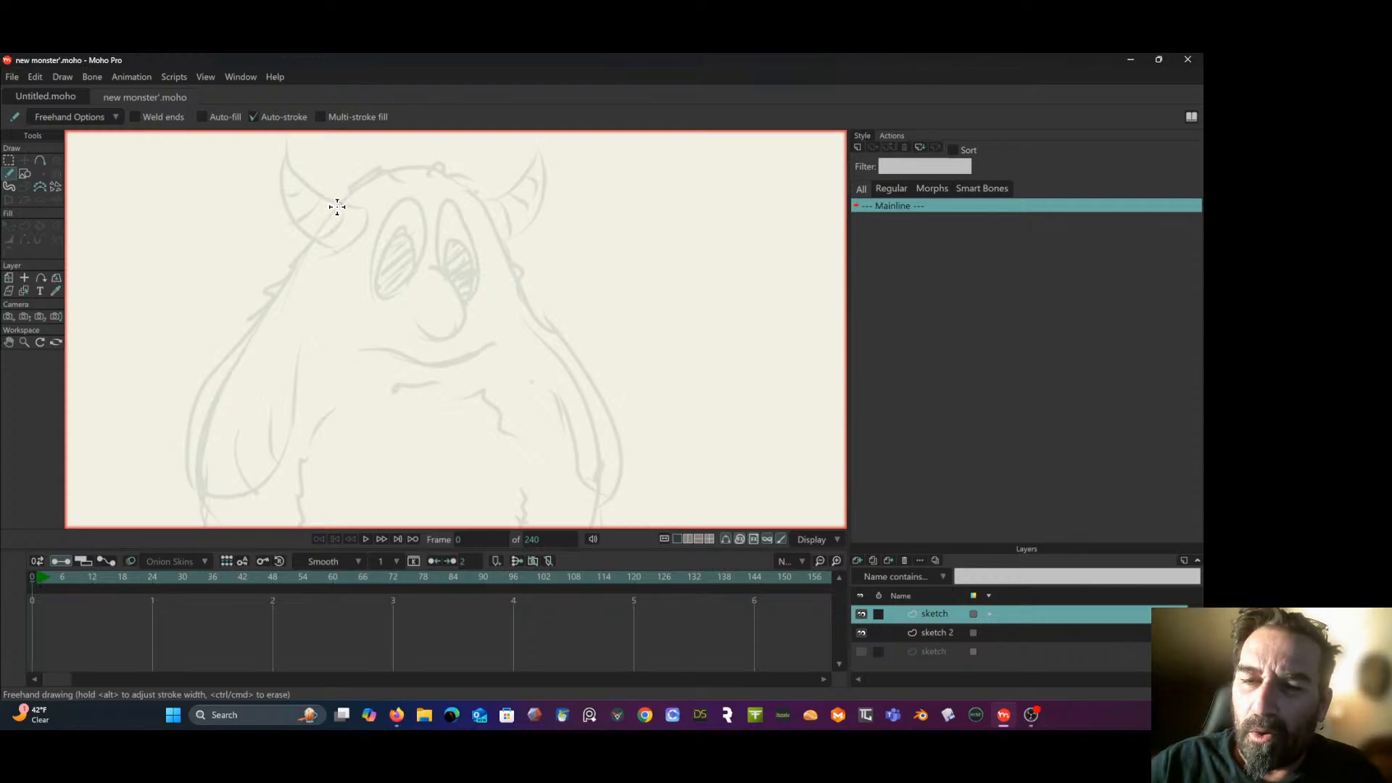
pyautogui.moveTo(356, 185); pyautogui.dragTo(370, 176)
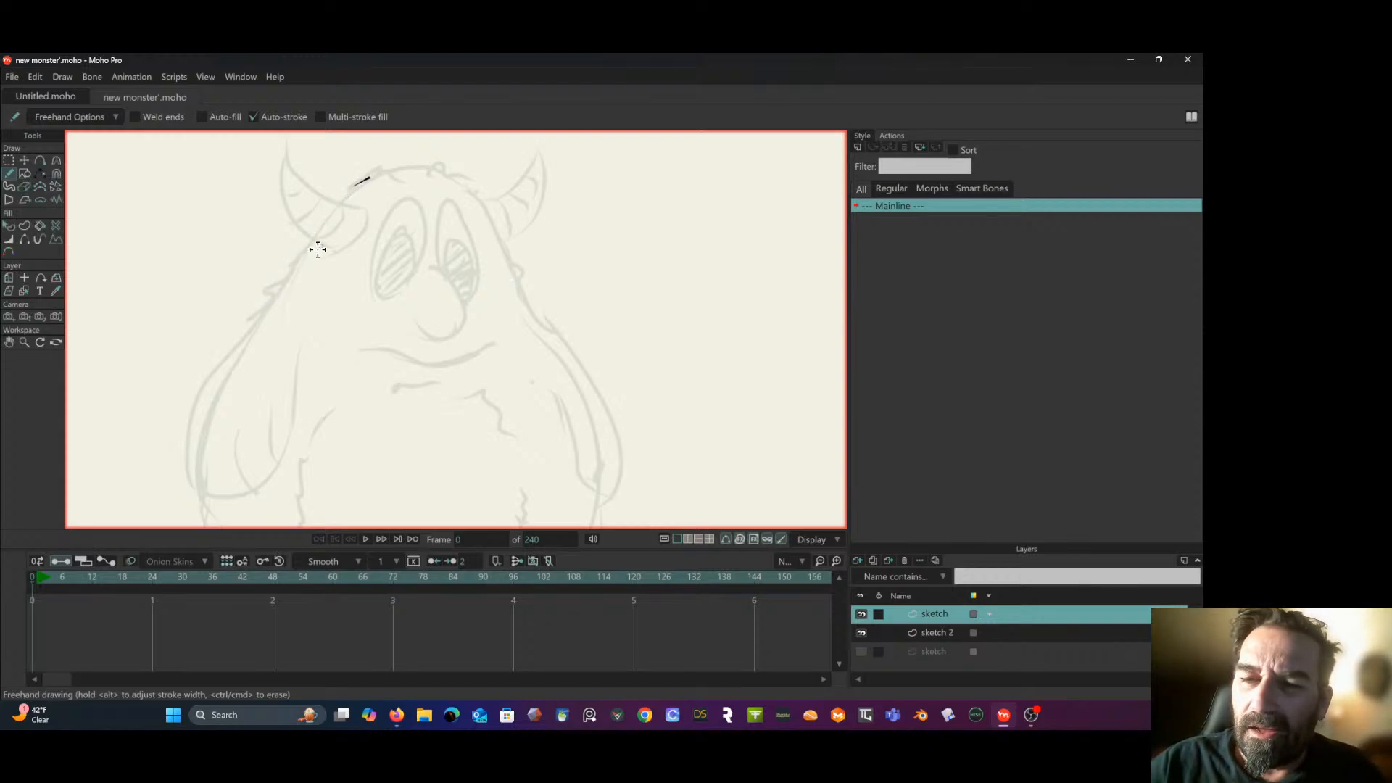
pyautogui.moveTo(272, 304)
pyautogui.mouseDown()
pyautogui.moveTo(347, 192)
pyautogui.moveTo(437, 147)
pyautogui.moveTo(403, 167)
pyautogui.moveTo(456, 172)
pyautogui.mouseUp()
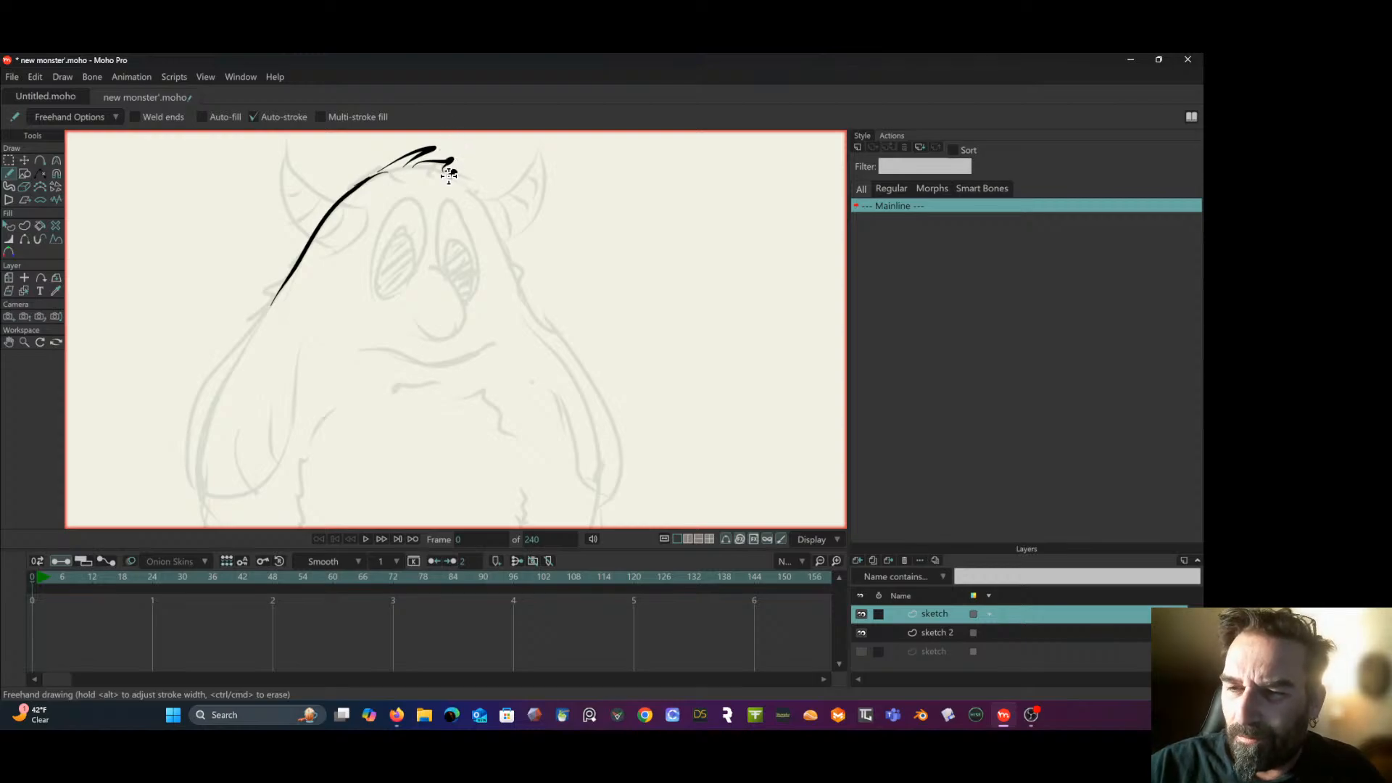
pyautogui.moveTo(493, 220)
pyautogui.mouseDown()
pyautogui.moveTo(455, 185)
pyautogui.moveTo(596, 429)
pyautogui.moveTo(603, 525)
pyautogui.mouseUp()
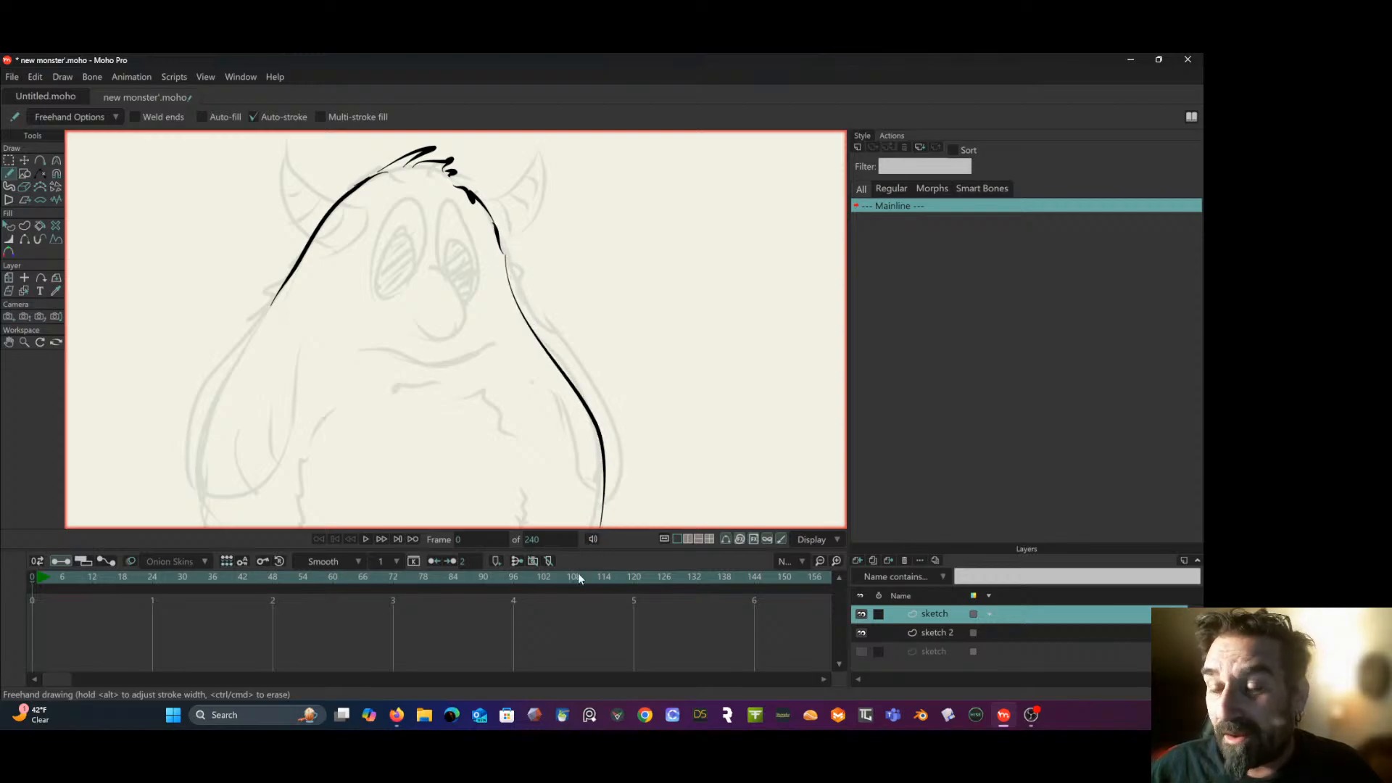
pyautogui.scroll(-3, 637, 472)
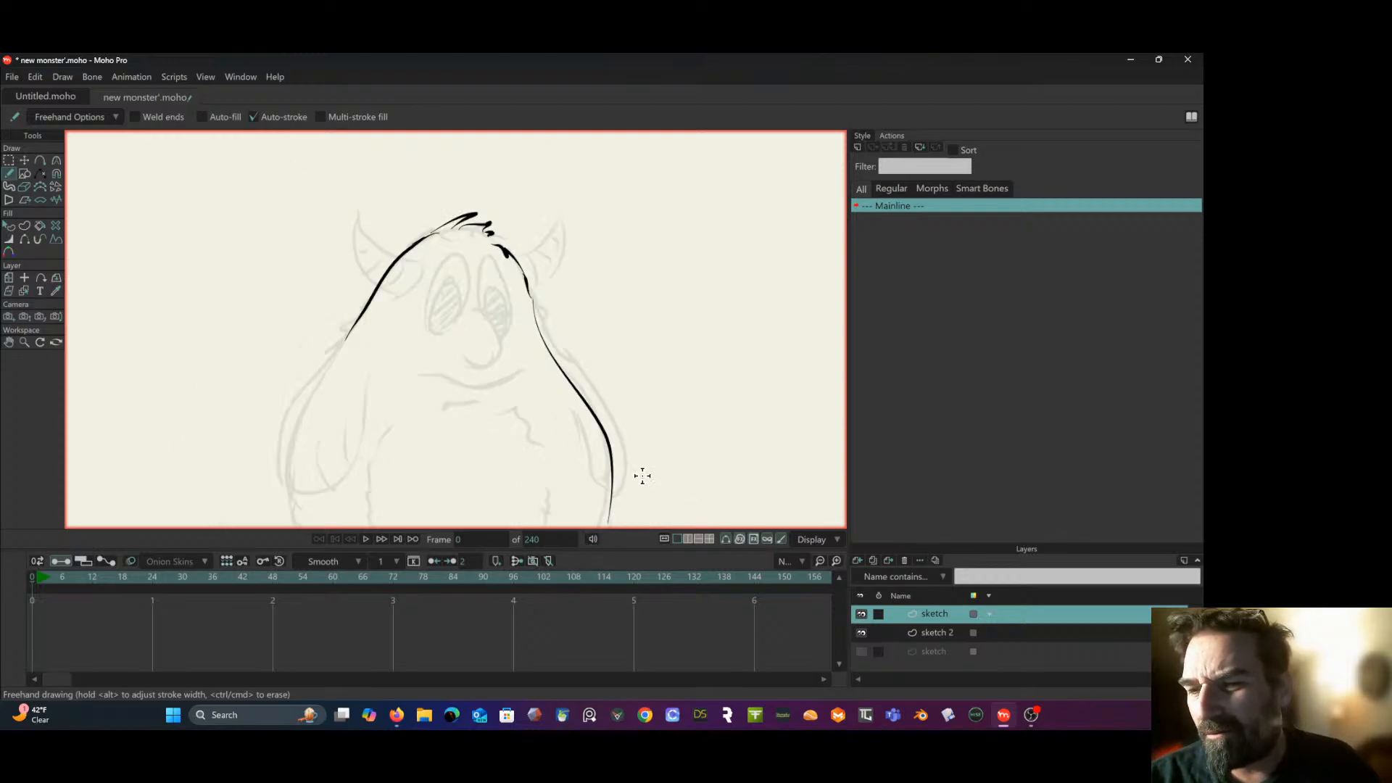
pyautogui.moveTo(642, 476); pyautogui.dragTo(627, 385)
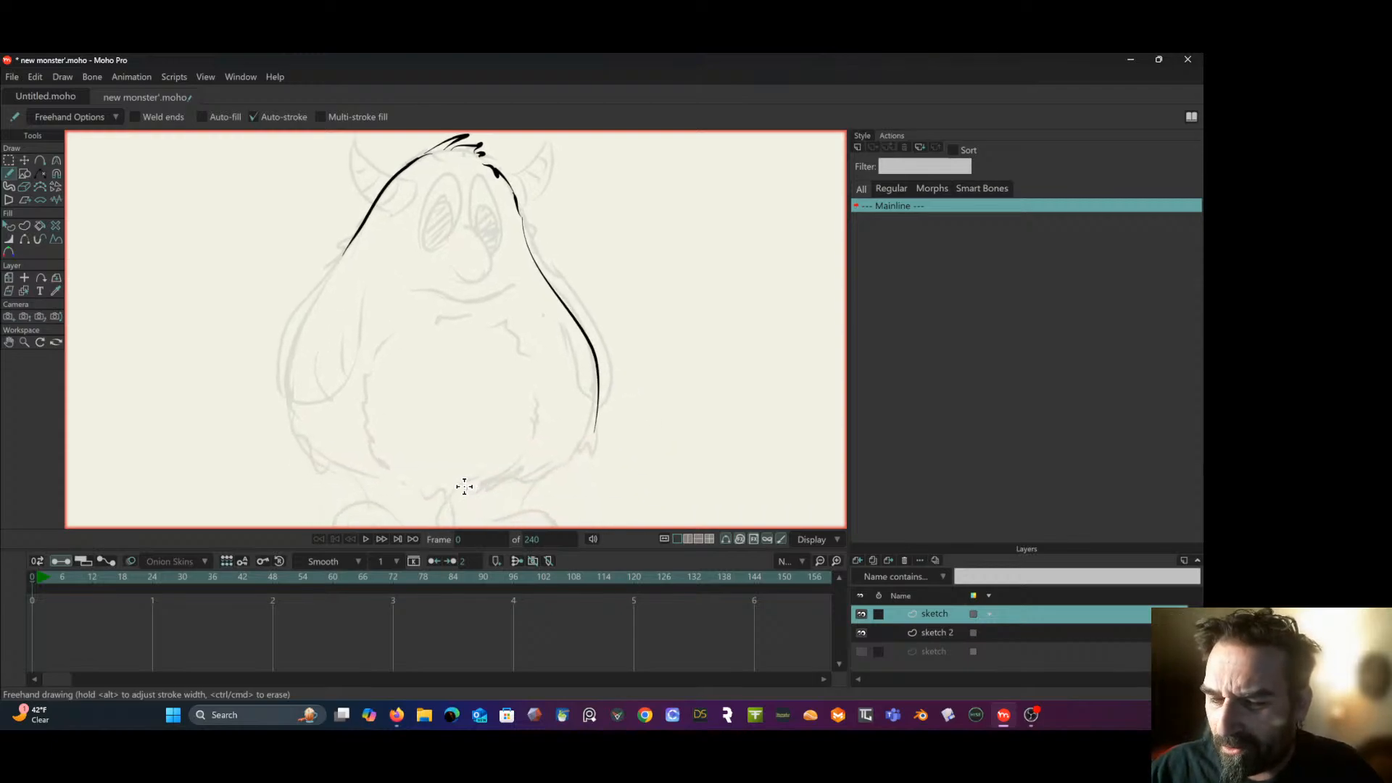
pyautogui.moveTo(464, 493)
pyautogui.mouseDown()
pyautogui.moveTo(561, 469)
pyautogui.moveTo(597, 417)
pyautogui.mouseUp()
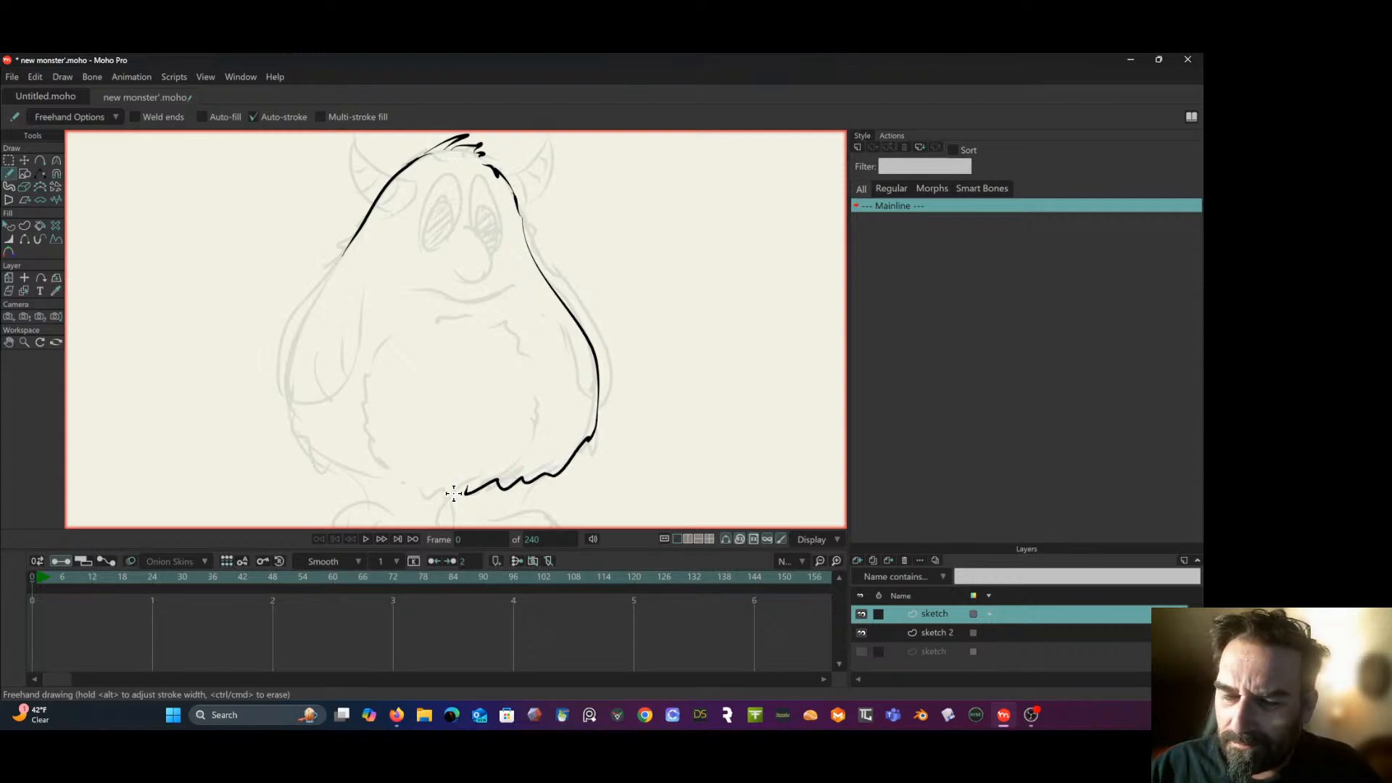
pyautogui.moveTo(470, 480)
pyautogui.mouseDown()
pyautogui.moveTo(445, 497)
pyautogui.moveTo(443, 481)
pyautogui.moveTo(408, 489)
pyautogui.moveTo(368, 462)
pyautogui.moveTo(321, 473)
pyautogui.moveTo(292, 424)
pyautogui.moveTo(294, 339)
pyautogui.moveTo(366, 217)
pyautogui.mouseUp()
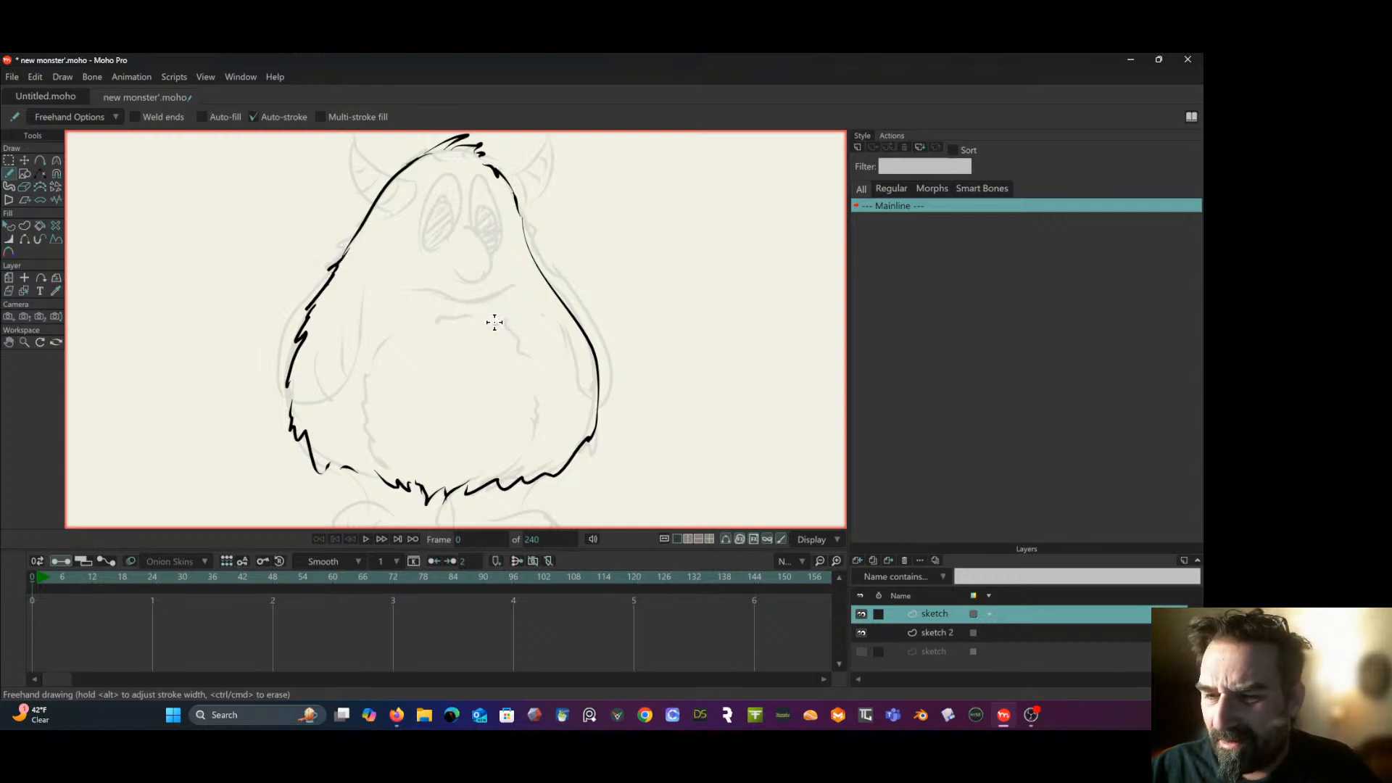
# - Draw the jagged, furry outline of the belly patch with freehand strokes along the sketch
pyautogui.moveTo(495, 321)
pyautogui.mouseDown()
pyautogui.moveTo(531, 376)
pyautogui.moveTo(531, 434)
pyautogui.moveTo(500, 480)
pyautogui.mouseUp()
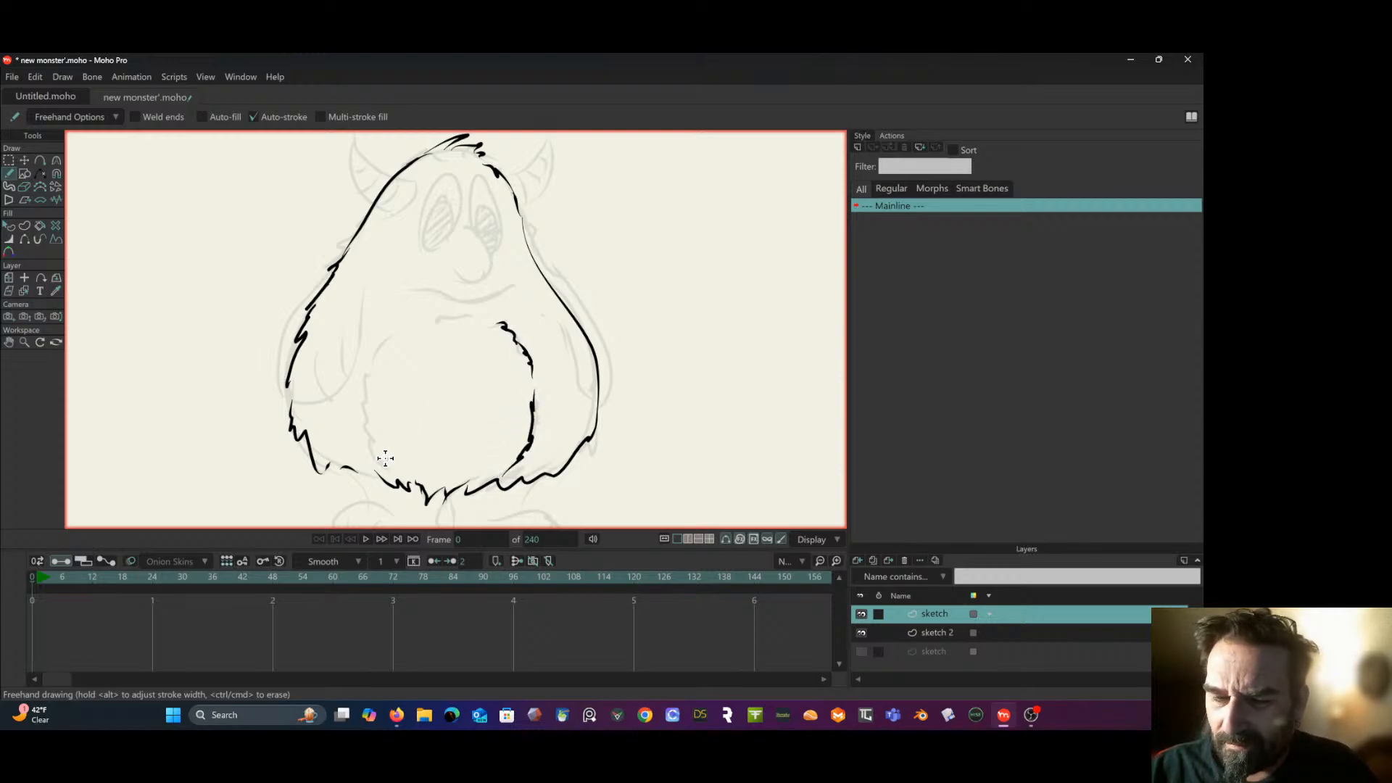
pyautogui.moveTo(373, 455); pyautogui.dragTo(388, 470)
pyautogui.moveTo(407, 331)
pyautogui.mouseDown()
pyautogui.moveTo(364, 394)
pyautogui.moveTo(385, 464)
pyautogui.mouseUp()
pyautogui.moveTo(426, 329); pyautogui.dragTo(499, 332)
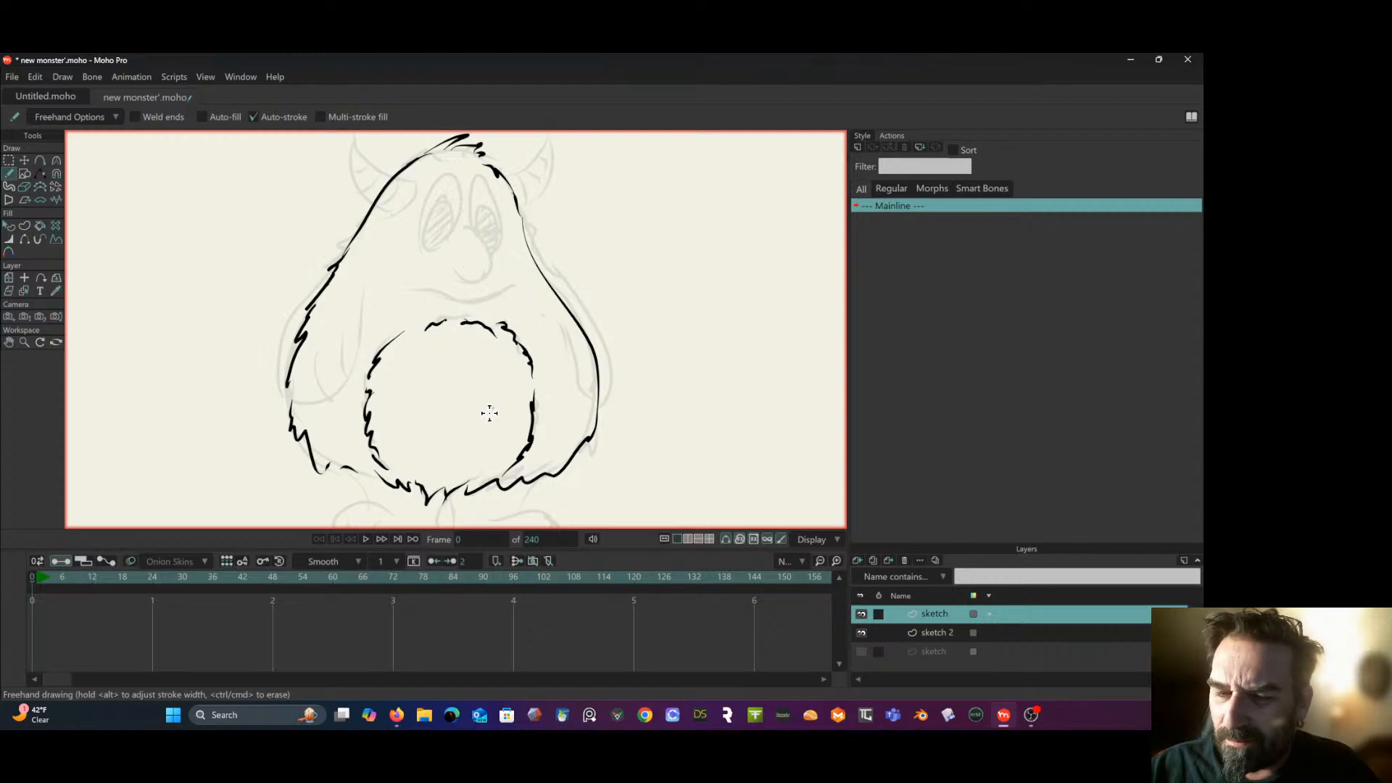
# - Turn off GPU caching in the viewport display options
pyautogui.click(817, 540)
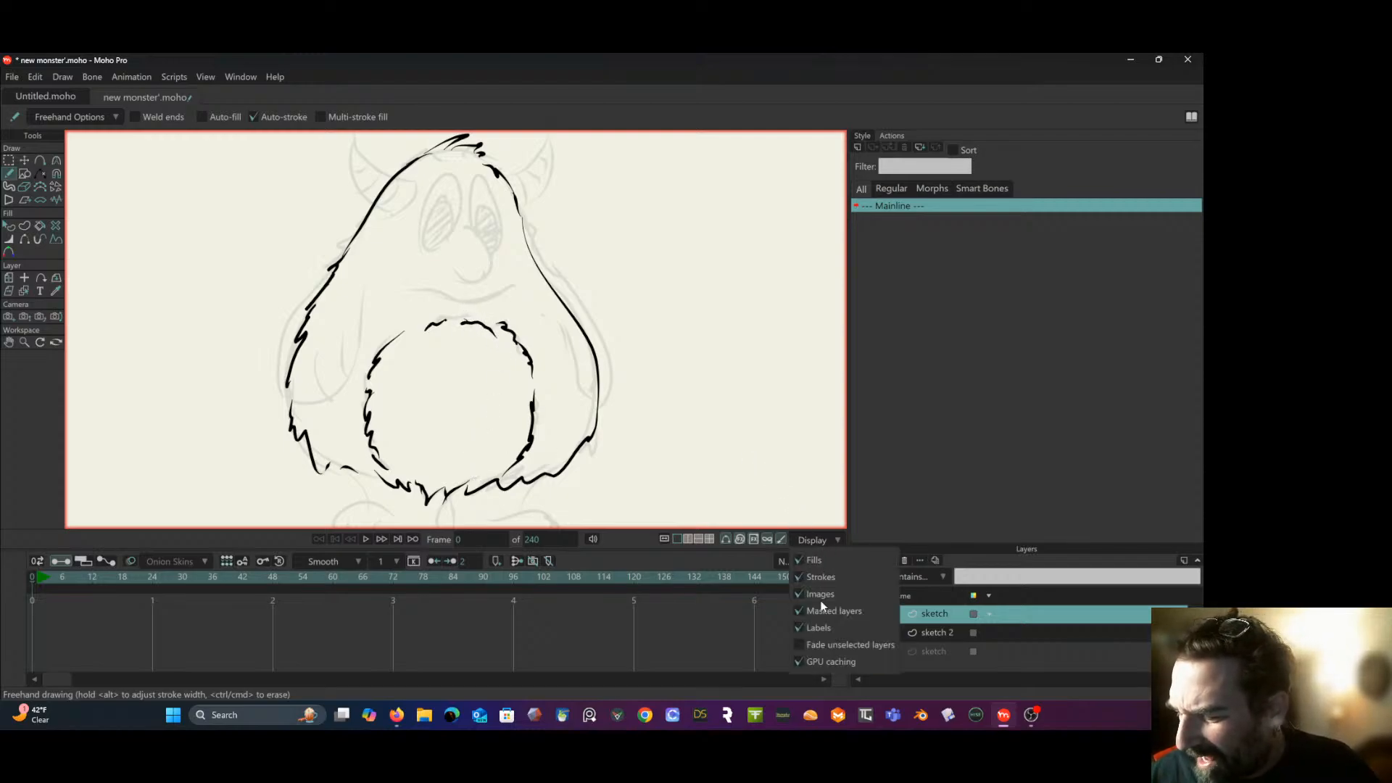
pyautogui.click(806, 661)
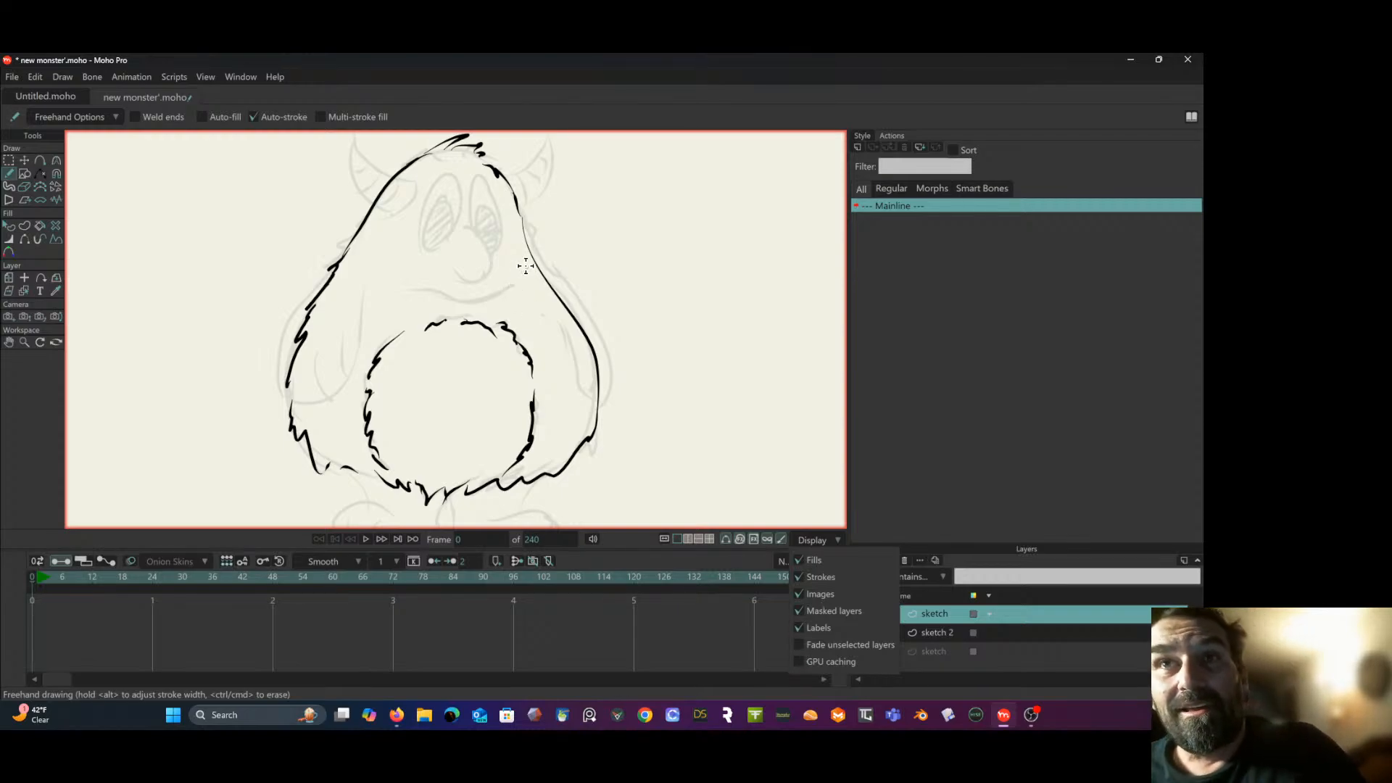
pyautogui.click(505, 174)
# - Trace both edges of the horn on the right side of the monster's head
pyautogui.moveTo(505, 174)
pyautogui.mouseDown()
pyautogui.moveTo(536, 163)
pyautogui.moveTo(549, 133)
pyautogui.mouseUp()
pyautogui.moveTo(521, 210)
pyautogui.mouseDown()
pyautogui.moveTo(554, 165)
pyautogui.moveTo(549, 134)
pyautogui.mouseUp()
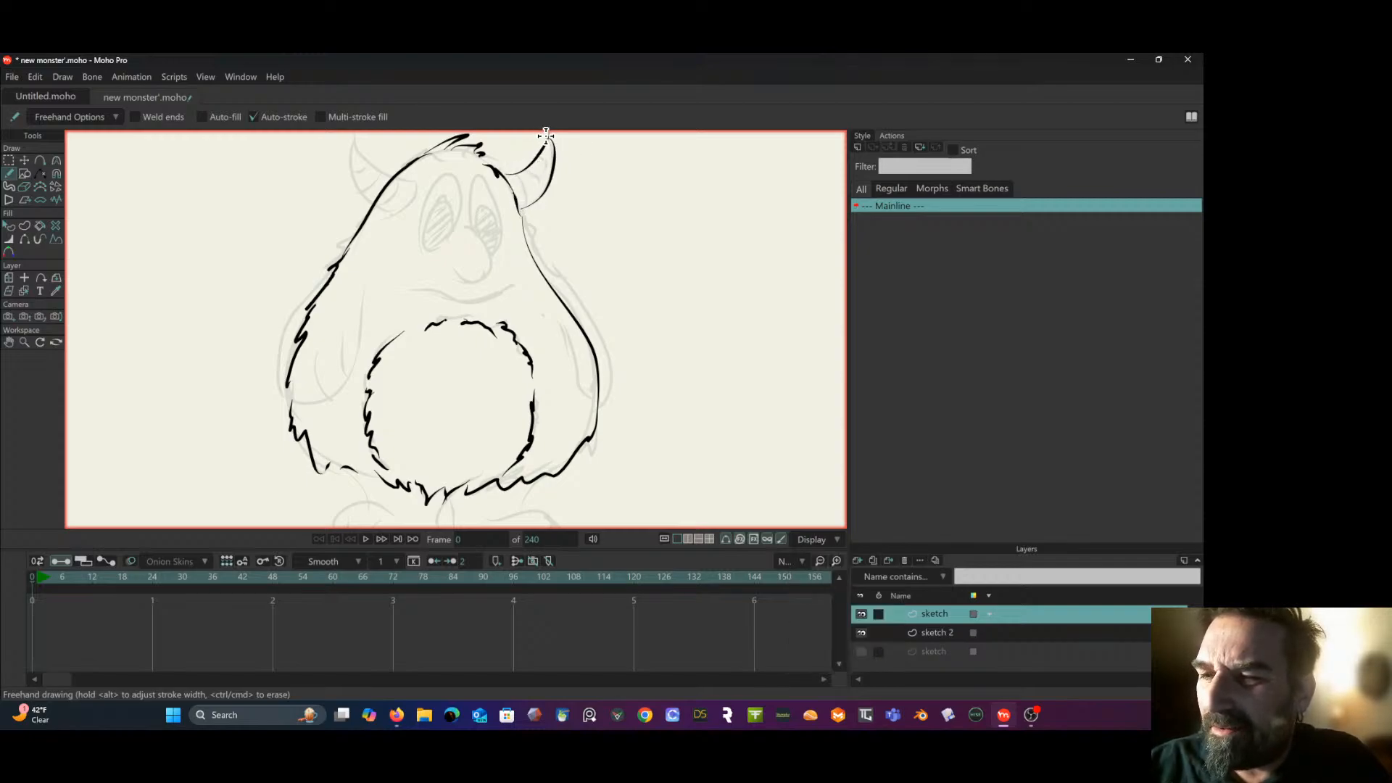
# - Set the project dimensions to the 1080p HDTV (1920x1080) preset in the project settings
pyautogui.click(35, 76)
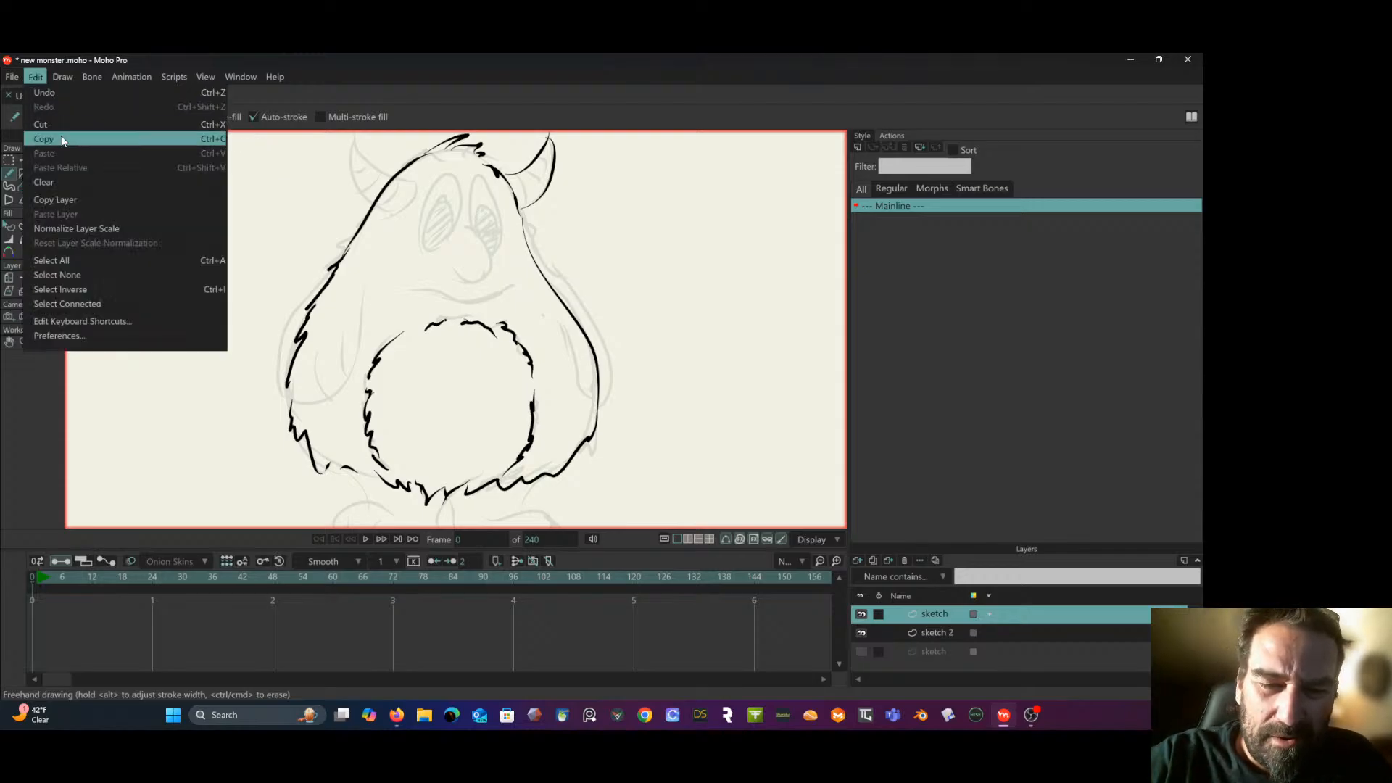
pyautogui.moveTo(12, 77)
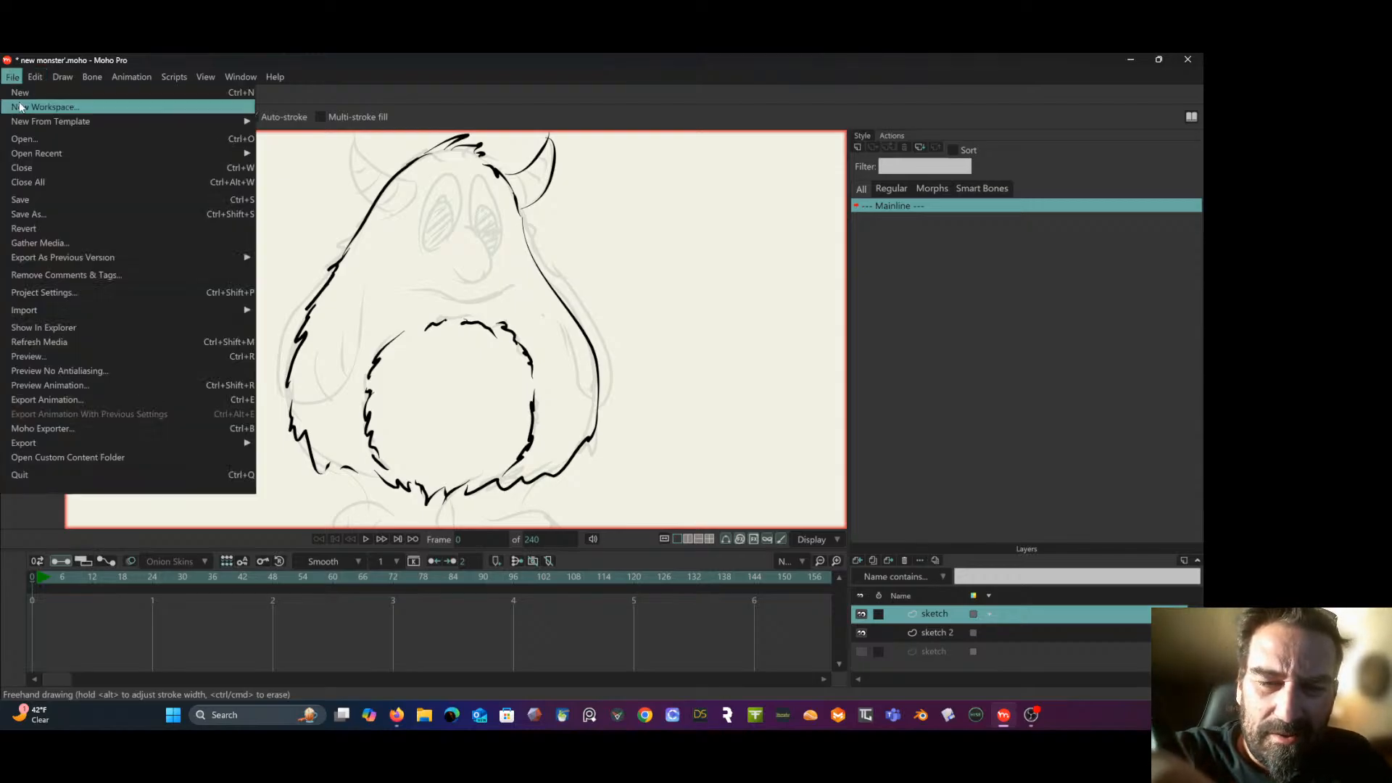
pyautogui.moveTo(52, 267)
pyautogui.press('Escape')
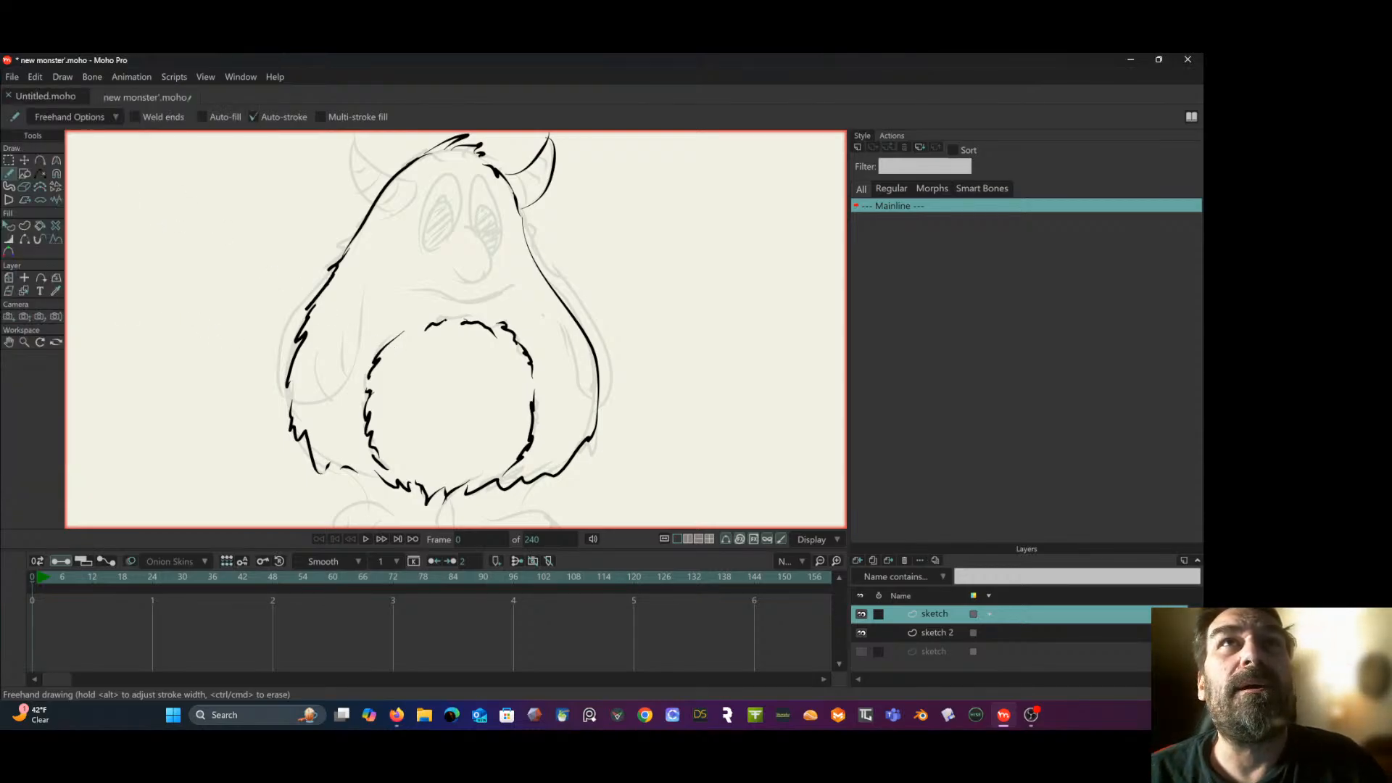
pyautogui.moveTo(2, 485); pyautogui.dragTo(431, 210)
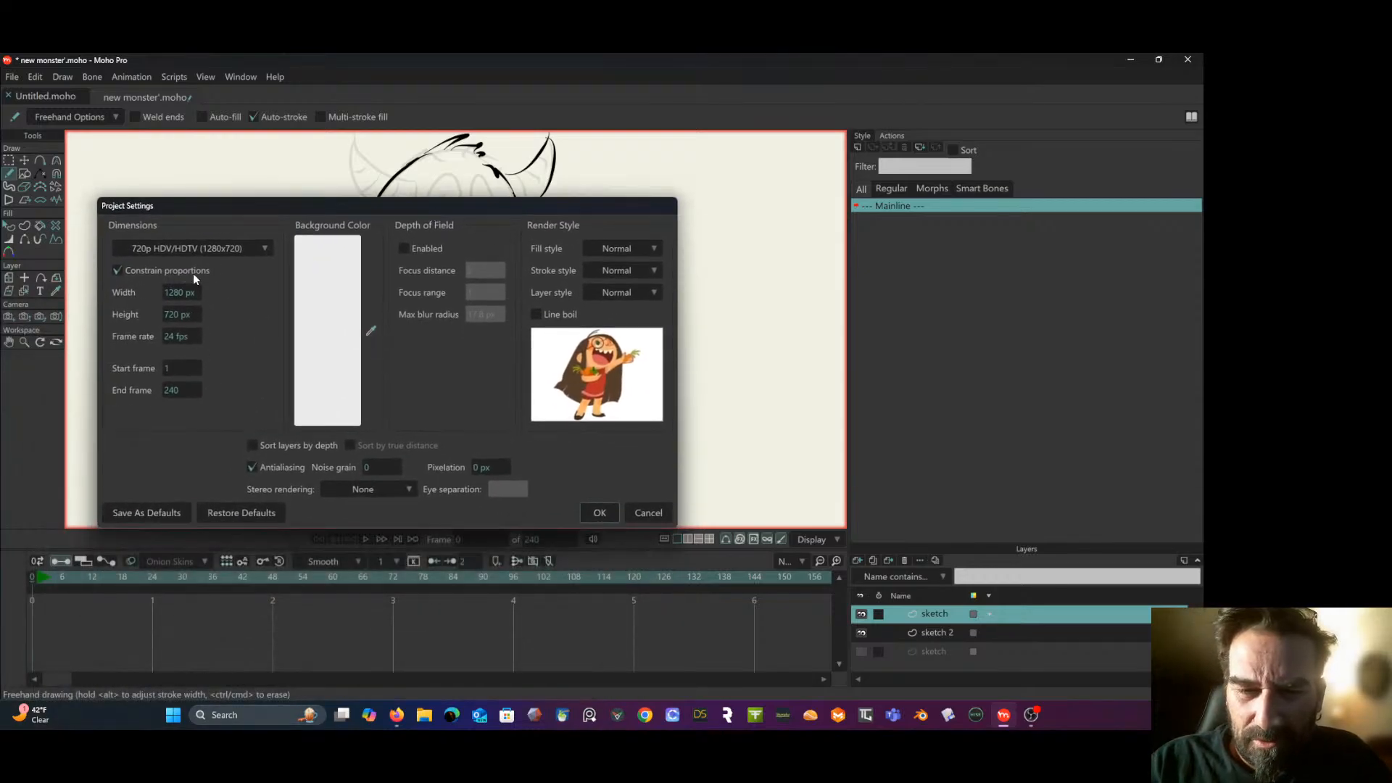
pyautogui.click(246, 251)
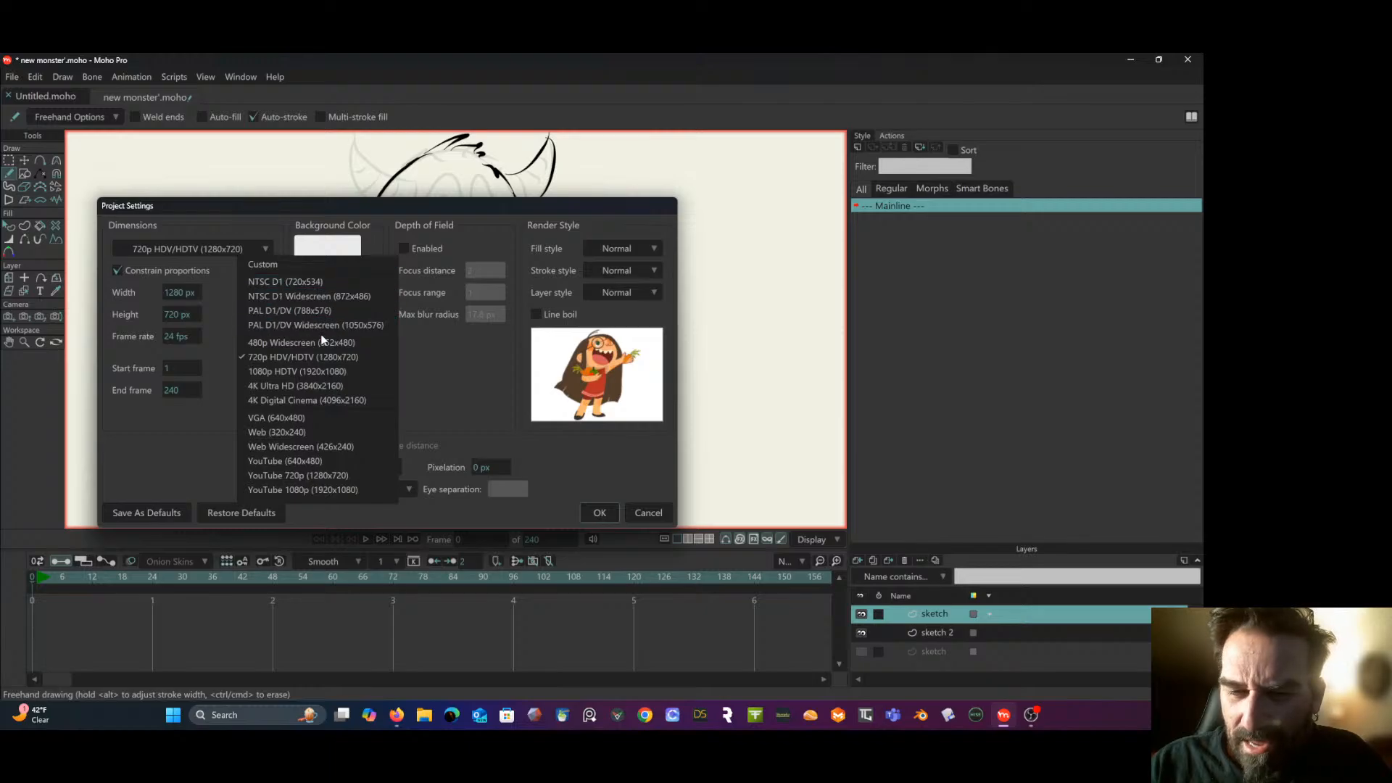
pyautogui.click(345, 372)
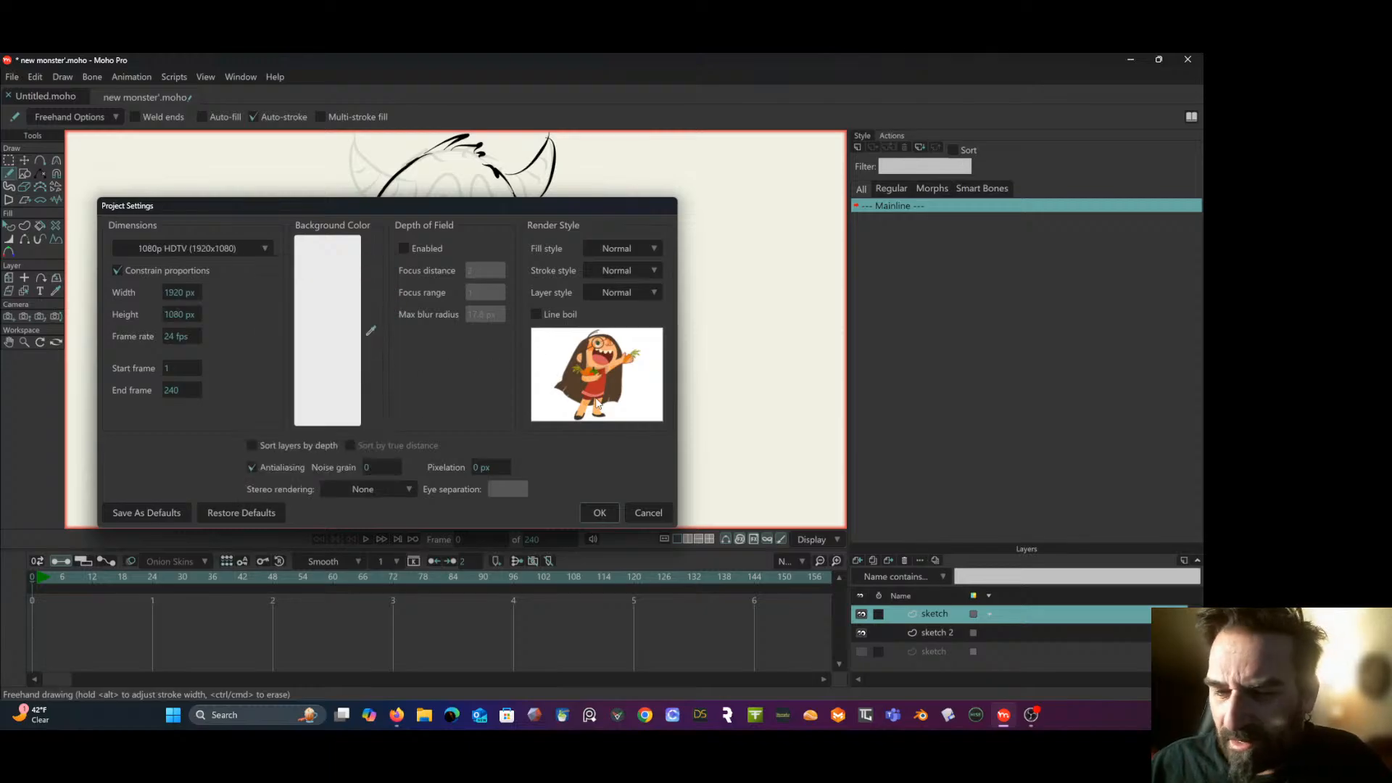
pyautogui.click(602, 512)
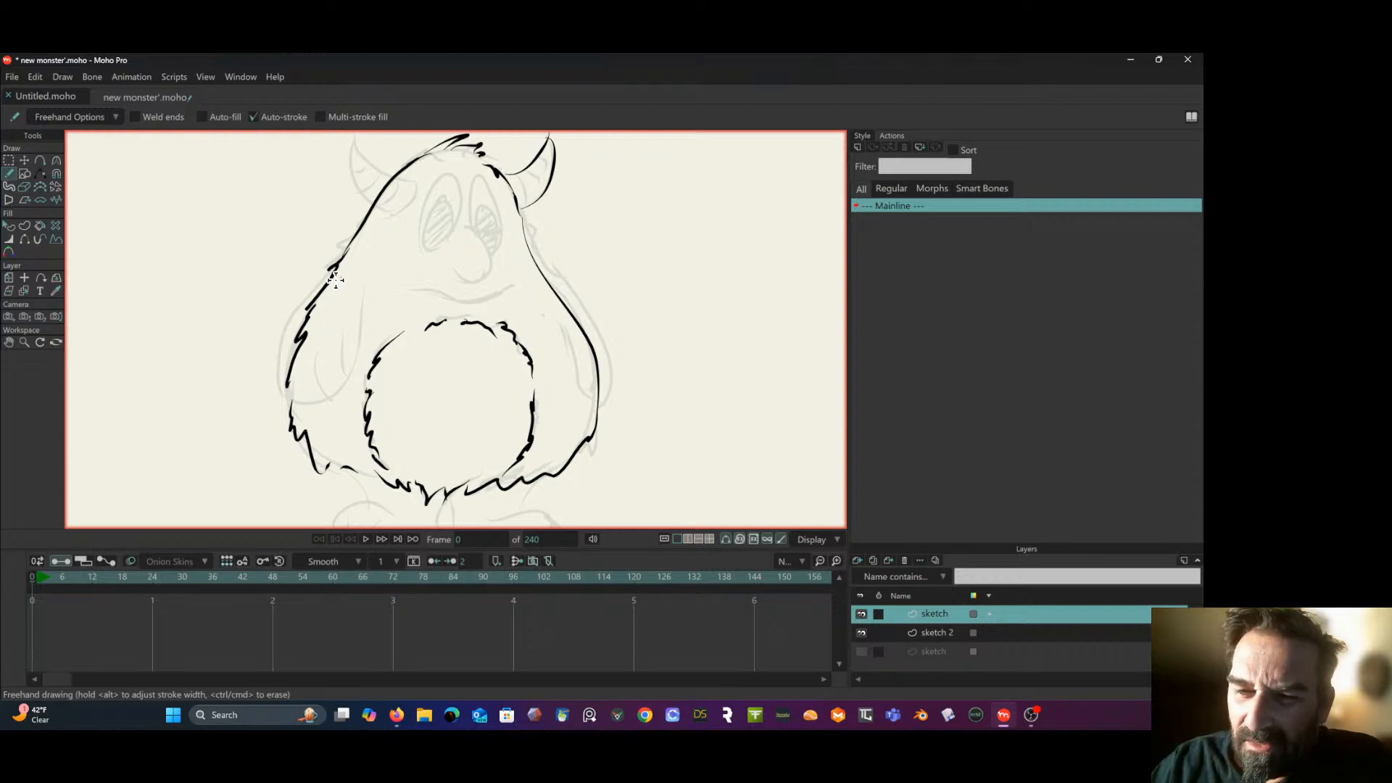
# - Trace both arms with furry outer edges and shaggy hand tips, undoing a stray stroke on the left one
pyautogui.moveTo(329, 264); pyautogui.dragTo(278, 345)
pyautogui.moveTo(360, 297)
pyautogui.mouseDown()
pyautogui.moveTo(350, 371)
pyautogui.moveTo(348, 332)
pyautogui.mouseUp()
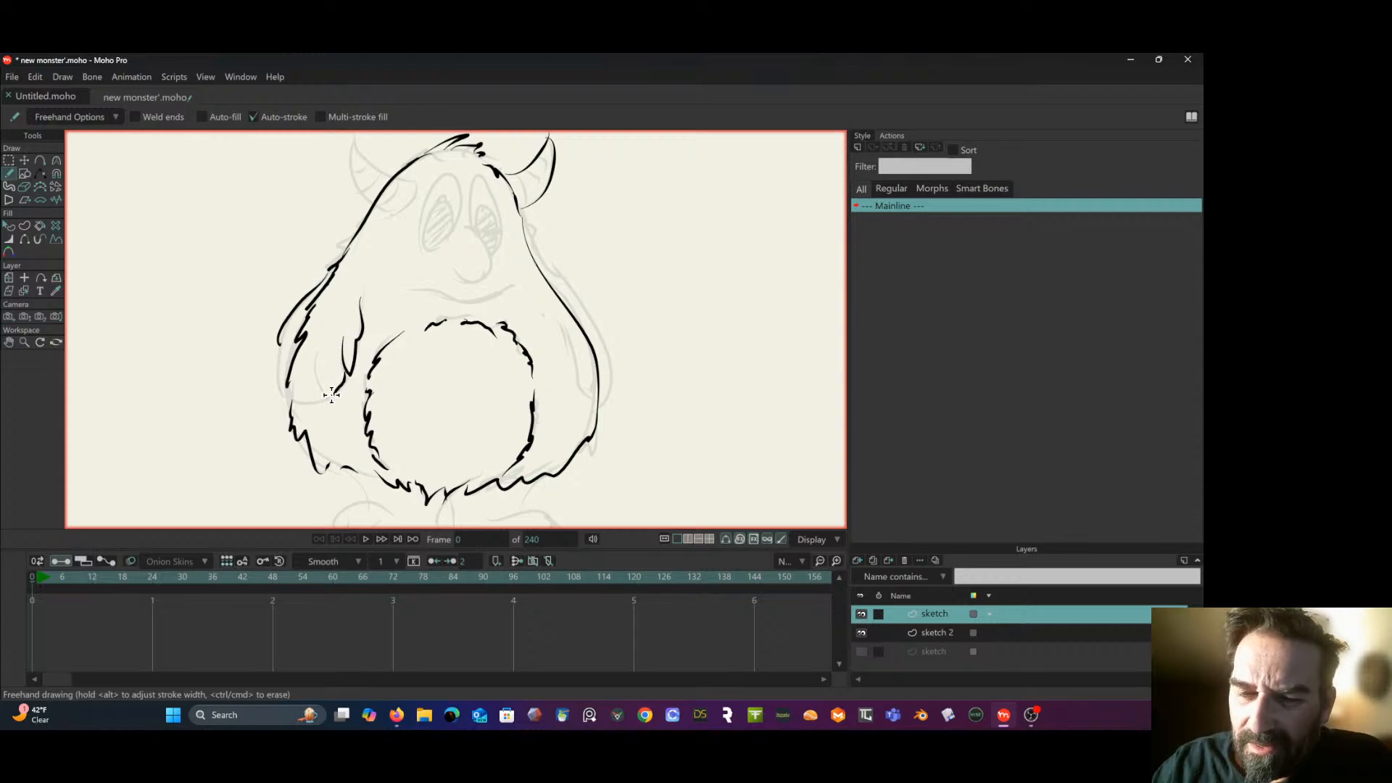
pyautogui.moveTo(331, 394)
pyautogui.mouseDown()
pyautogui.moveTo(318, 366)
pyautogui.moveTo(327, 387)
pyautogui.moveTo(303, 400)
pyautogui.moveTo(352, 324)
pyautogui.moveTo(309, 398)
pyautogui.moveTo(295, 399)
pyautogui.moveTo(290, 369)
pyautogui.moveTo(288, 391)
pyautogui.moveTo(278, 384)
pyautogui.moveTo(272, 335)
pyautogui.mouseUp()
pyautogui.hotkey('ctrl', 'z')
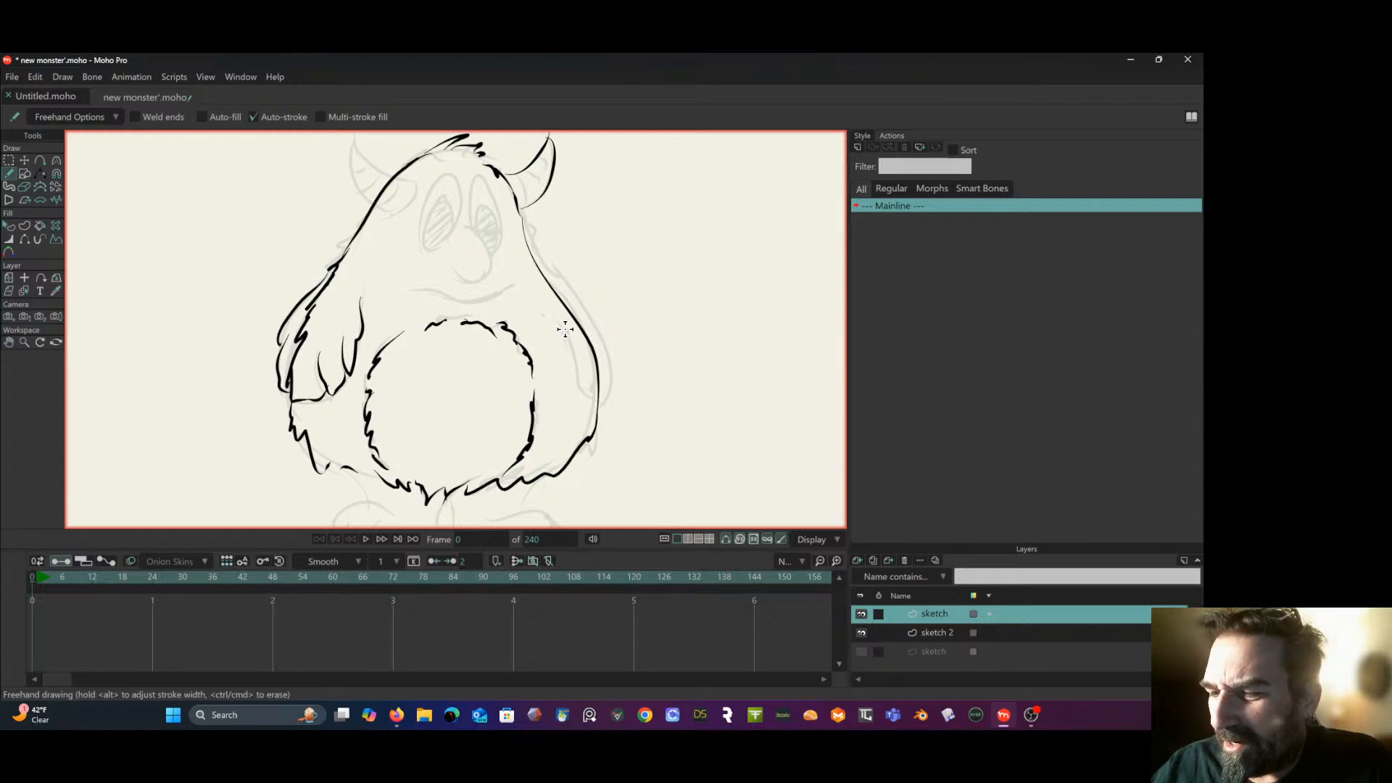
pyautogui.moveTo(569, 332)
pyautogui.mouseDown()
pyautogui.moveTo(586, 393)
pyautogui.moveTo(598, 383)
pyautogui.moveTo(605, 396)
pyautogui.moveTo(580, 302)
pyautogui.mouseUp()
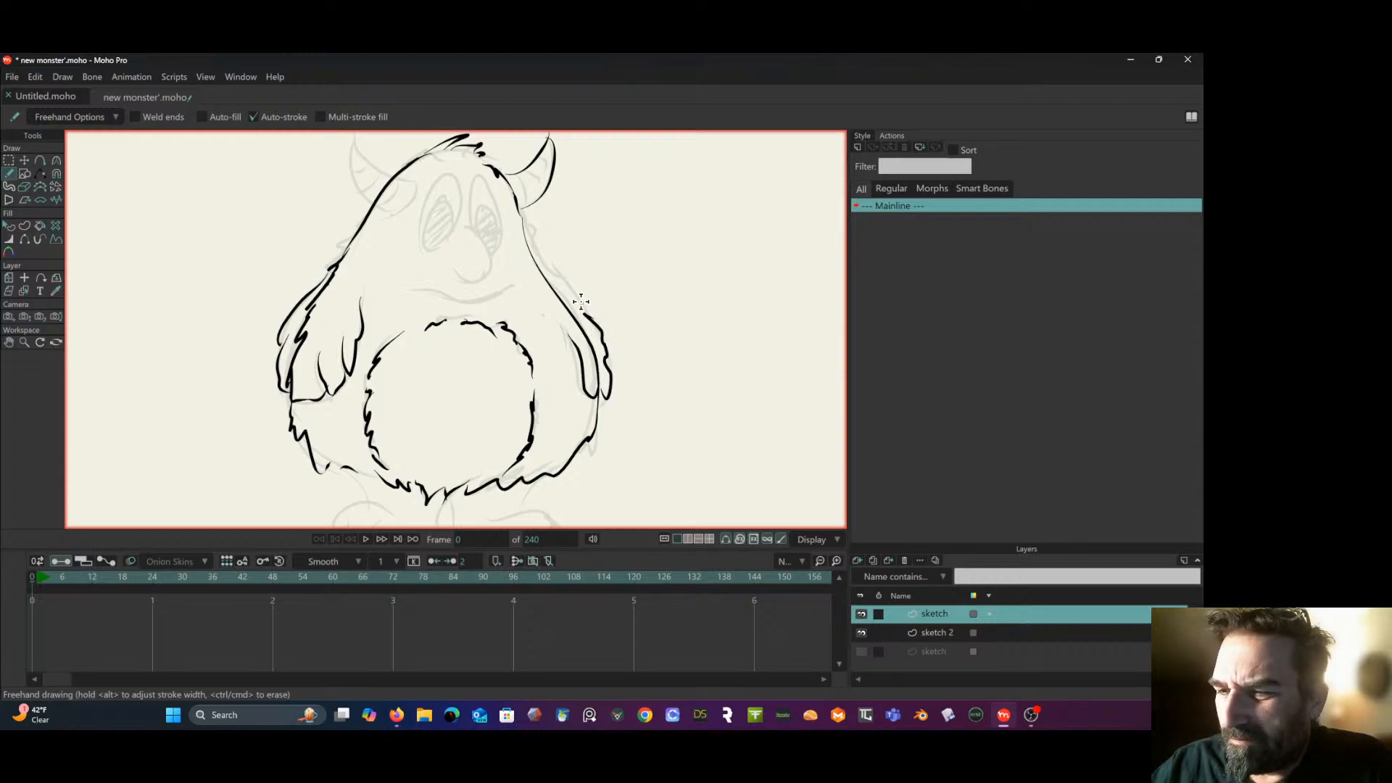
pyautogui.moveTo(529, 246)
pyautogui.mouseDown()
pyautogui.moveTo(569, 278)
pyautogui.moveTo(591, 322)
pyautogui.mouseUp()
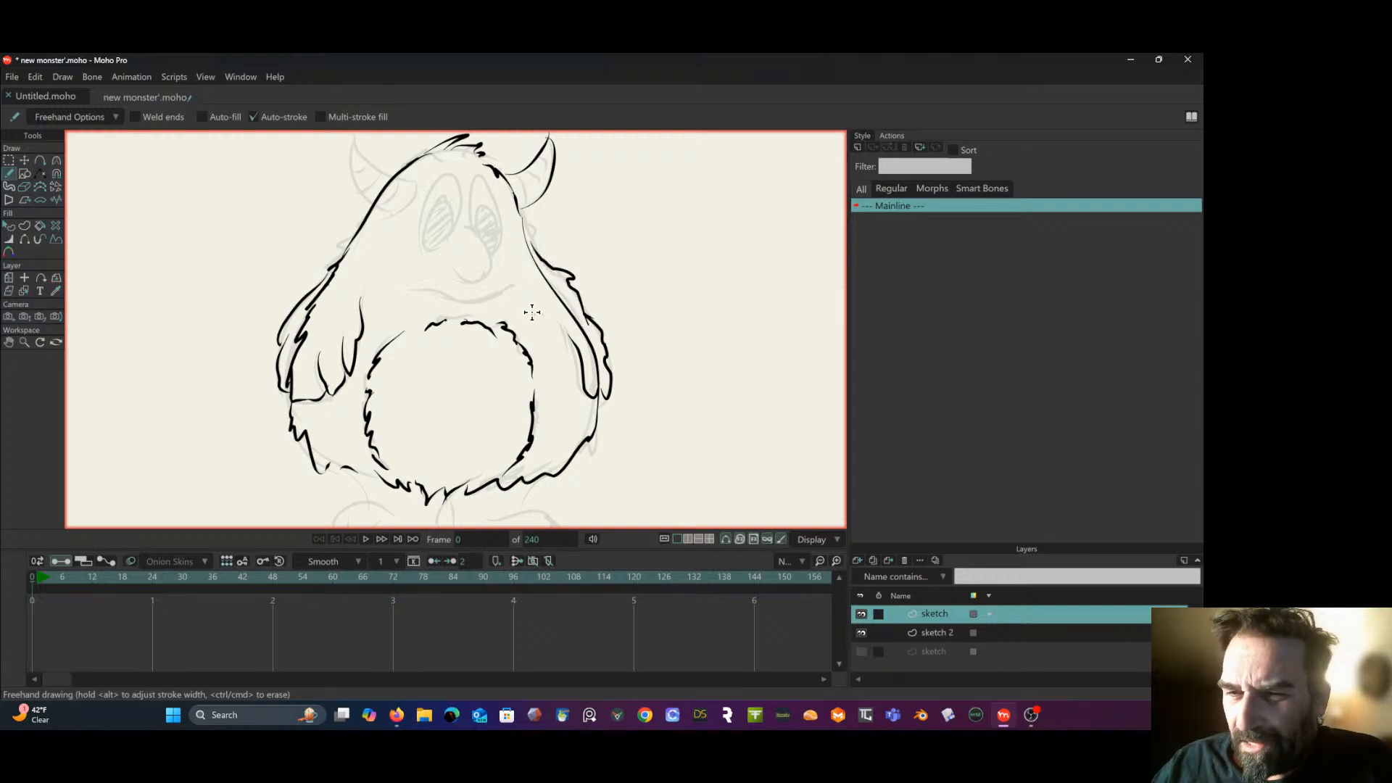
# - Outline the horn on the left side of the head and add curved stripes to both horns
pyautogui.moveTo(416, 182)
pyautogui.mouseDown()
pyautogui.moveTo(397, 214)
pyautogui.moveTo(350, 137)
pyautogui.mouseUp()
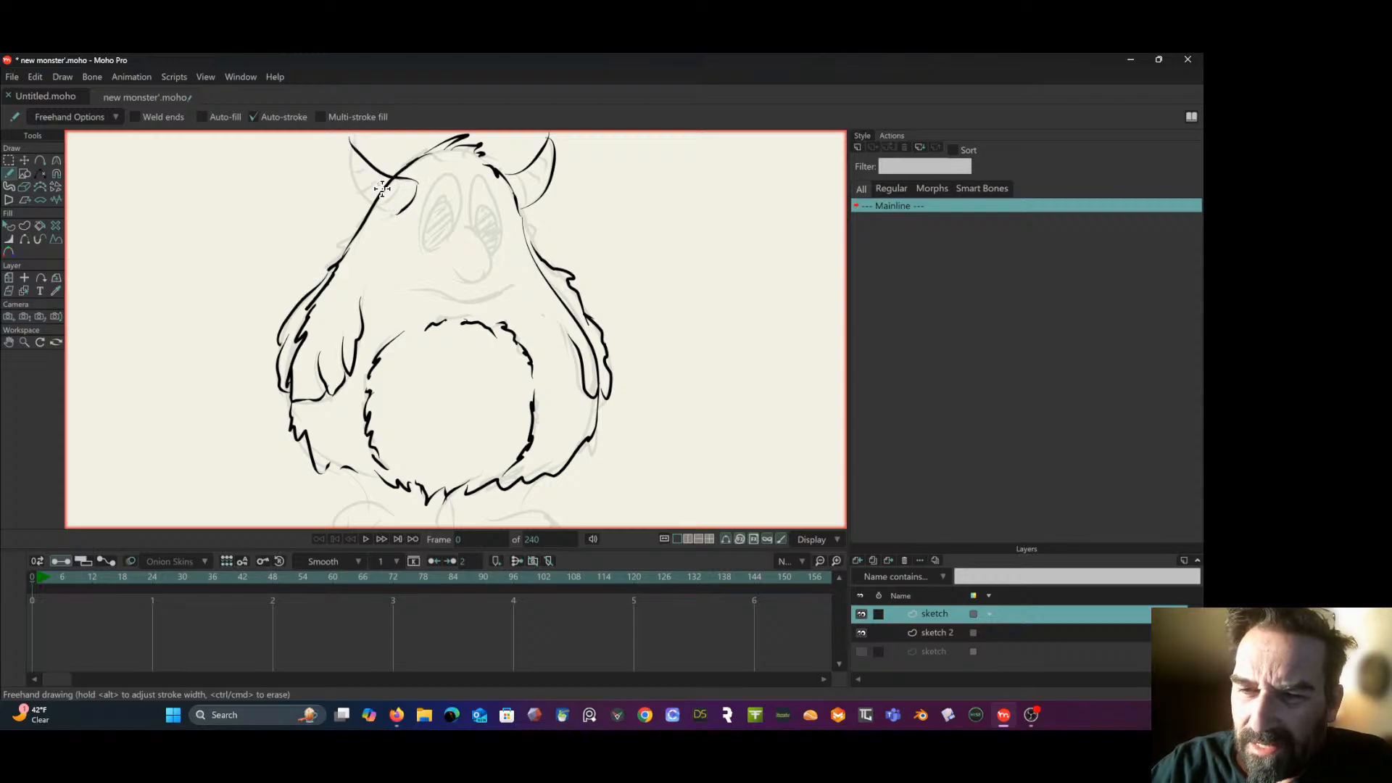
pyautogui.moveTo(397, 213); pyautogui.dragTo(351, 136)
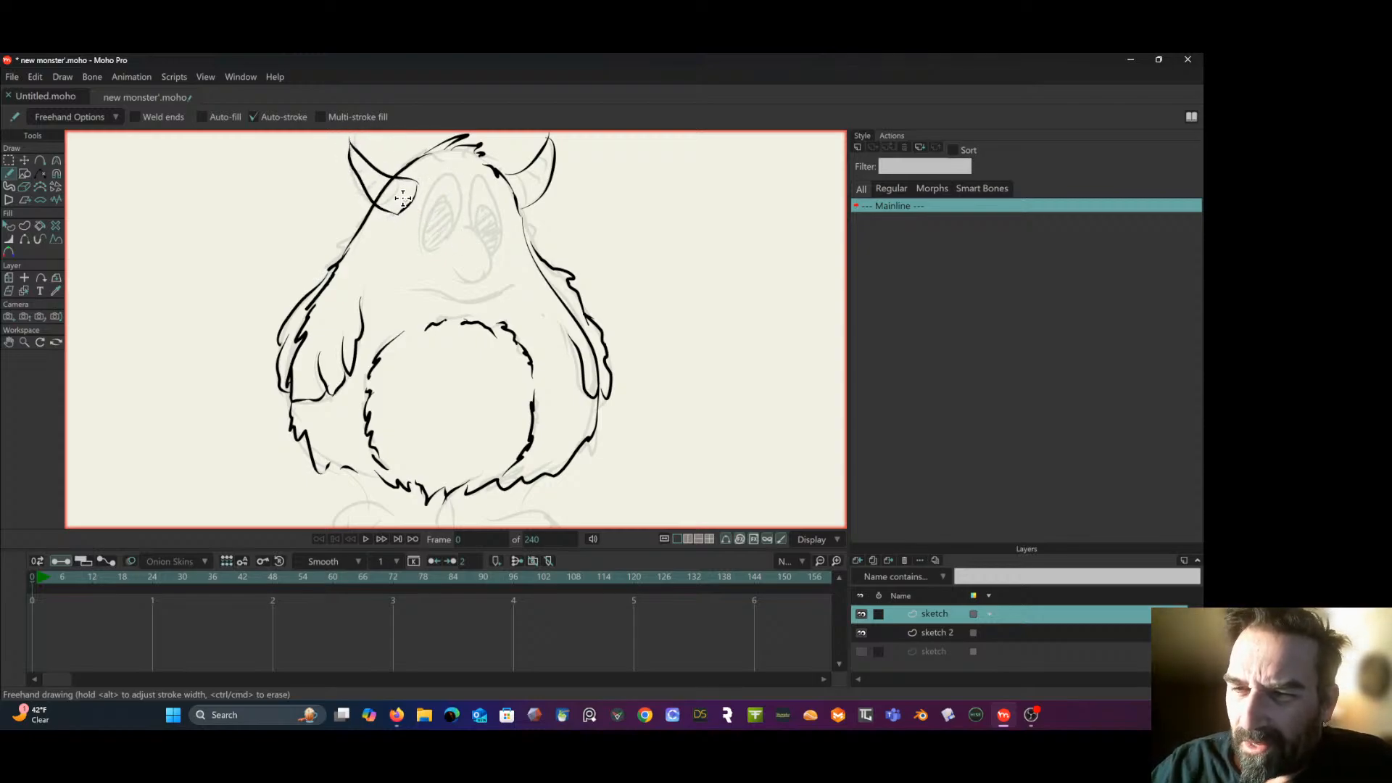
pyautogui.moveTo(382, 202)
pyautogui.mouseDown()
pyautogui.moveTo(399, 189)
pyautogui.moveTo(372, 166)
pyautogui.mouseUp()
pyautogui.moveTo(516, 174)
pyautogui.mouseDown()
pyautogui.moveTo(528, 197)
pyautogui.moveTo(541, 176)
pyautogui.moveTo(539, 196)
pyautogui.moveTo(531, 177)
pyautogui.mouseUp()
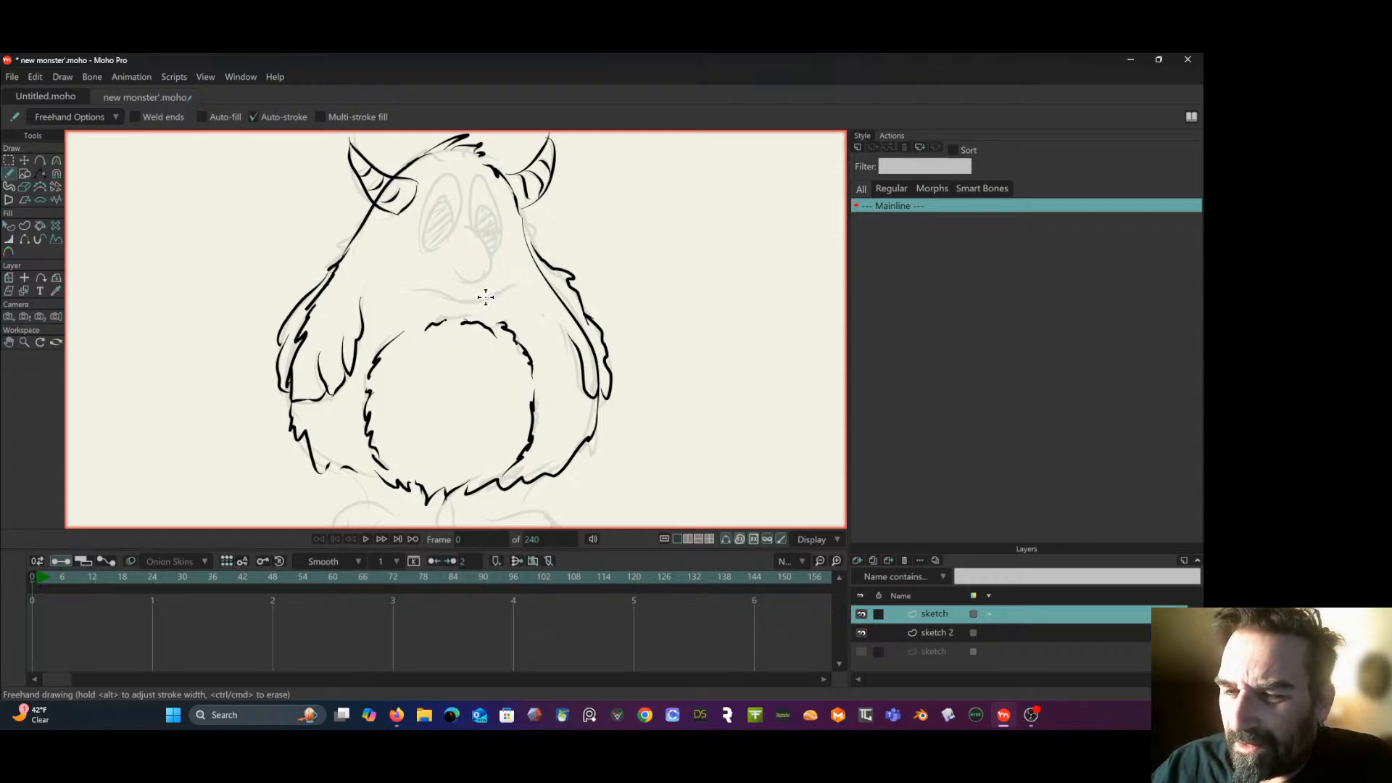
# - Trace the monster's face: the smile, the round nose, and both oval eyes with their pupils
pyautogui.moveTo(484, 295)
pyautogui.mouseDown()
pyautogui.moveTo(438, 291)
pyautogui.moveTo(475, 305)
pyautogui.moveTo(435, 290)
pyautogui.moveTo(472, 275)
pyautogui.moveTo(446, 293)
pyautogui.moveTo(493, 301)
pyautogui.moveTo(521, 288)
pyautogui.moveTo(472, 279)
pyautogui.moveTo(492, 269)
pyautogui.moveTo(483, 232)
pyautogui.moveTo(445, 172)
pyautogui.moveTo(424, 231)
pyautogui.moveTo(439, 248)
pyautogui.moveTo(457, 219)
pyautogui.moveTo(447, 172)
pyautogui.mouseUp()
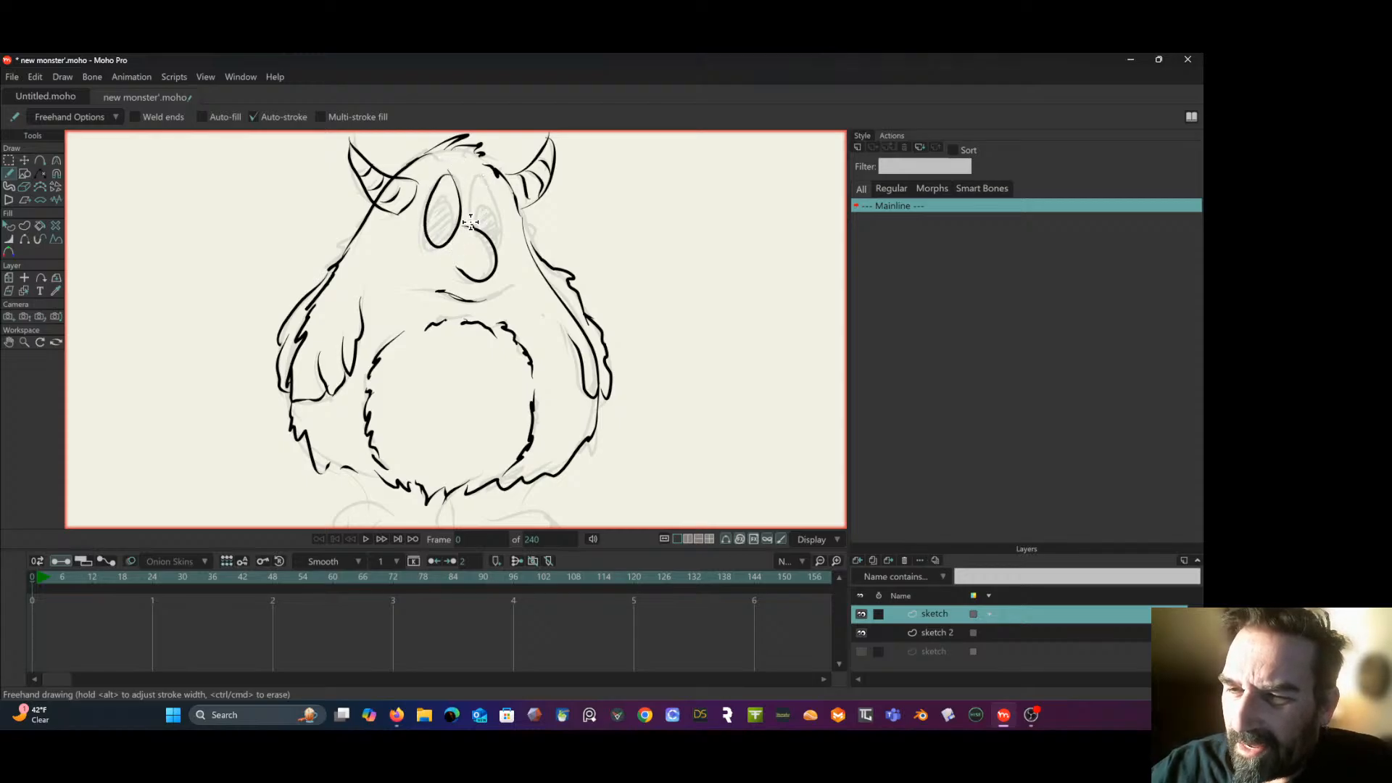
pyautogui.moveTo(469, 226)
pyautogui.mouseDown()
pyautogui.moveTo(475, 176)
pyautogui.moveTo(496, 204)
pyautogui.moveTo(493, 252)
pyautogui.moveTo(498, 212)
pyautogui.moveTo(449, 232)
pyautogui.moveTo(441, 197)
pyautogui.moveTo(427, 232)
pyautogui.moveTo(465, 248)
pyautogui.moveTo(485, 199)
pyautogui.moveTo(482, 248)
pyautogui.mouseUp()
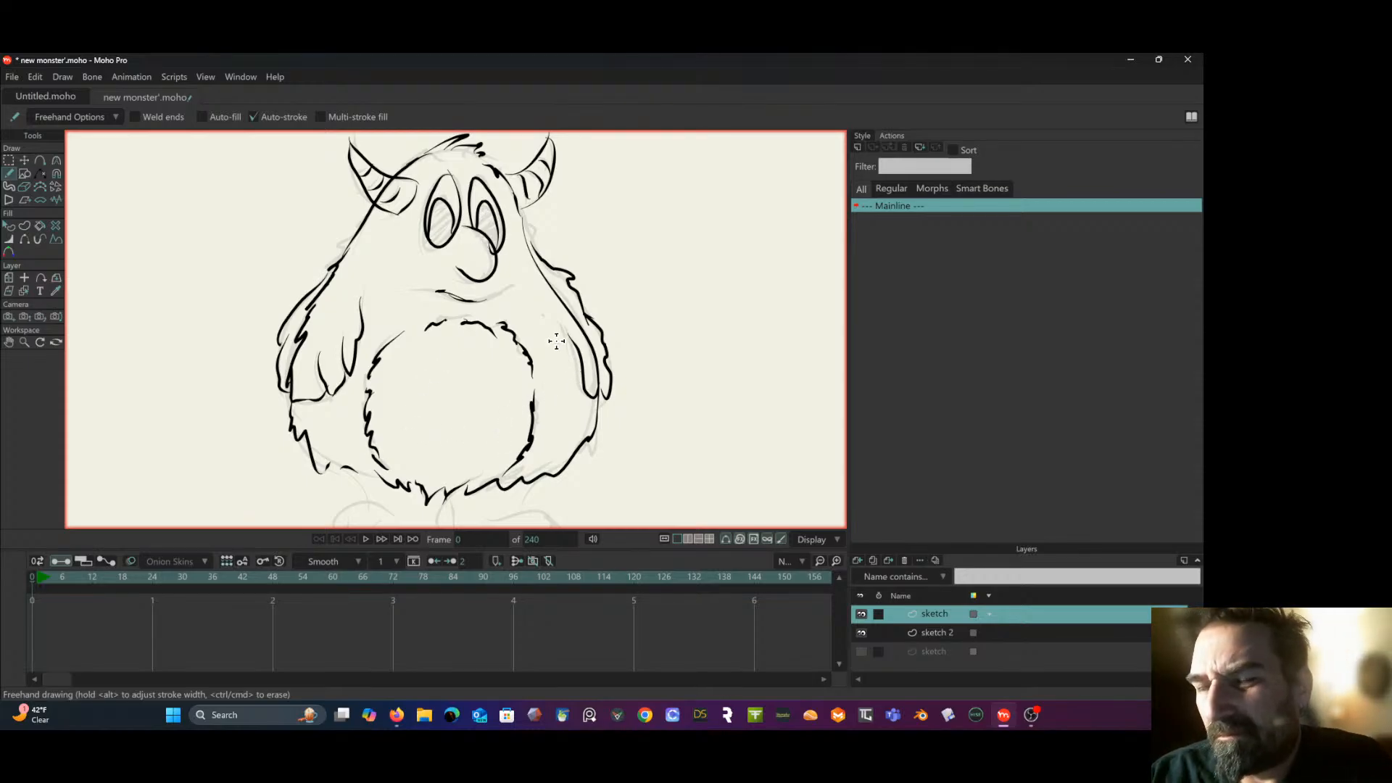
# - Shade the pupils of both eyes with dense freehand scribble strokes, showing the shape style settings along the way
pyautogui.scroll(-3, 555, 341)
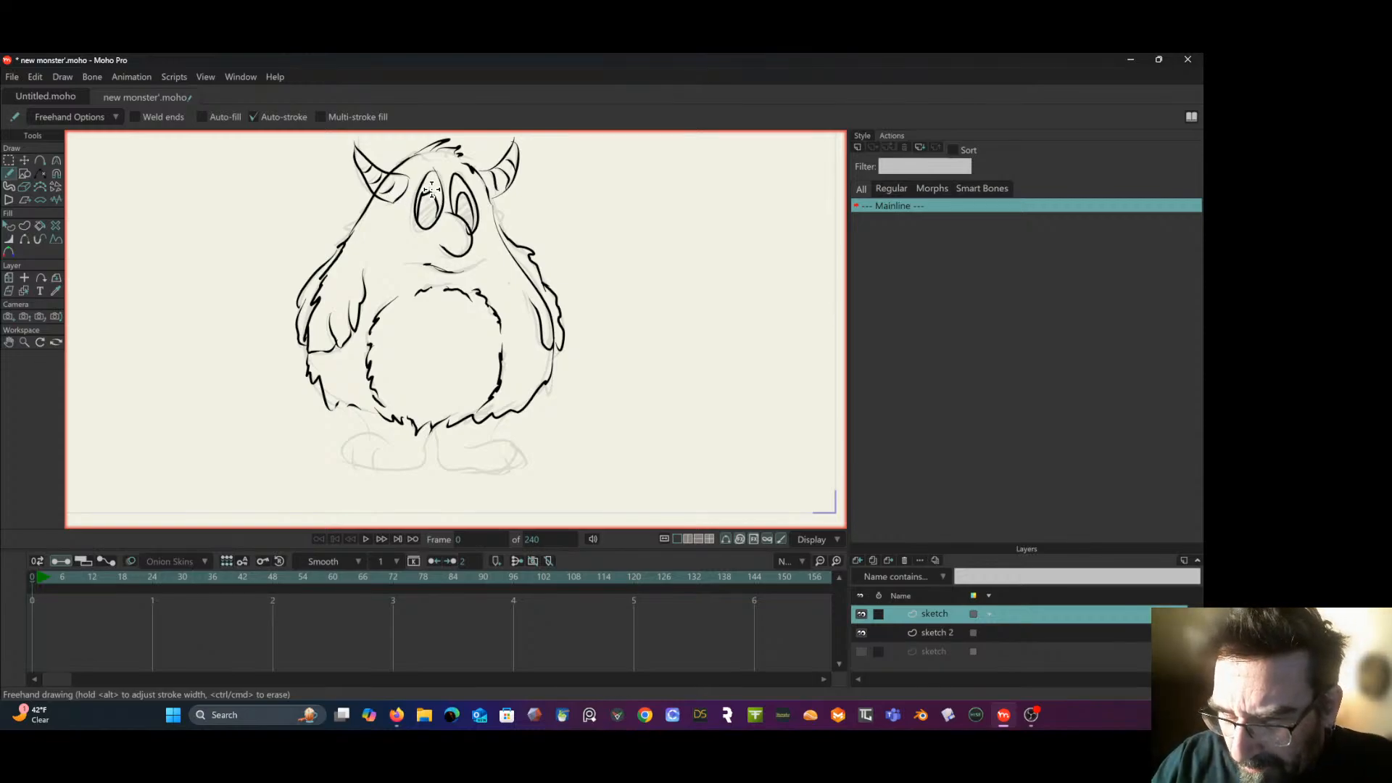
pyautogui.moveTo(418, 203)
pyautogui.mouseDown()
pyautogui.moveTo(435, 195)
pyautogui.moveTo(434, 218)
pyautogui.mouseUp()
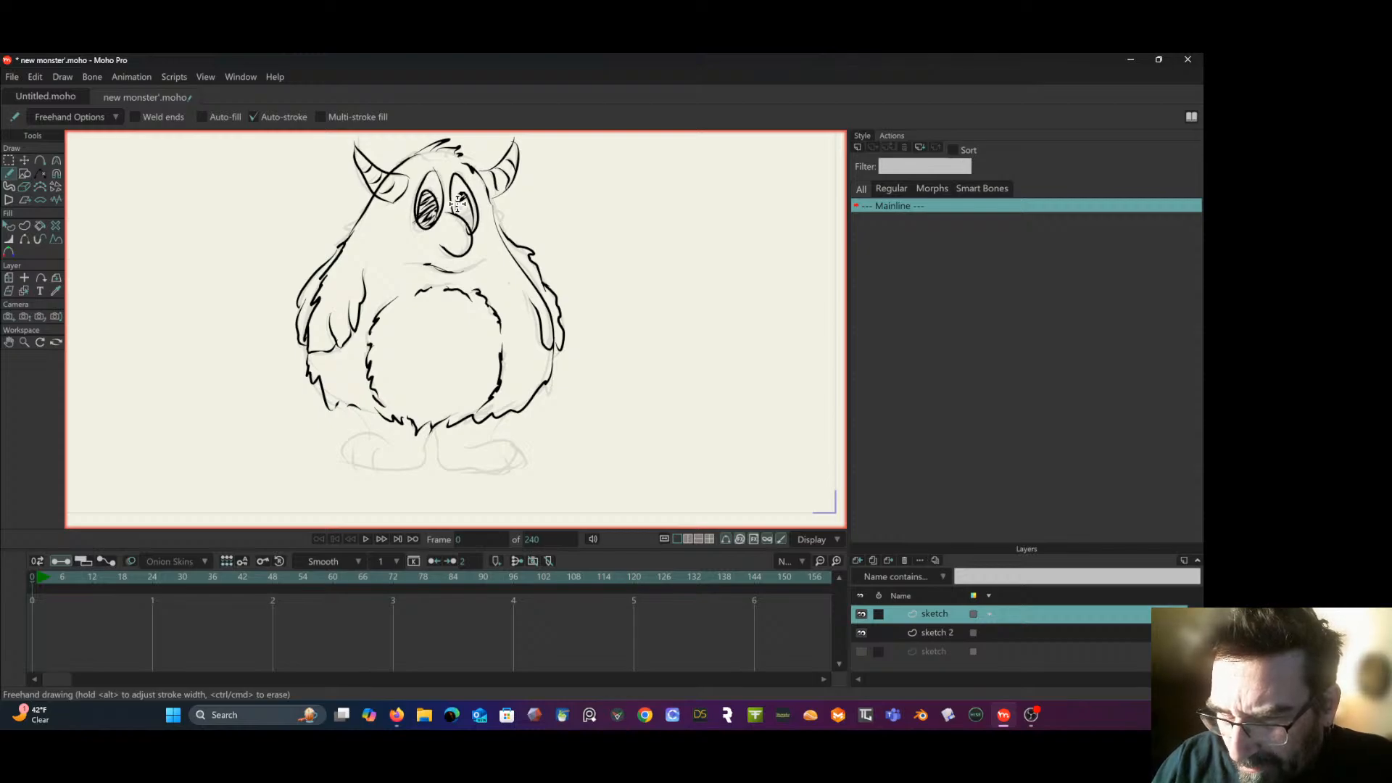
pyautogui.moveTo(457, 202); pyautogui.dragTo(458, 196)
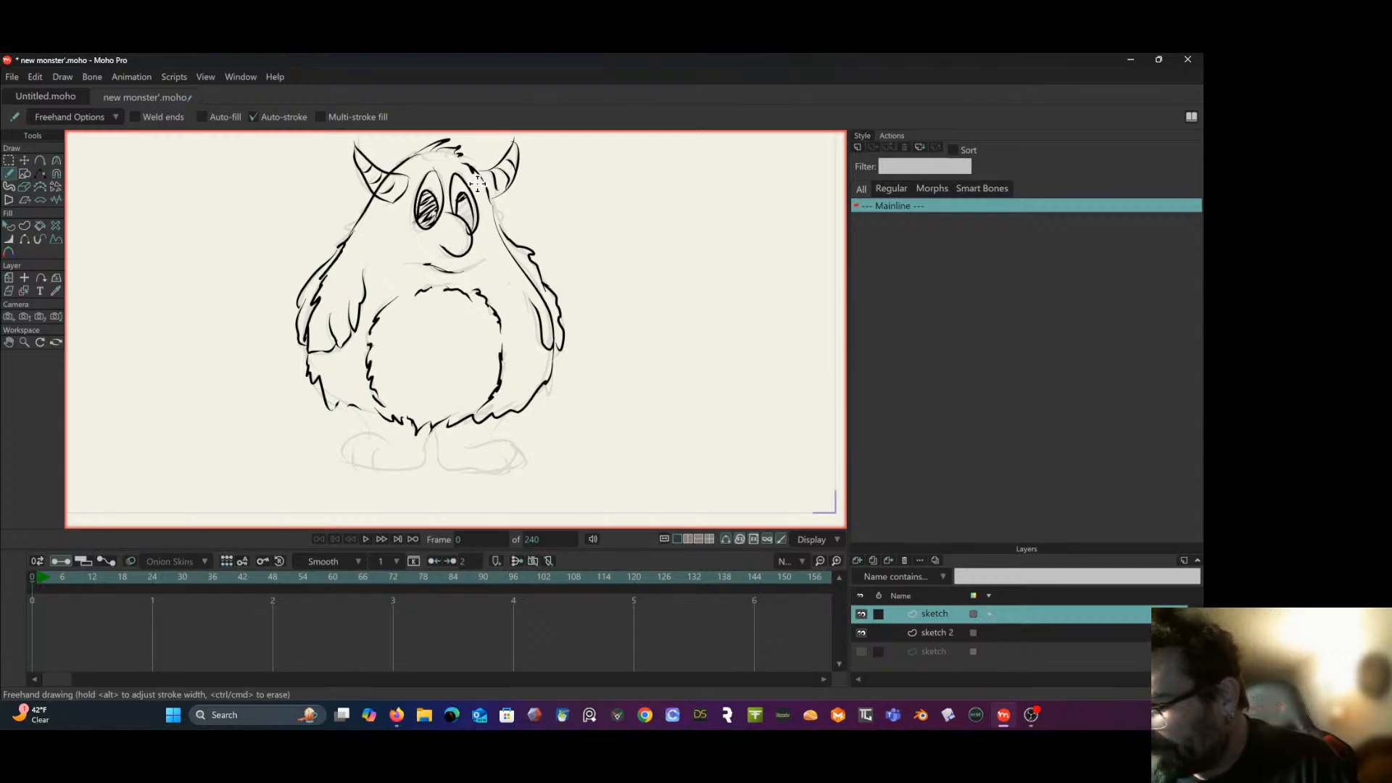
pyautogui.click(868, 136)
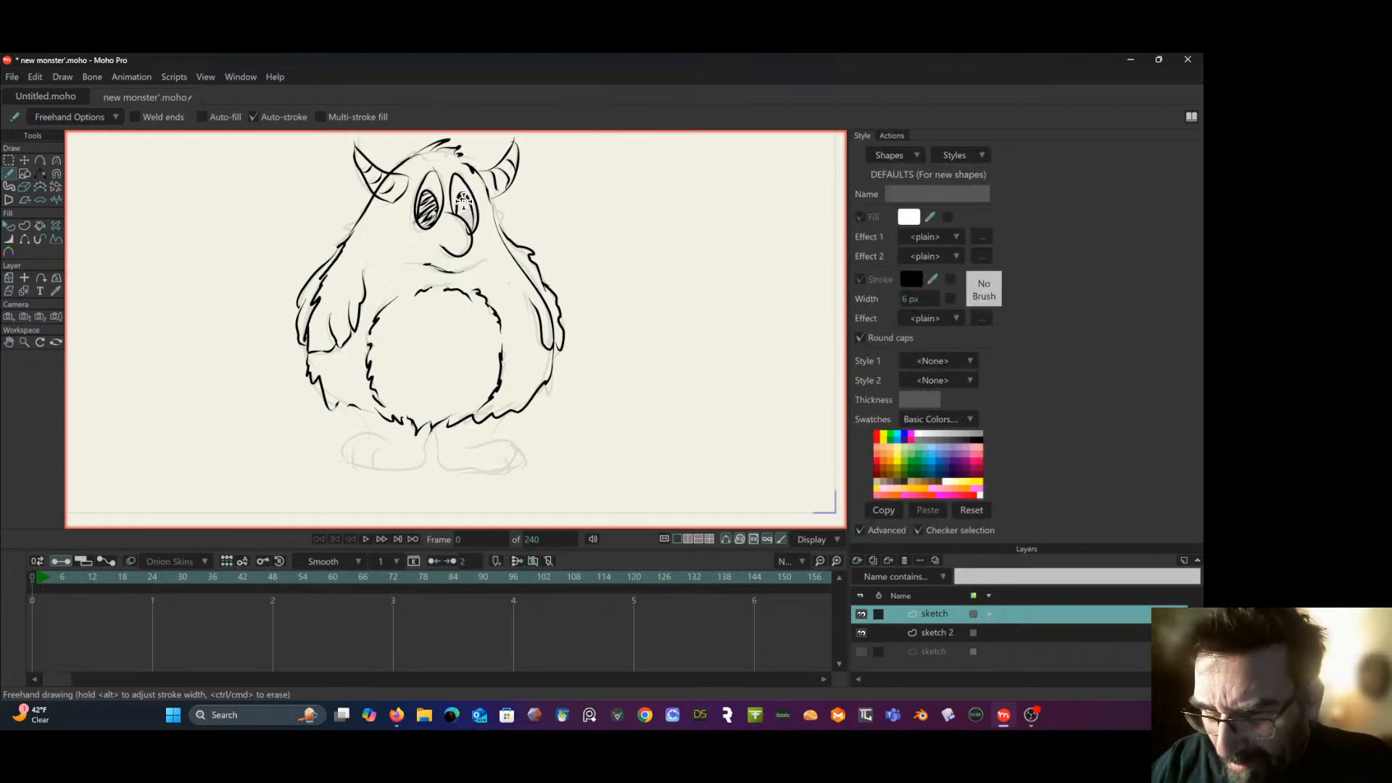
pyautogui.moveTo(458, 208)
pyautogui.mouseDown()
pyautogui.moveTo(468, 217)
pyautogui.moveTo(465, 196)
pyautogui.mouseUp()
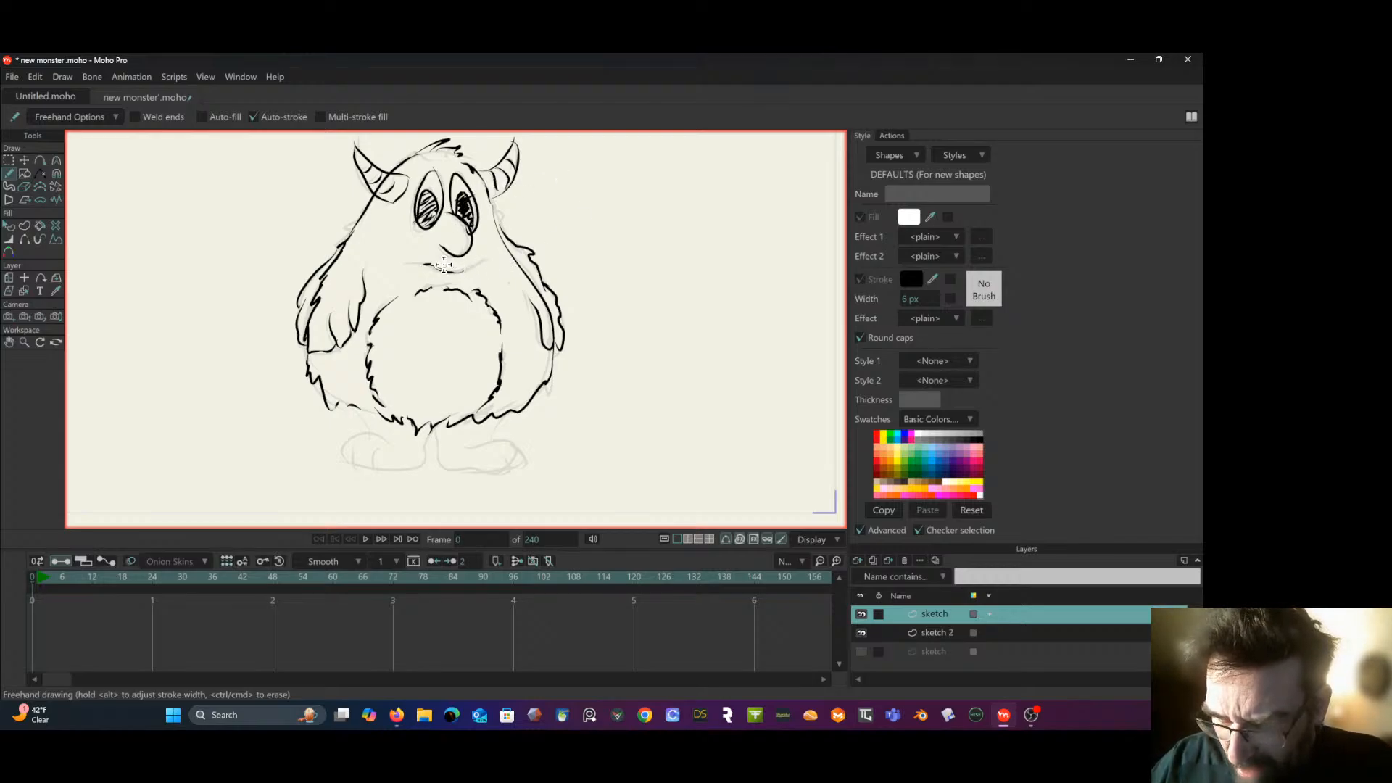
# - Draw a short fur stroke beneath the smile and erase the extra inner fur marks along the left arm's outer edge
pyautogui.moveTo(443, 264); pyautogui.dragTo(465, 280)
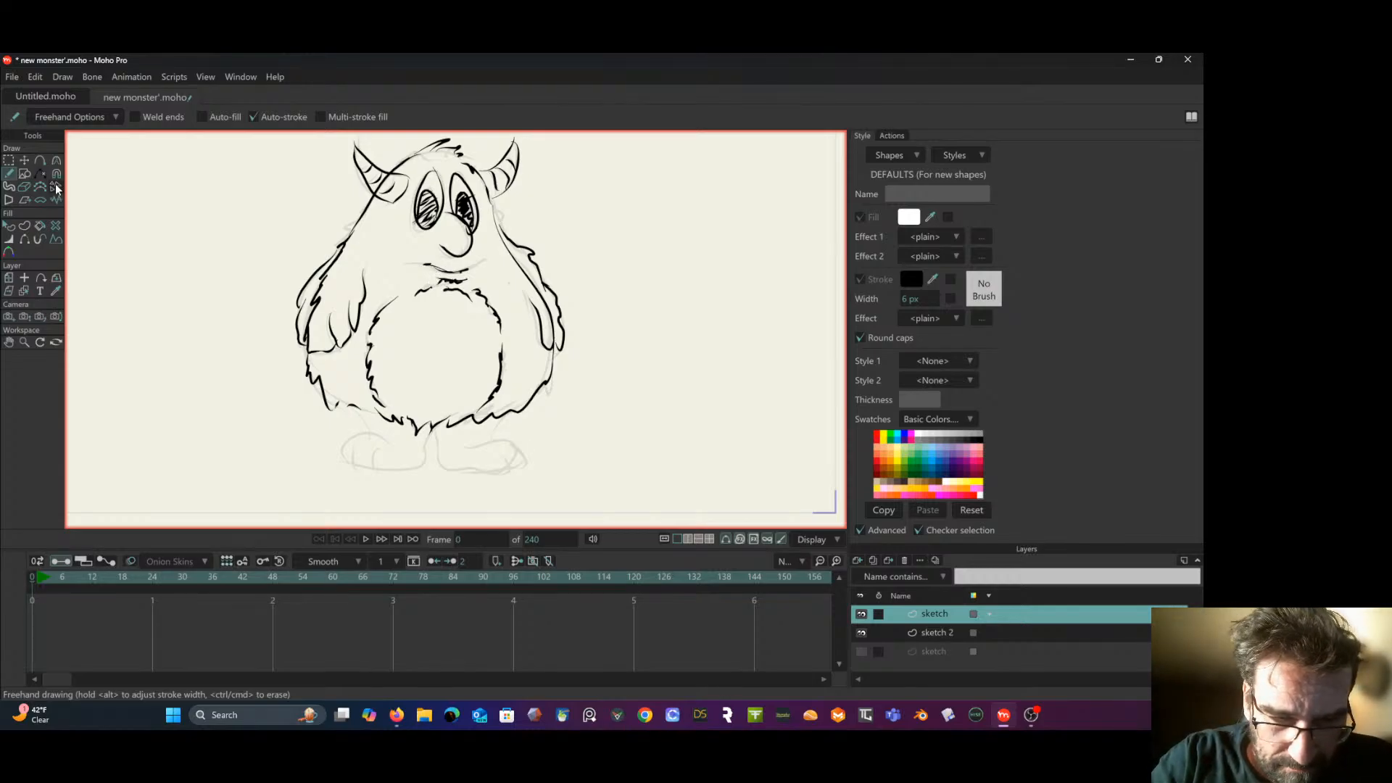
pyautogui.click(24, 187)
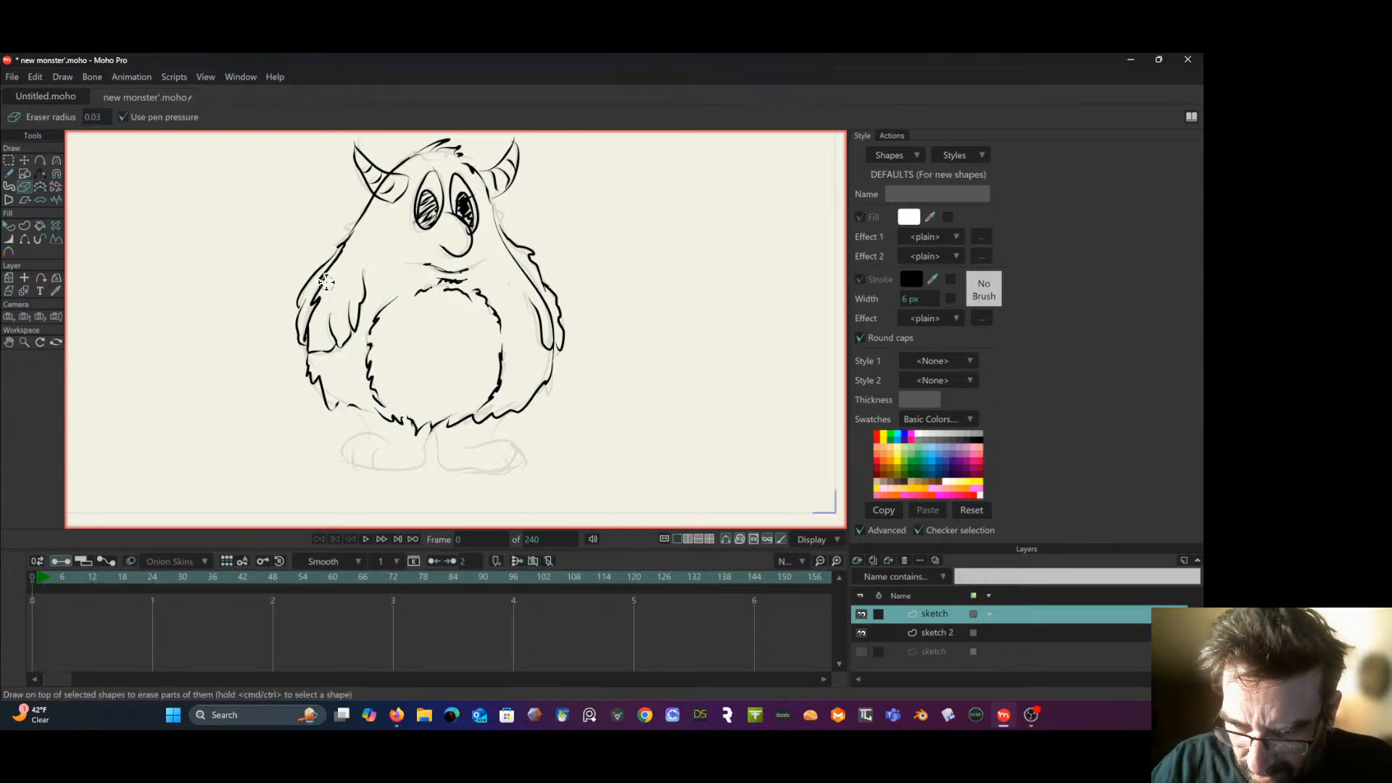
pyautogui.moveTo(316, 303); pyautogui.dragTo(344, 250)
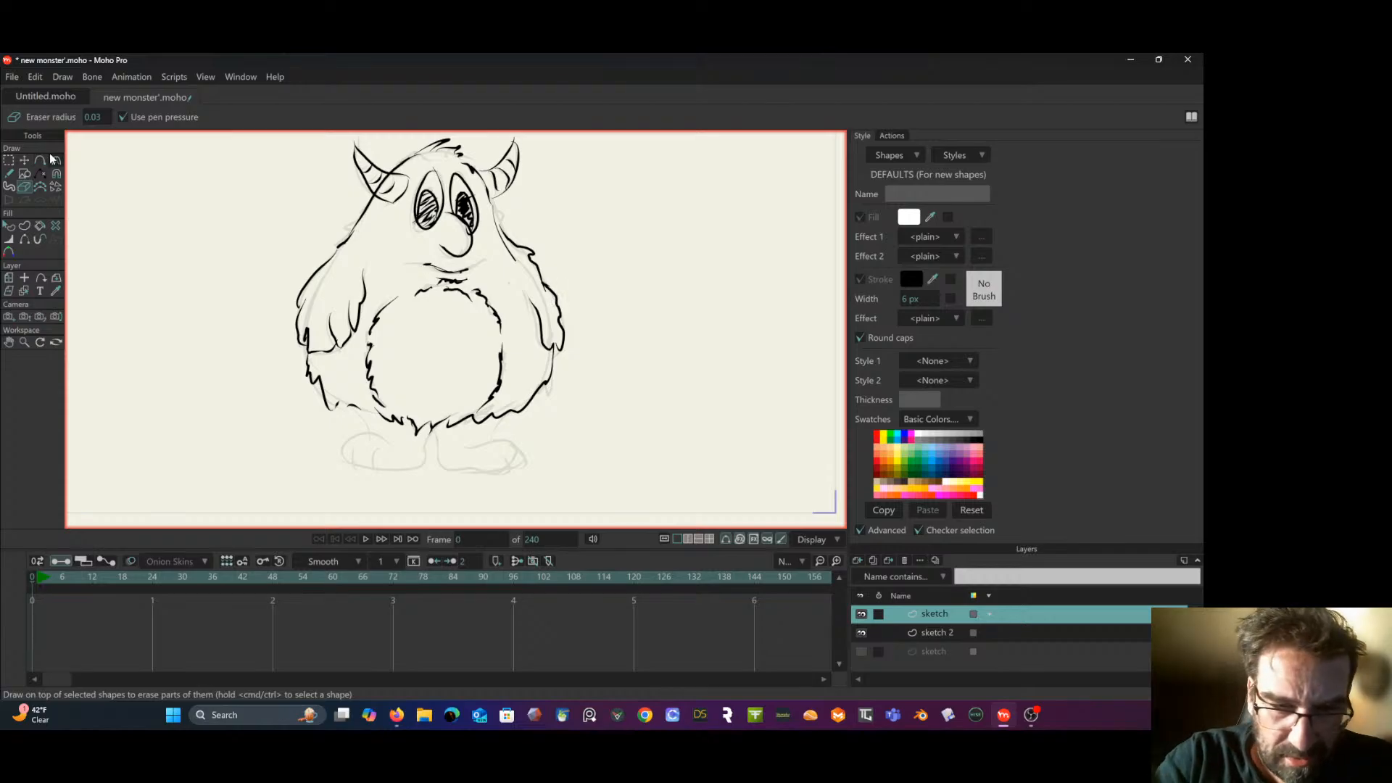
# - Add a short freehand stroke inside the right arm and trace both feet with their toes and shaggy ankles
pyautogui.click(9, 173)
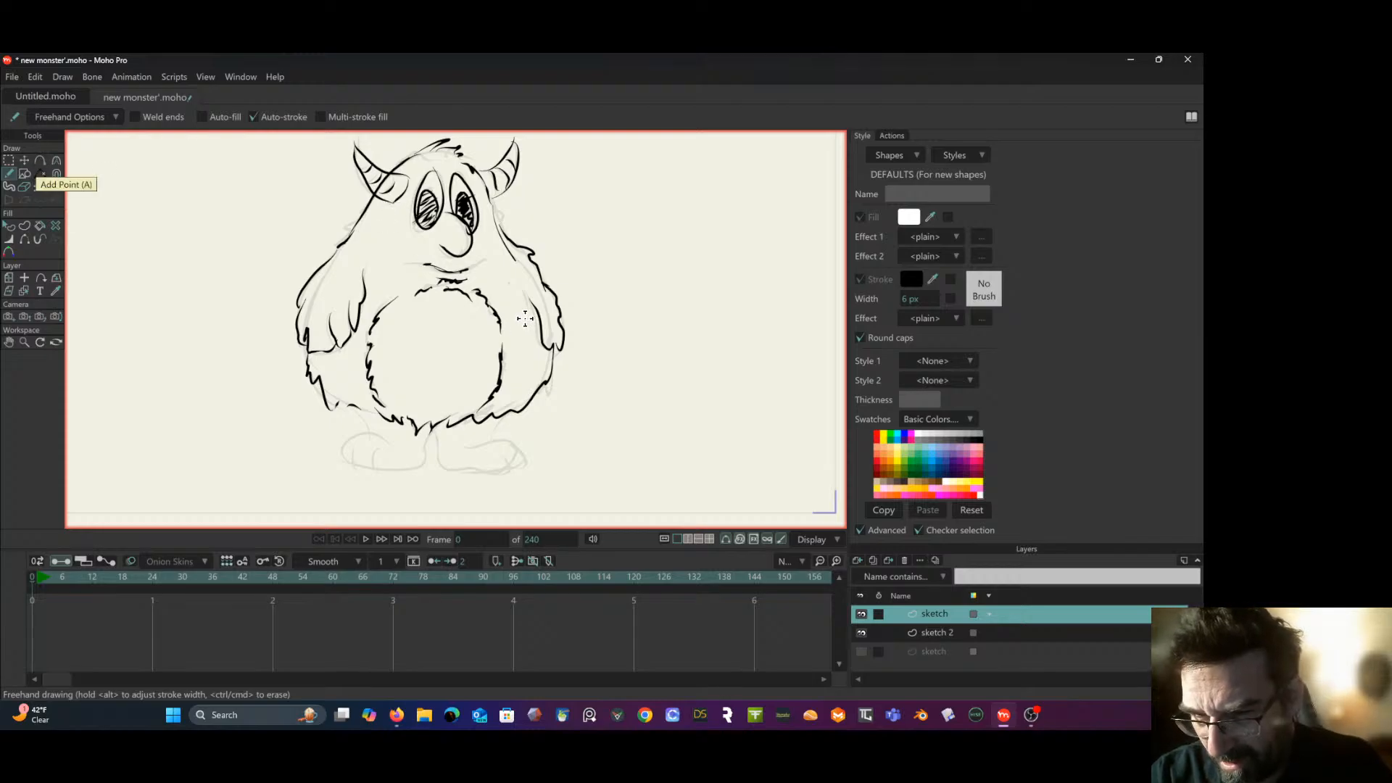
pyautogui.moveTo(525, 319); pyautogui.dragTo(496, 279)
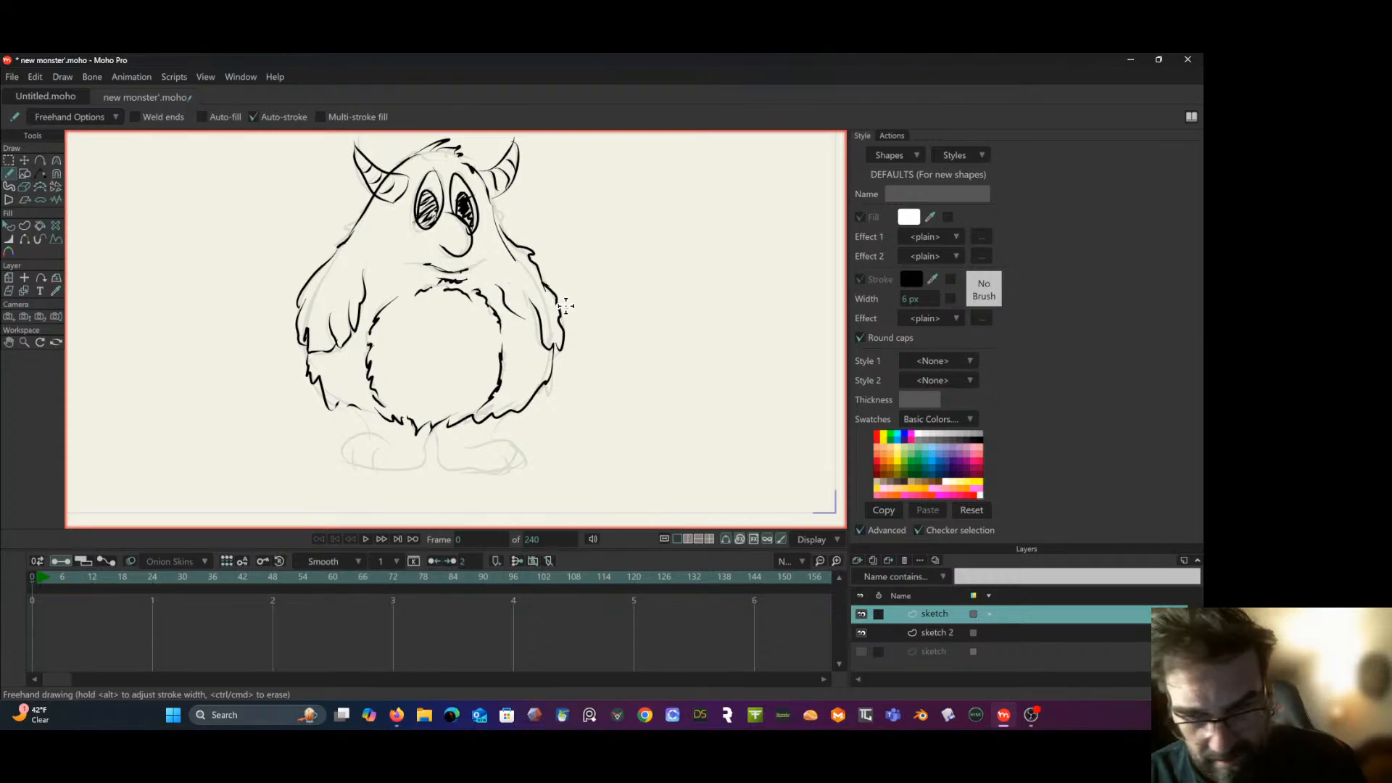
pyautogui.moveTo(649, 323)
pyautogui.mouseDown()
pyautogui.moveTo(564, 261)
pyautogui.moveTo(636, 242)
pyautogui.mouseUp()
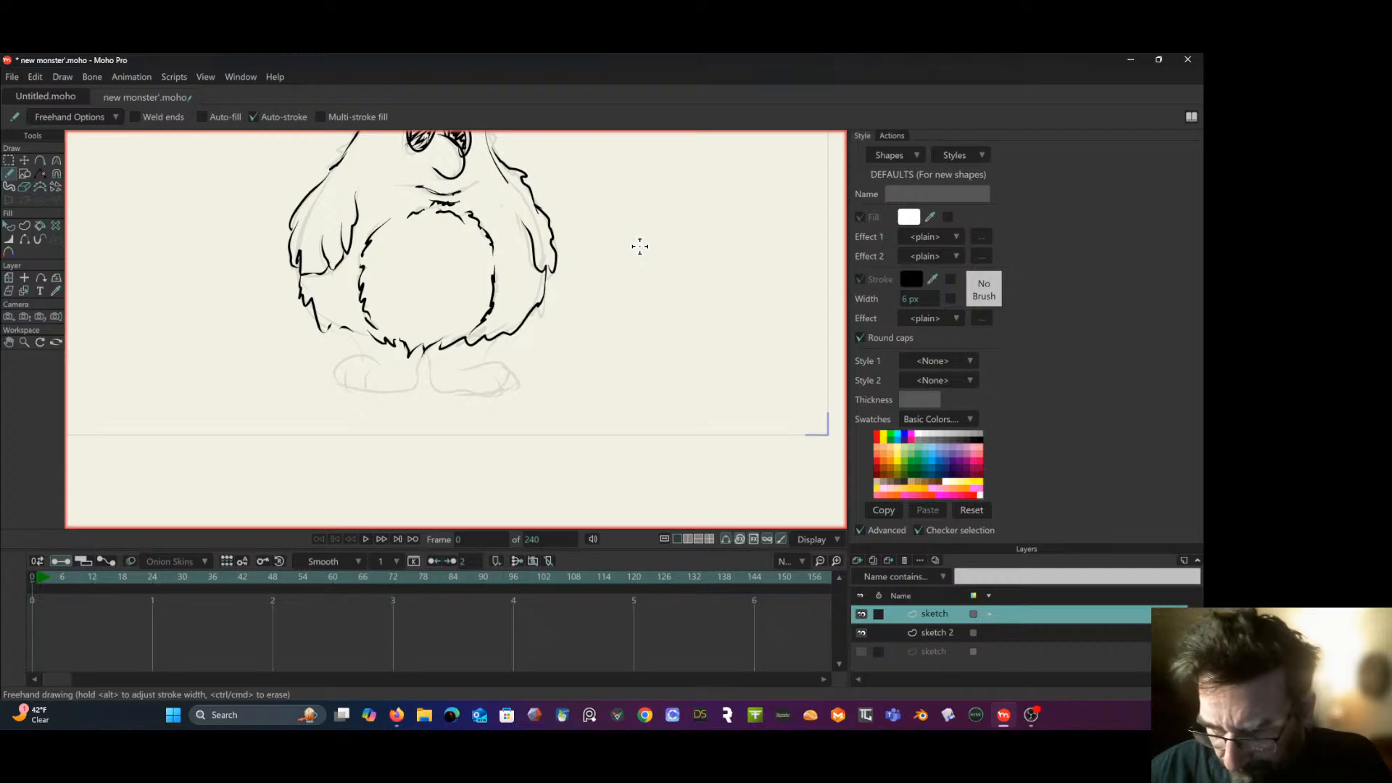
pyautogui.moveTo(496, 338)
pyautogui.mouseDown()
pyautogui.moveTo(424, 347)
pyautogui.moveTo(436, 389)
pyautogui.moveTo(503, 361)
pyautogui.moveTo(510, 390)
pyautogui.moveTo(495, 376)
pyautogui.moveTo(505, 386)
pyautogui.moveTo(489, 396)
pyautogui.moveTo(356, 390)
pyautogui.moveTo(339, 385)
pyautogui.moveTo(350, 361)
pyautogui.moveTo(403, 351)
pyautogui.moveTo(359, 352)
pyautogui.moveTo(331, 327)
pyautogui.mouseUp()
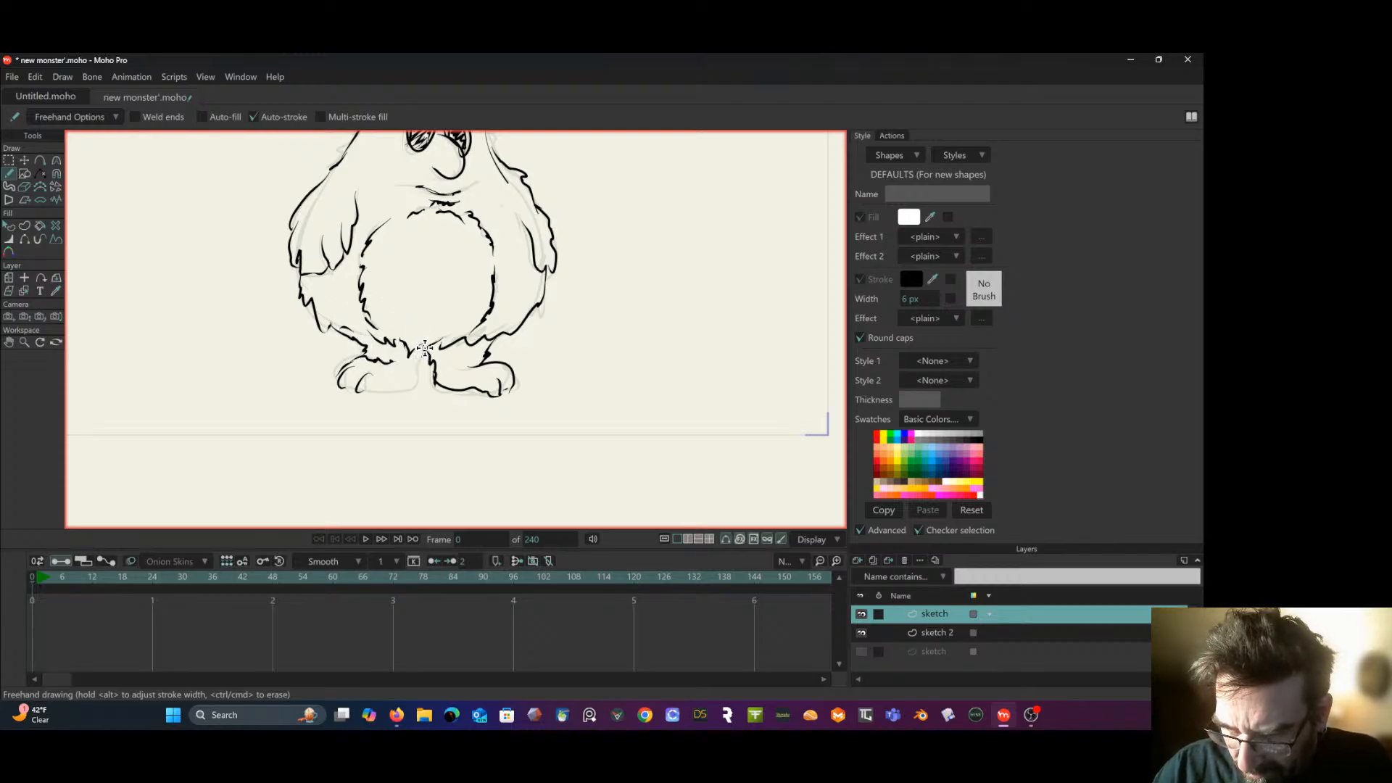
pyautogui.moveTo(424, 348)
pyautogui.mouseDown()
pyautogui.moveTo(416, 387)
pyautogui.moveTo(391, 389)
pyautogui.moveTo(434, 388)
pyautogui.mouseUp()
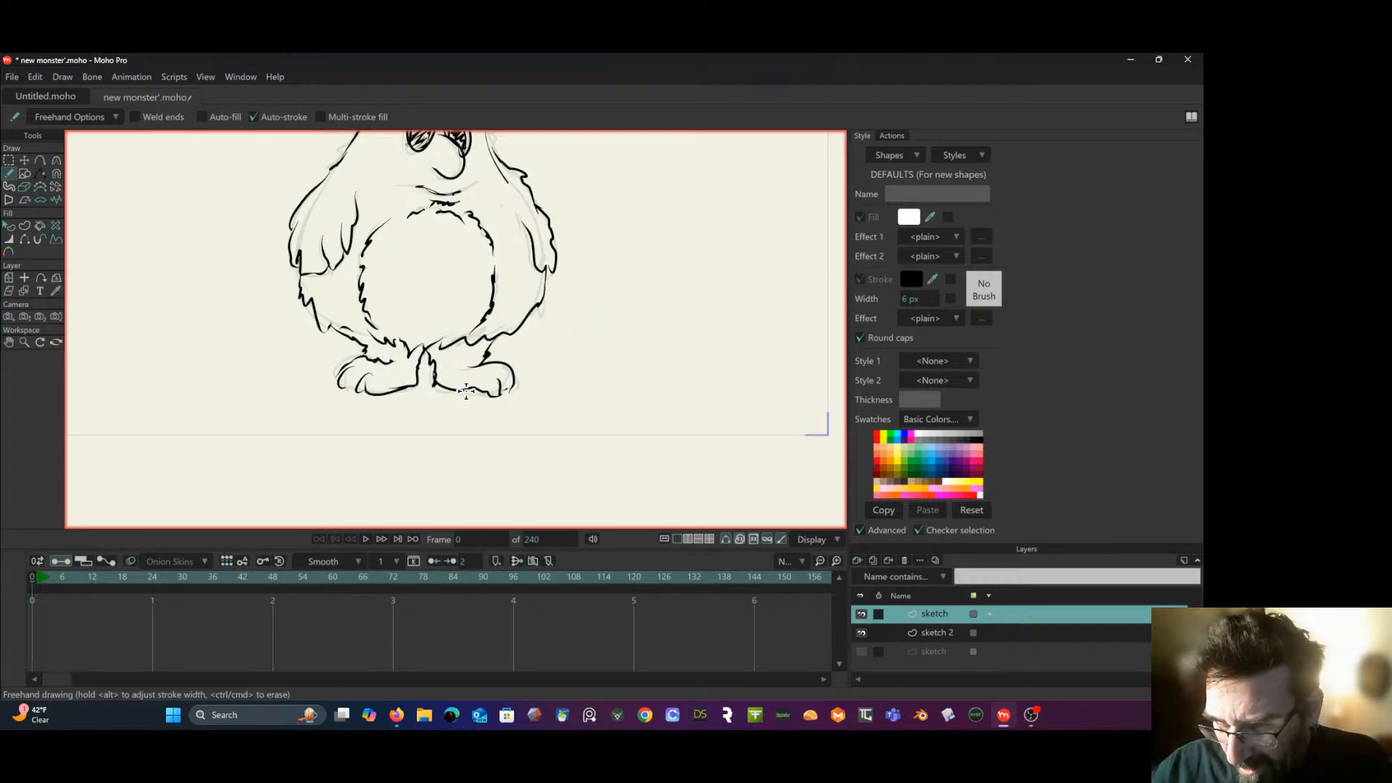
# - Lengthen the left arm by lassoing the points of its hand and lower part and moving them down, and clear the selection
pyautogui.moveTo(633, 318); pyautogui.dragTo(598, 374)
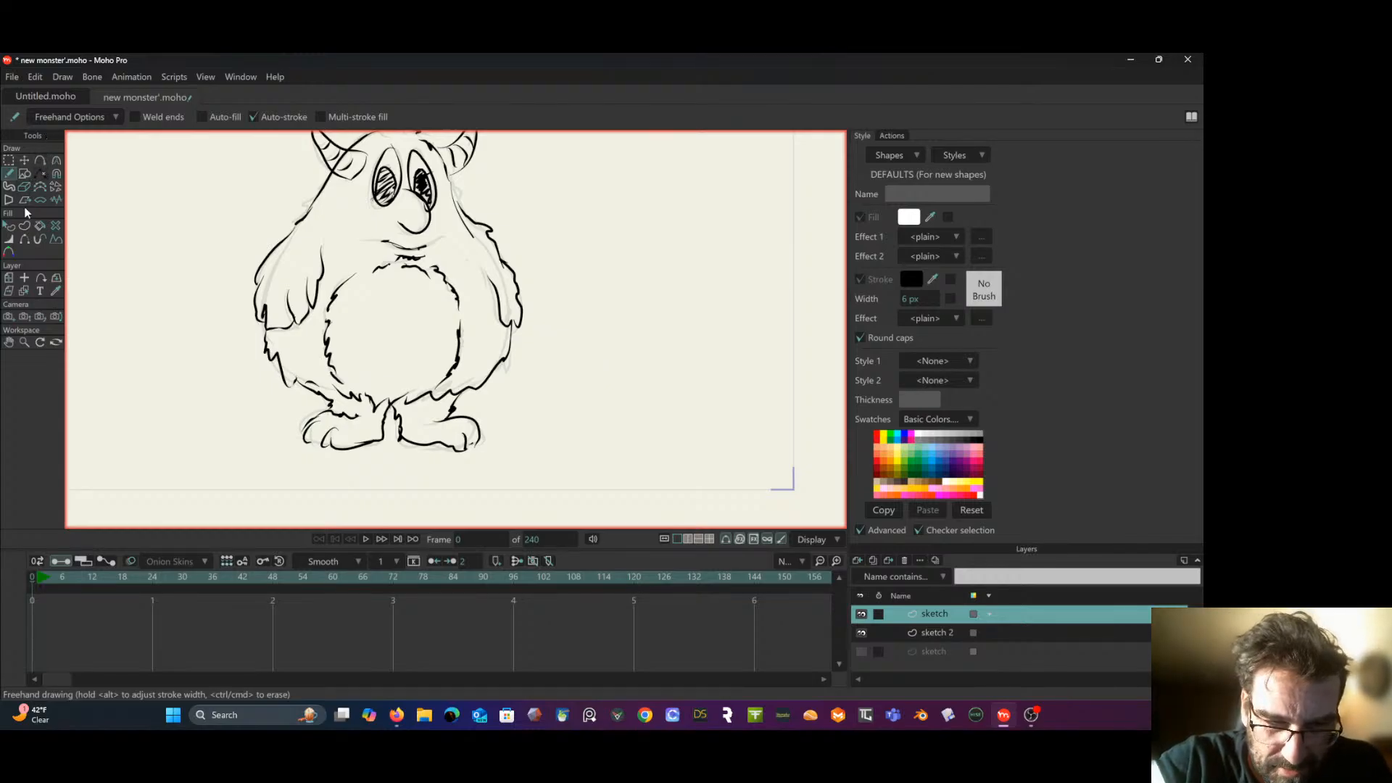
pyautogui.click(8, 160)
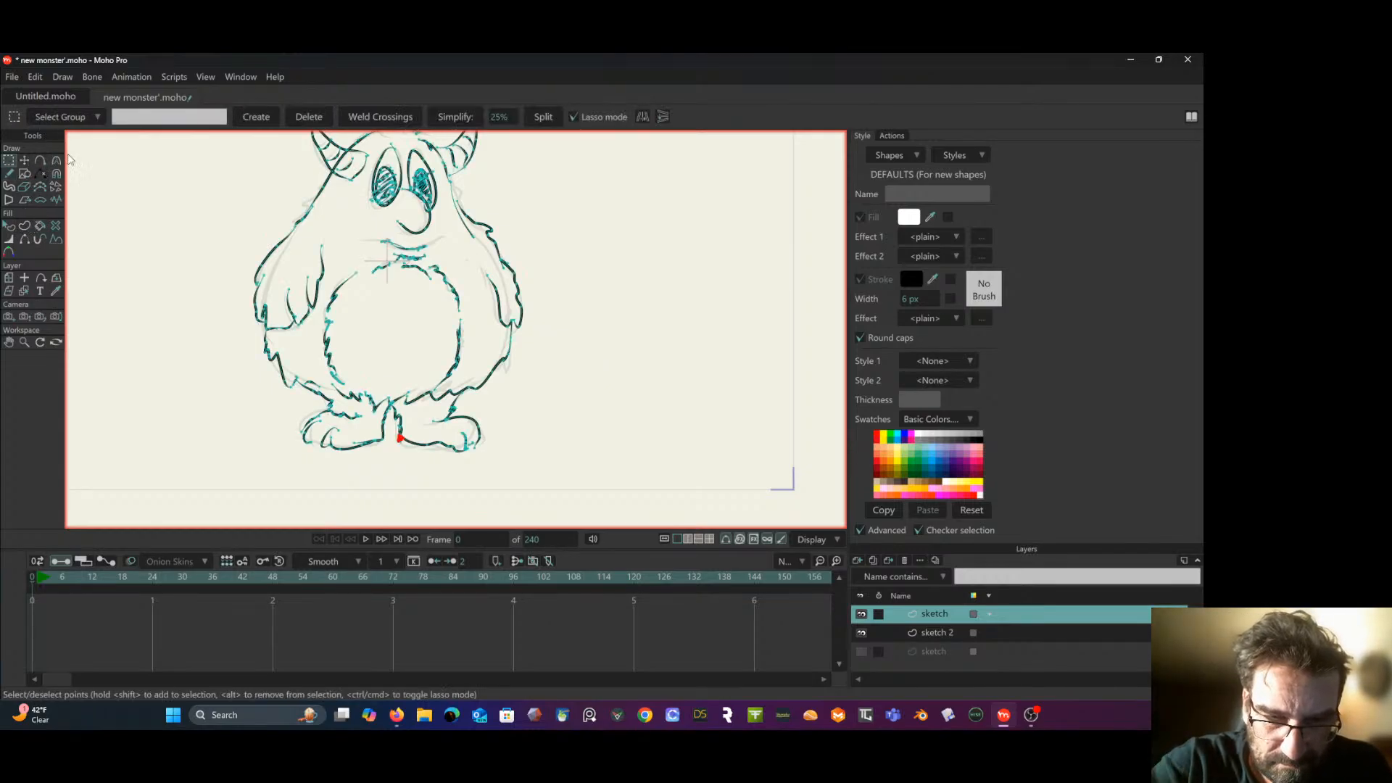
pyautogui.click(329, 230)
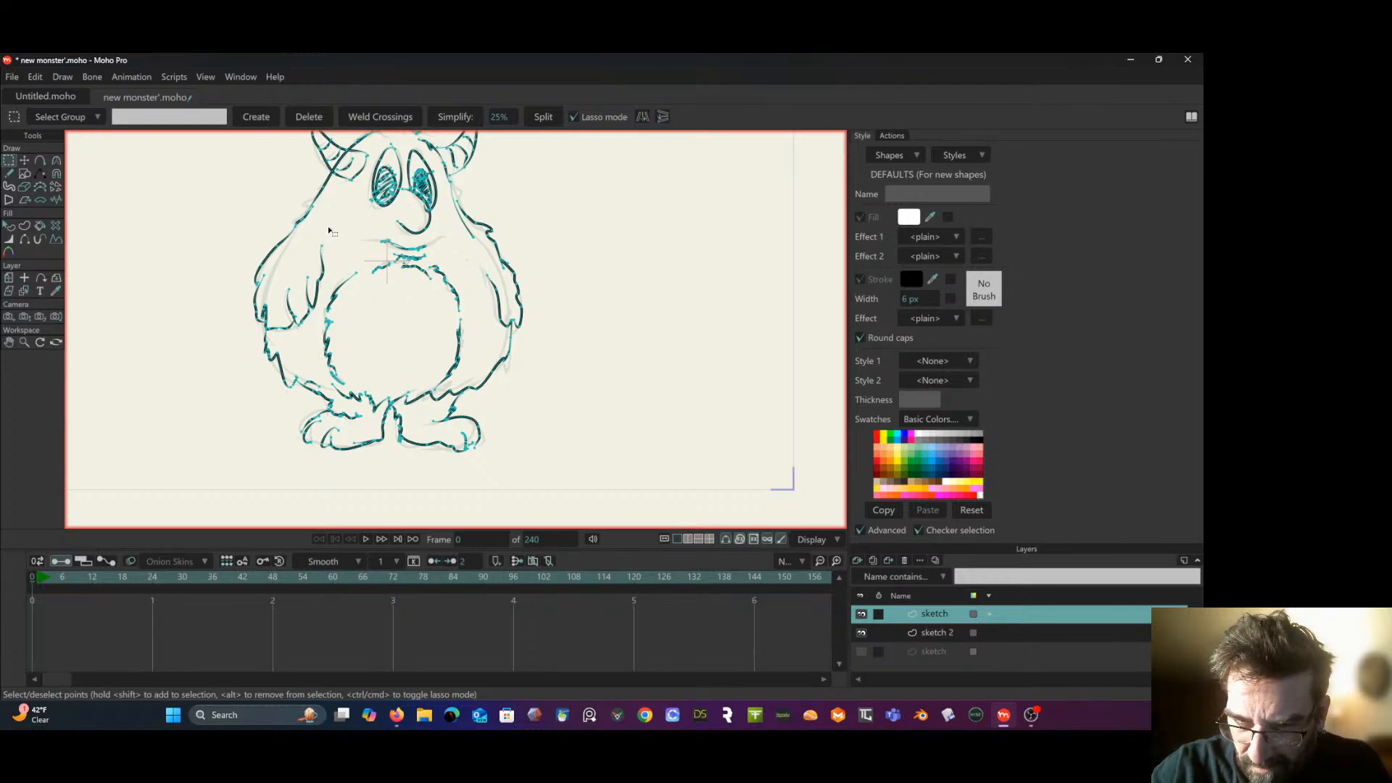
pyautogui.moveTo(330, 231)
pyautogui.mouseDown()
pyautogui.moveTo(264, 338)
pyautogui.moveTo(320, 311)
pyautogui.moveTo(333, 203)
pyautogui.mouseUp()
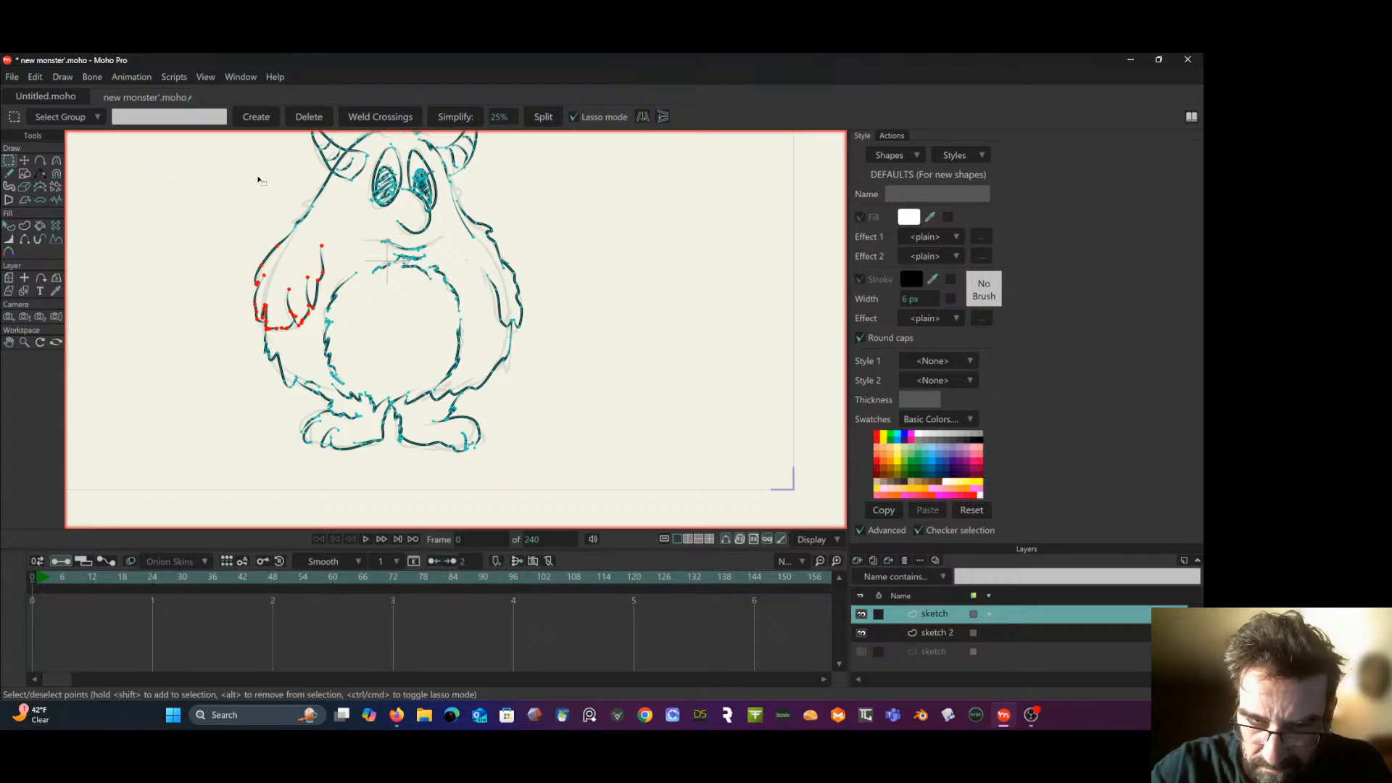
pyautogui.click(26, 161)
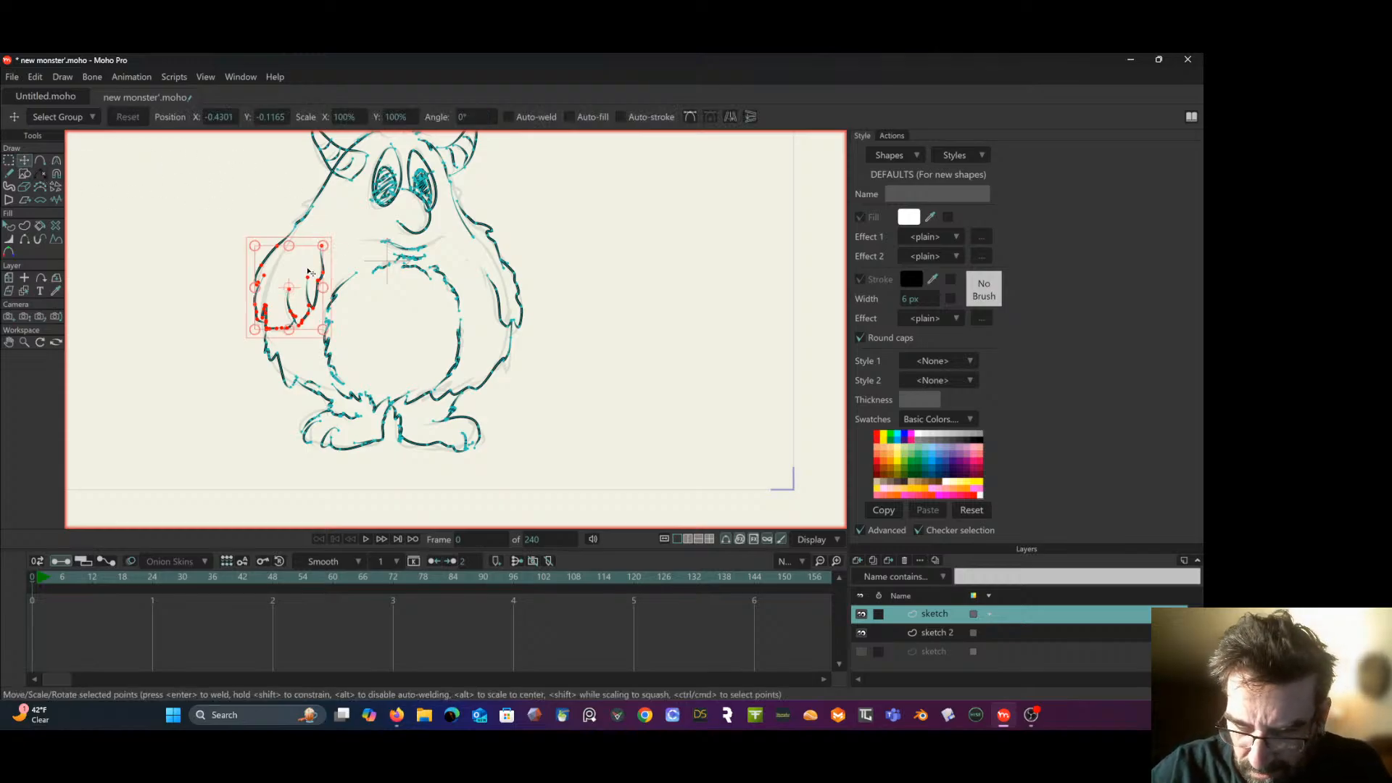
pyautogui.moveTo(308, 272)
pyautogui.mouseDown()
pyautogui.moveTo(301, 315)
pyautogui.moveTo(308, 288)
pyautogui.mouseUp()
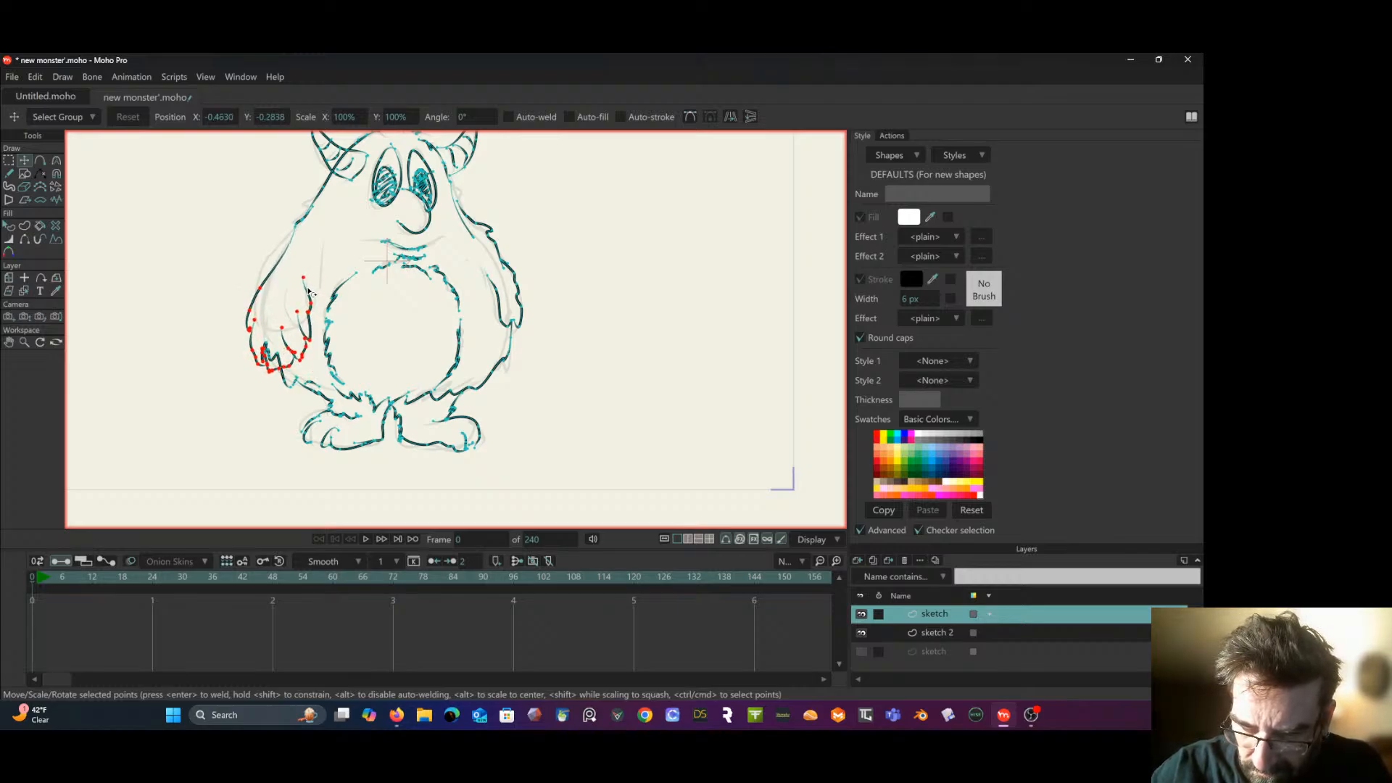
pyautogui.click(10, 161)
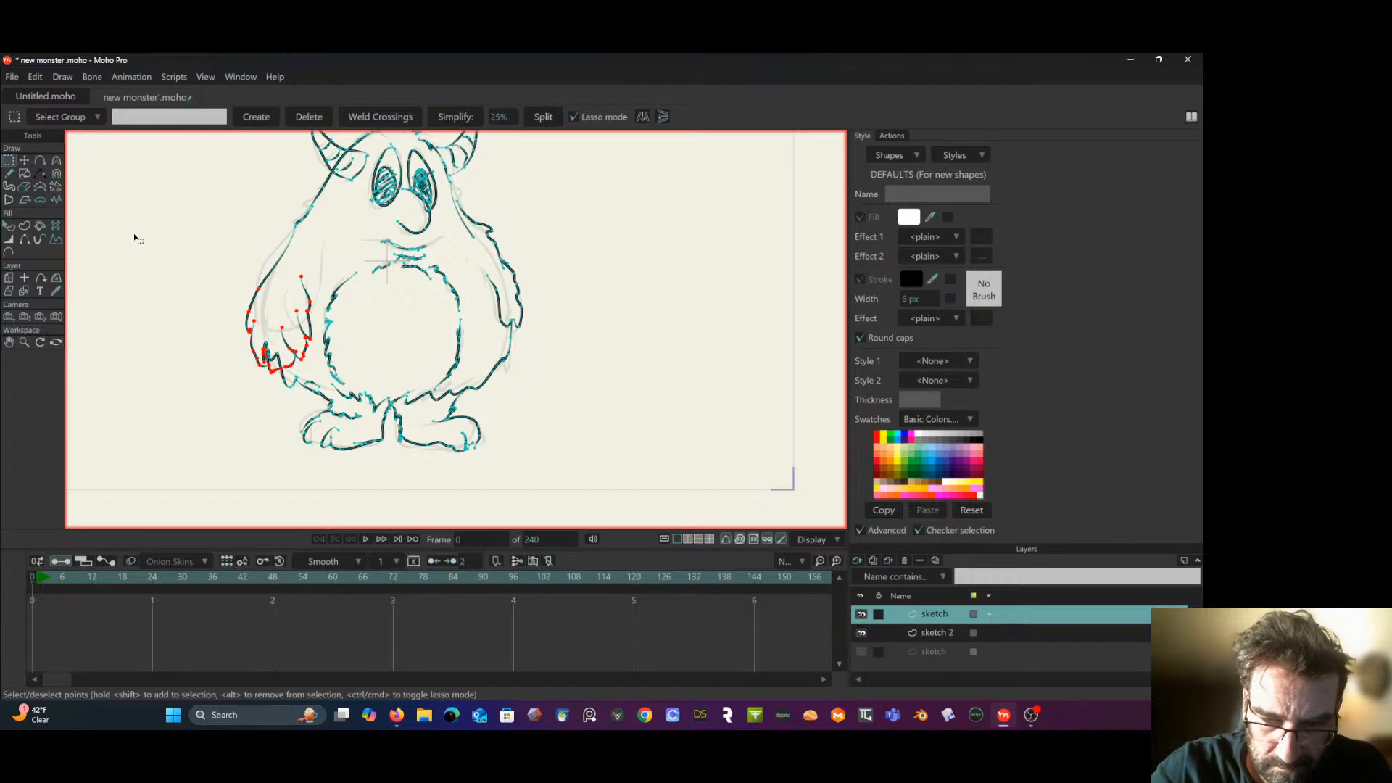
pyautogui.click(92, 191)
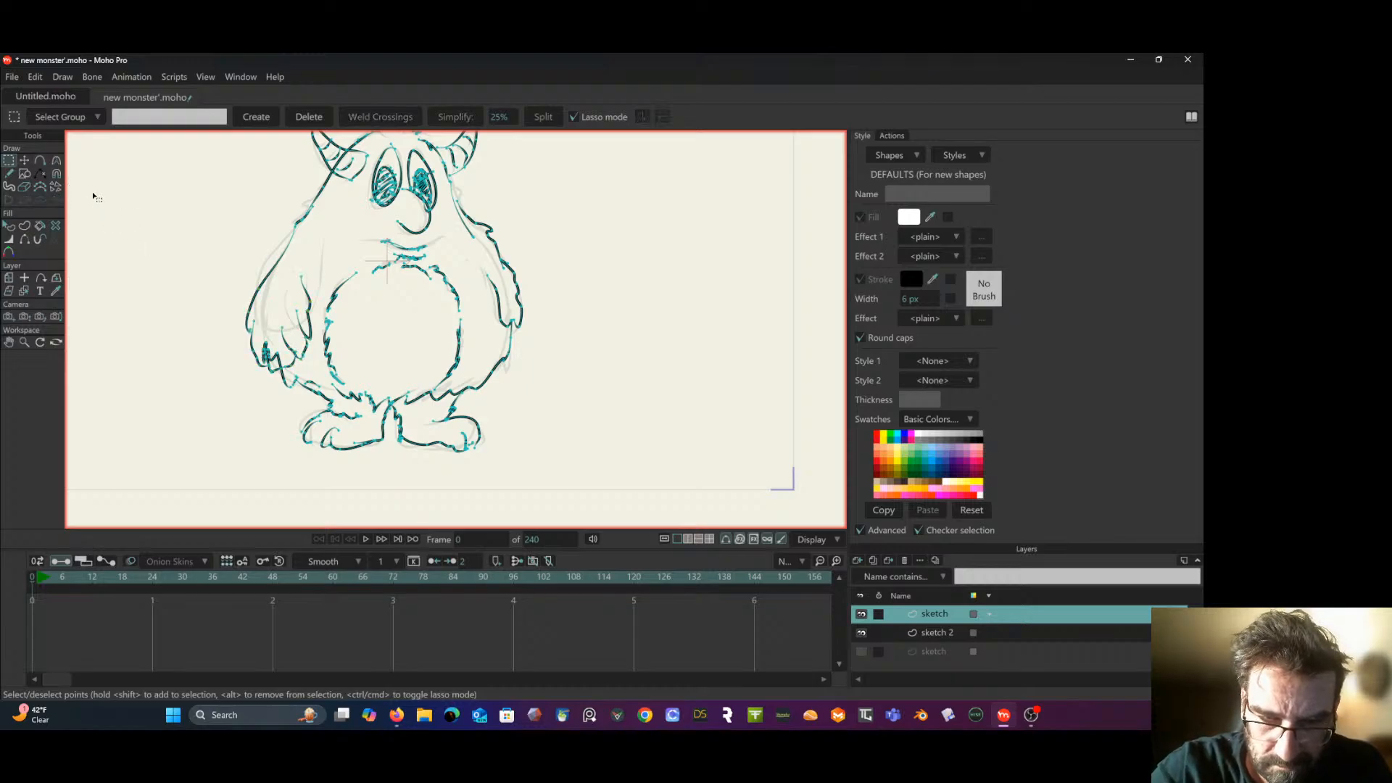
# - Add a point on the left arm's outer edge to curve it smoothly from the shoulder, undoing a stray adjustment
pyautogui.click(41, 160)
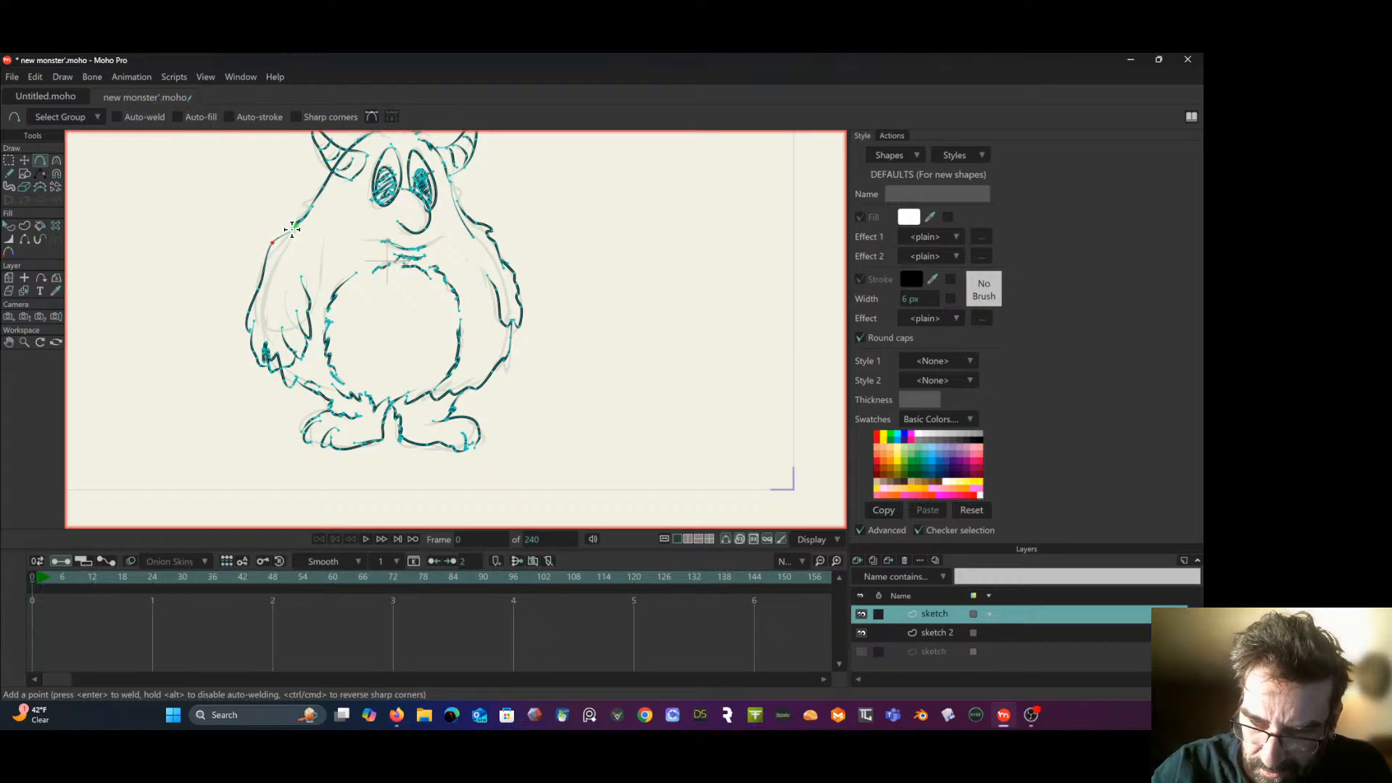
pyautogui.click(284, 234)
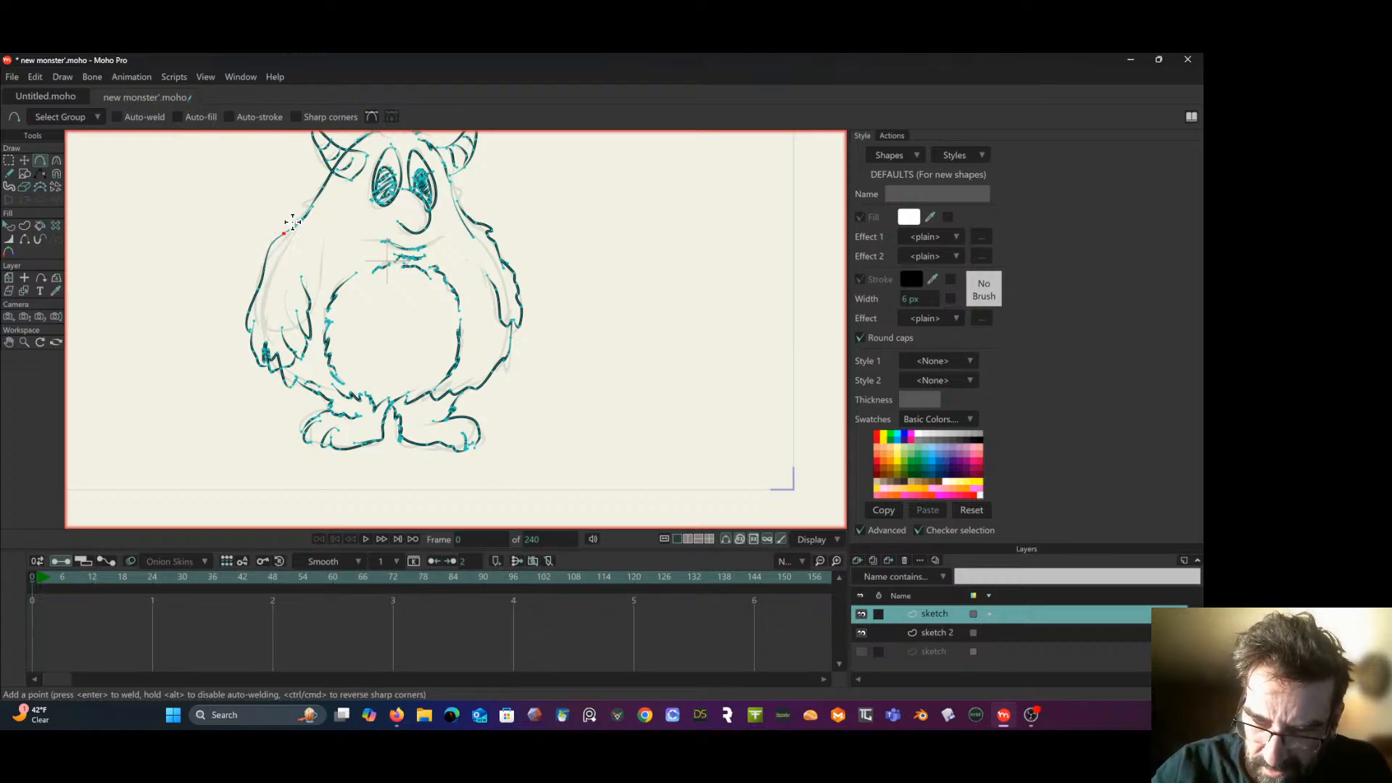
pyautogui.moveTo(282, 231); pyautogui.dragTo(319, 195)
pyautogui.hotkey('ctrl', 'z')
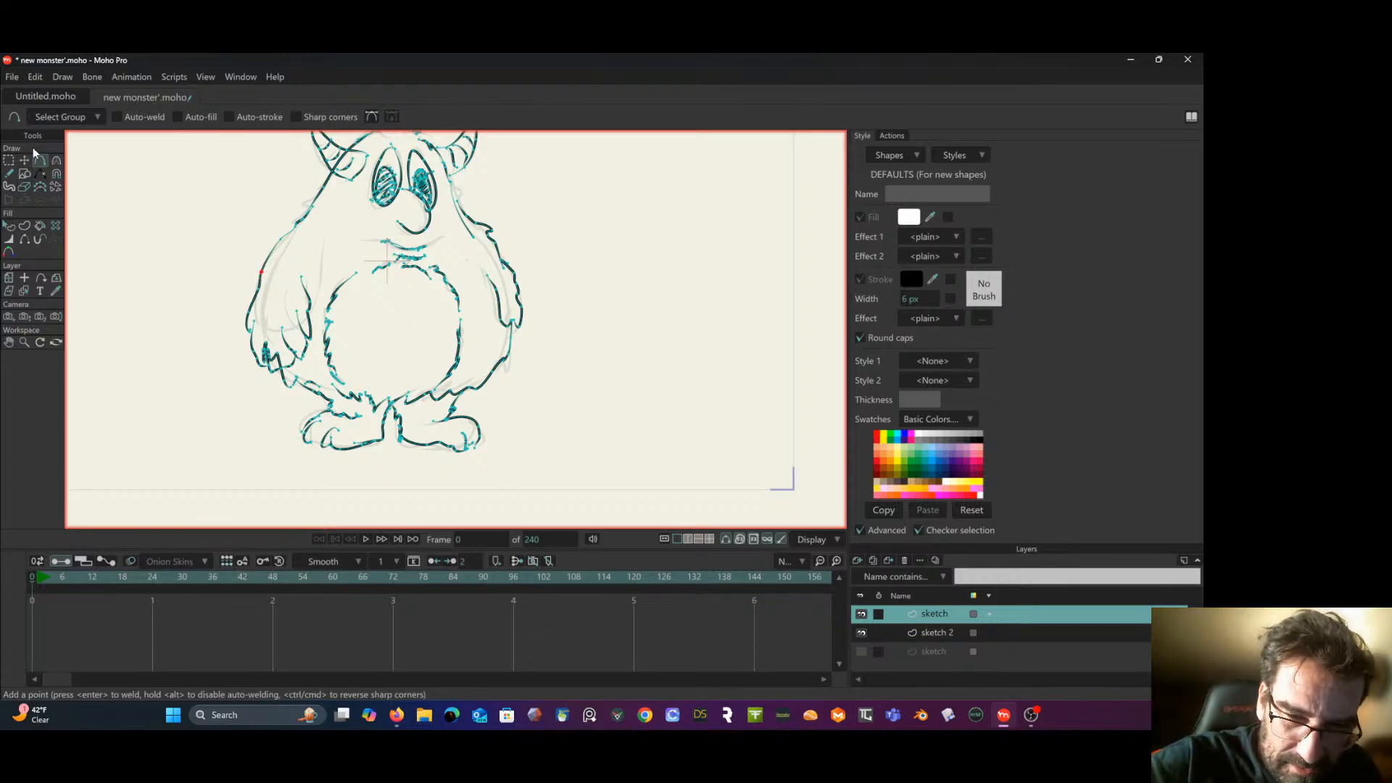
# - Delete the jagged body fur stroke overlapping the left hand and redraw a short body edge below the hand
pyautogui.click(8, 160)
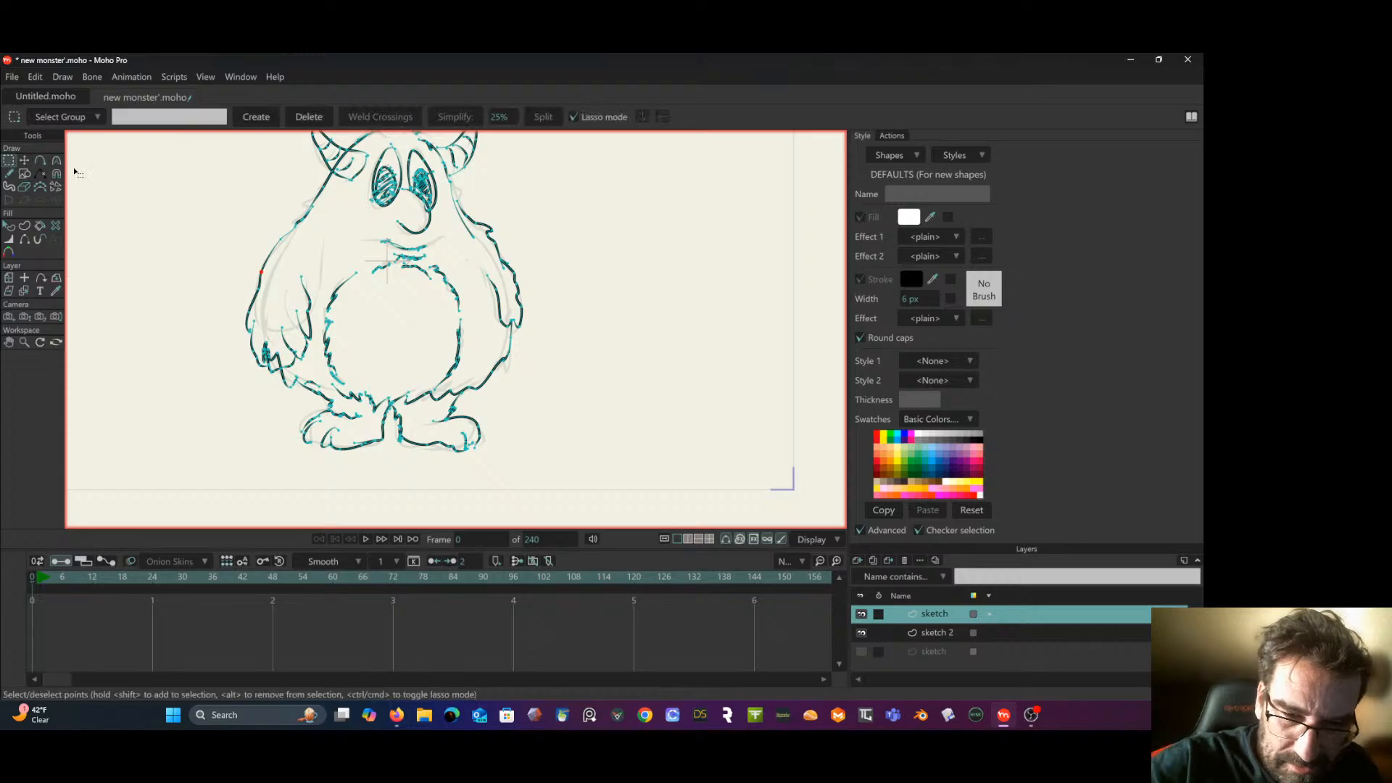
pyautogui.click(279, 360)
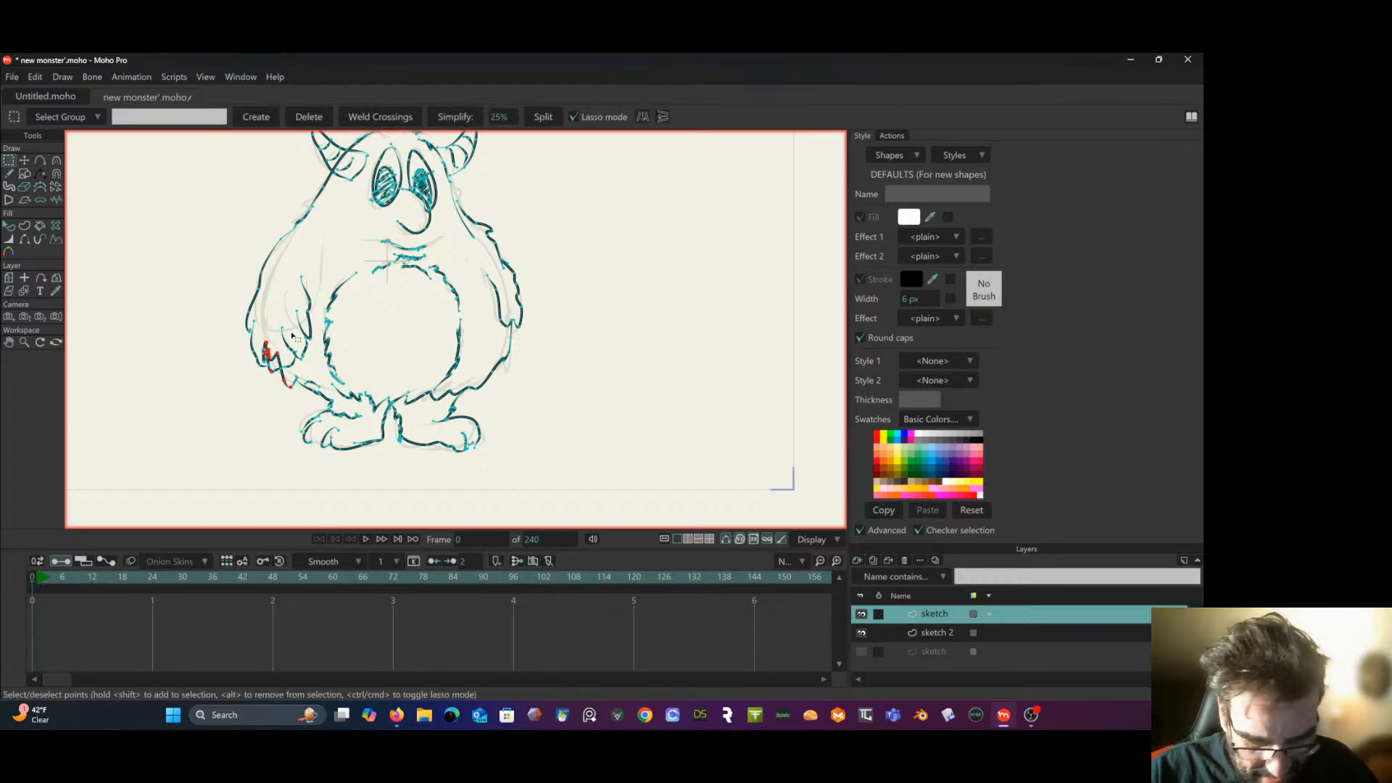
pyautogui.press('Delete')
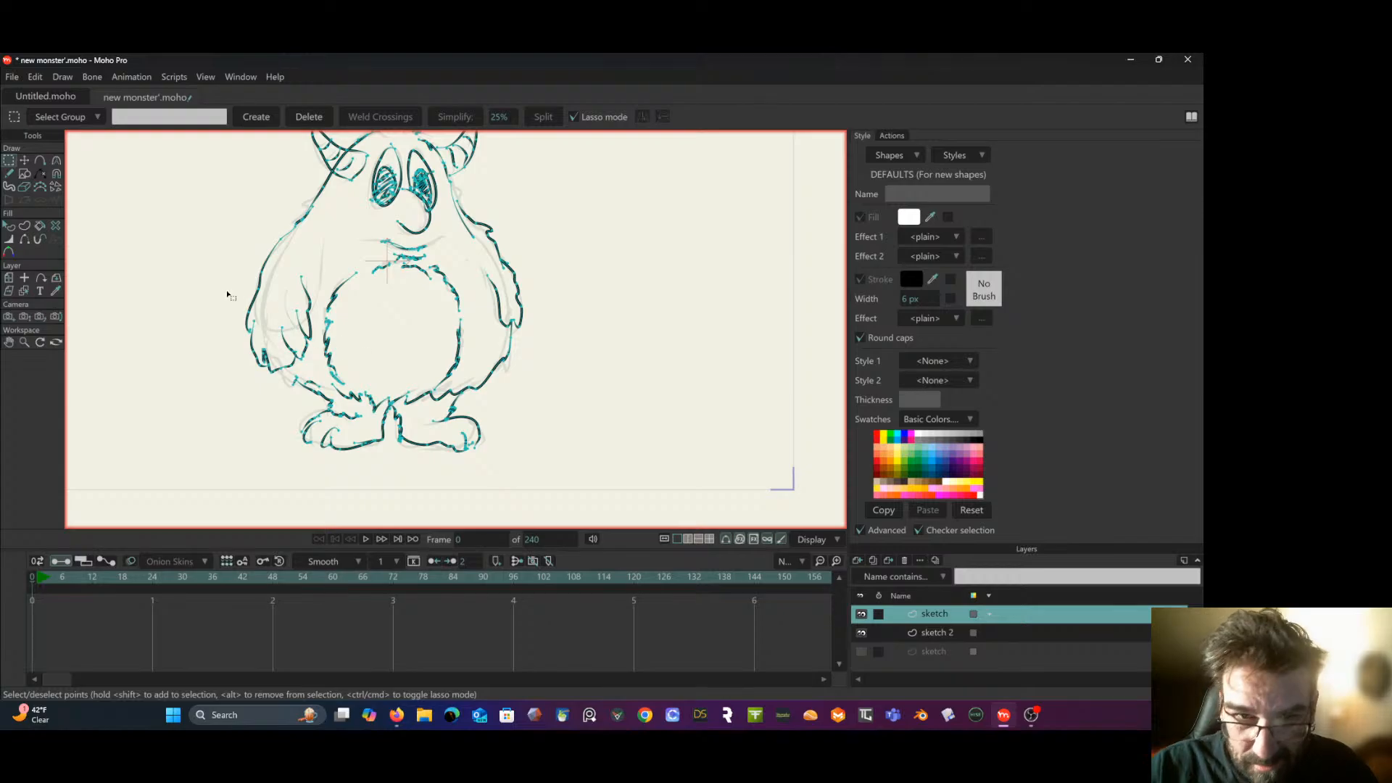
pyautogui.click(9, 174)
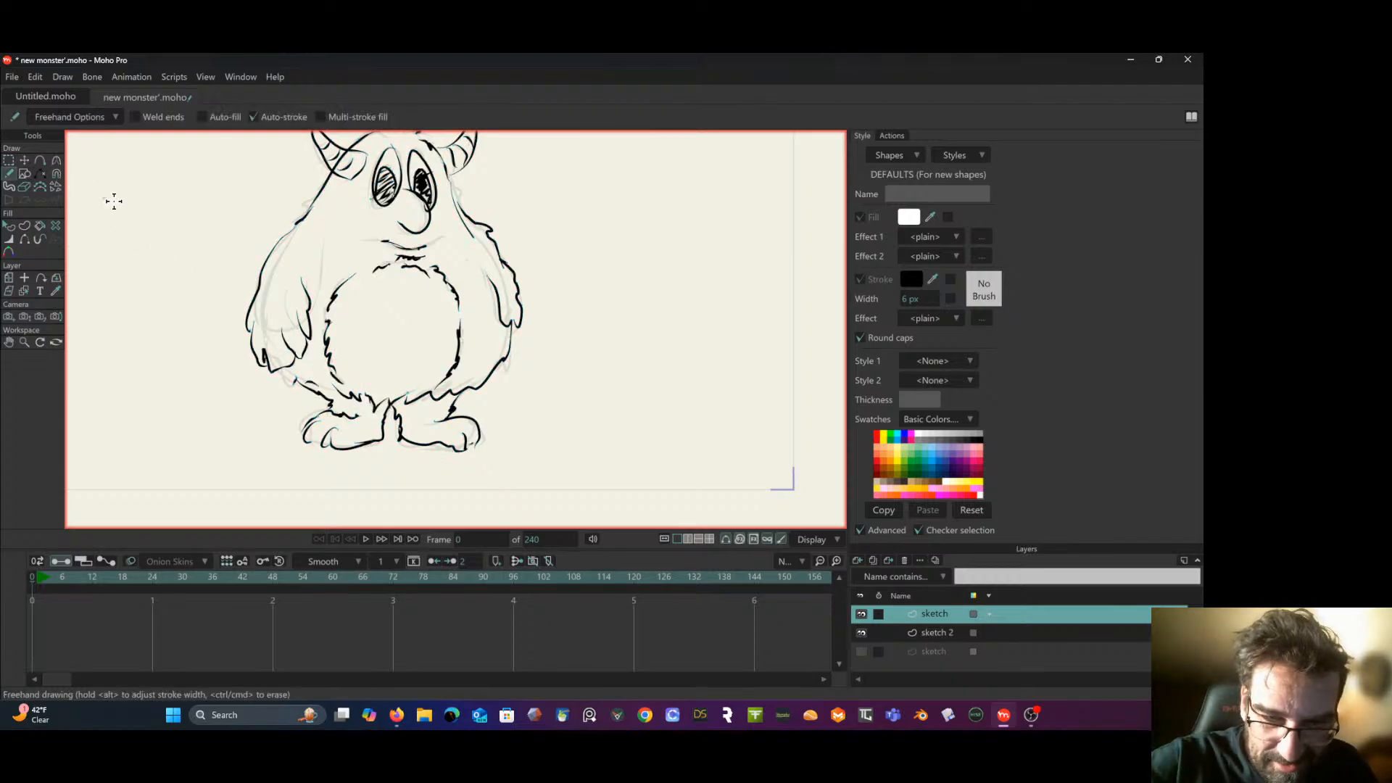
pyautogui.moveTo(291, 377); pyautogui.dragTo(282, 333)
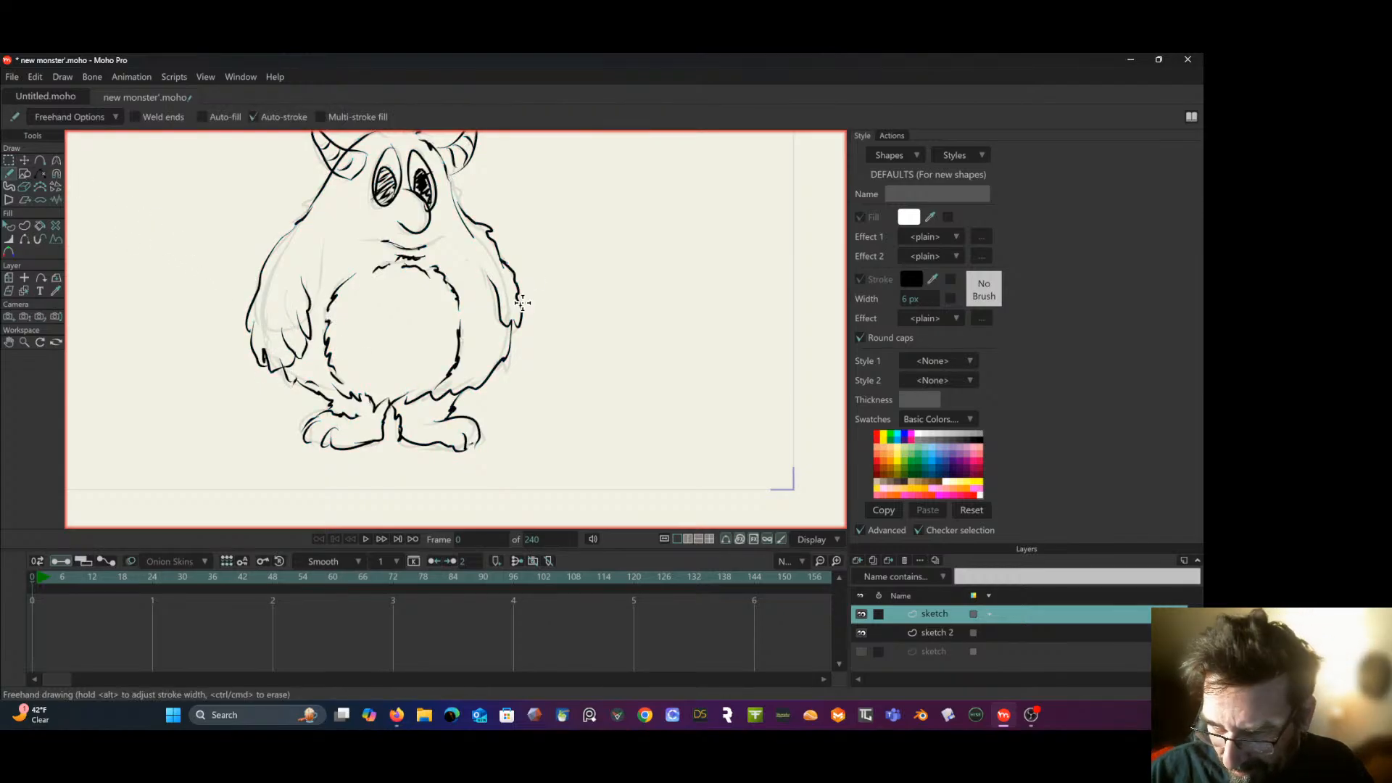
# - Lengthen the right arm by lassoing its hand points and moving them down and slightly outward, and clear the selection
pyautogui.click(9, 160)
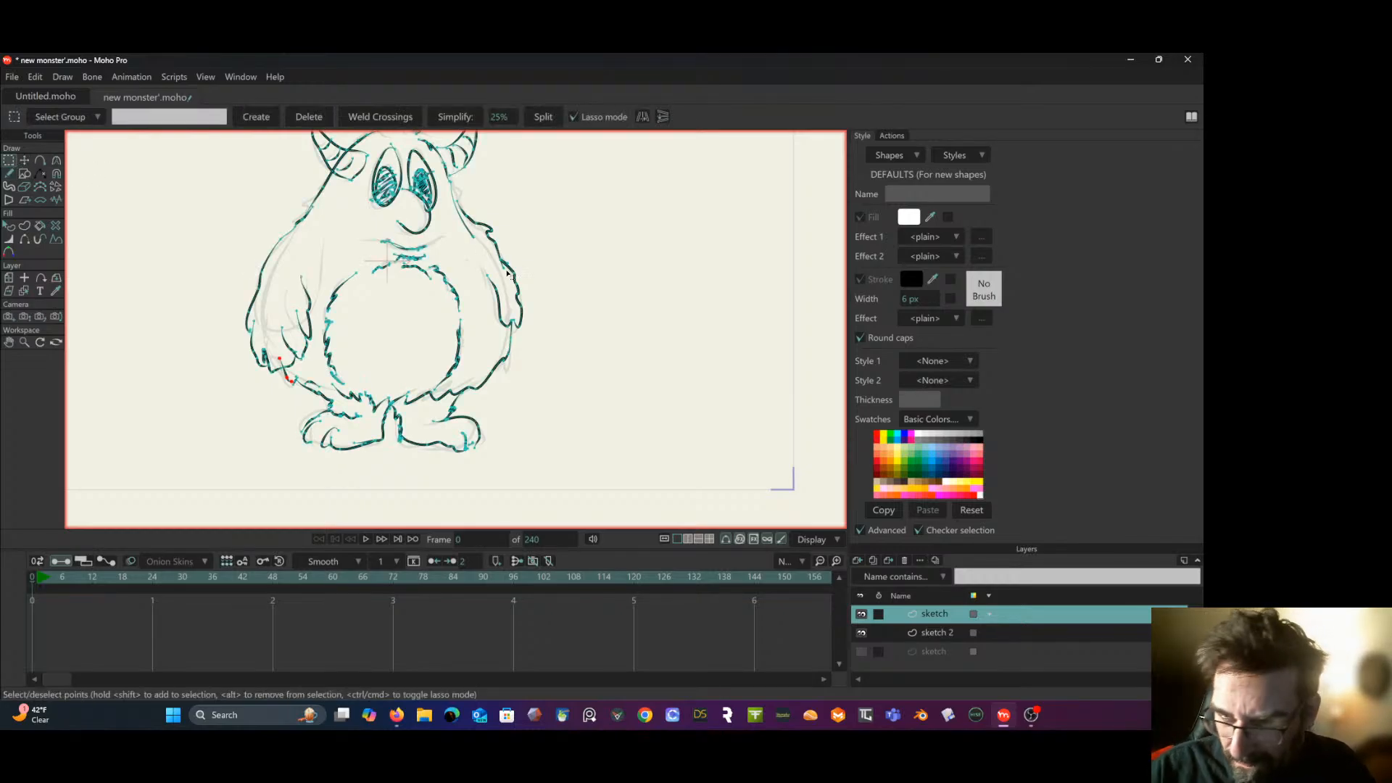
pyautogui.moveTo(499, 272)
pyautogui.mouseDown()
pyautogui.moveTo(477, 281)
pyautogui.moveTo(484, 322)
pyautogui.moveTo(516, 341)
pyautogui.moveTo(528, 287)
pyautogui.moveTo(475, 268)
pyautogui.moveTo(487, 255)
pyautogui.mouseUp()
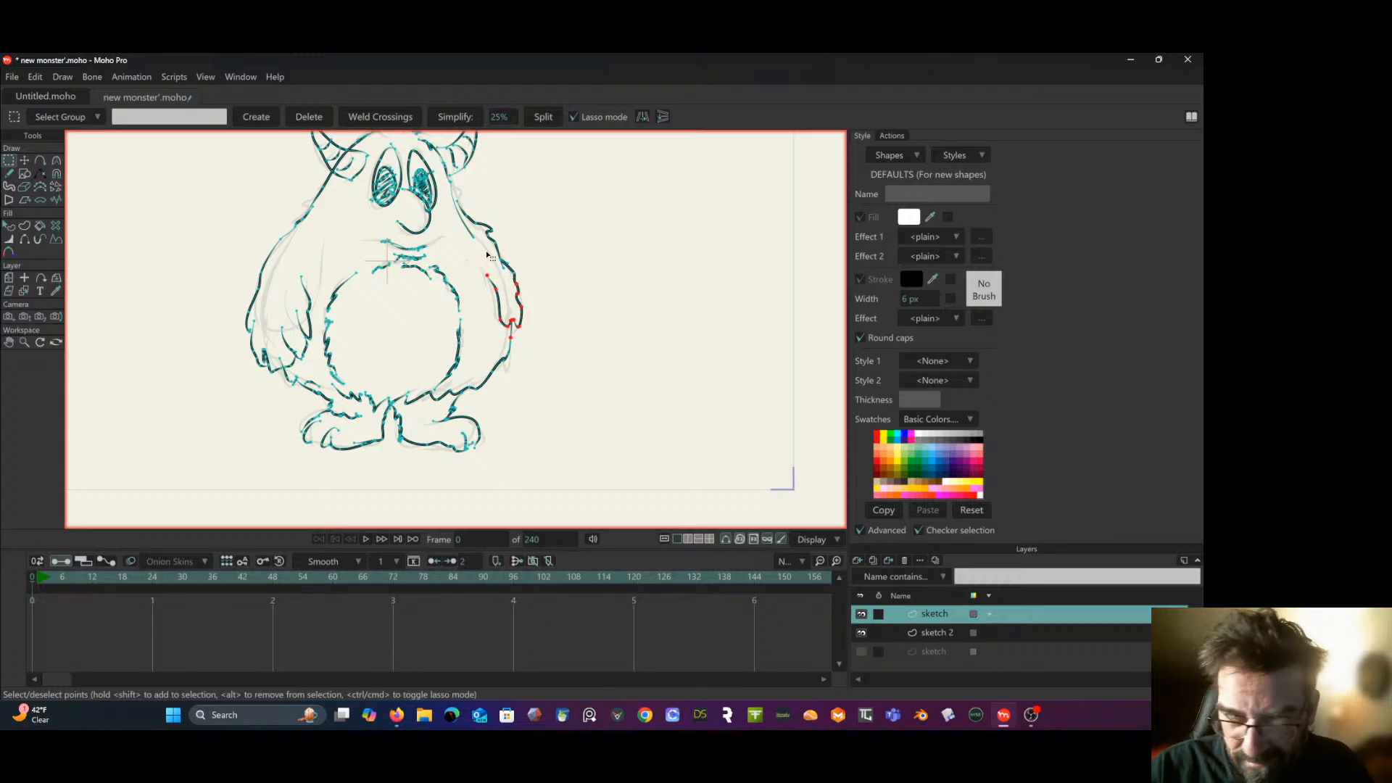
pyautogui.click(27, 158)
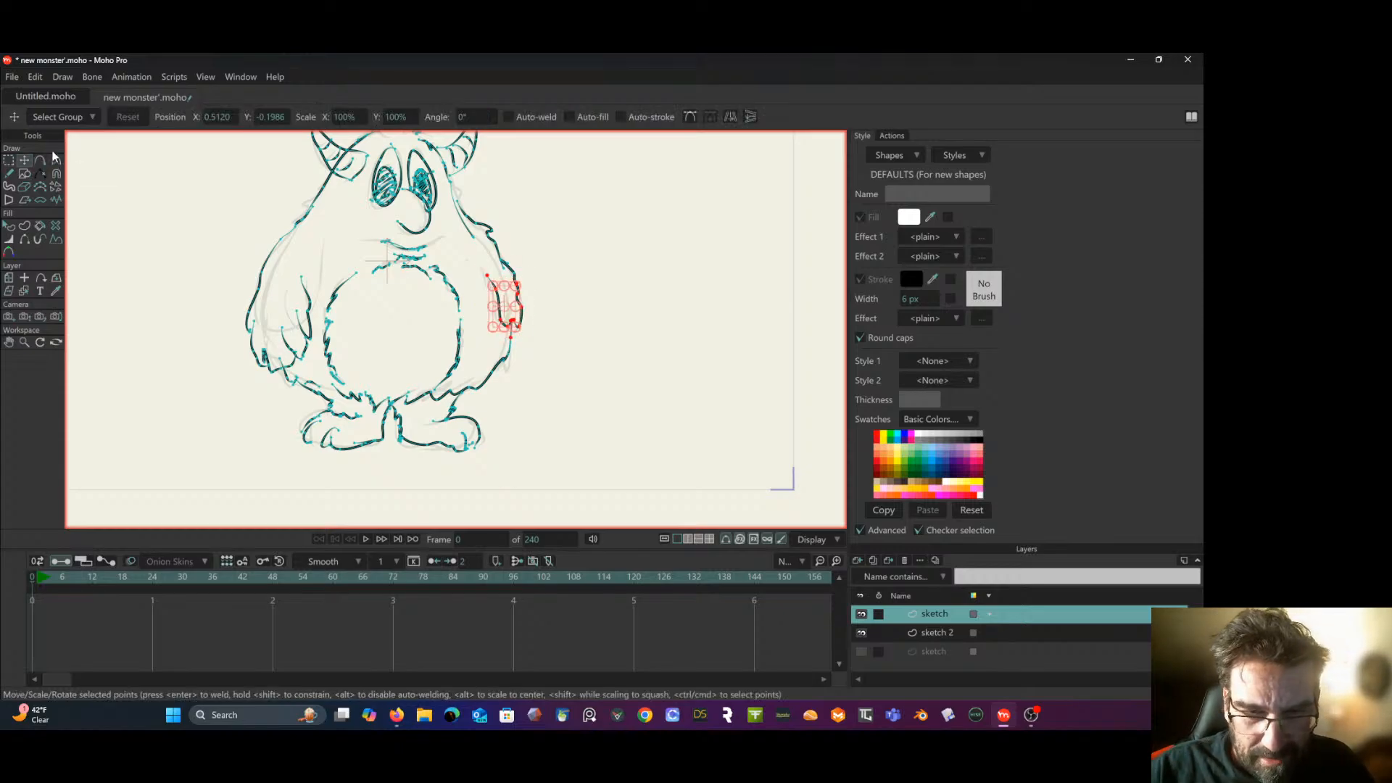
pyautogui.moveTo(512, 319); pyautogui.dragTo(521, 355)
pyautogui.click(9, 161)
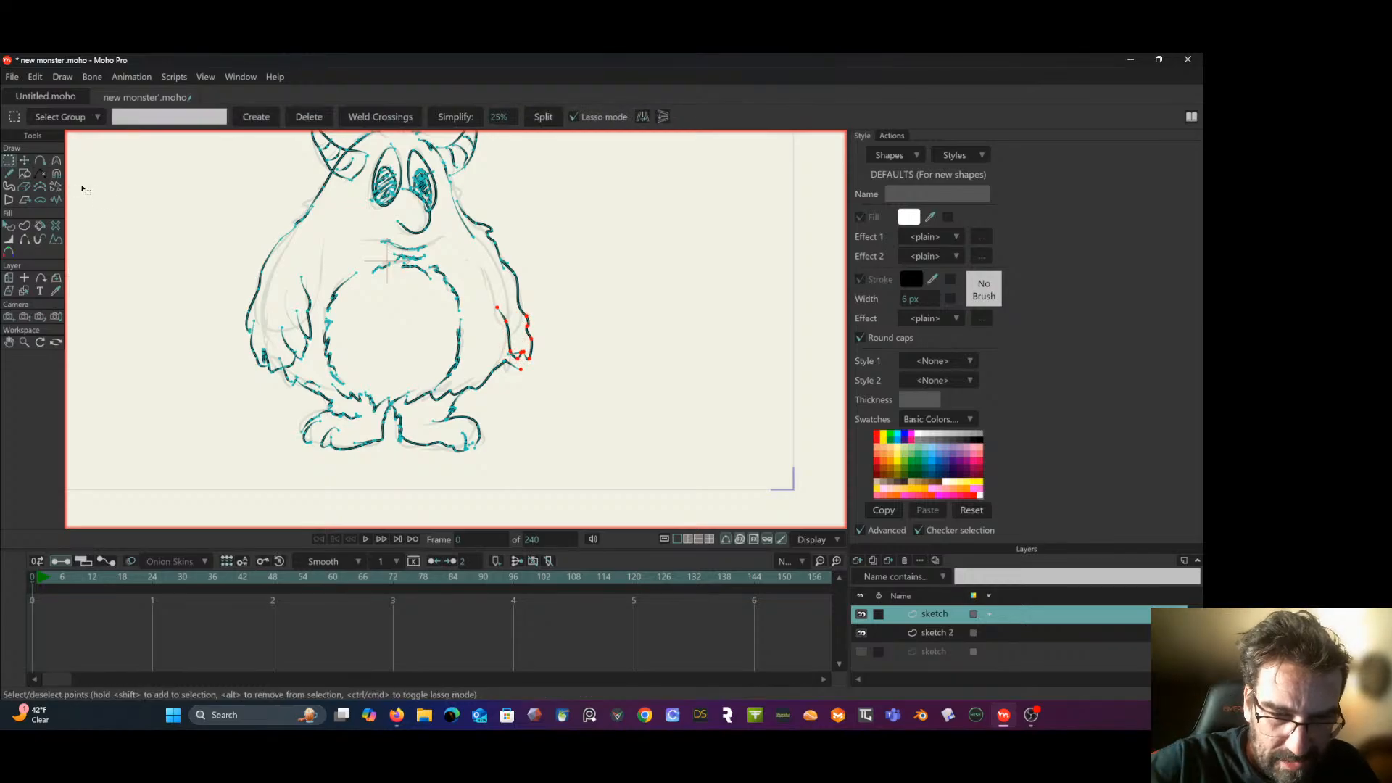
pyautogui.click(128, 212)
# - Curve the right arm's outer edge with an added point, undoing a stray adjustment, and move the loose body line end to the hand
pyautogui.click(40, 160)
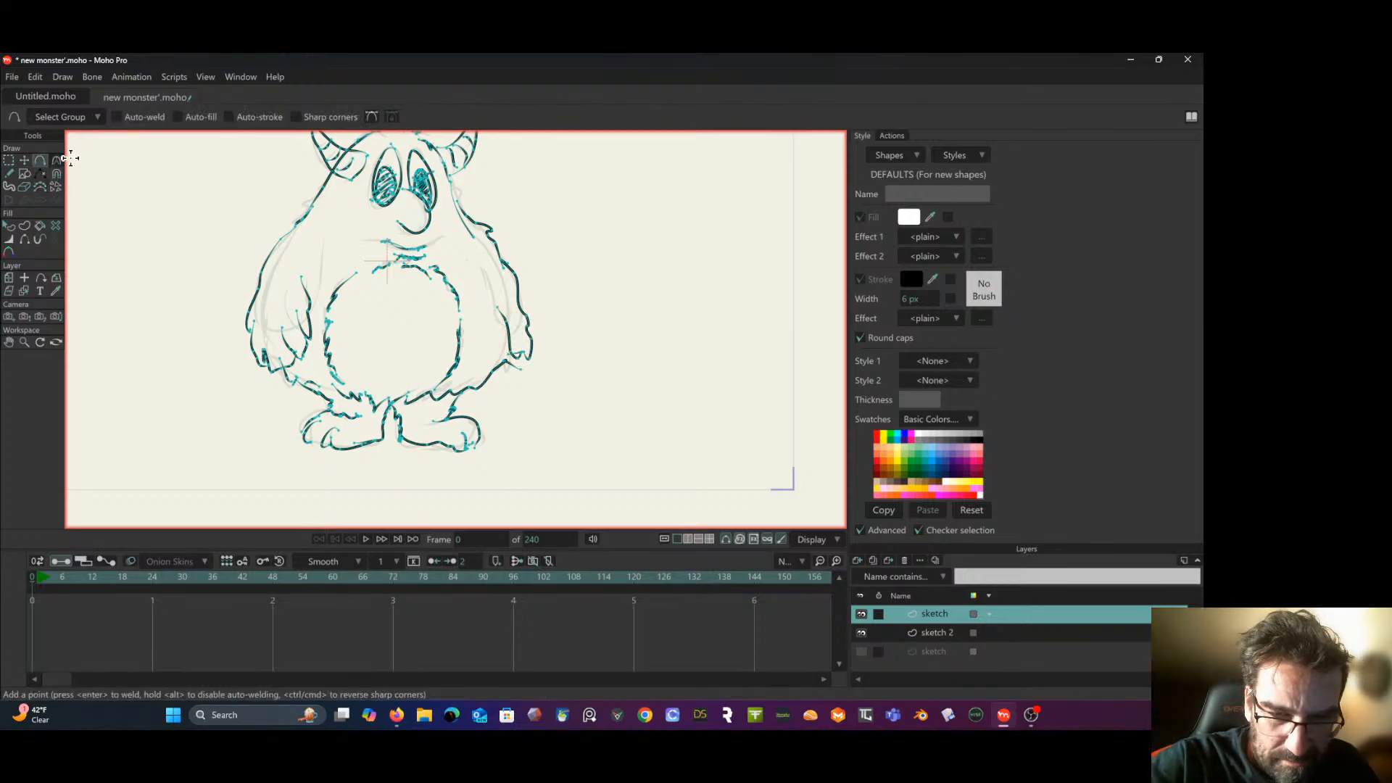
pyautogui.moveTo(517, 293)
pyautogui.mouseDown()
pyautogui.moveTo(535, 334)
pyautogui.moveTo(553, 299)
pyautogui.moveTo(509, 270)
pyautogui.mouseUp()
pyautogui.hotkey('ctrl', 'z')
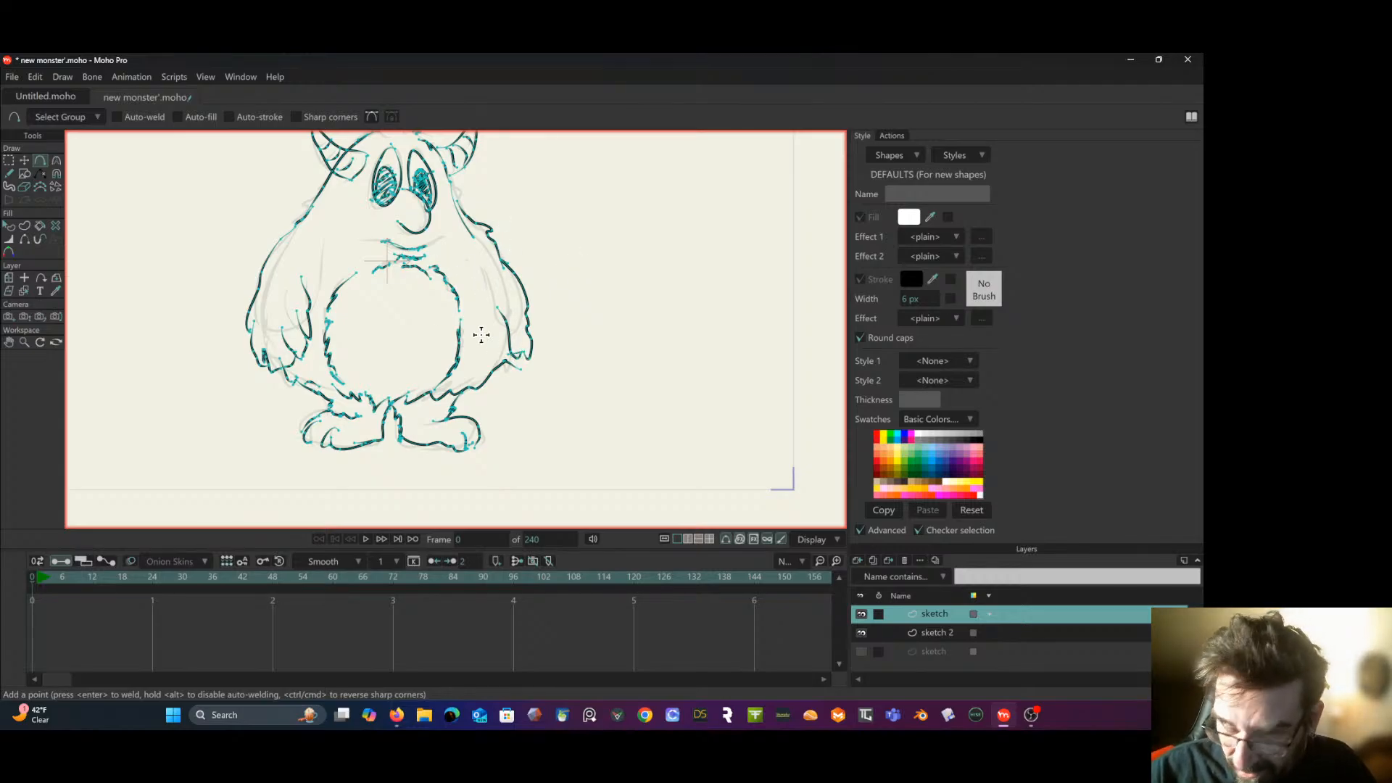
pyautogui.press('t')
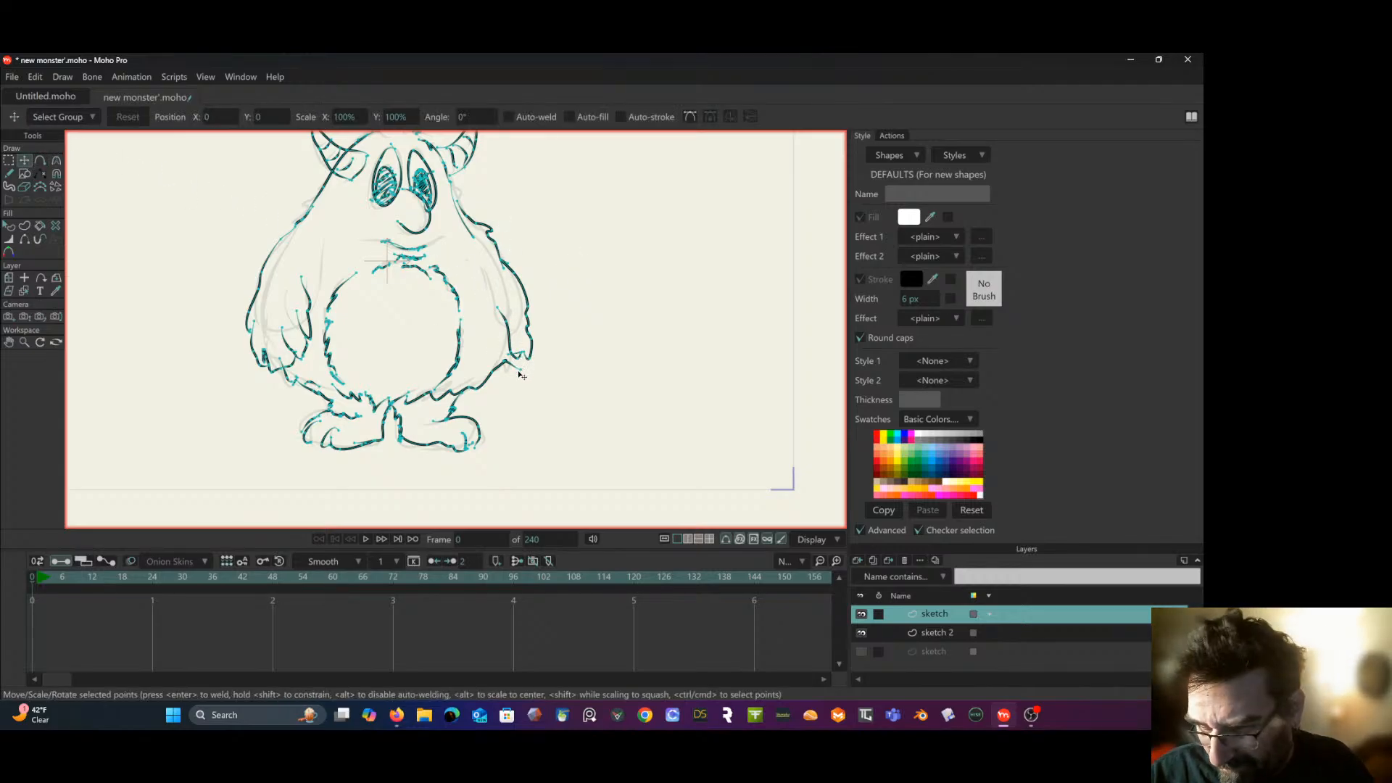
pyautogui.click(517, 349)
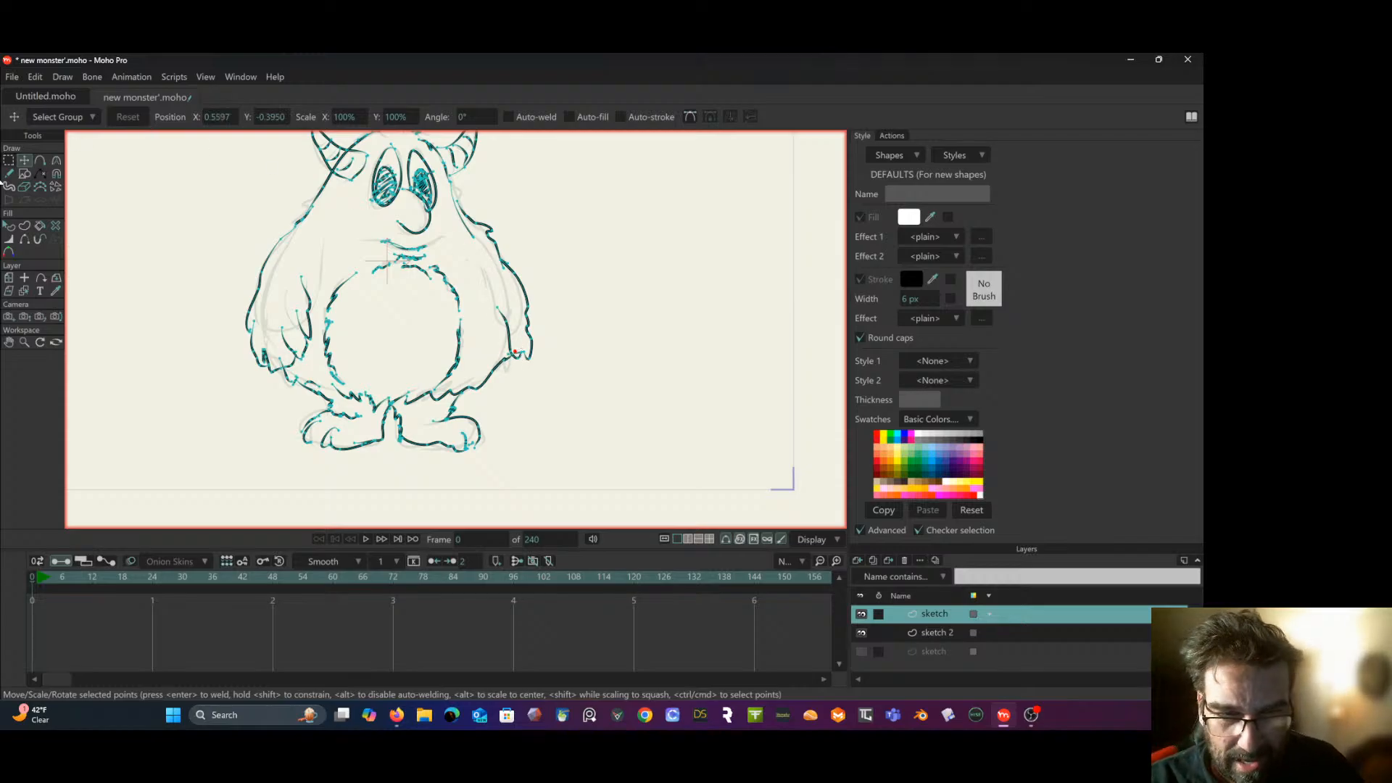
# - Hide the "sketch 2" layer so that only the inked monster drawing is shown
pyautogui.click(9, 162)
pyautogui.scroll(-1, 135, 238)
pyautogui.moveTo(135, 238)
pyautogui.mouseDown()
pyautogui.moveTo(252, 326)
pyautogui.moveTo(242, 285)
pyautogui.mouseUp()
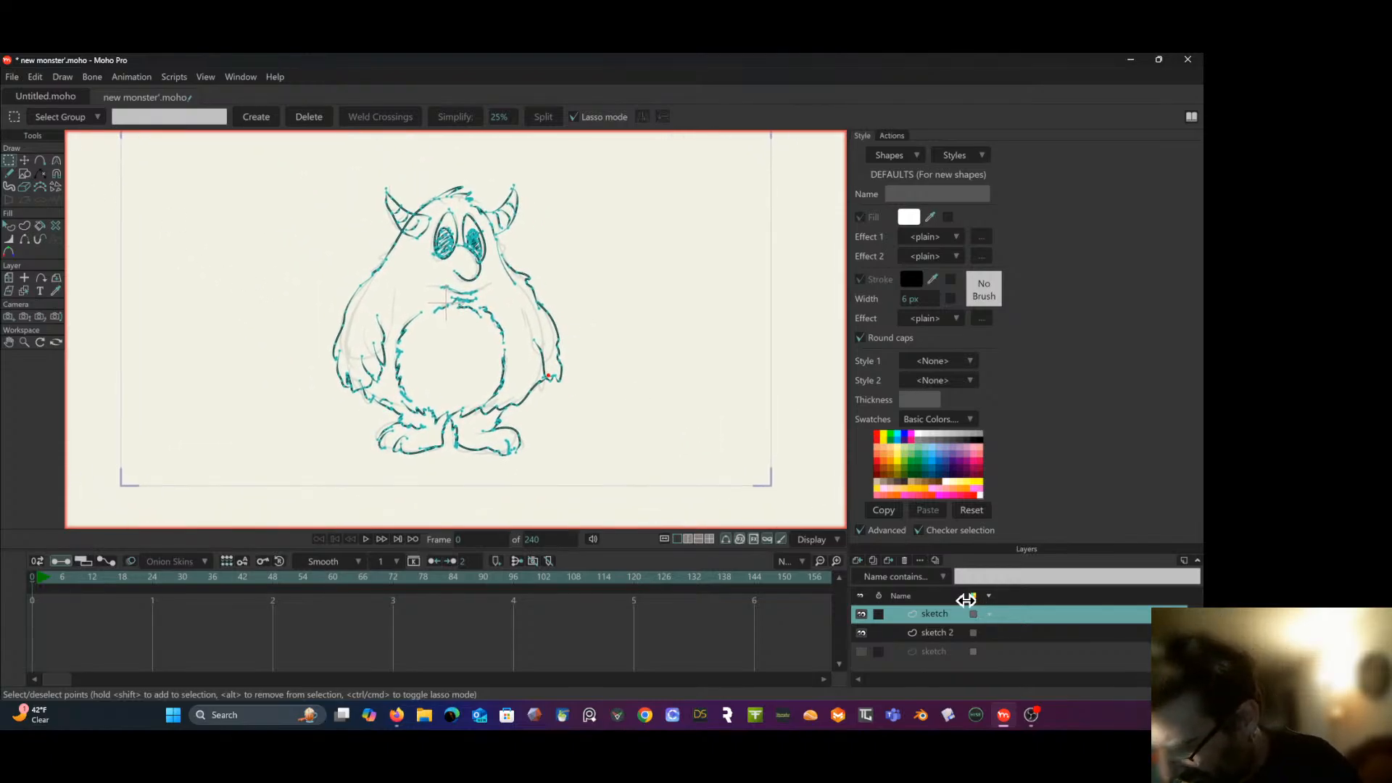
pyautogui.click(1025, 639)
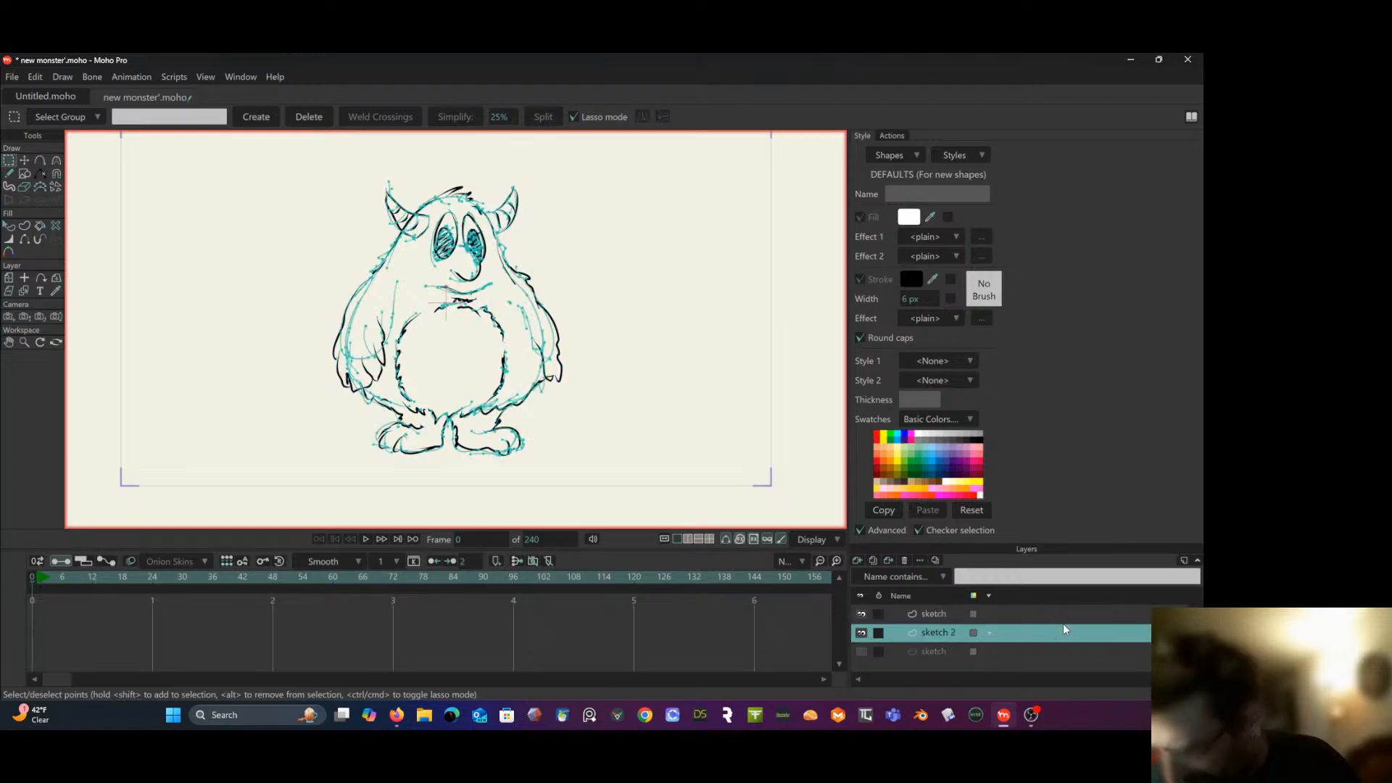
pyautogui.click(861, 633)
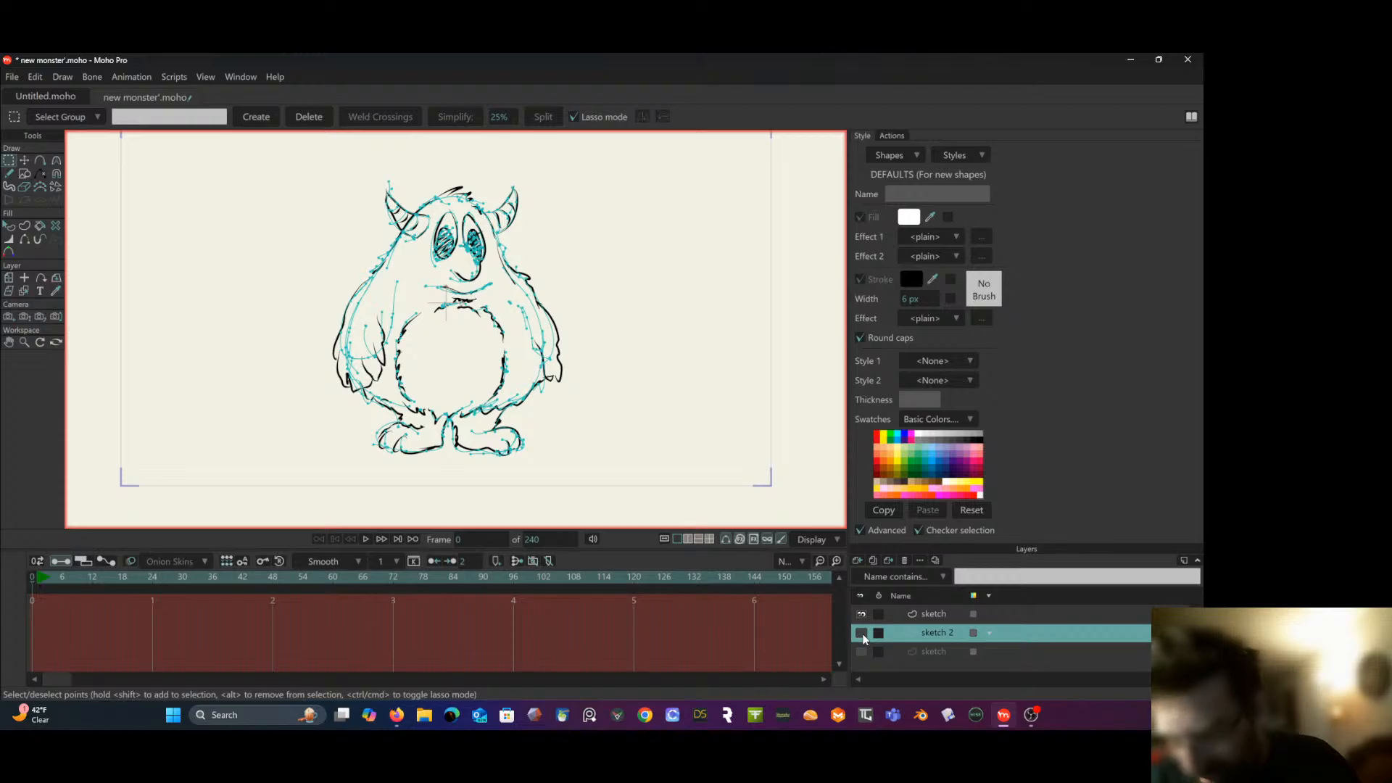
# - Add a new vector layer above the inked sketch layer and name it "head"
pyautogui.click(1041, 616)
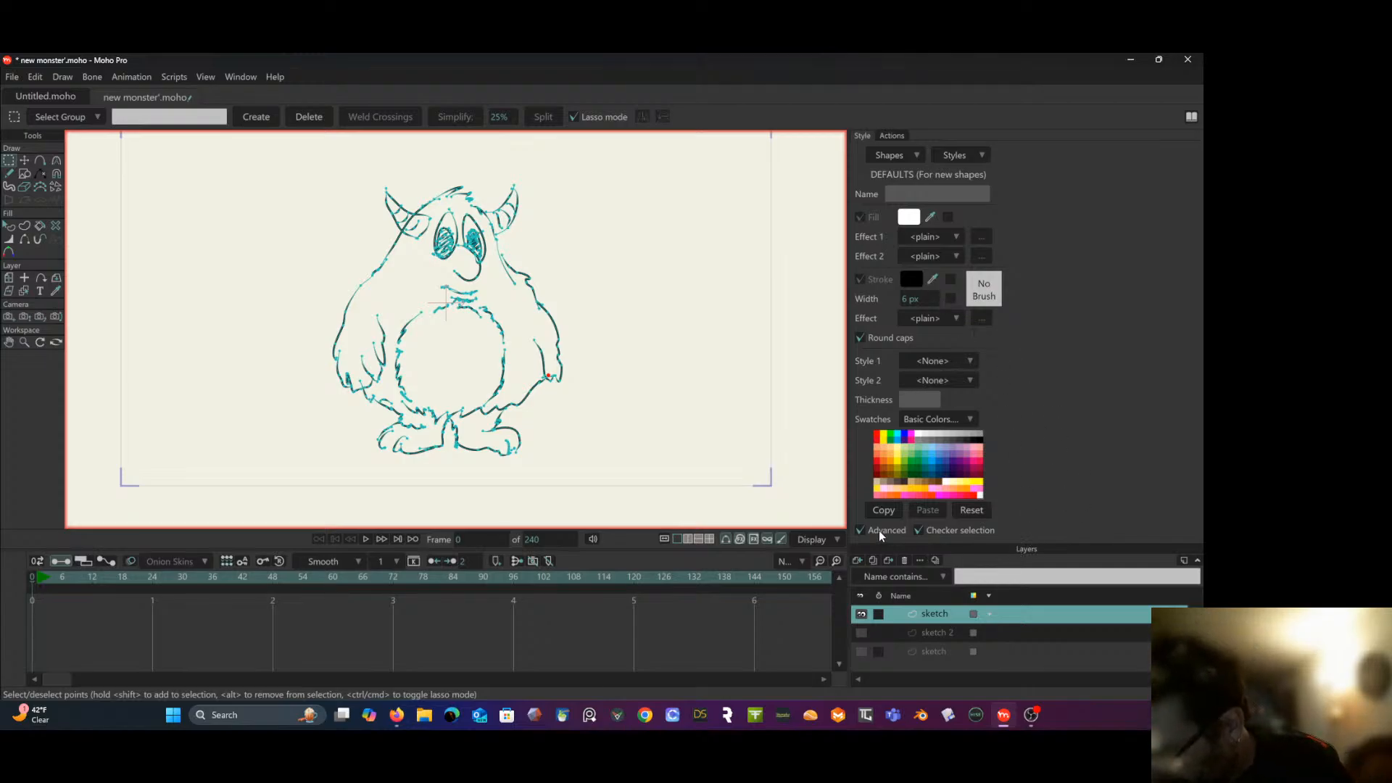
pyautogui.click(856, 560)
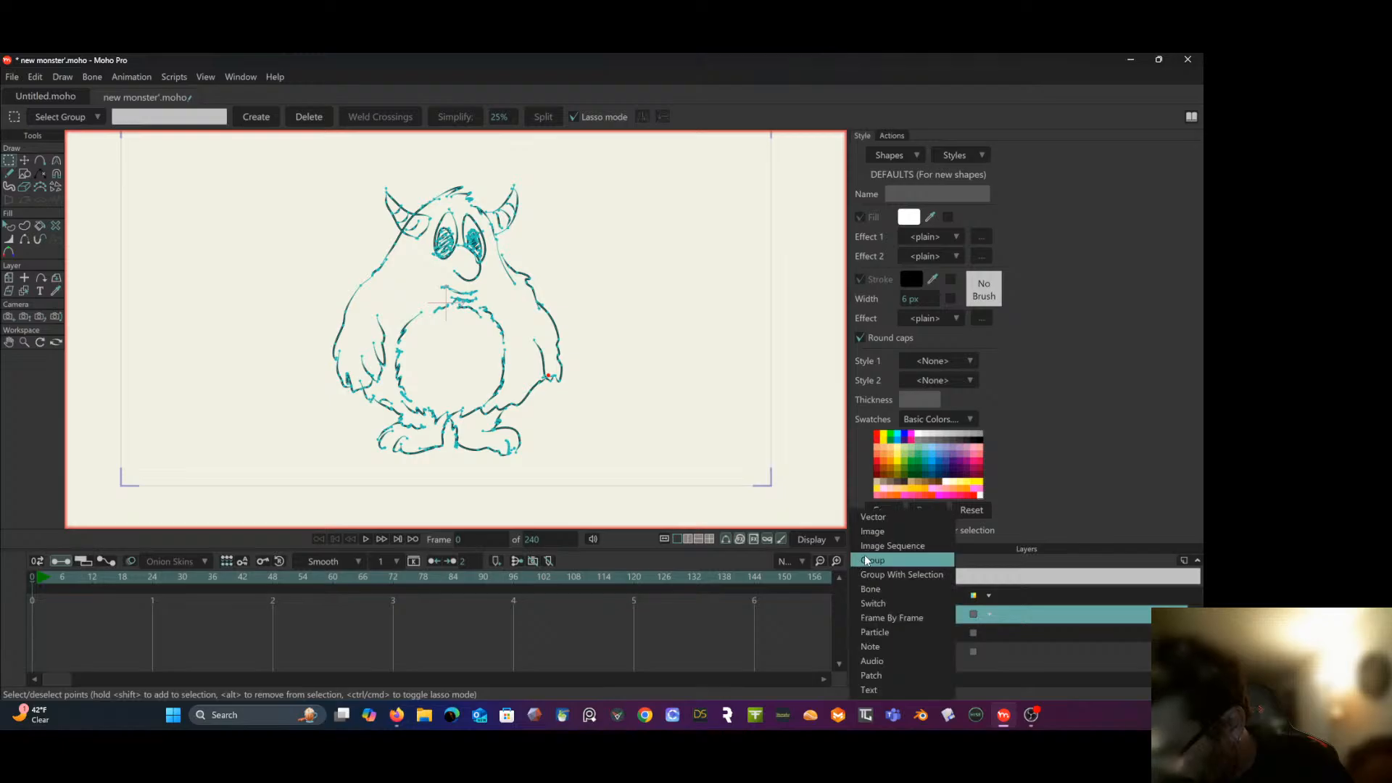
pyautogui.click(880, 516)
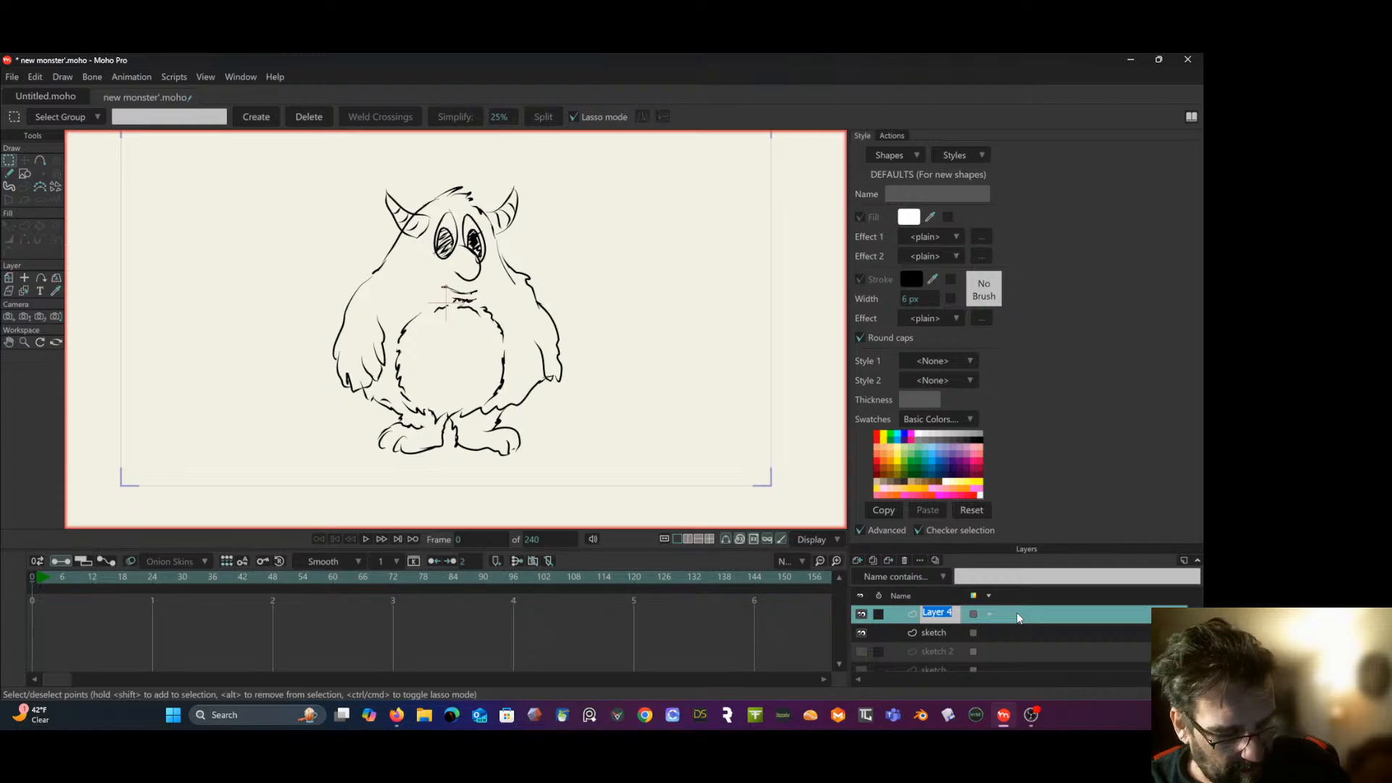
pyautogui.write('head')
pyautogui.press('Return')
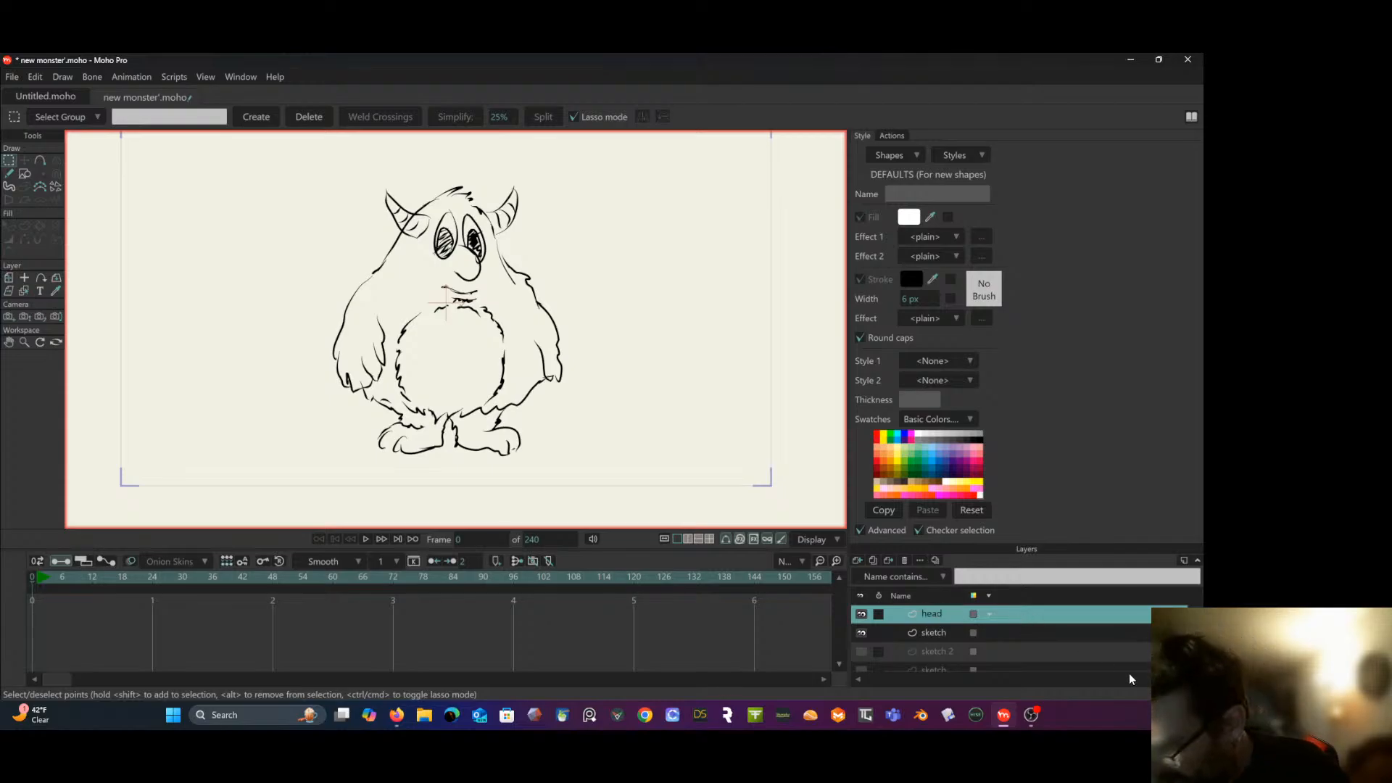
pyautogui.click(957, 631)
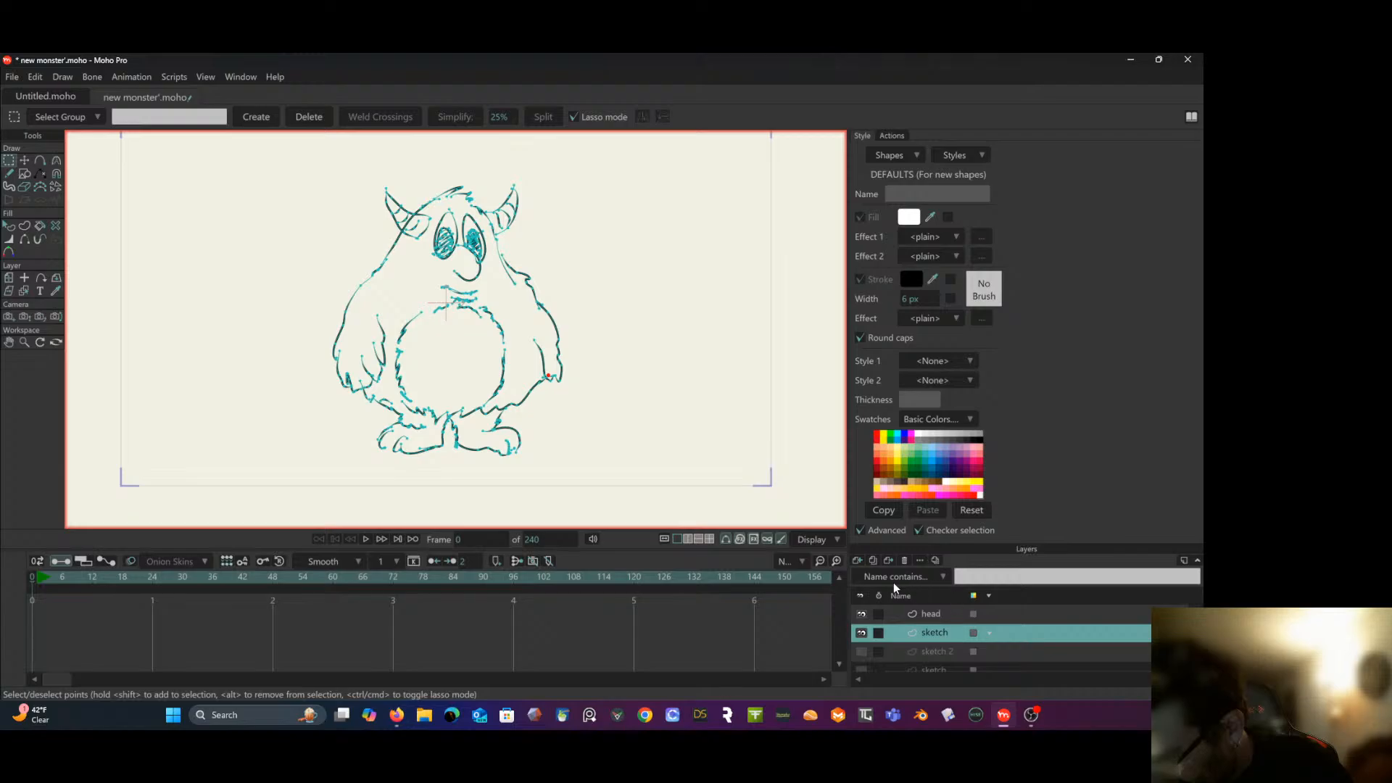
pyautogui.doubleClick(1003, 632)
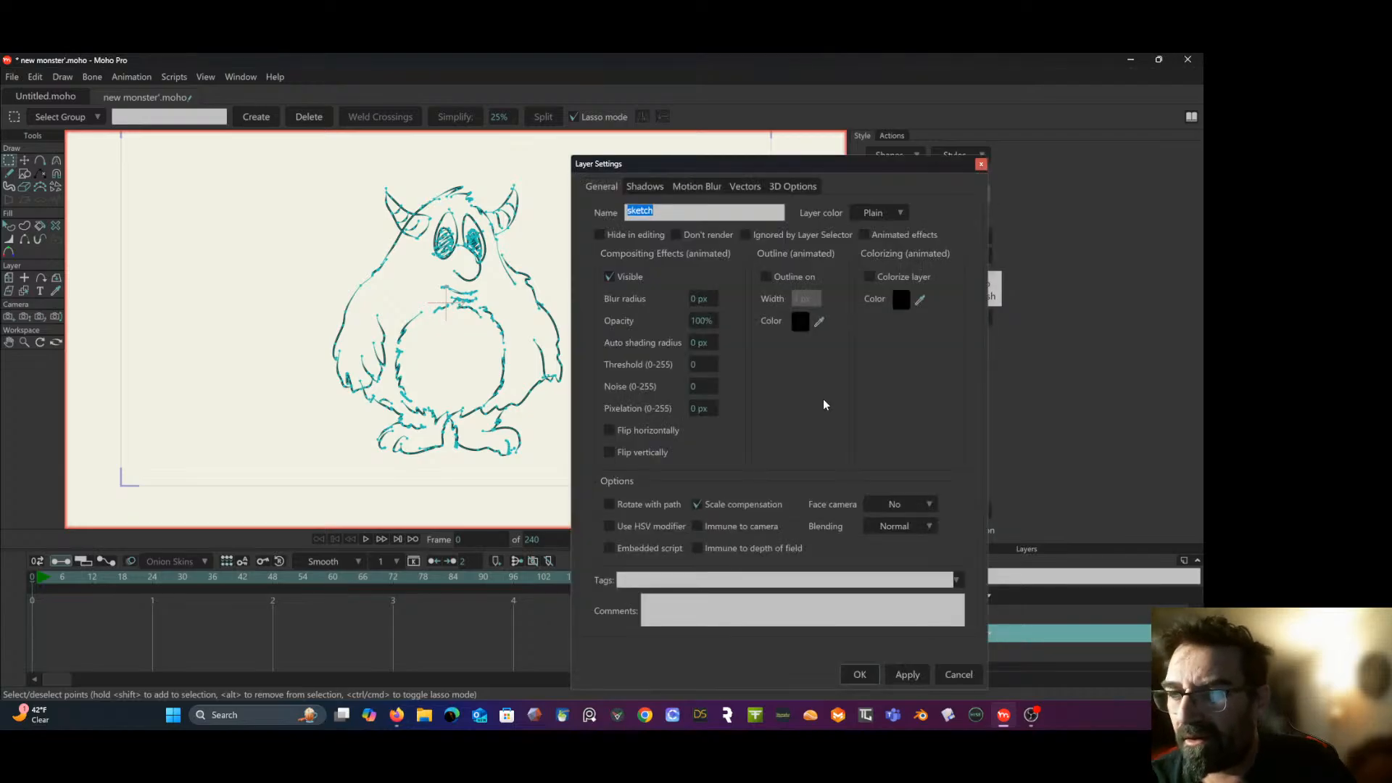
pyautogui.moveTo(703, 321)
pyautogui.mouseDown()
pyautogui.moveTo(268, 379)
pyautogui.moveTo(903, 562)
pyautogui.mouseUp()
pyautogui.moveTo(890, 712); pyautogui.dragTo(899, 671)
pyautogui.click(897, 672)
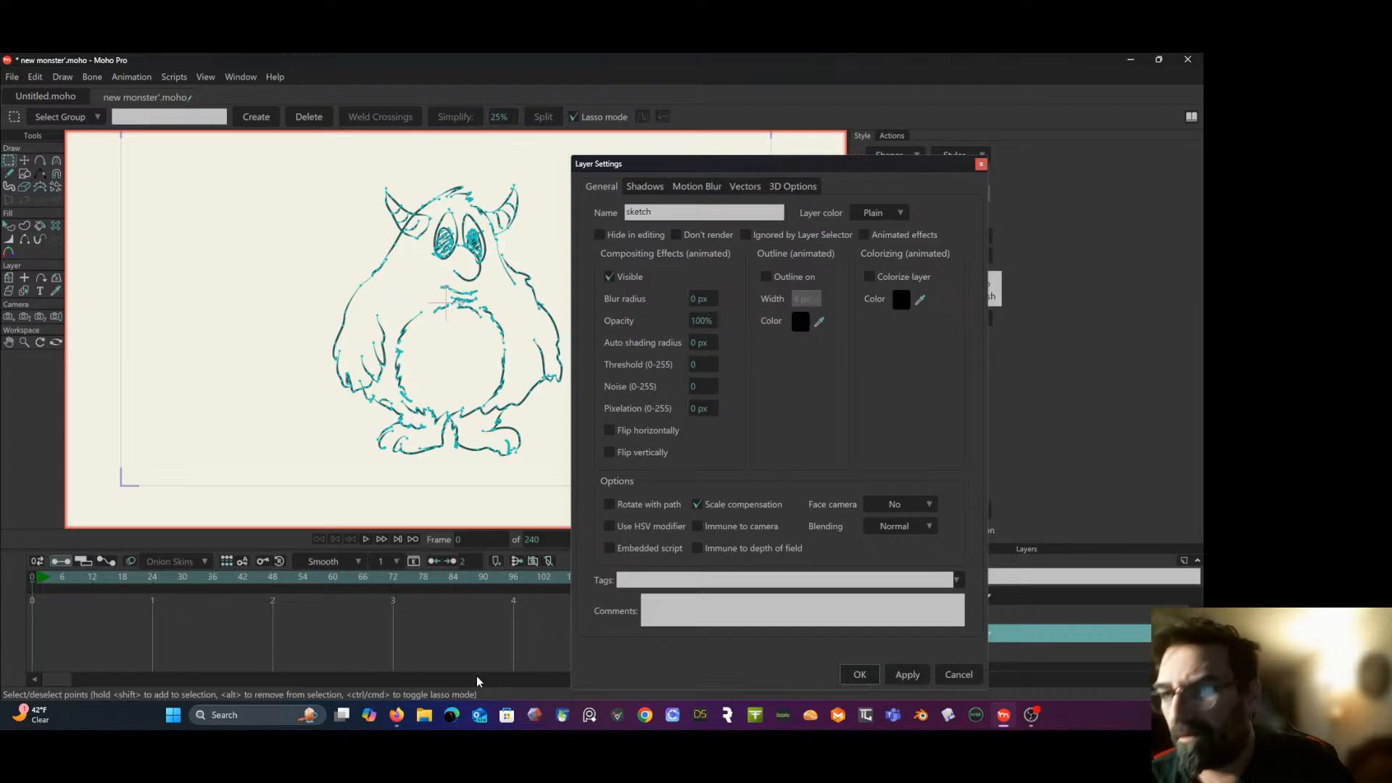
pyautogui.click(854, 673)
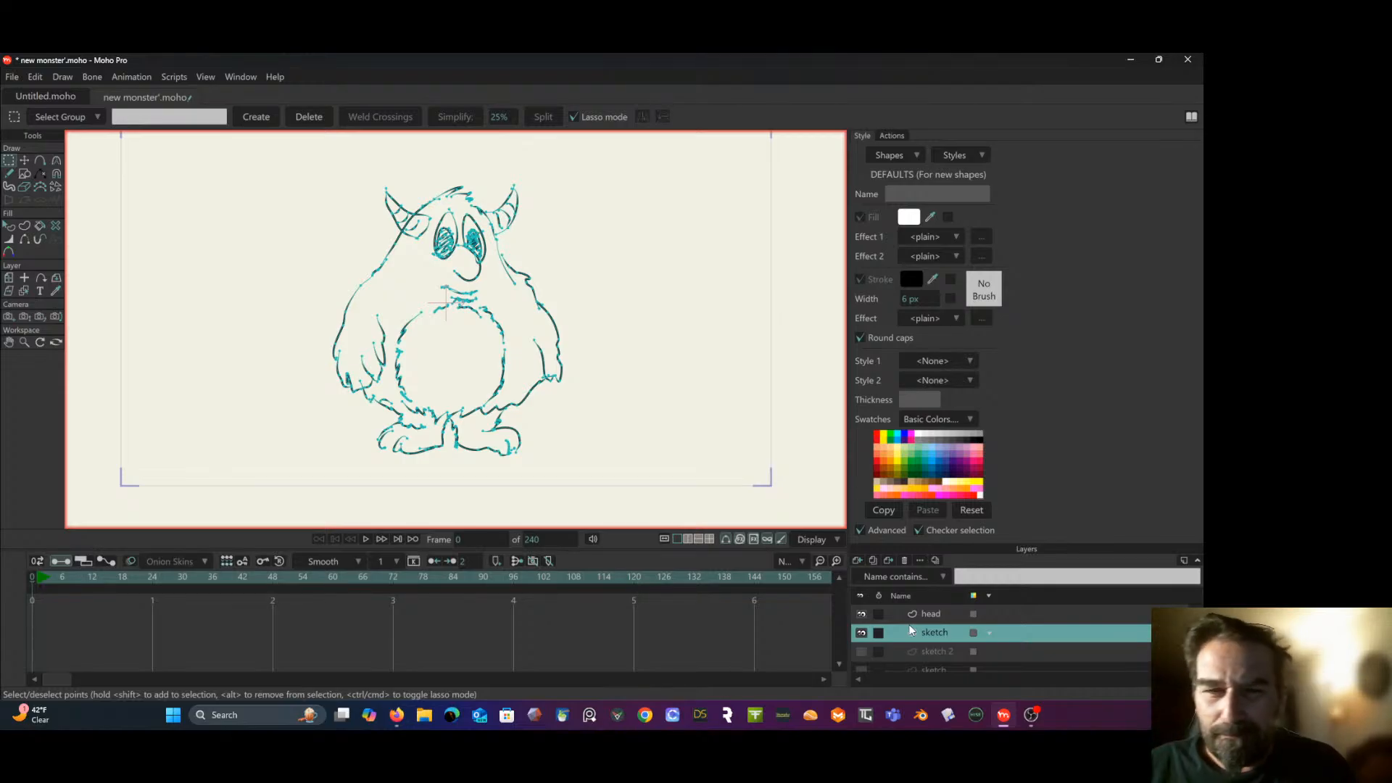
# - Use the Magnet tool with a radius of 0.25 to pull the right side of the belly outline slightly outward
pyautogui.click(56, 174)
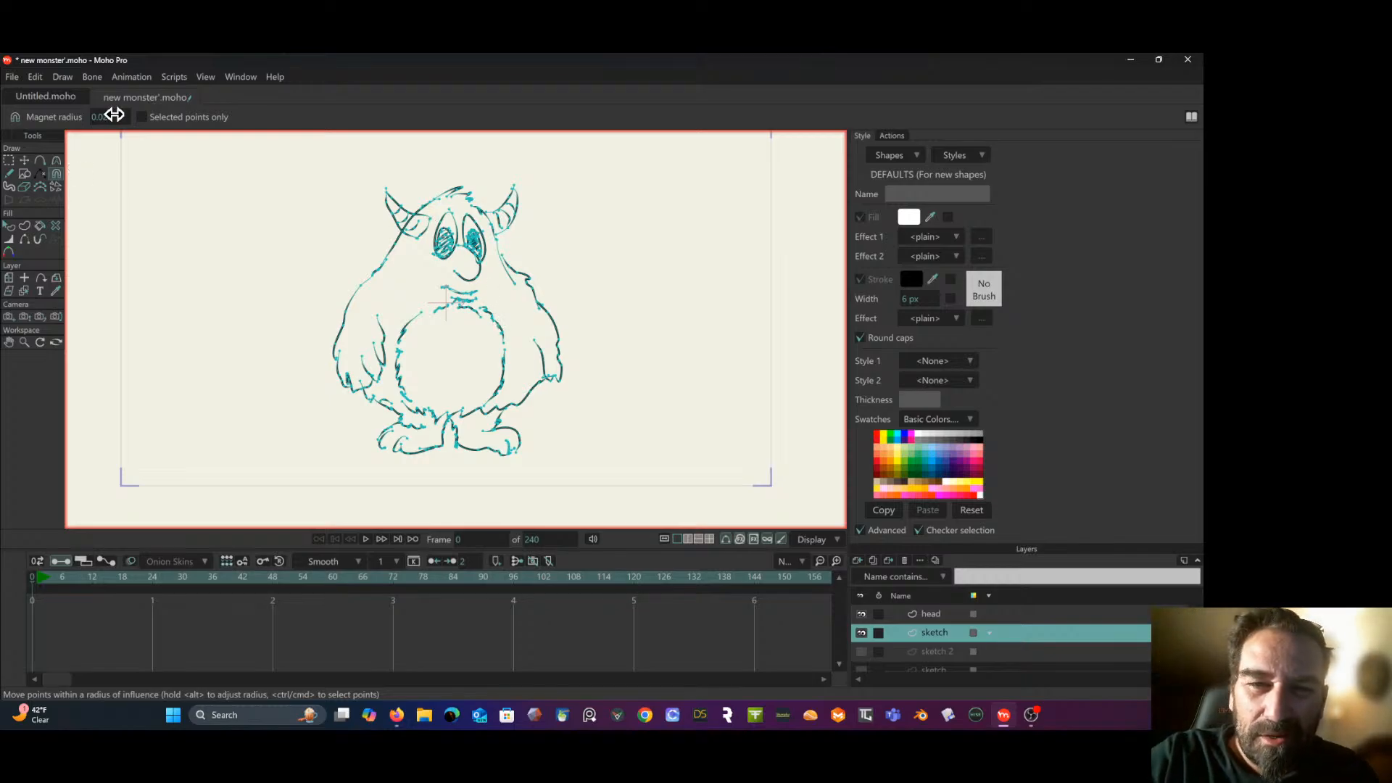
pyautogui.moveTo(112, 115); pyautogui.dragTo(233, 116)
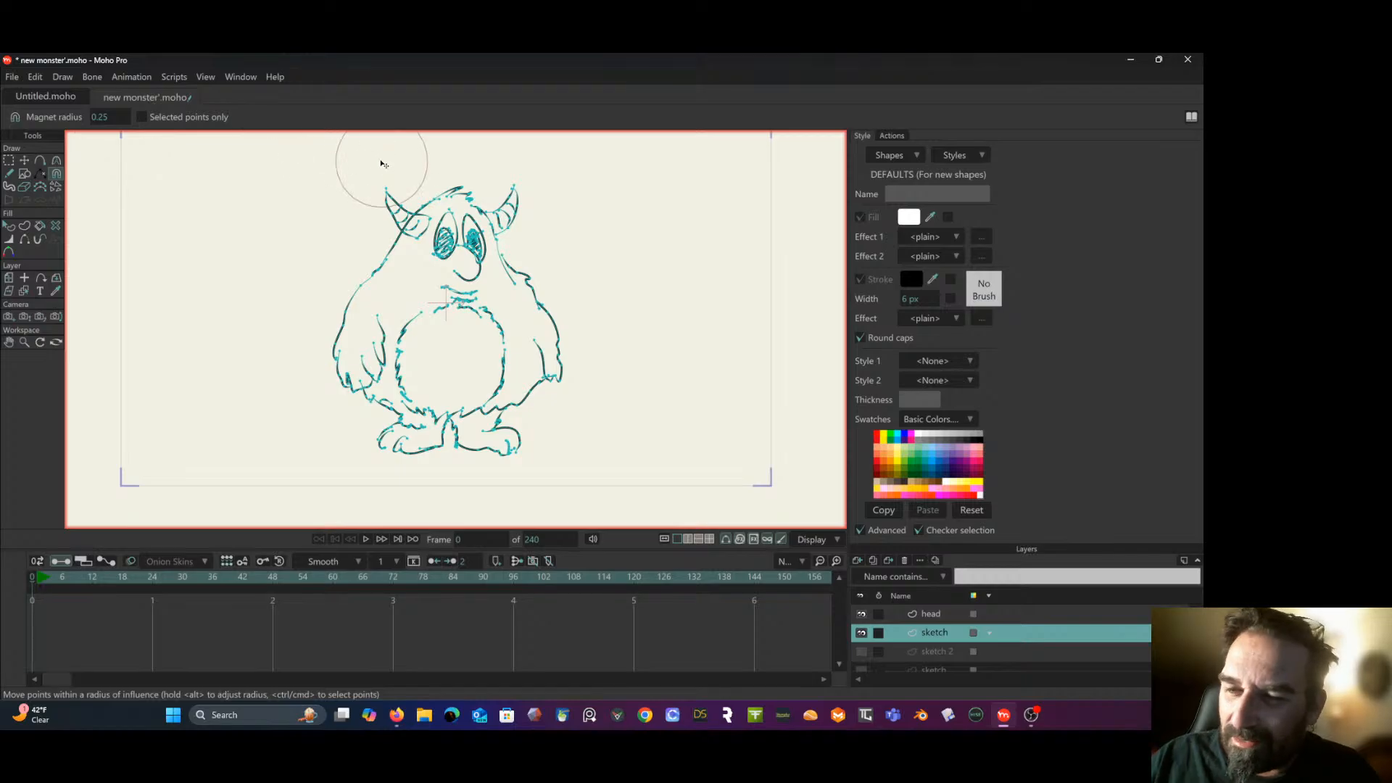
pyautogui.moveTo(496, 343); pyautogui.dragTo(506, 341)
pyautogui.moveTo(502, 392); pyautogui.dragTo(510, 398)
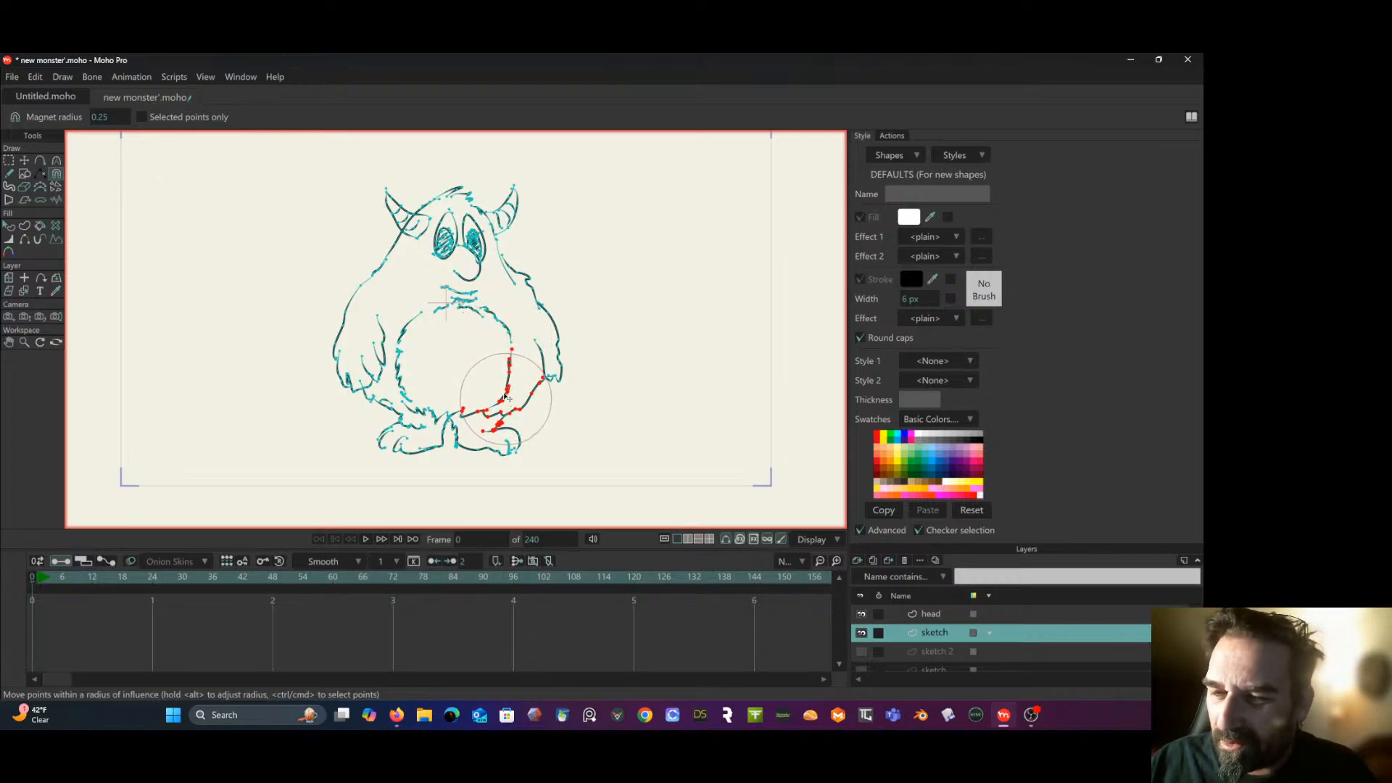
pyautogui.click(8, 160)
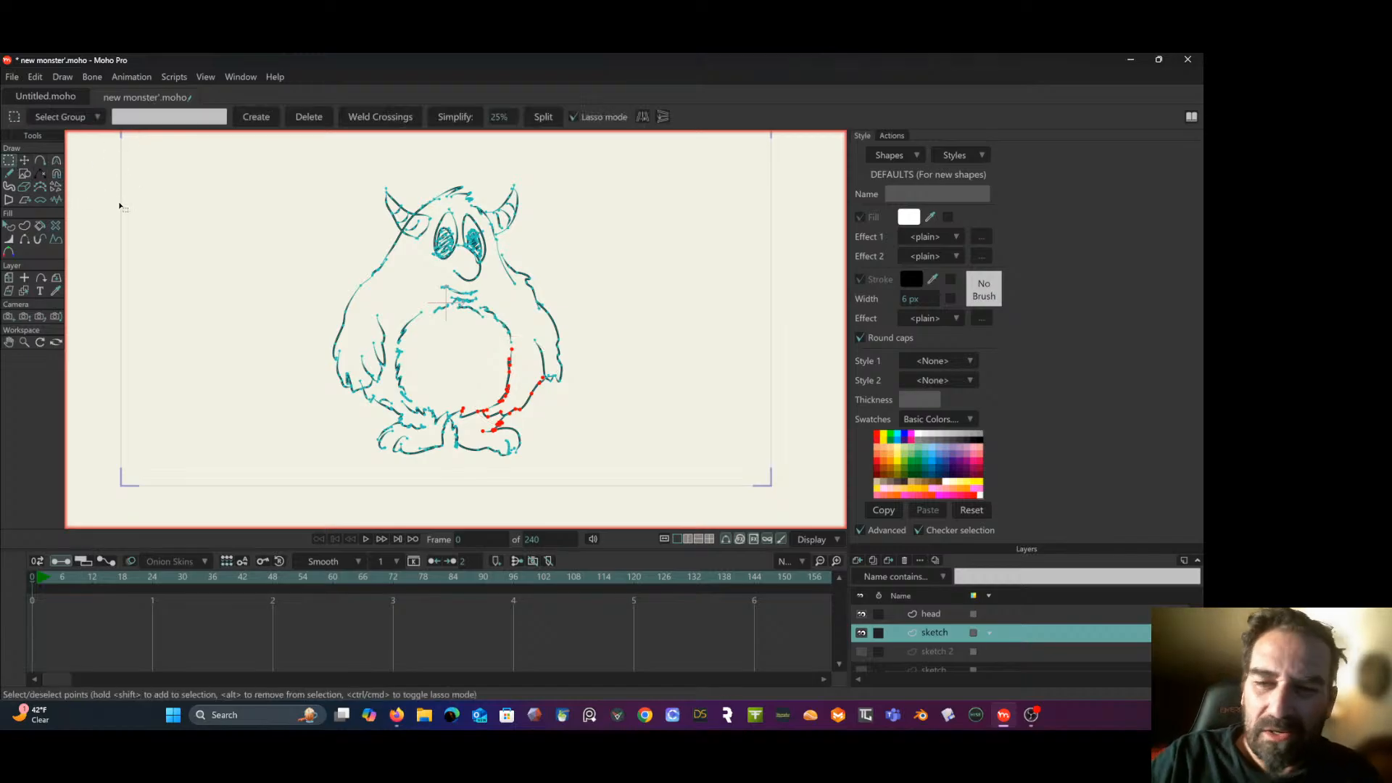
# - Lower the opacity of the inked "sketch" layer to 21% so it serves as a faint tracing guide
pyautogui.click(945, 613)
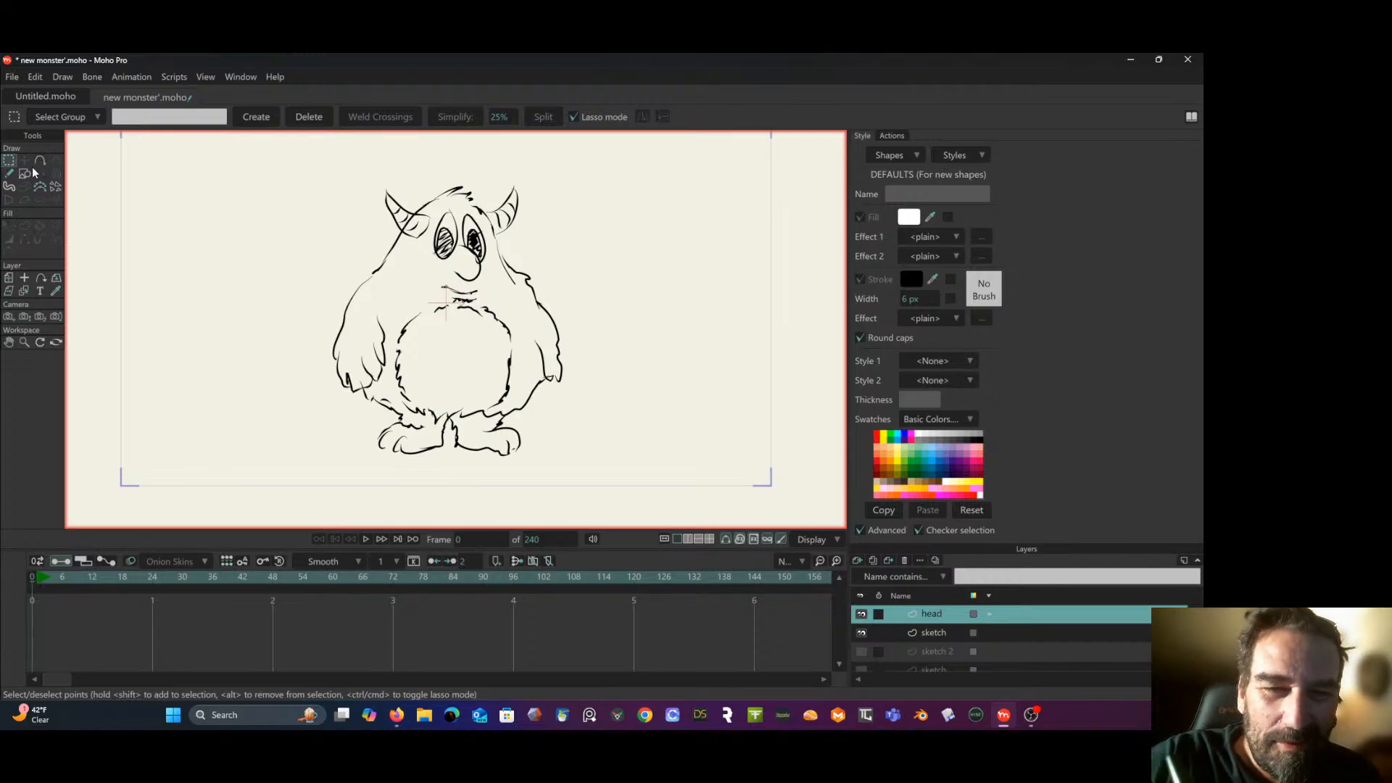
pyautogui.press('f')
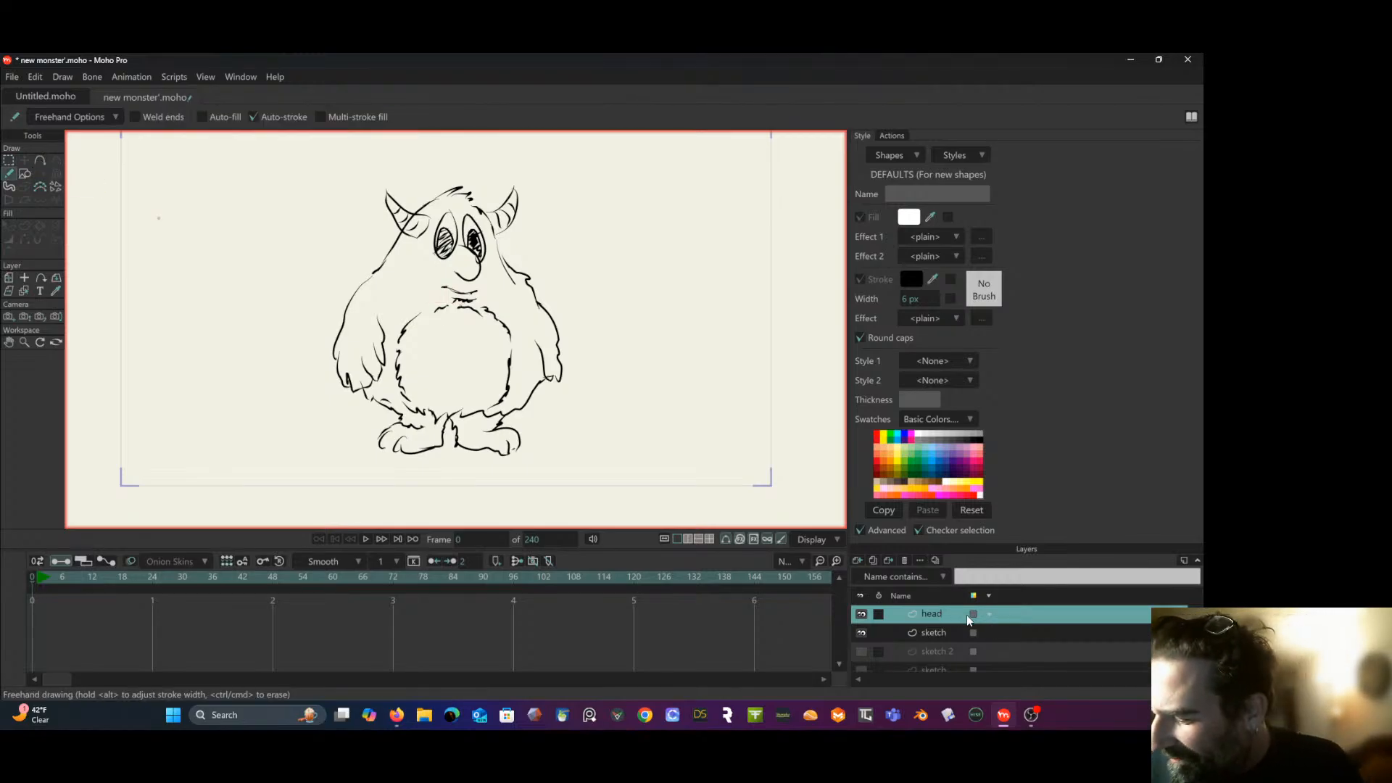
pyautogui.click(1012, 629)
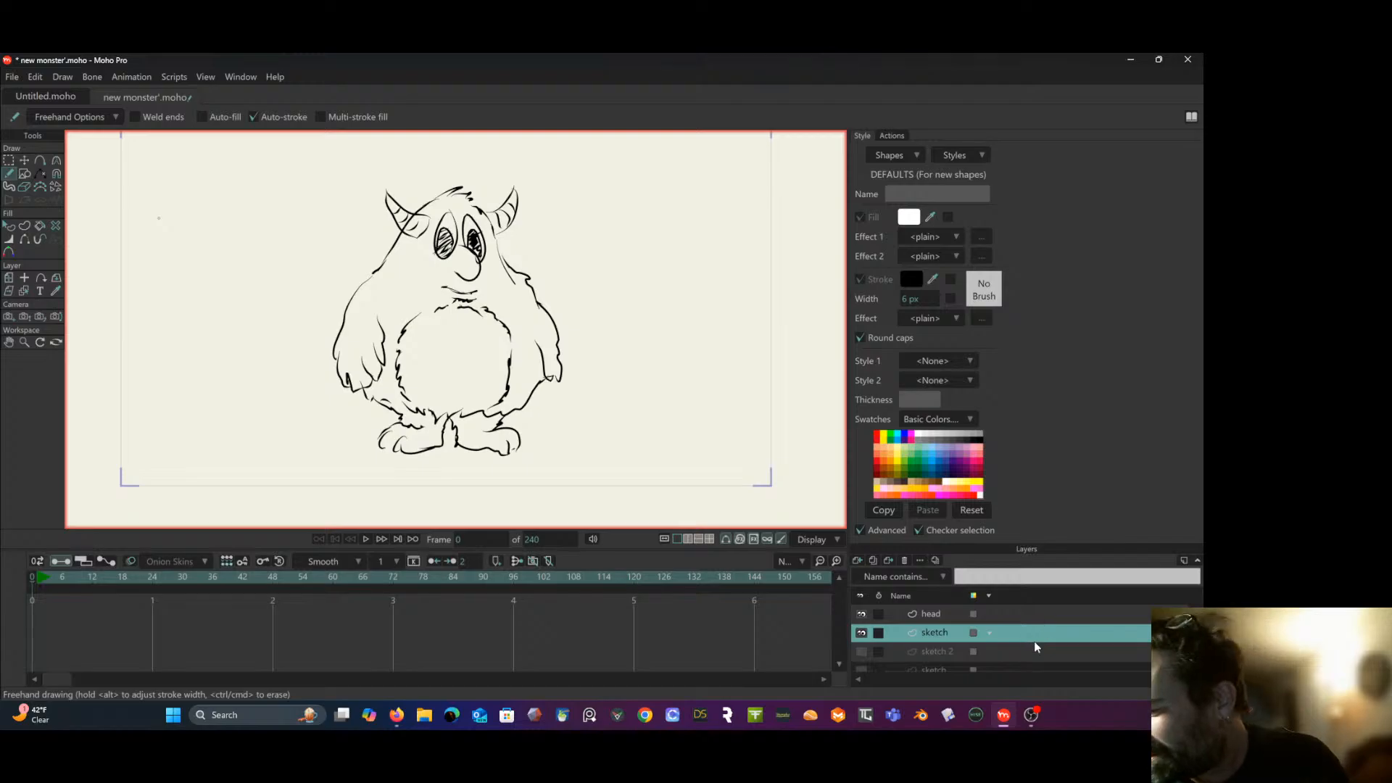
pyautogui.doubleClick(1035, 635)
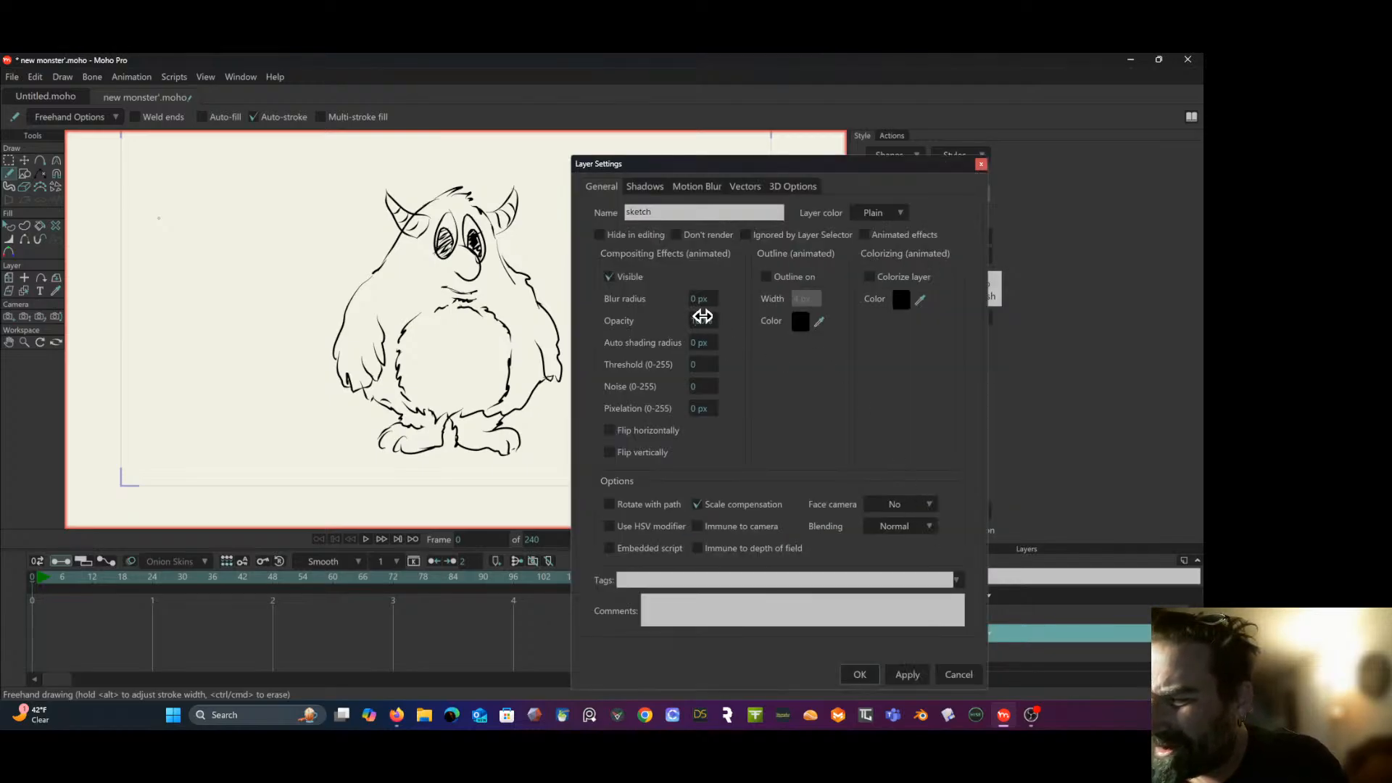
pyautogui.moveTo(702, 311); pyautogui.dragTo(249, 341)
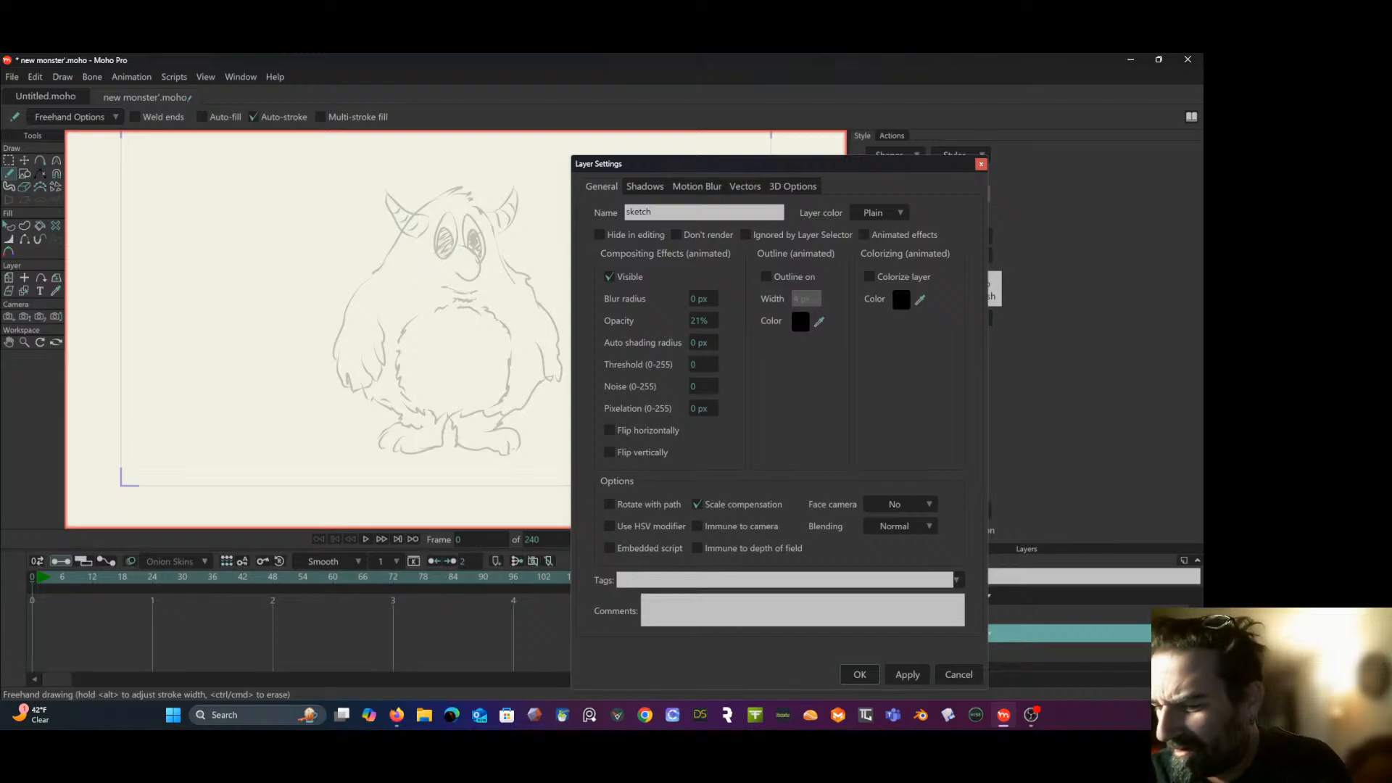
pyautogui.click(858, 674)
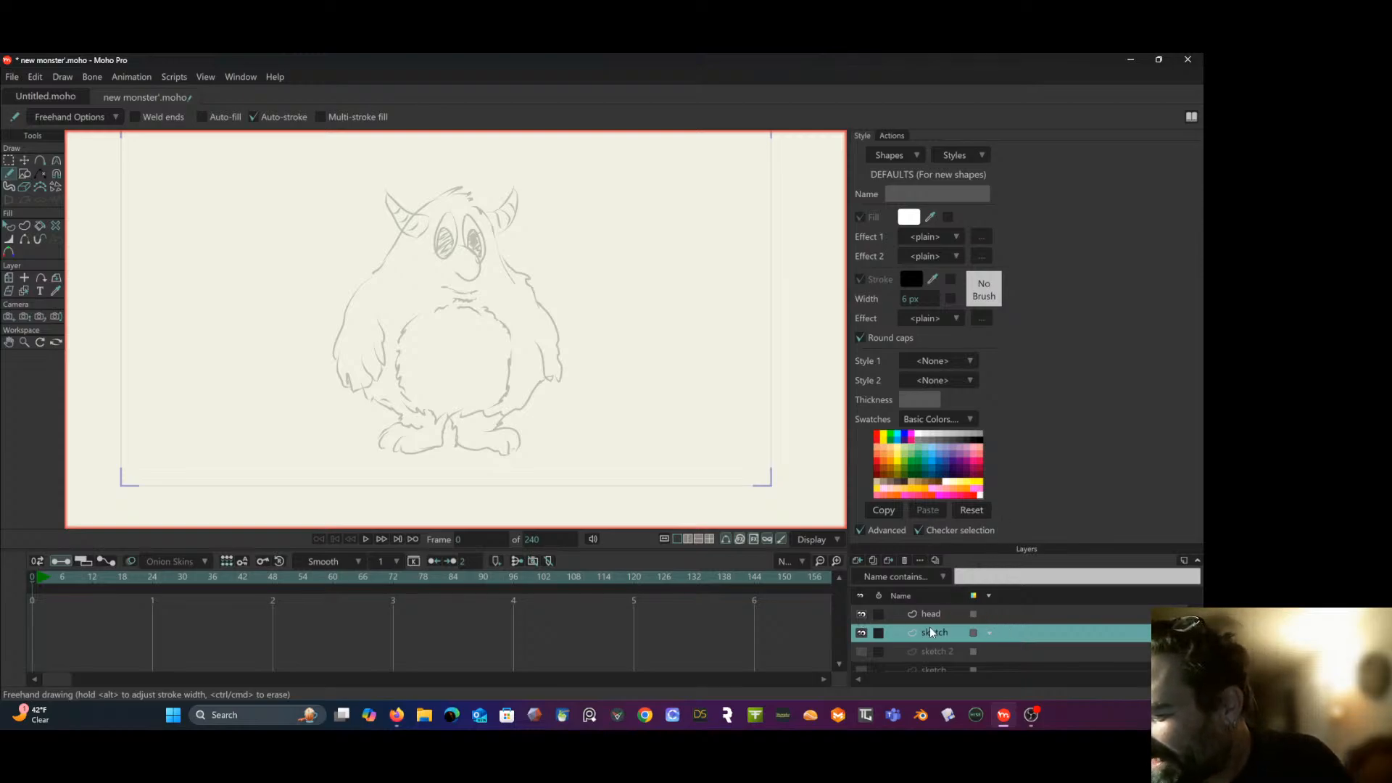
# - Trace the head outline on the "head" layer with freehand strokes from the left shoulder over the hair tuft and down the right side
pyautogui.click(955, 619)
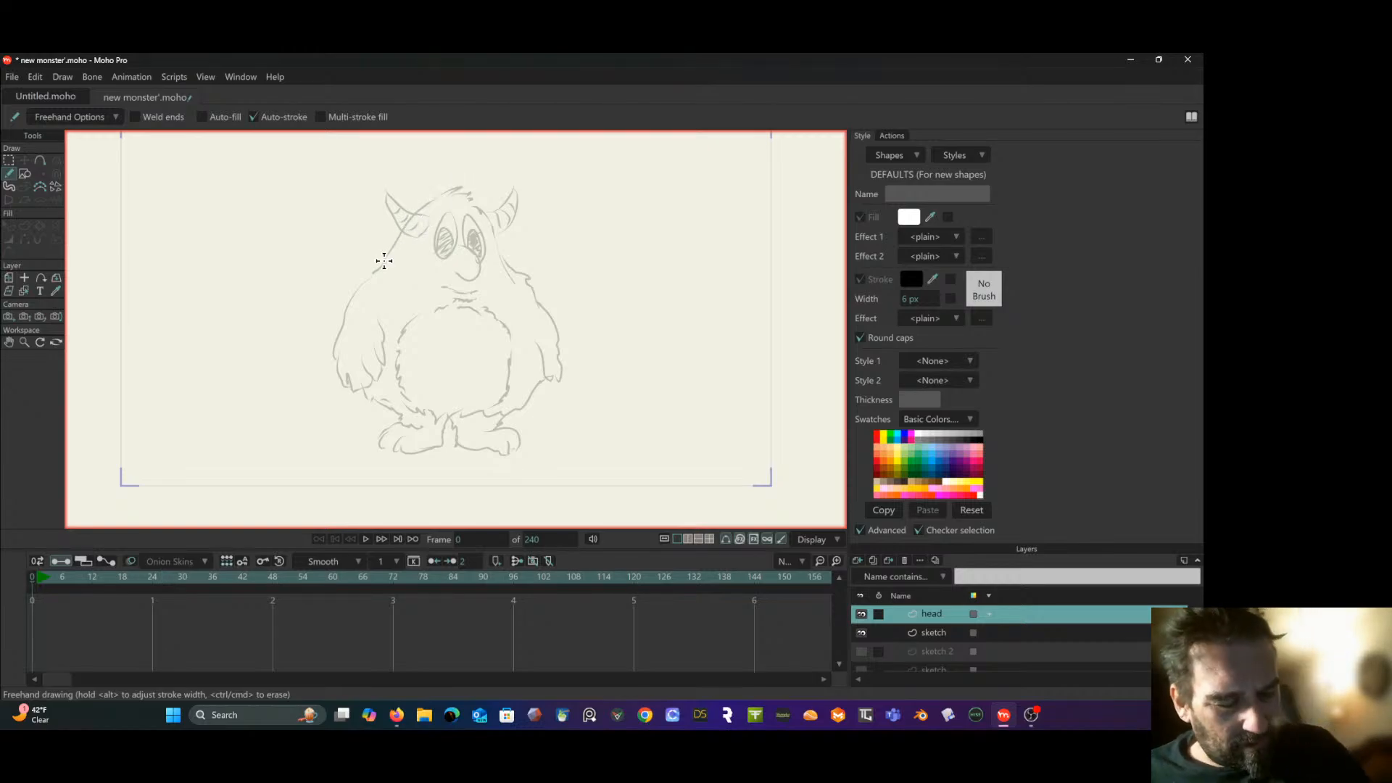
pyautogui.scroll(3, 477, 155)
pyautogui.scroll(2, 497, 171)
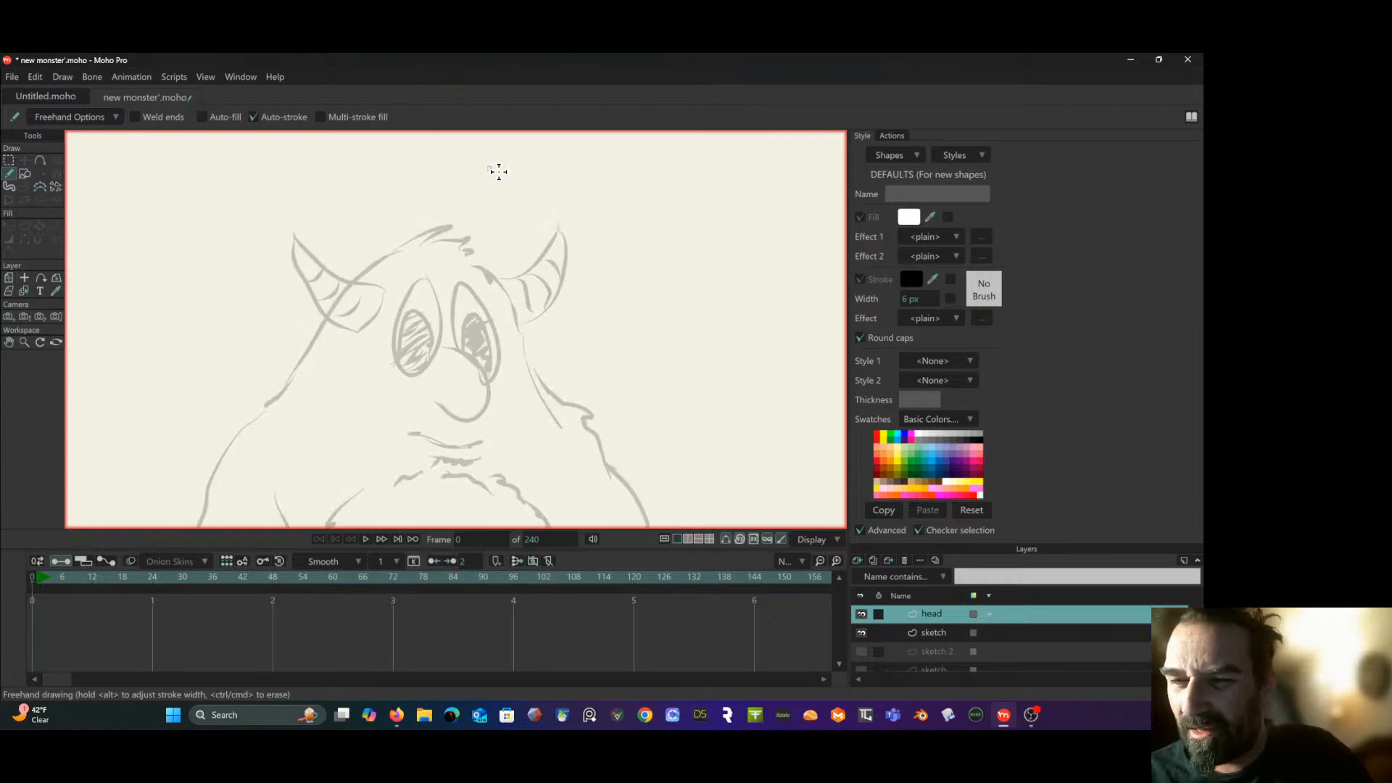
pyautogui.scroll(2, 520, 203)
pyautogui.moveTo(519, 202); pyautogui.dragTo(519, 109)
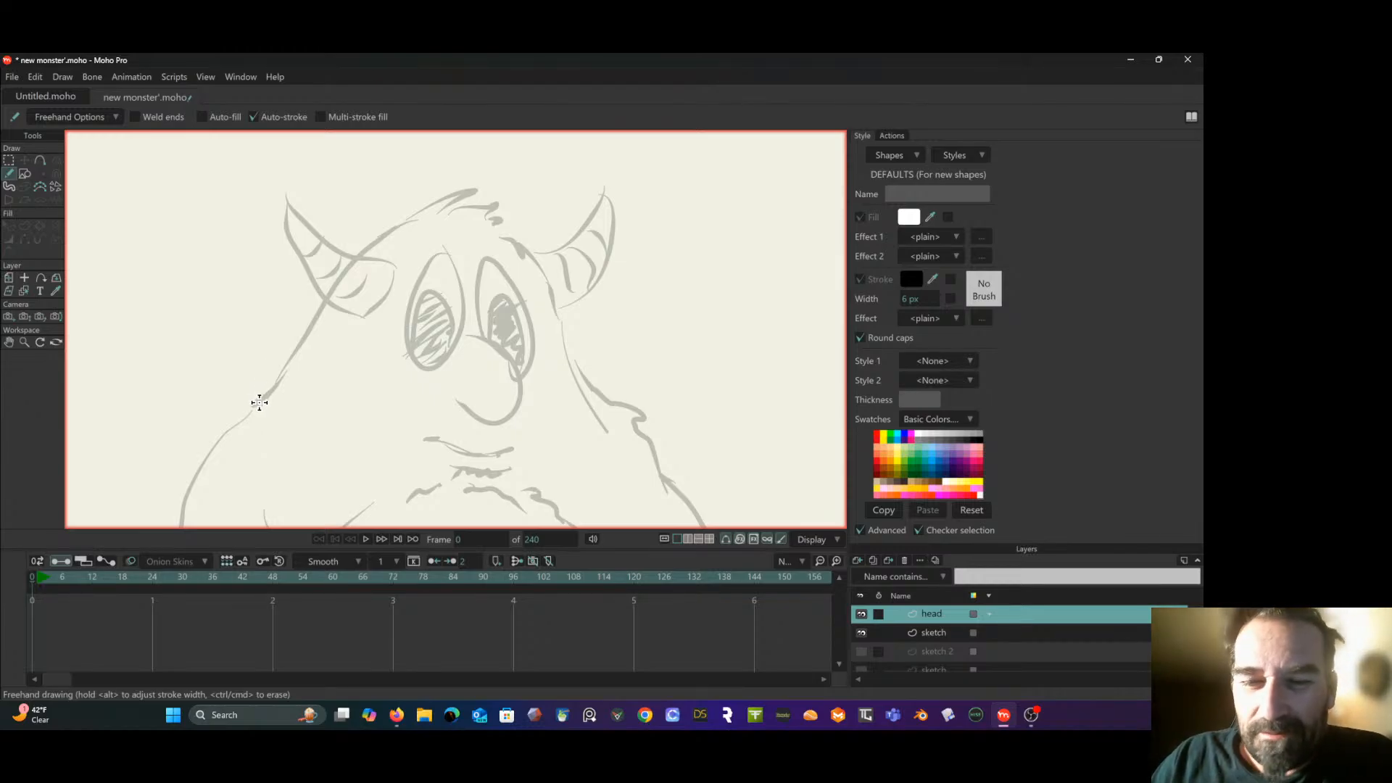
pyautogui.moveTo(257, 402)
pyautogui.mouseDown()
pyautogui.moveTo(354, 261)
pyautogui.moveTo(402, 217)
pyautogui.moveTo(475, 187)
pyautogui.moveTo(456, 210)
pyautogui.moveTo(502, 205)
pyautogui.moveTo(490, 217)
pyautogui.moveTo(500, 229)
pyautogui.mouseUp()
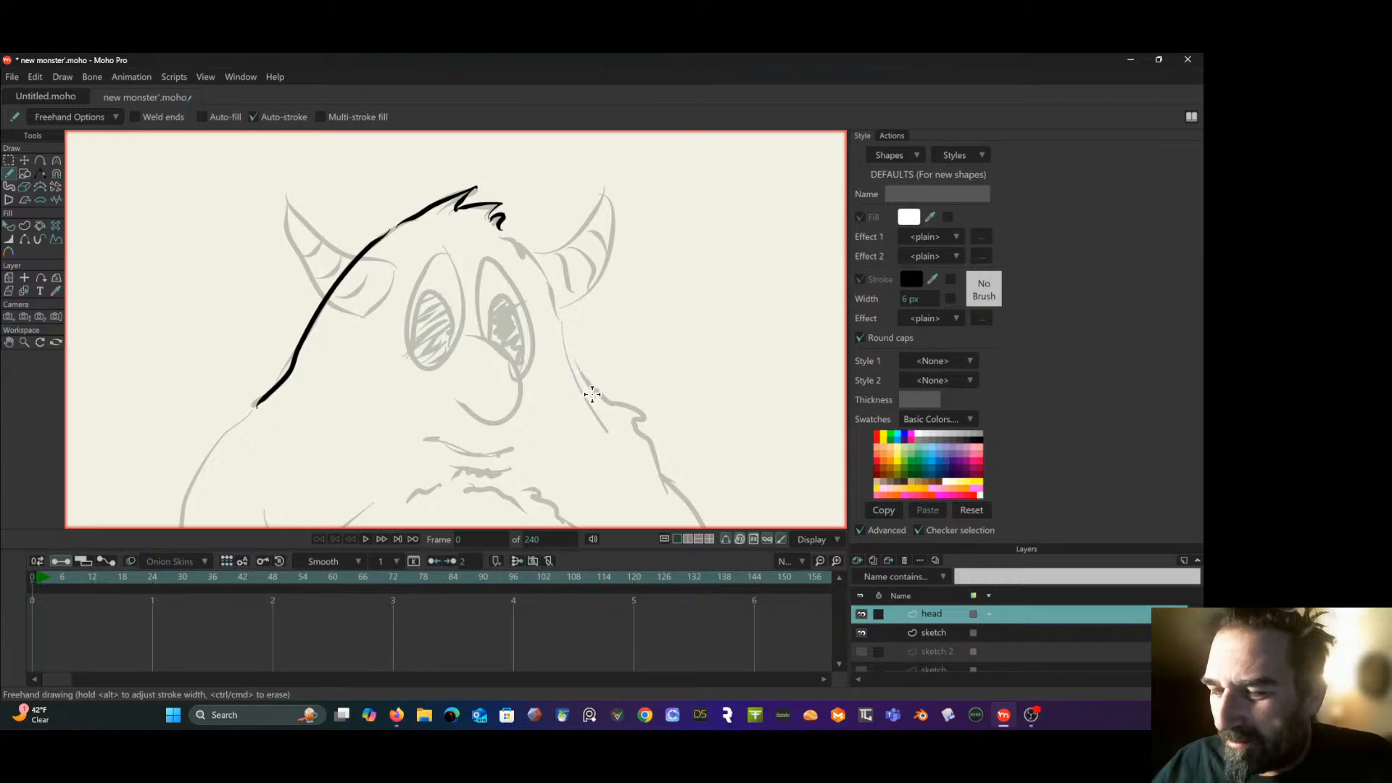
pyautogui.moveTo(593, 395)
pyautogui.mouseDown()
pyautogui.moveTo(547, 266)
pyautogui.moveTo(547, 292)
pyautogui.moveTo(503, 217)
pyautogui.mouseUp()
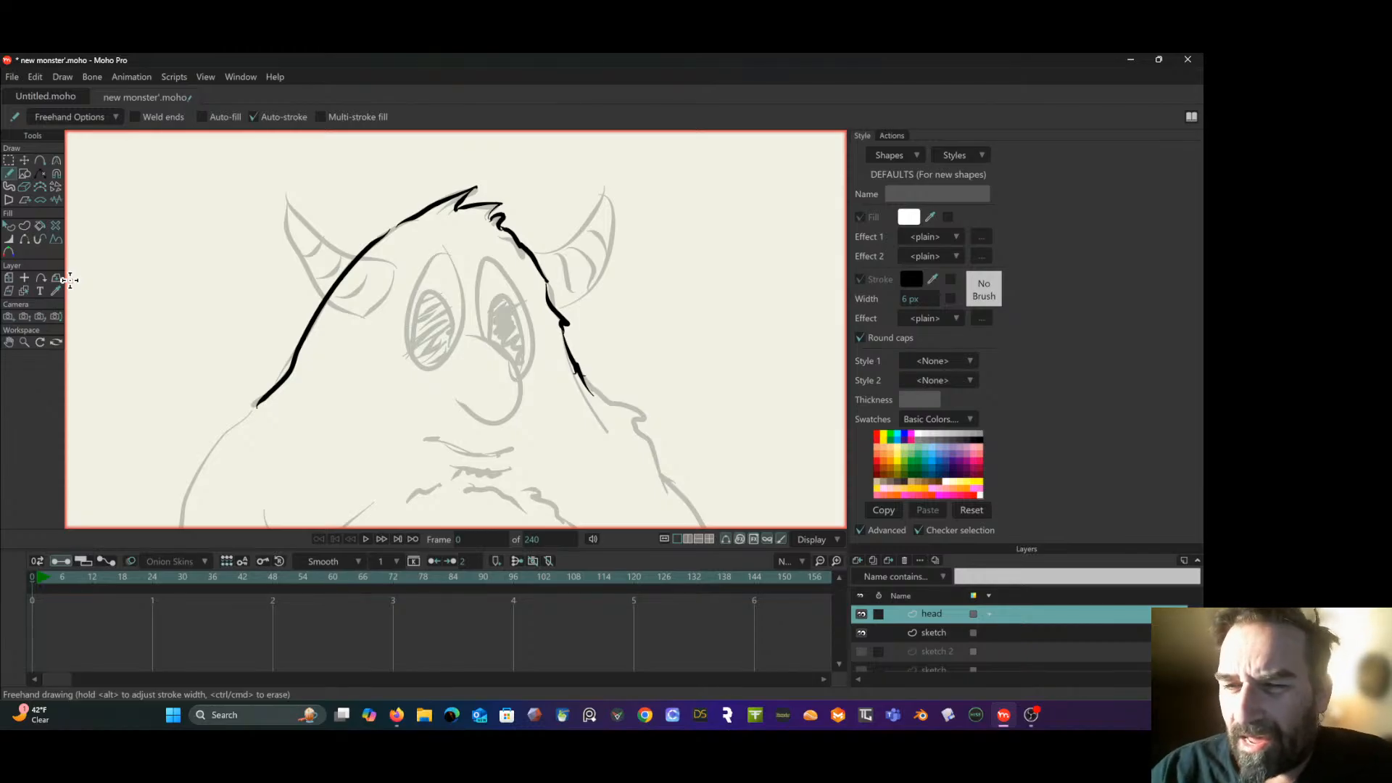
# - Add a new vector layer between the "head" and "sketch" layers
pyautogui.moveTo(242, 305); pyautogui.dragTo(224, 268)
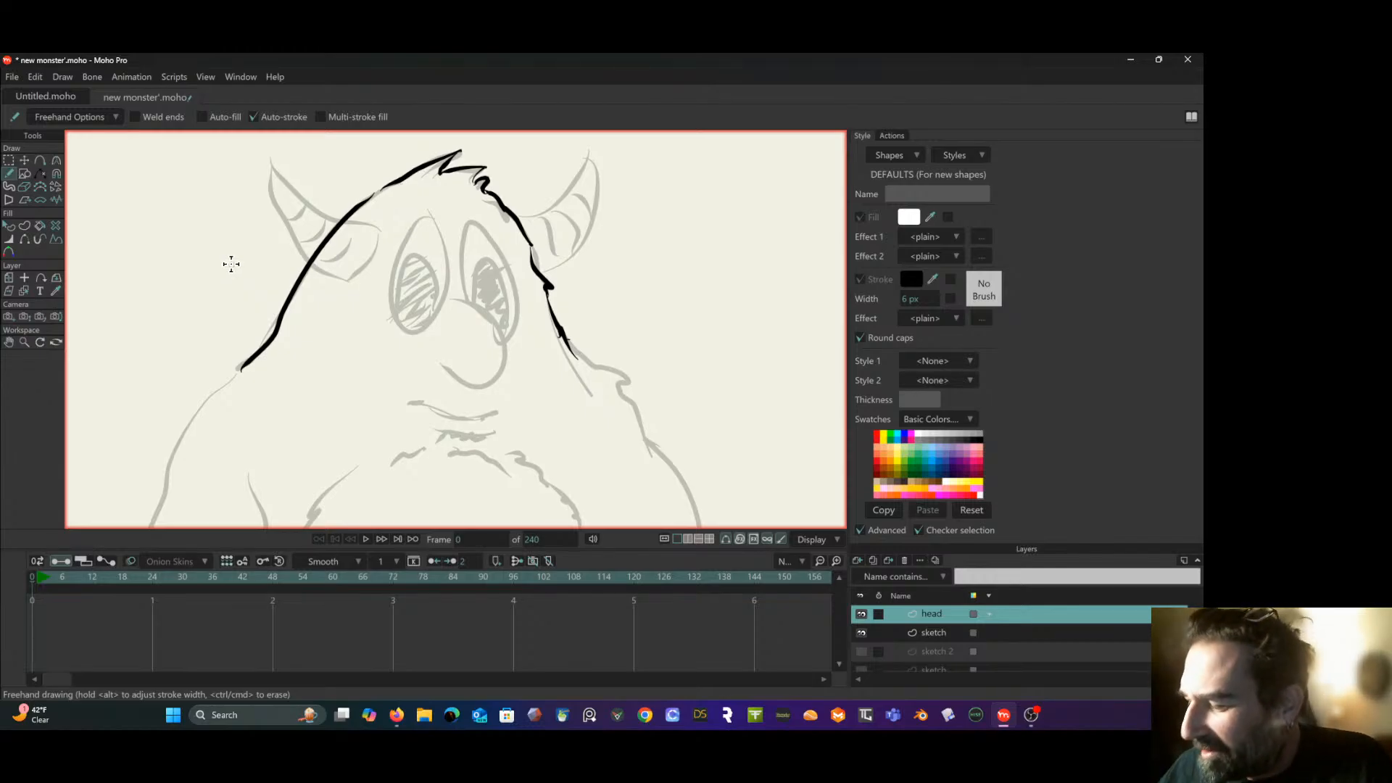
pyautogui.click(1022, 632)
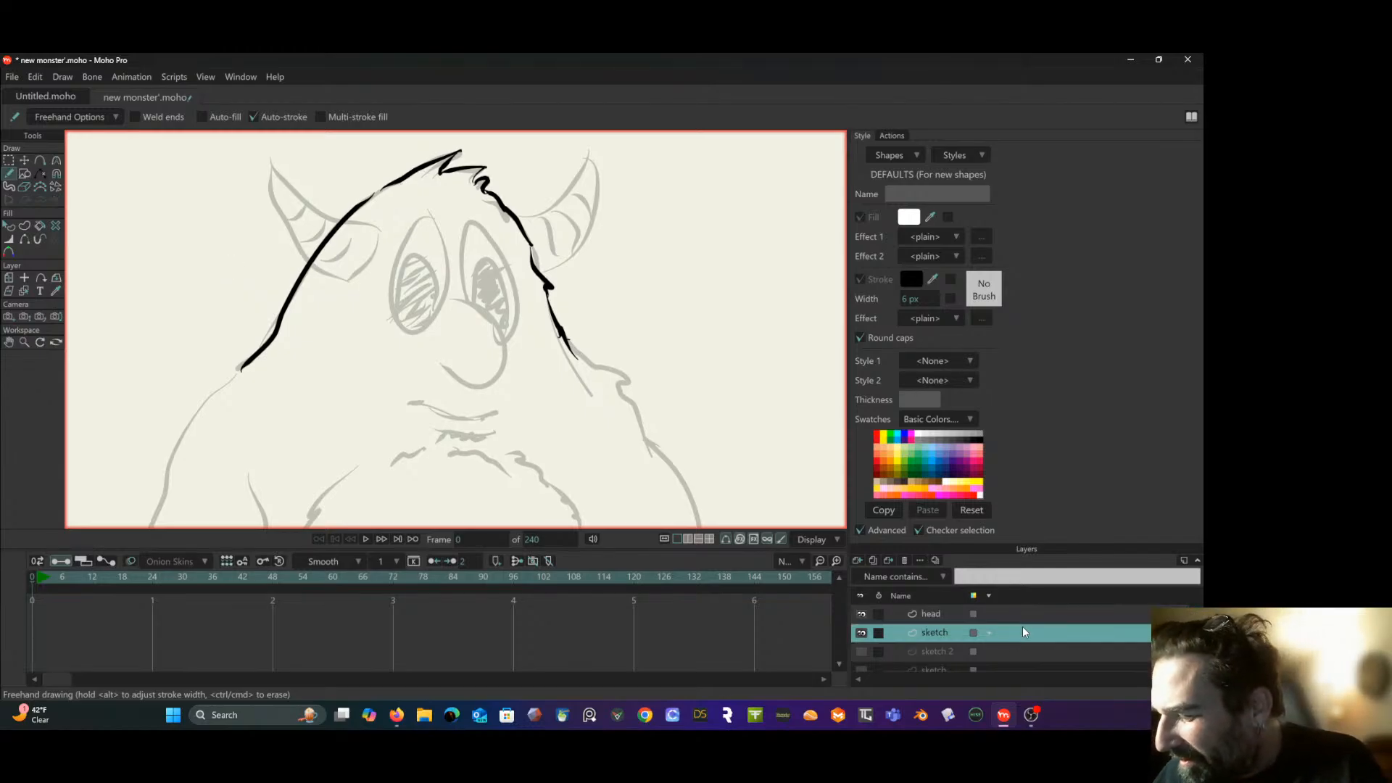
pyautogui.click(856, 559)
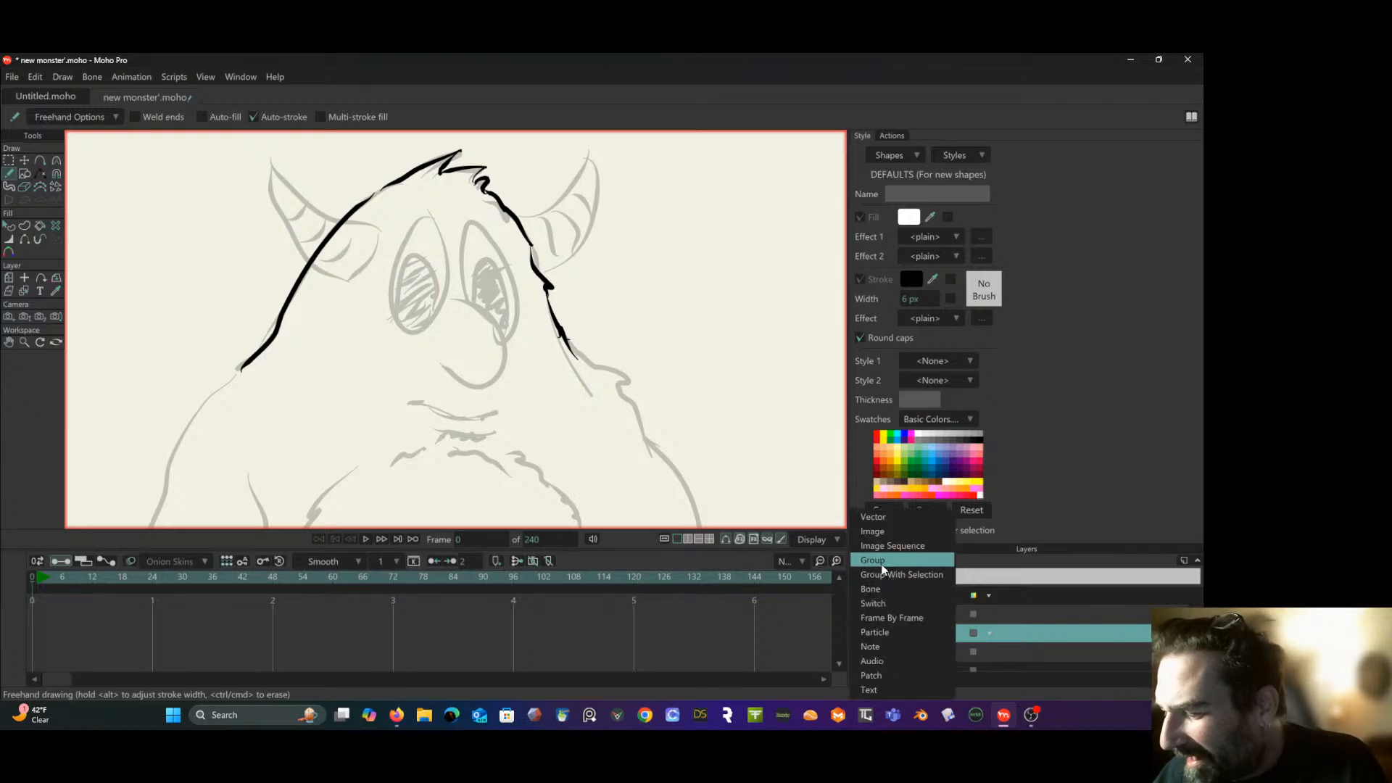
pyautogui.click(887, 522)
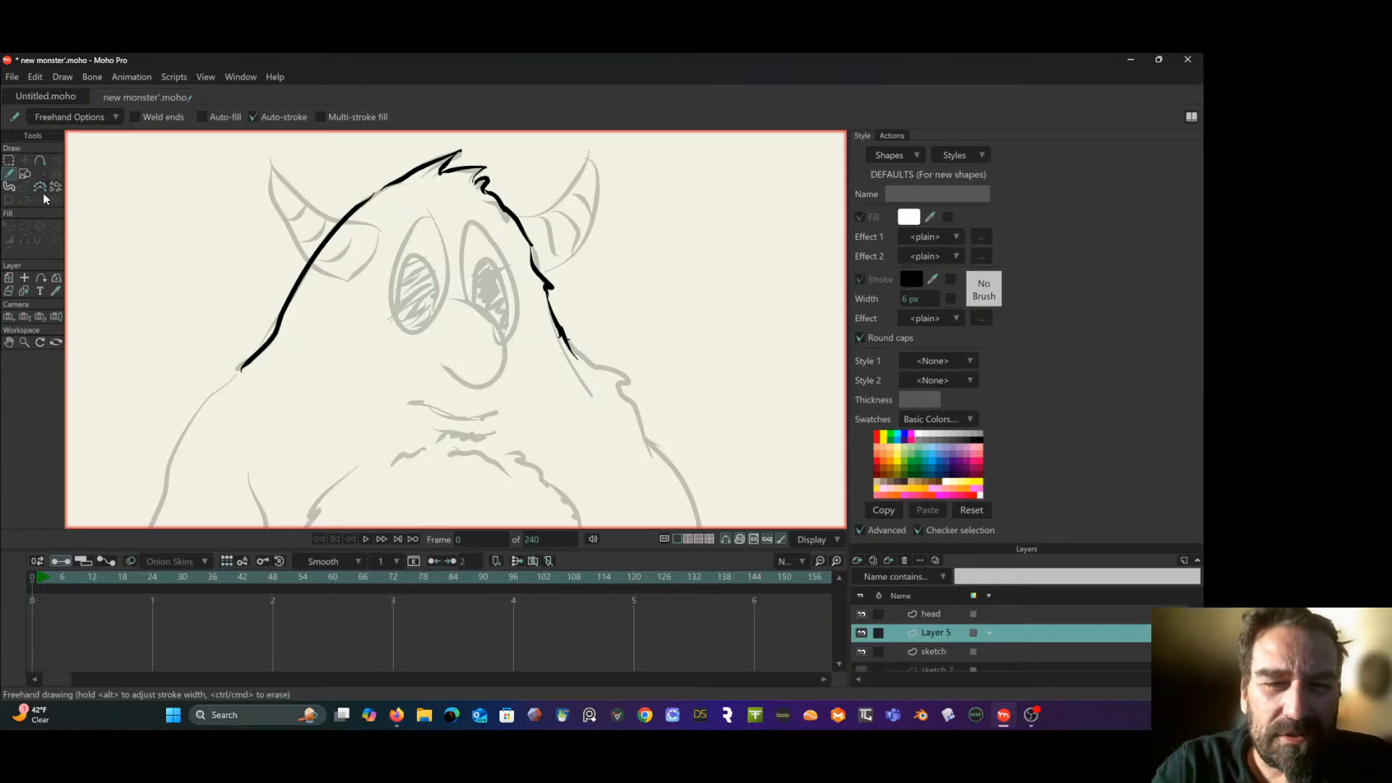
# - Draw a large filled ellipse without a stroke on the new layer, covering the whole head outline
pyautogui.click(11, 187)
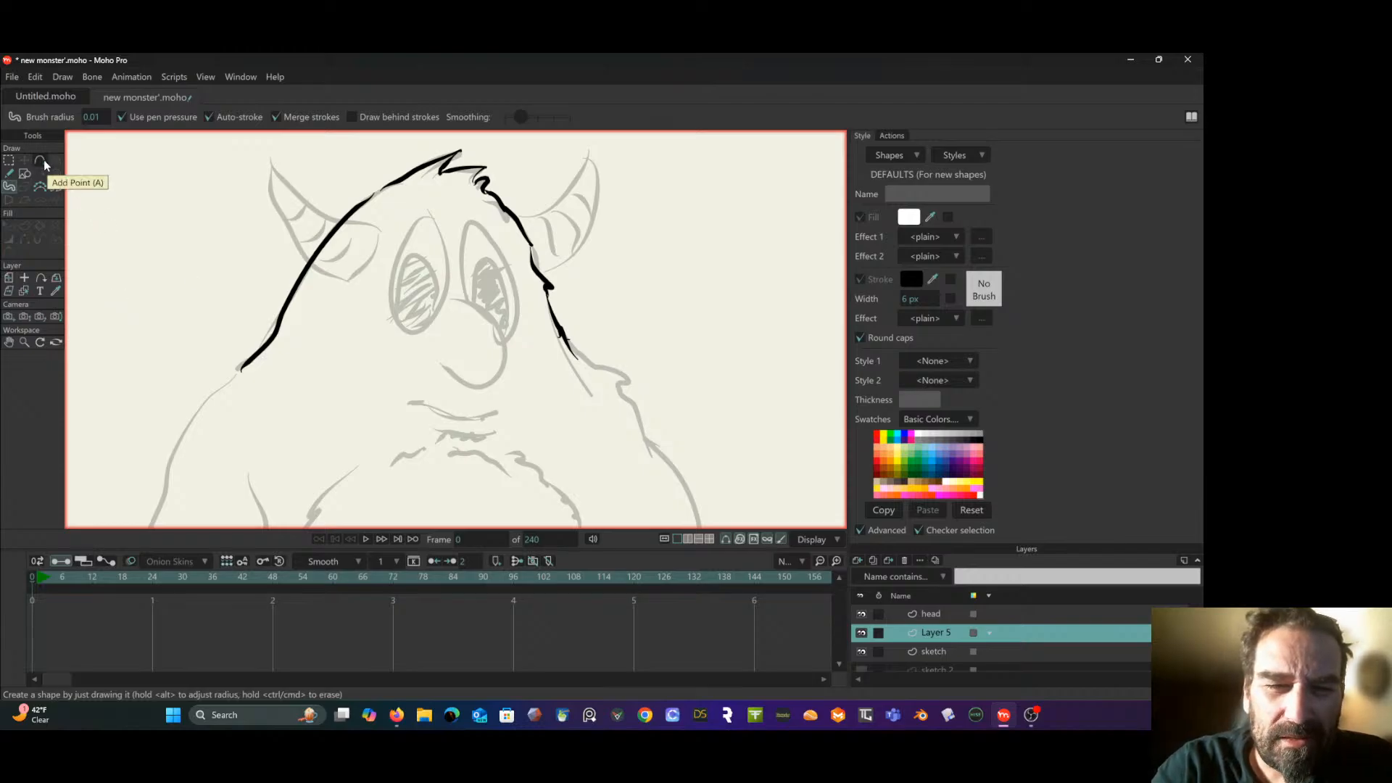
pyautogui.click(24, 174)
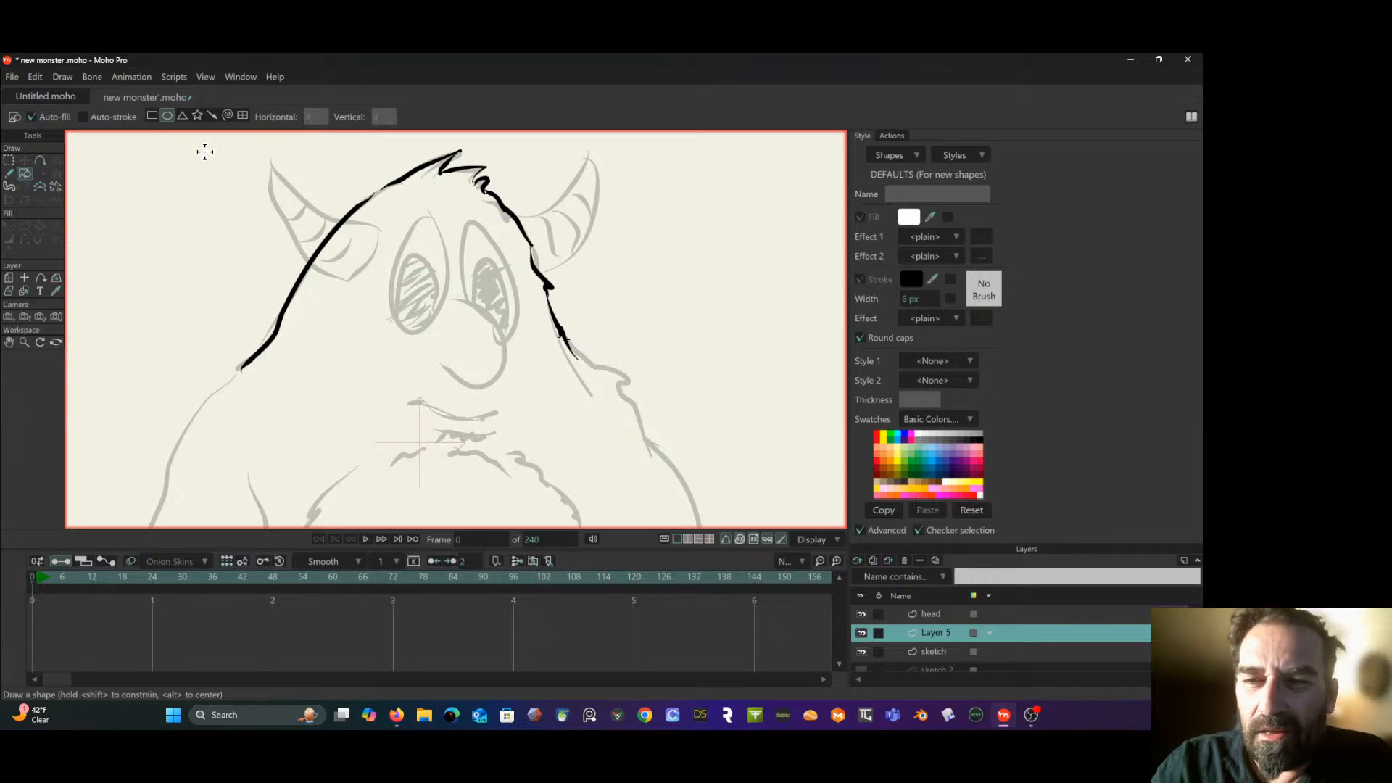
pyautogui.moveTo(199, 137); pyautogui.dragTo(677, 431)
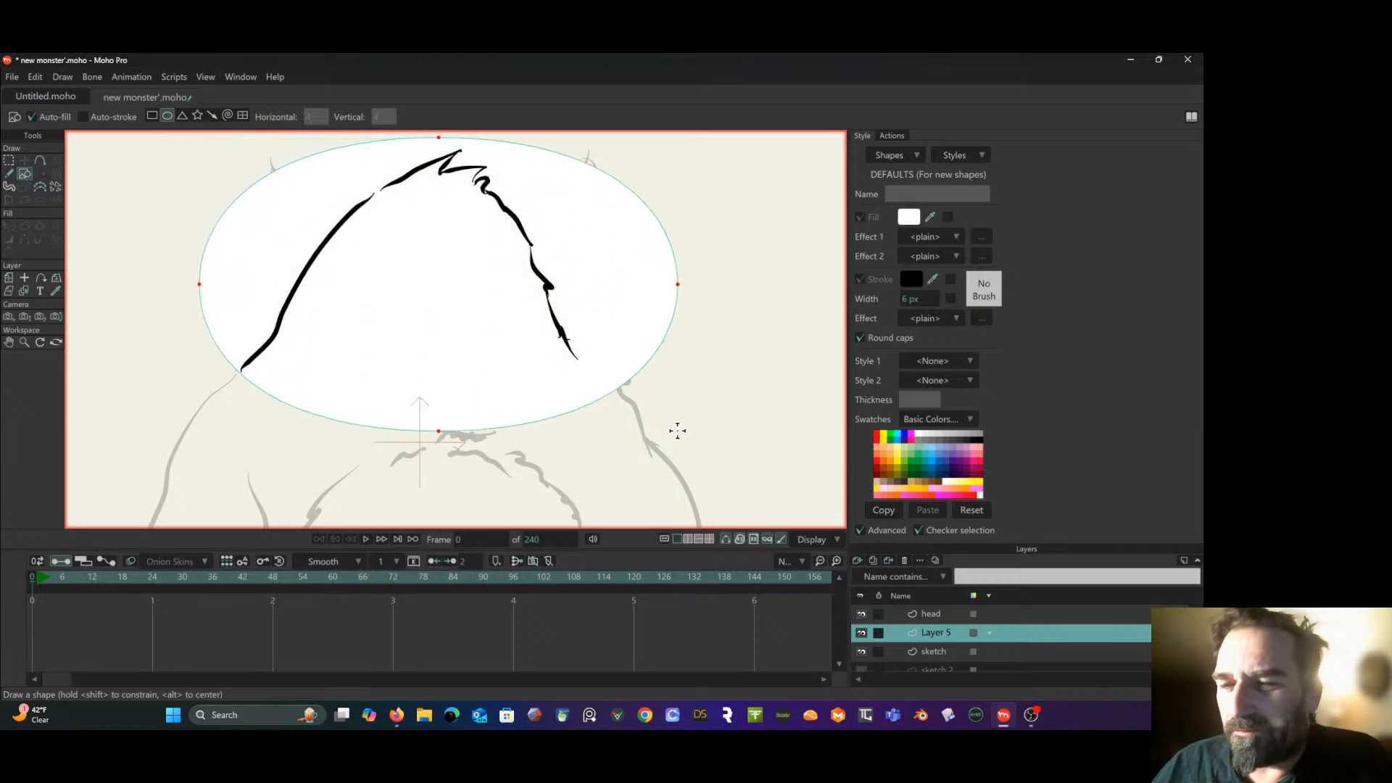
# - Set the default fill color to a muted green, 6FBC92
pyautogui.click(10, 226)
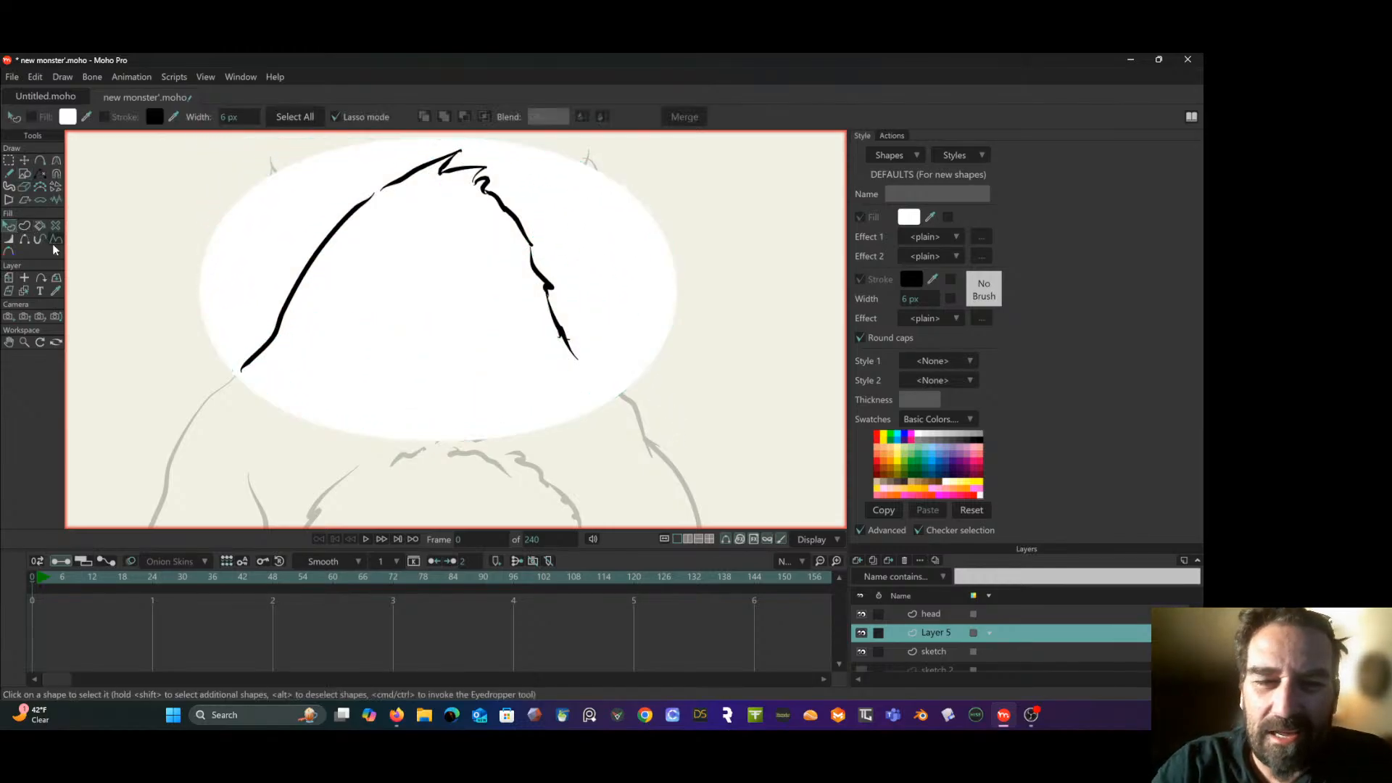
pyautogui.click(68, 117)
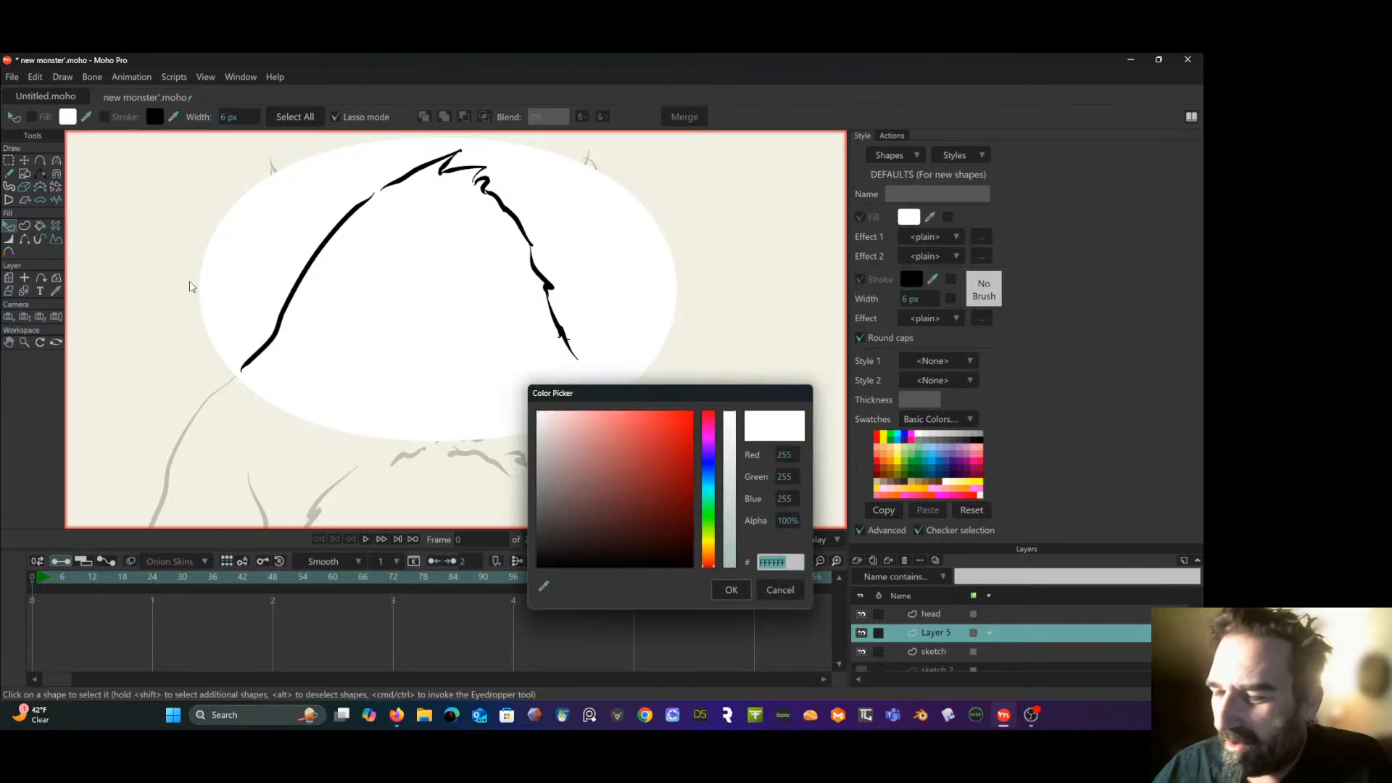
pyautogui.moveTo(711, 475); pyautogui.dragTo(711, 509)
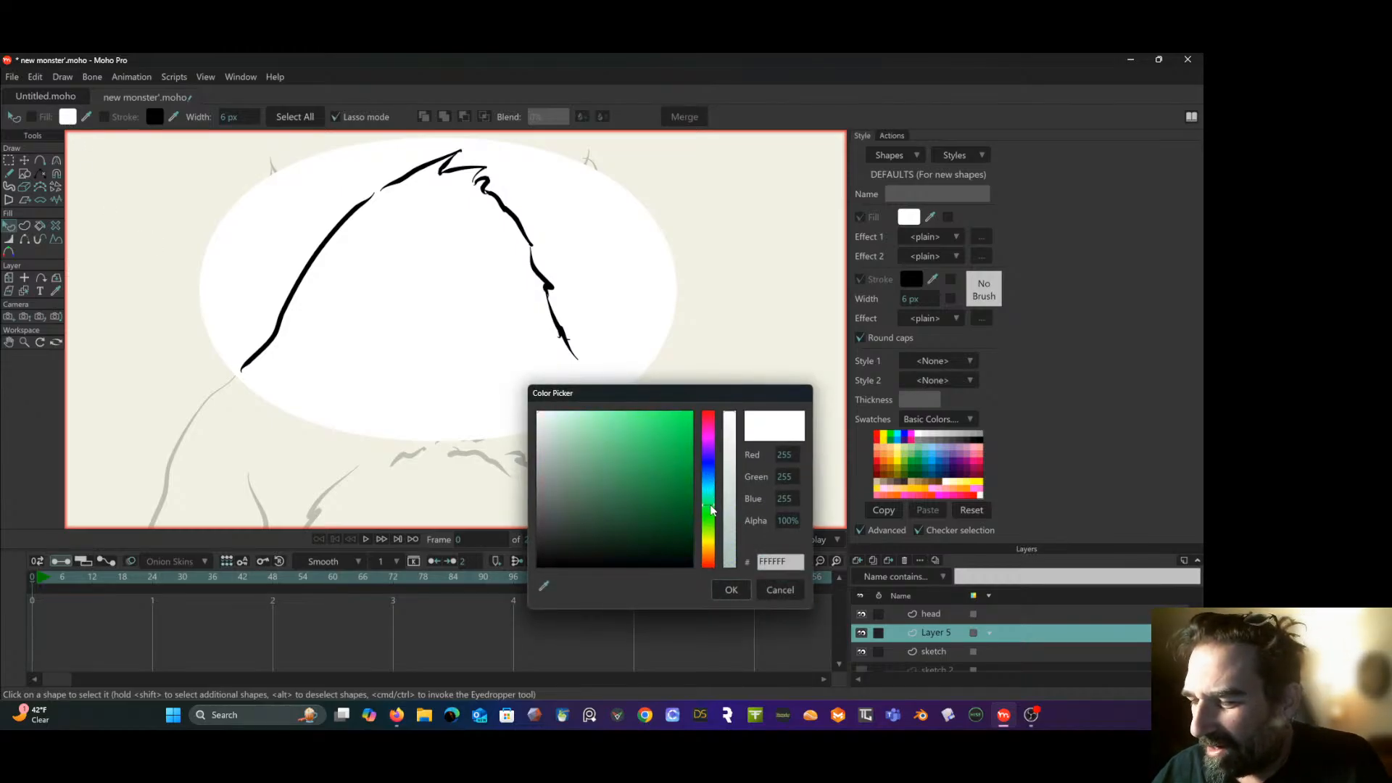
pyautogui.moveTo(605, 484); pyautogui.dragTo(599, 440)
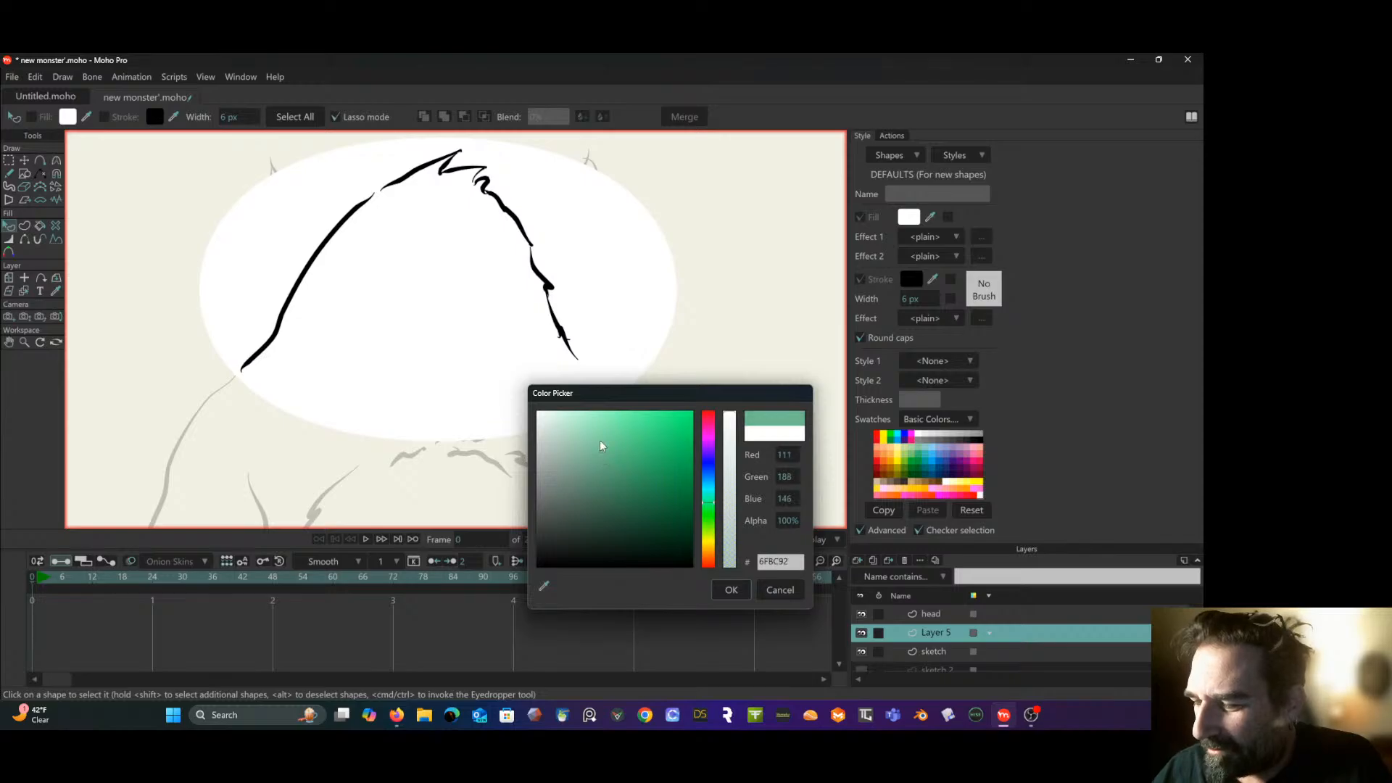
pyautogui.click(732, 588)
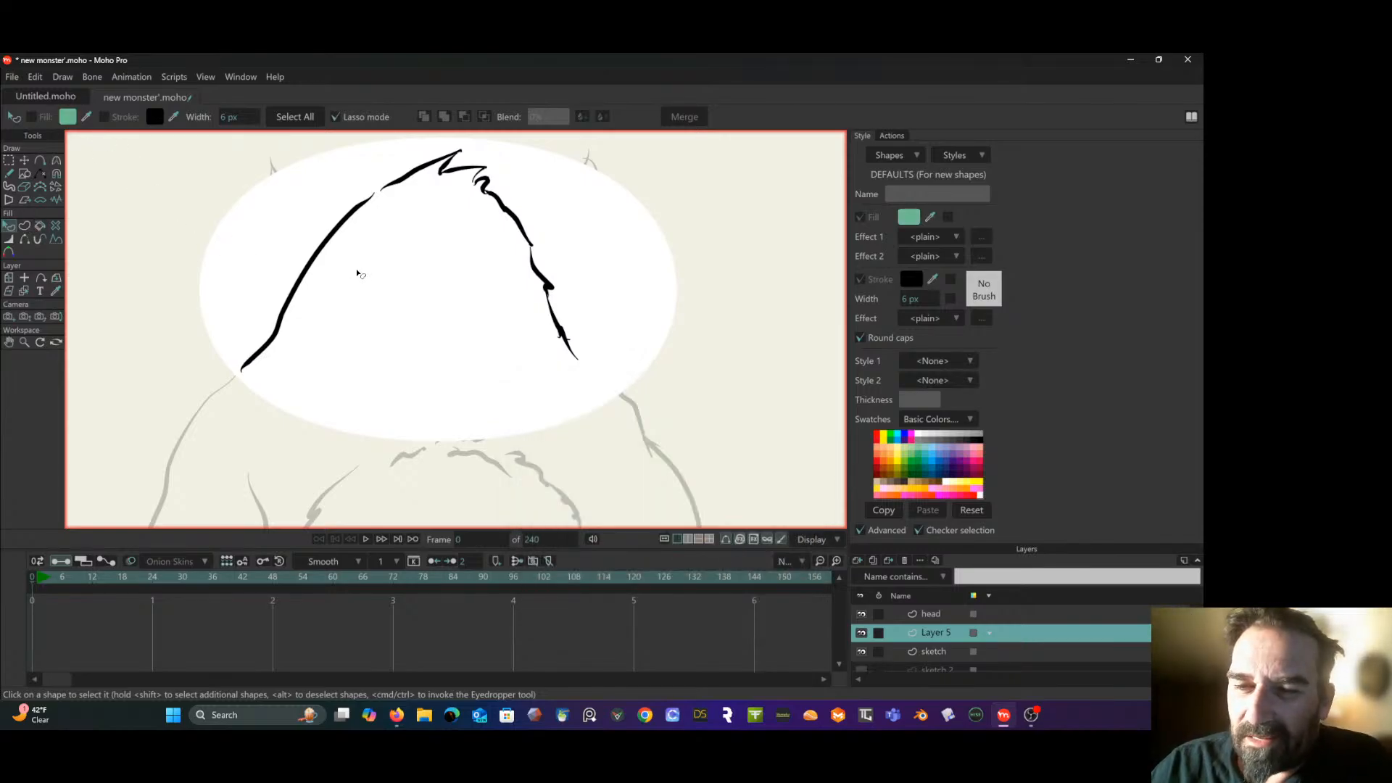
# - Recolor the white ellipse on Layer 5 with a muted light green fill
pyautogui.click(410, 313)
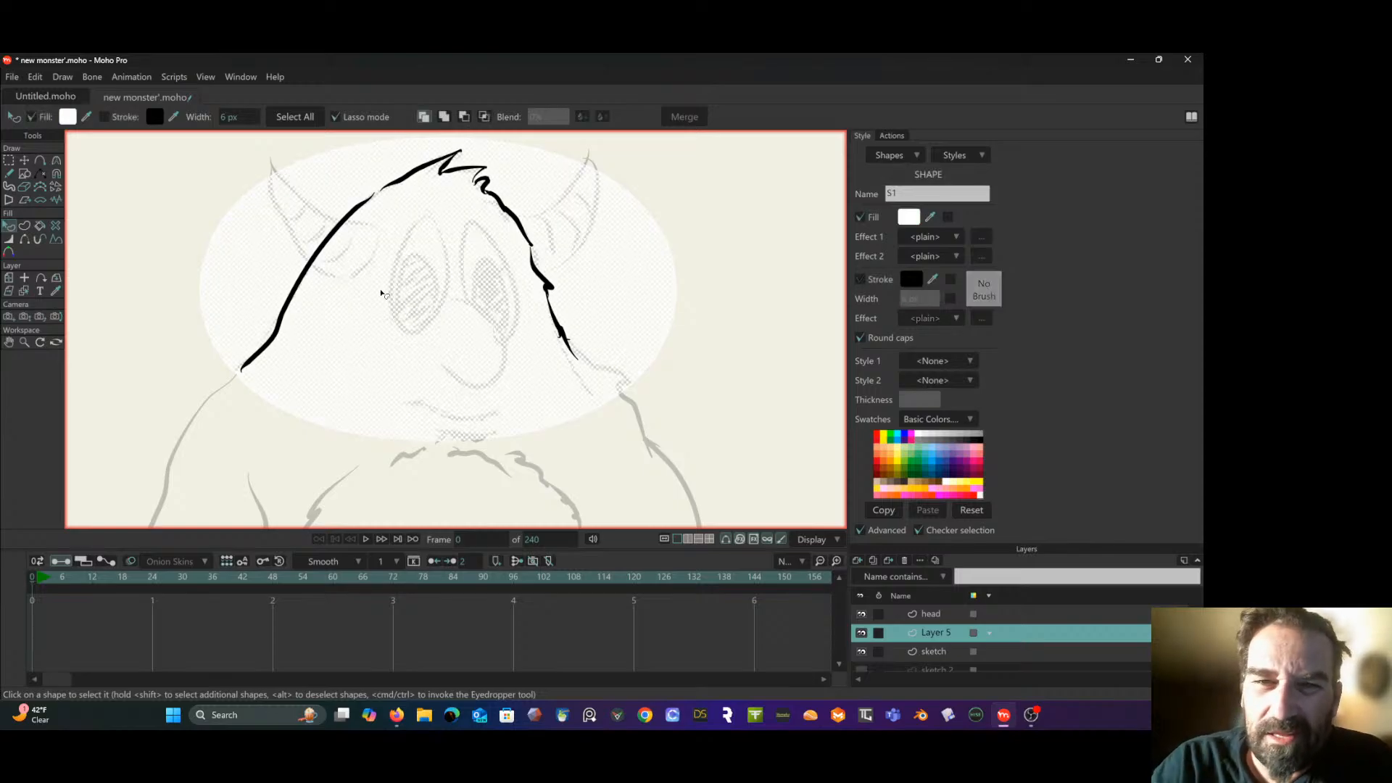
pyautogui.click(66, 116)
pyautogui.click(708, 509)
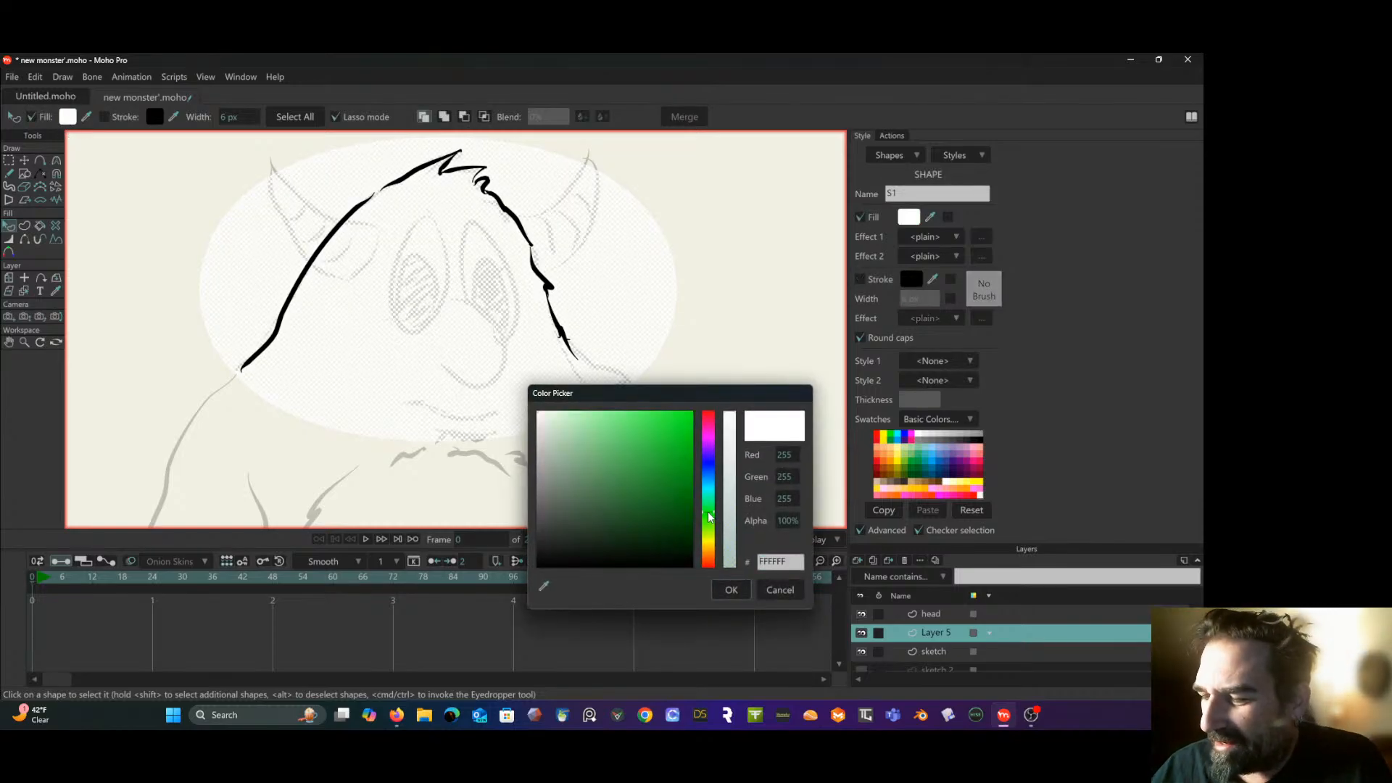
pyautogui.click(590, 452)
pyautogui.moveTo(590, 455)
pyautogui.mouseDown()
pyautogui.moveTo(563, 474)
pyautogui.moveTo(568, 460)
pyautogui.mouseUp()
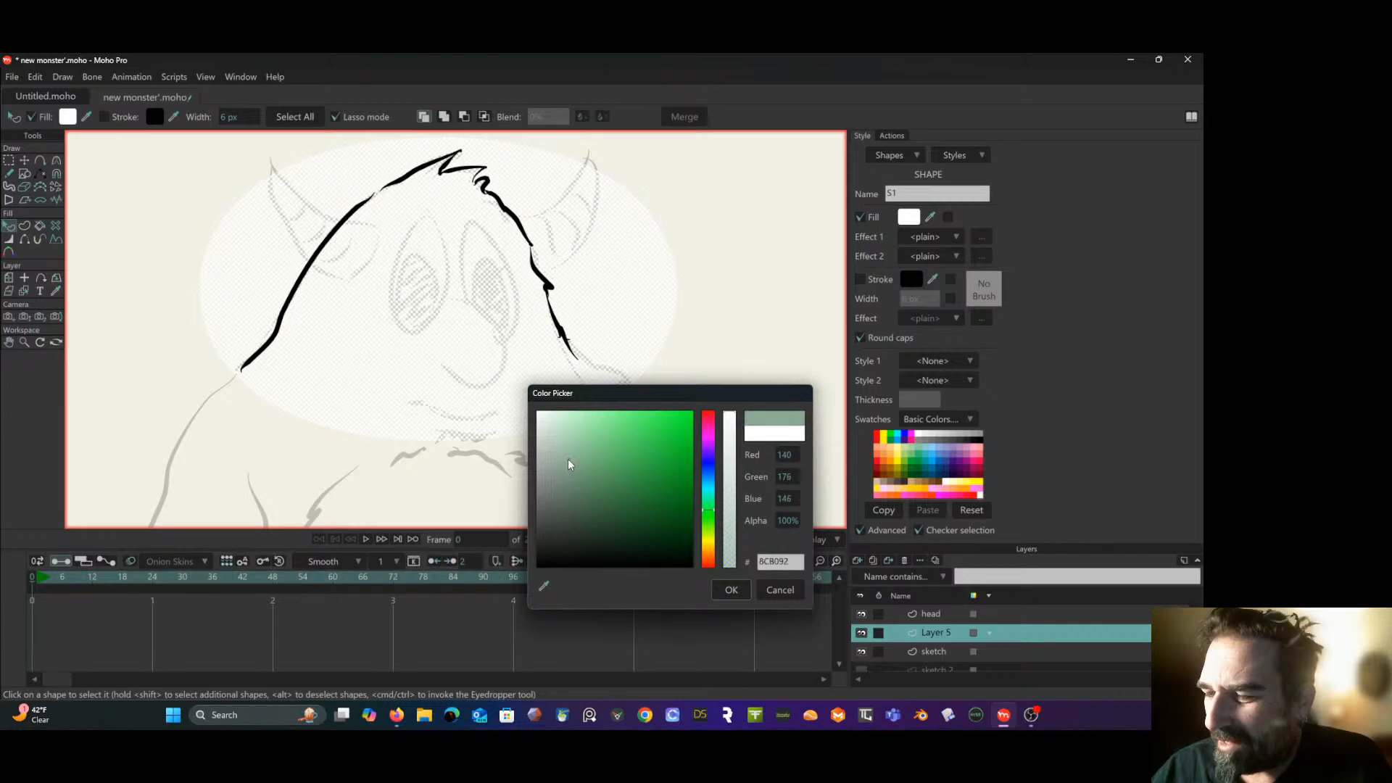
pyautogui.click(729, 589)
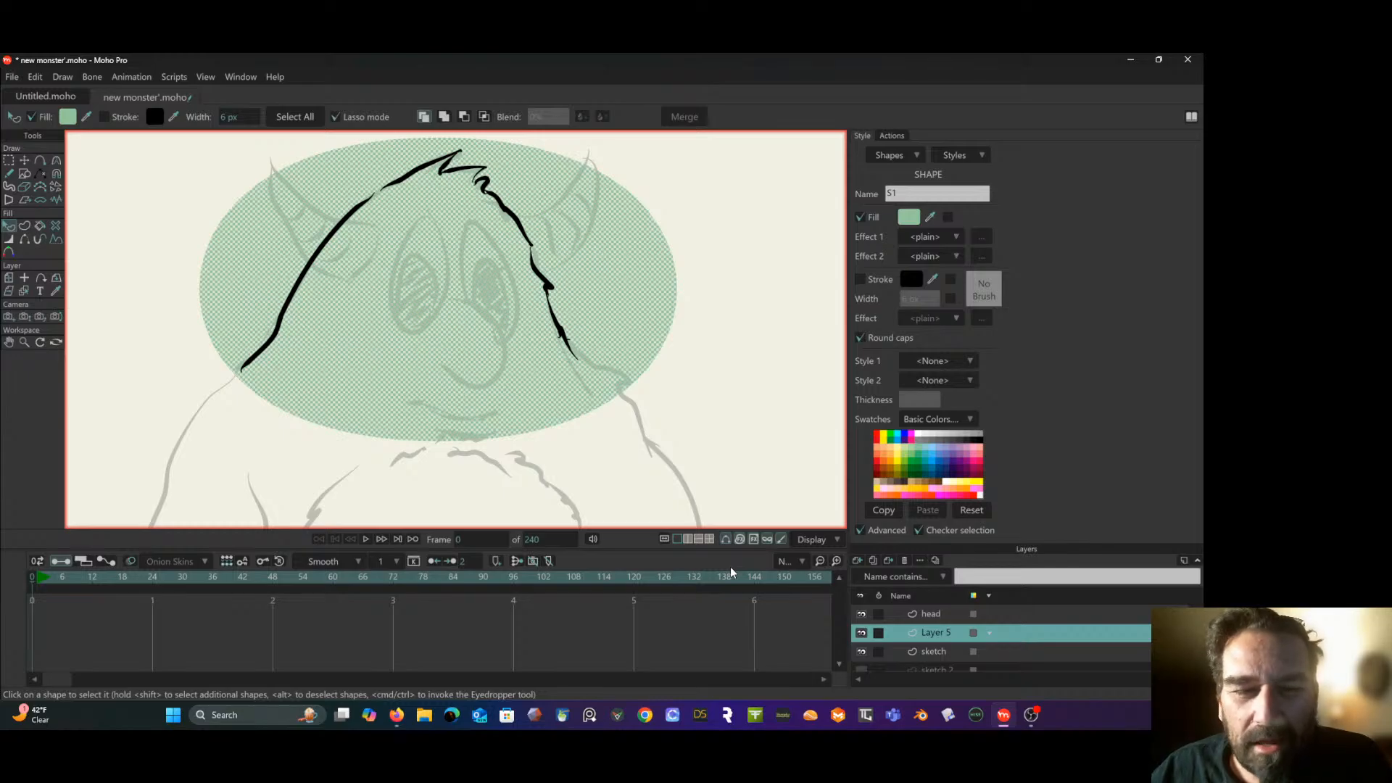
# - Erase the part of the green ellipse lying outside the left side of the head outline, up to the hair tuft
pyautogui.click(41, 185)
pyautogui.click(24, 186)
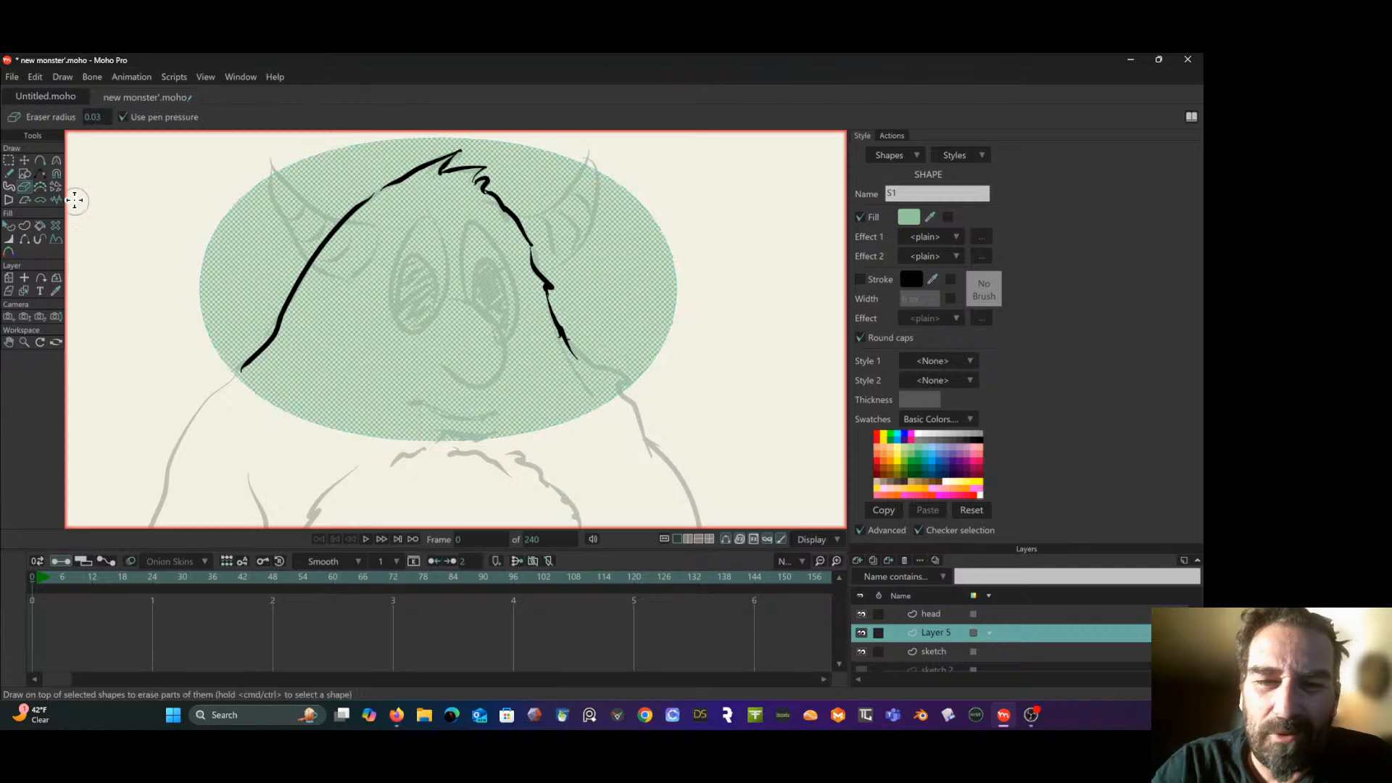
pyautogui.moveTo(231, 334)
pyautogui.mouseDown()
pyautogui.moveTo(260, 334)
pyautogui.moveTo(320, 213)
pyautogui.moveTo(334, 205)
pyautogui.moveTo(308, 236)
pyautogui.moveTo(348, 192)
pyautogui.moveTo(459, 137)
pyautogui.moveTo(375, 140)
pyautogui.moveTo(199, 231)
pyautogui.moveTo(374, 153)
pyautogui.moveTo(192, 329)
pyautogui.moveTo(252, 193)
pyautogui.moveTo(210, 332)
pyautogui.moveTo(295, 170)
pyautogui.moveTo(218, 342)
pyautogui.moveTo(254, 288)
pyautogui.moveTo(255, 245)
pyautogui.mouseUp()
pyautogui.hotkey('ctrl', 'z')
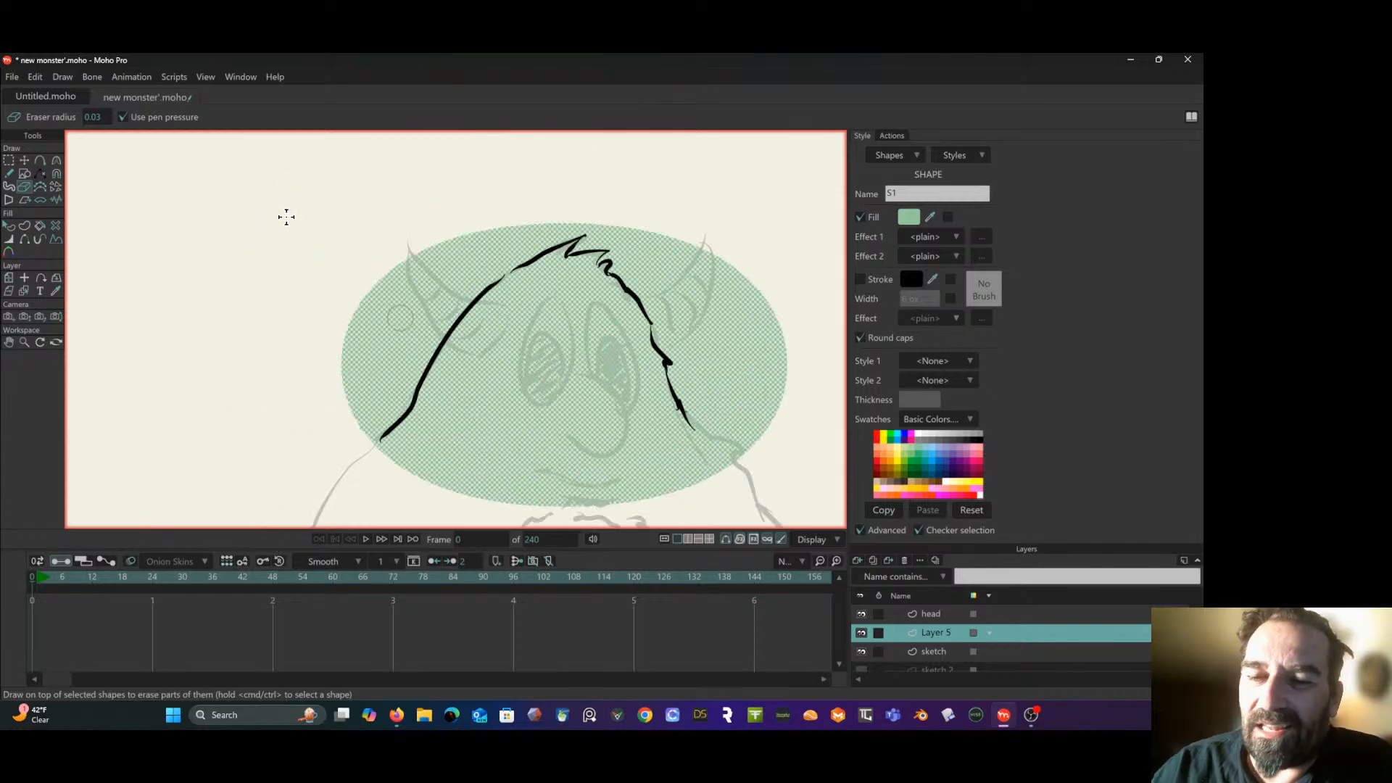
pyautogui.hotkey('ctrl', 'shift', 'z')
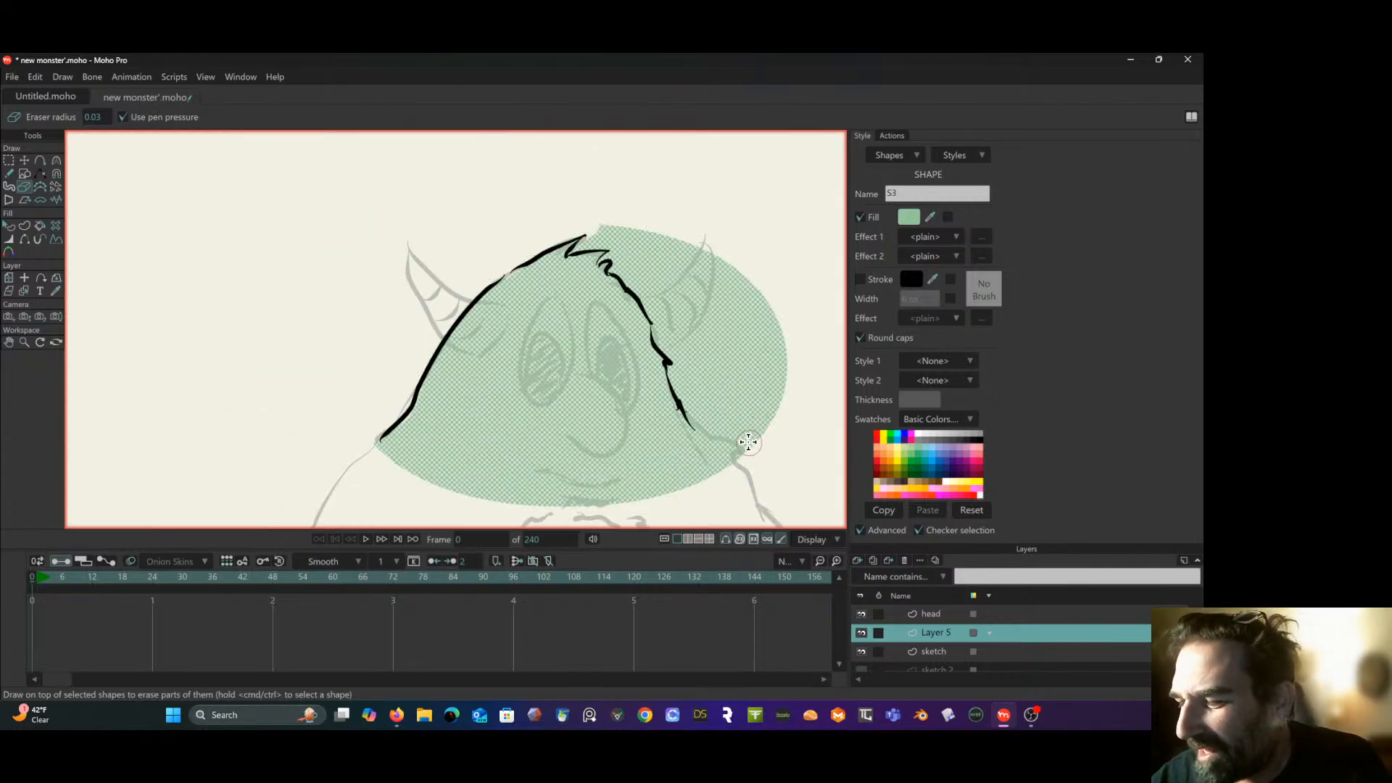
# - Erase the green ellipse outside the right side of the head outline, from the shoulder up around the hair tuft
pyautogui.moveTo(754, 444)
pyautogui.mouseDown()
pyautogui.moveTo(698, 407)
pyautogui.moveTo(641, 279)
pyautogui.mouseUp()
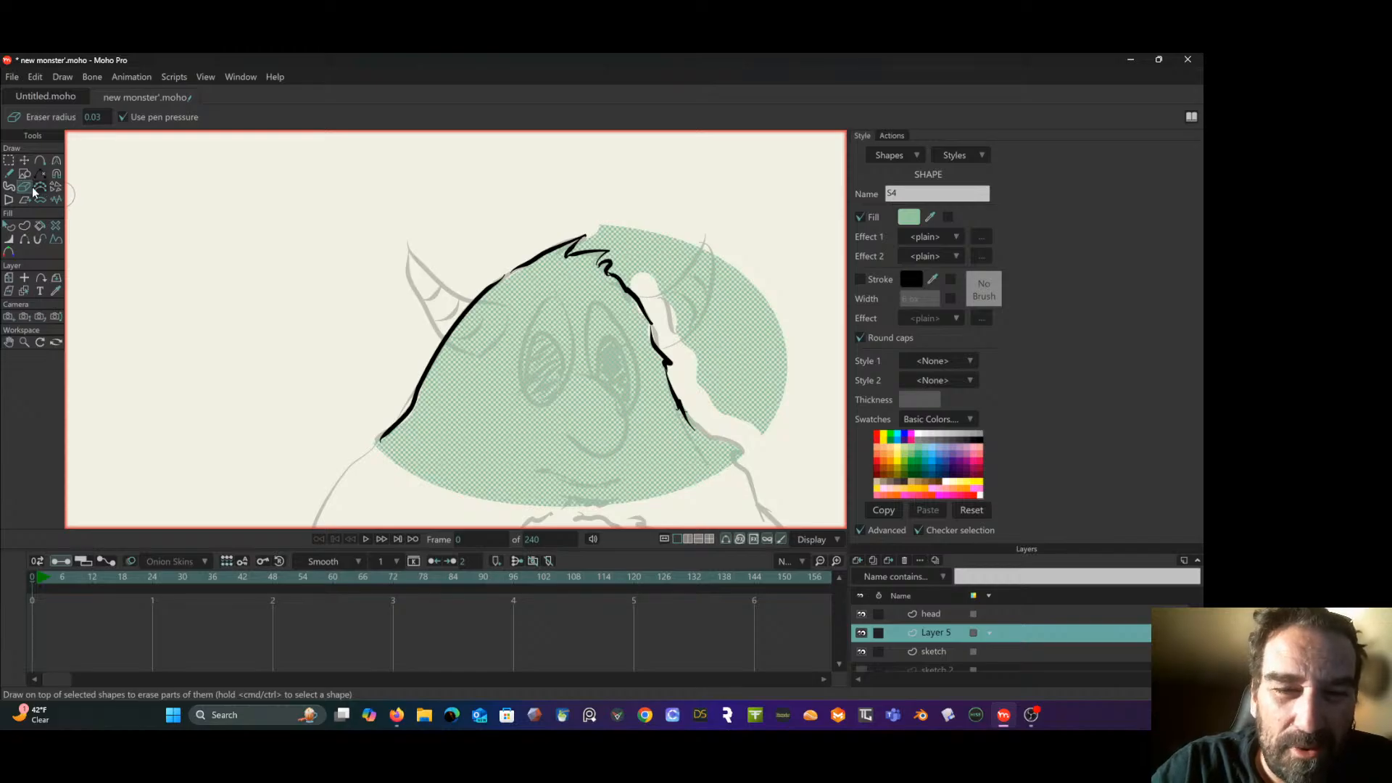
pyautogui.moveTo(580, 243); pyautogui.dragTo(629, 219)
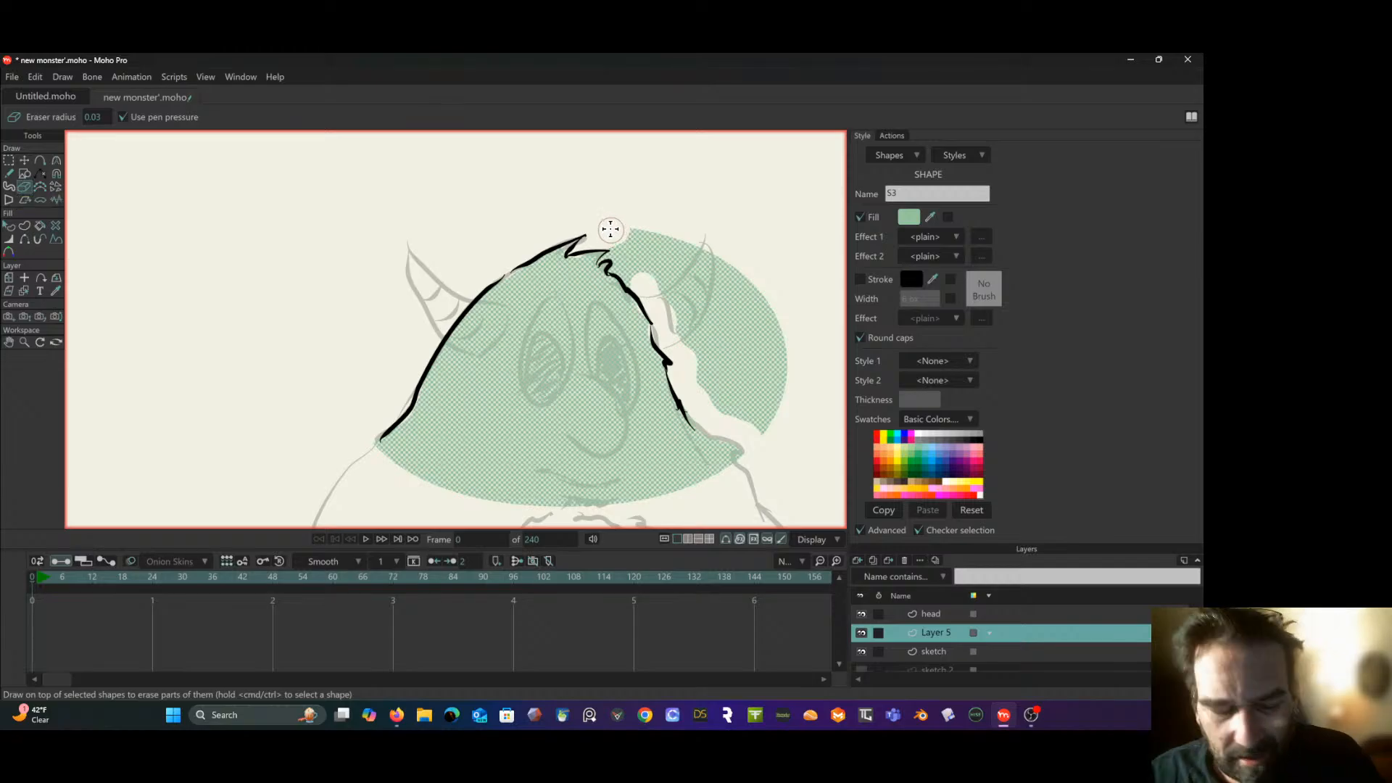
pyautogui.hotkey('ctrl', 'z')
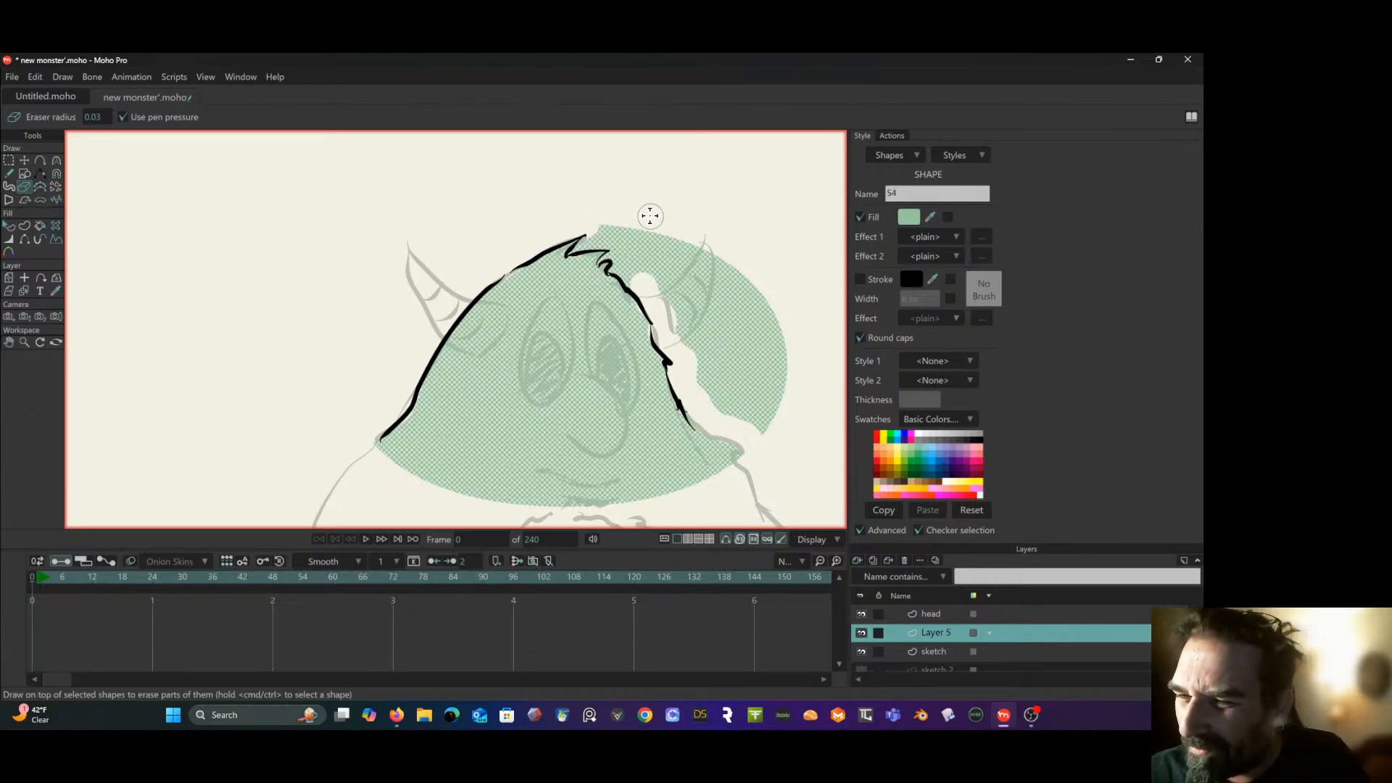
pyautogui.moveTo(595, 238); pyautogui.dragTo(619, 246)
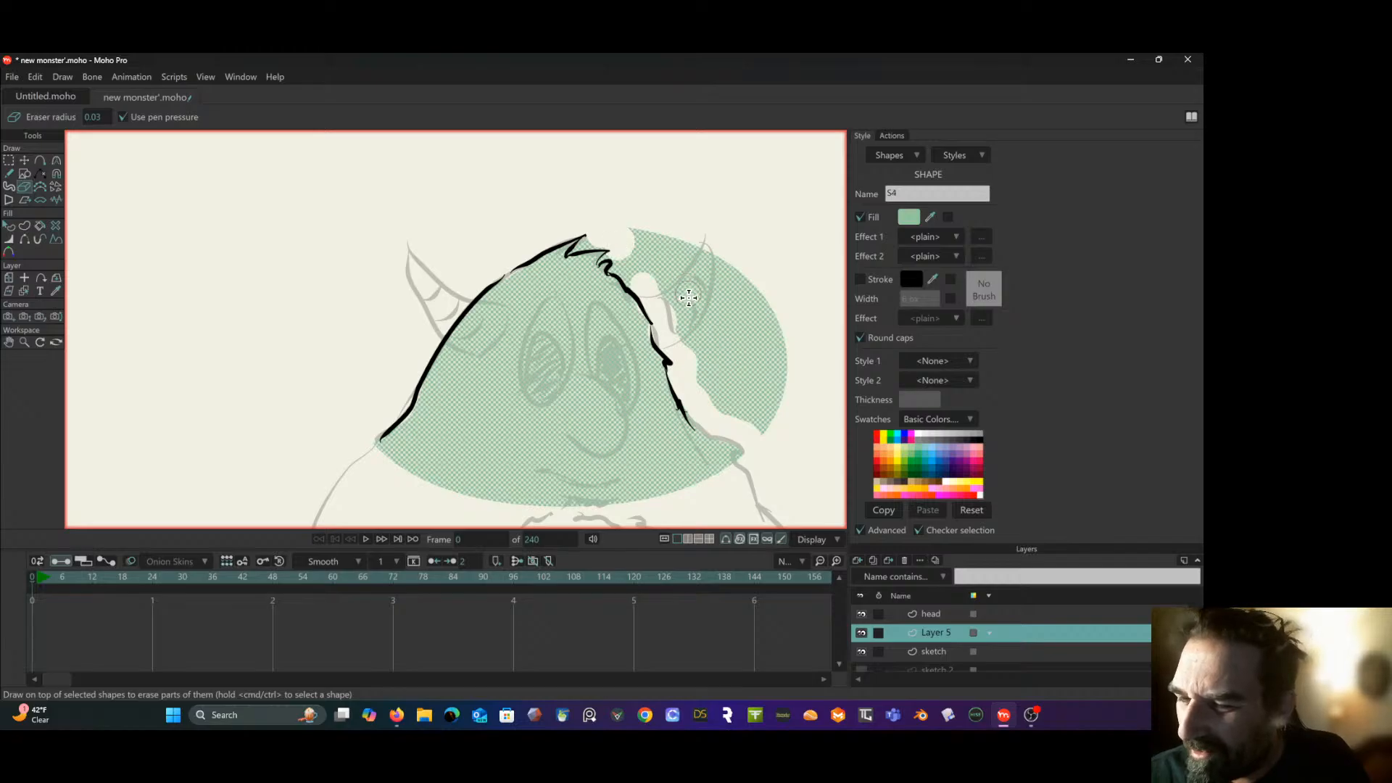
pyautogui.moveTo(694, 384)
pyautogui.mouseDown()
pyautogui.moveTo(623, 266)
pyautogui.moveTo(643, 228)
pyautogui.moveTo(706, 268)
pyautogui.moveTo(736, 252)
pyautogui.moveTo(763, 266)
pyautogui.moveTo(753, 412)
pyautogui.moveTo(790, 359)
pyautogui.moveTo(772, 409)
pyautogui.moveTo(719, 385)
pyautogui.moveTo(691, 290)
pyautogui.moveTo(717, 406)
pyautogui.moveTo(736, 338)
pyautogui.moveTo(758, 317)
pyautogui.mouseUp()
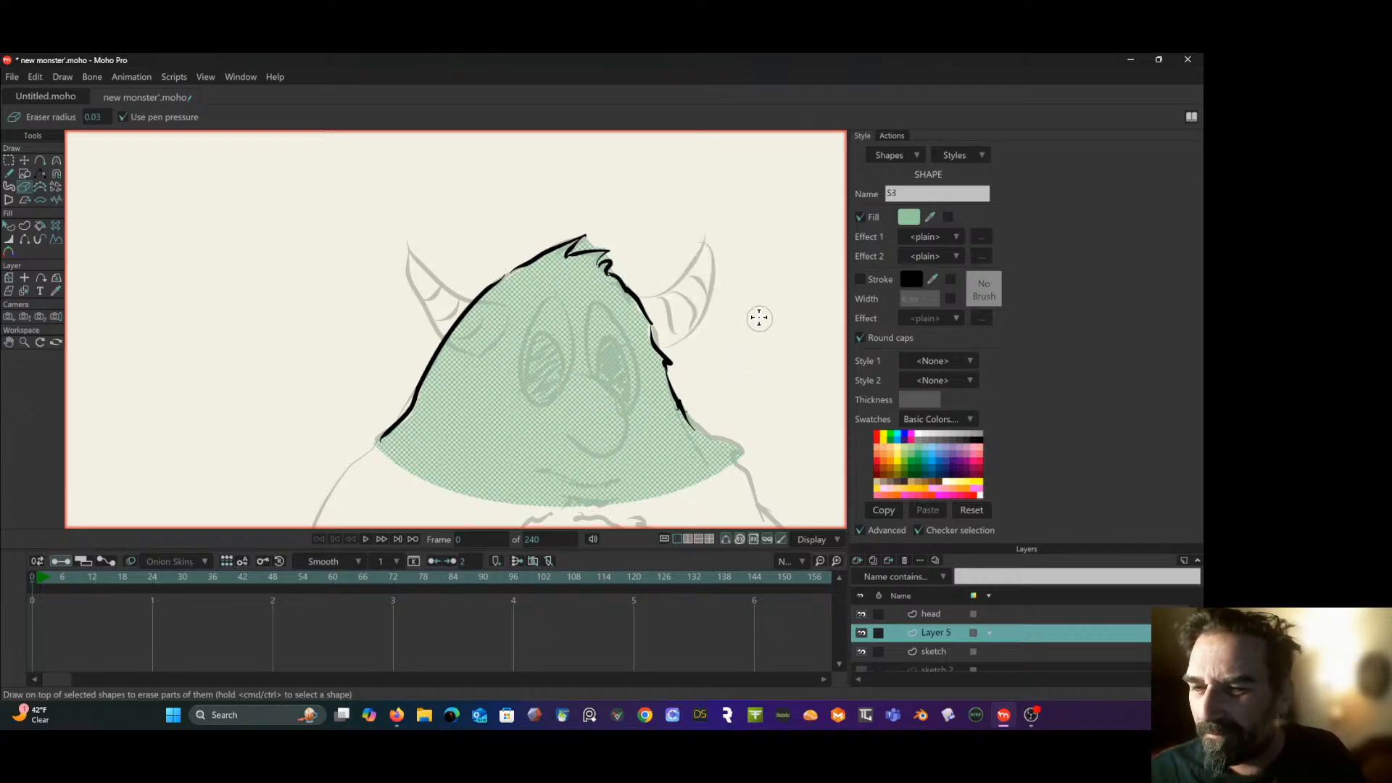
# - Set the eraser radius to 0.01, trim the leftover green around the hair tuft and right shoulder, and deselect the shape
pyautogui.click(97, 118)
pyautogui.write('0')
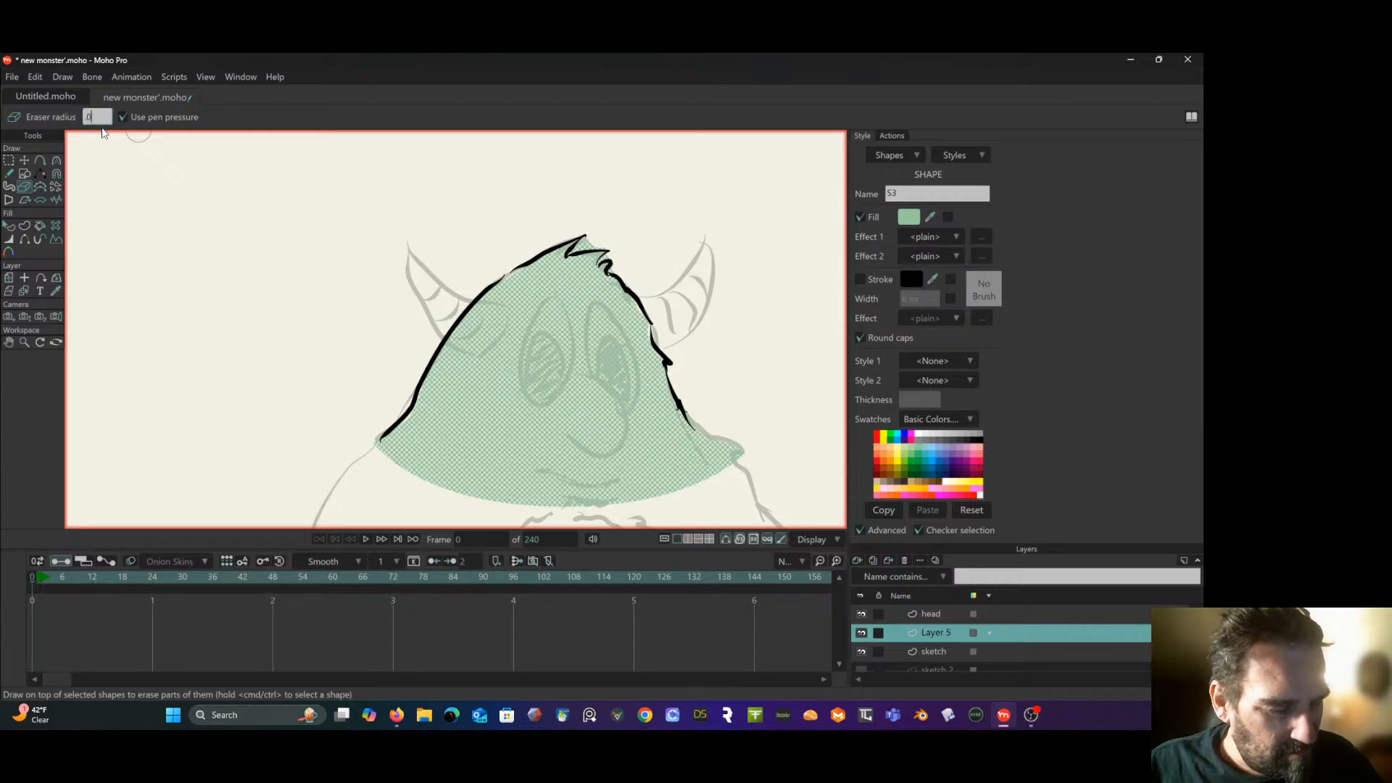
pyautogui.write('.01')
pyautogui.press('Return')
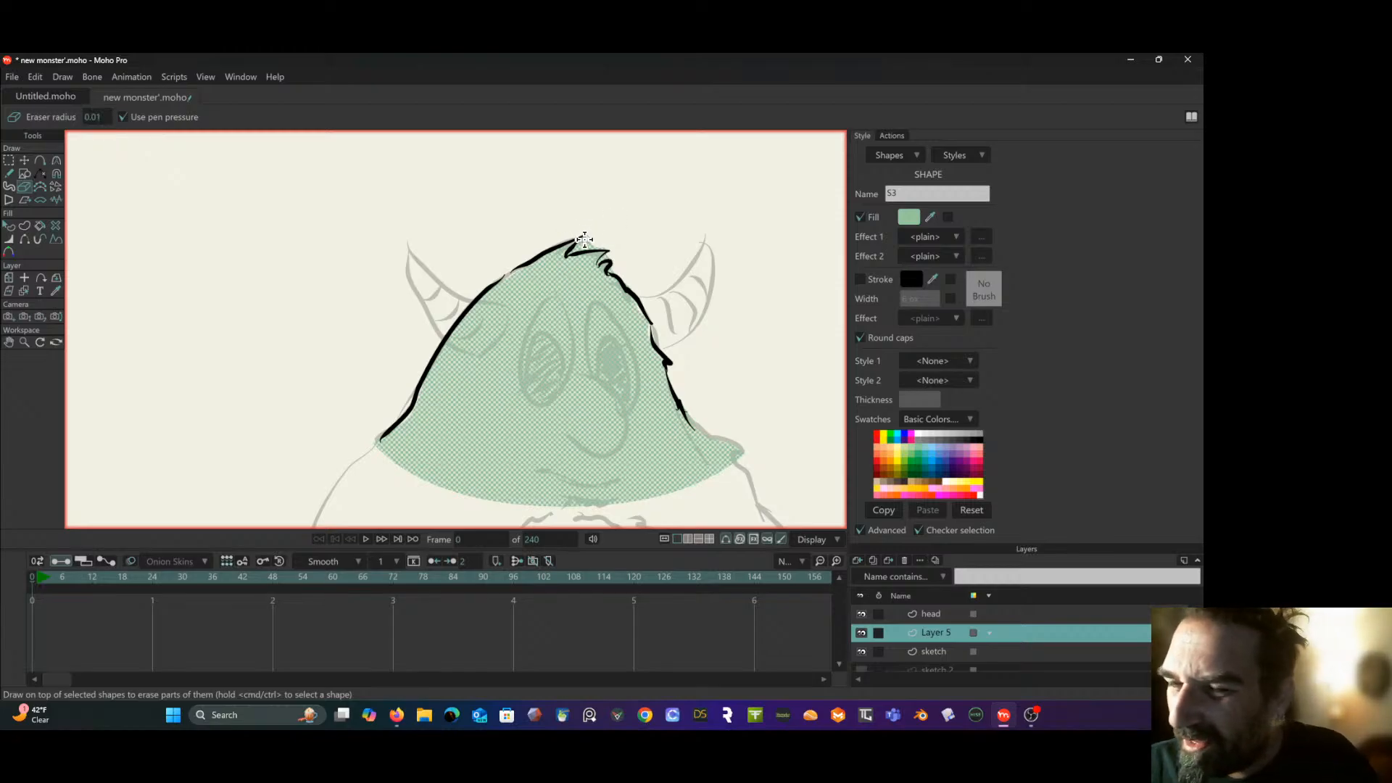
pyautogui.moveTo(578, 245)
pyautogui.mouseDown()
pyautogui.moveTo(600, 246)
pyautogui.moveTo(609, 266)
pyautogui.mouseUp()
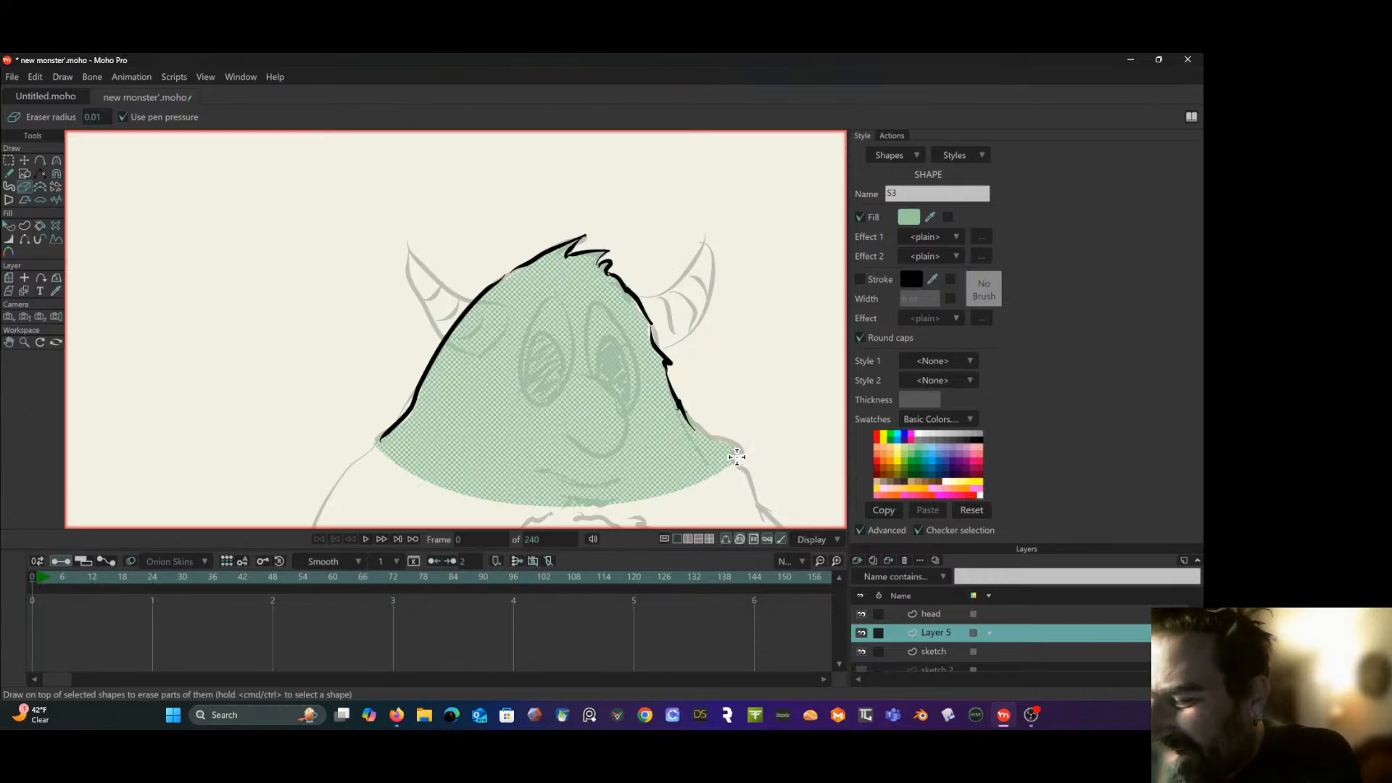
pyautogui.moveTo(736, 455); pyautogui.dragTo(741, 451)
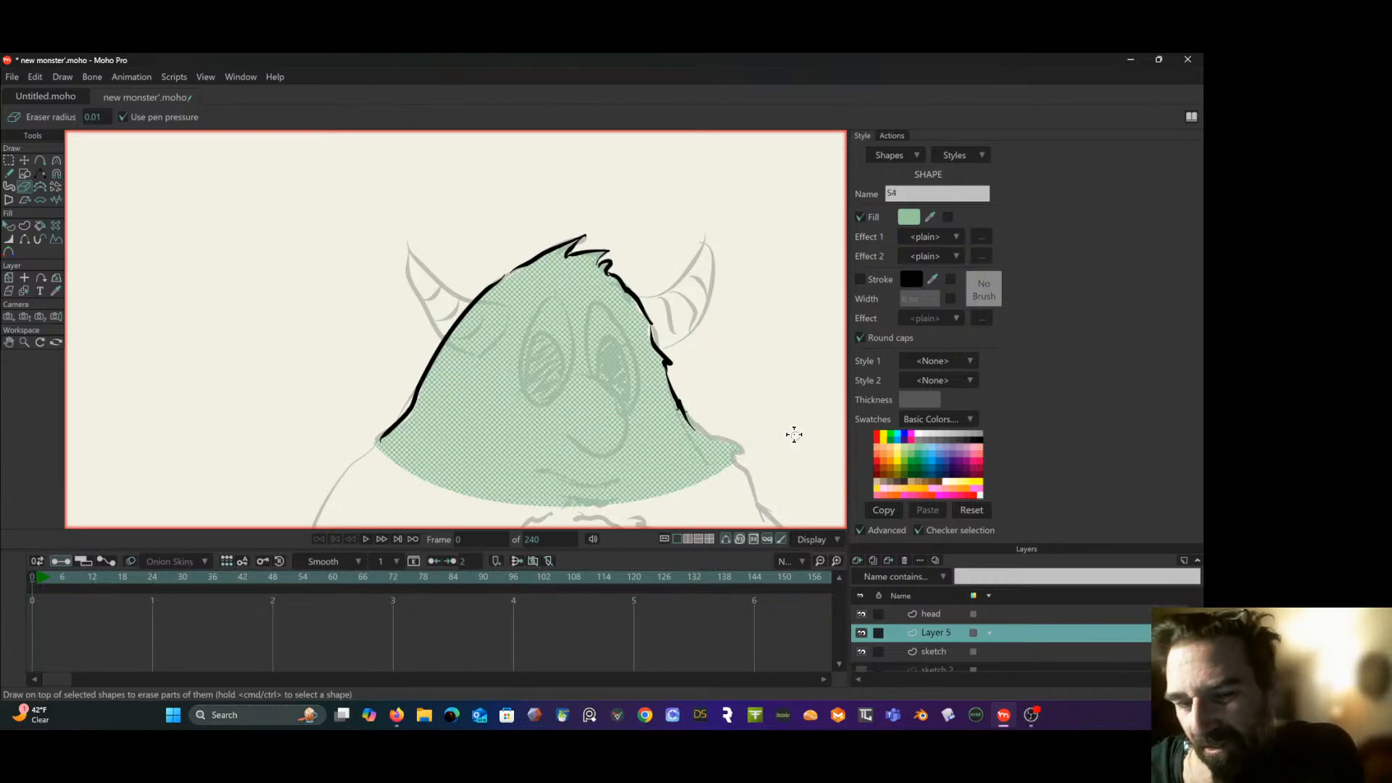
pyautogui.click(10, 226)
pyautogui.click(134, 316)
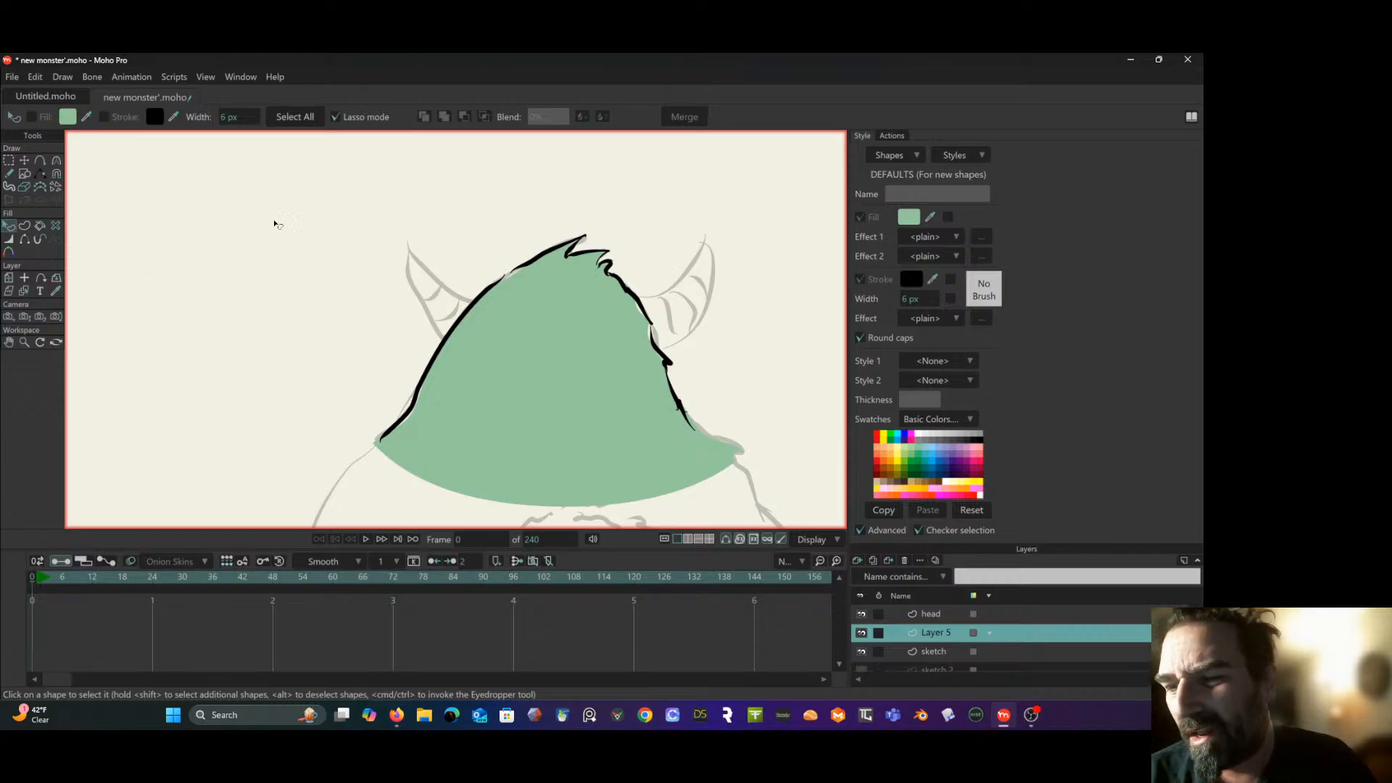
pyautogui.moveTo(272, 260); pyautogui.dragTo(95, 206)
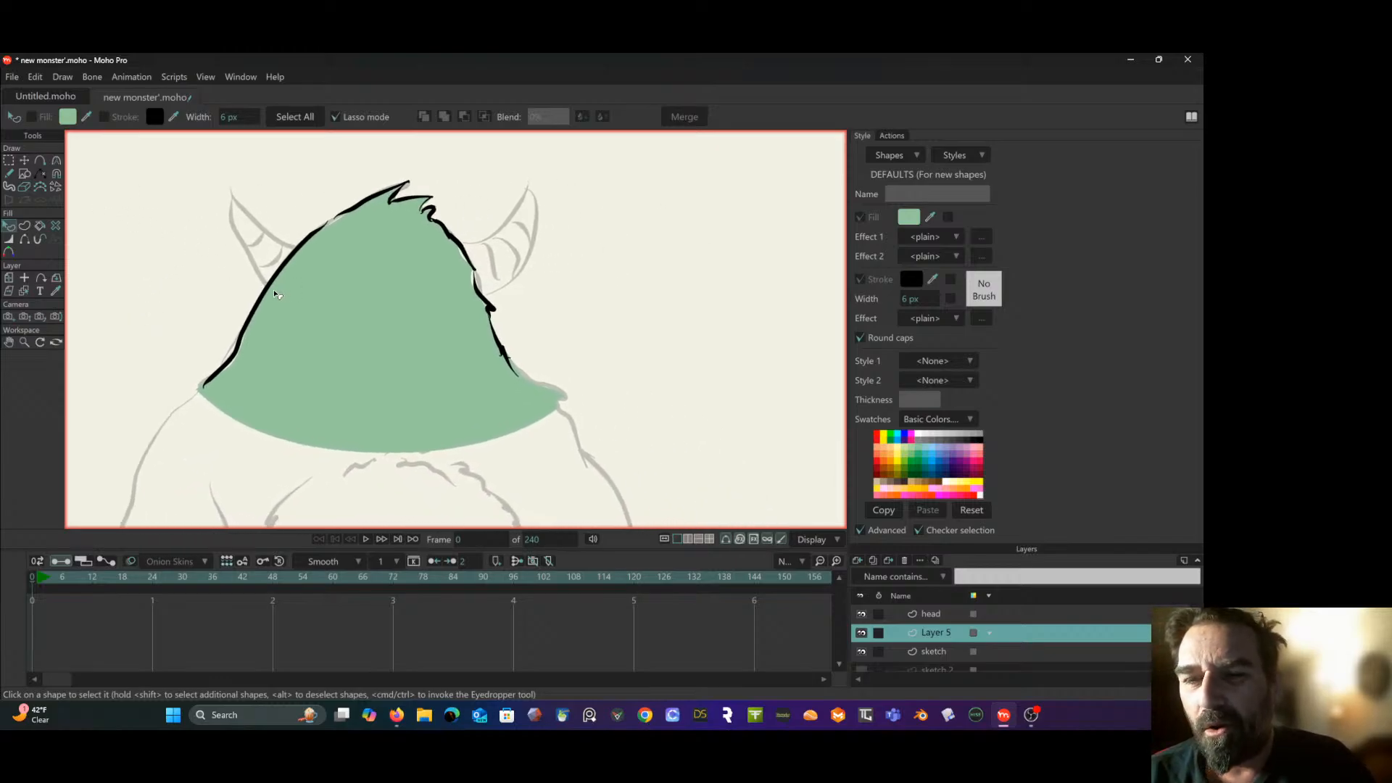
pyautogui.scroll(-2, 273, 290)
pyautogui.moveTo(272, 289); pyautogui.dragTo(299, 282)
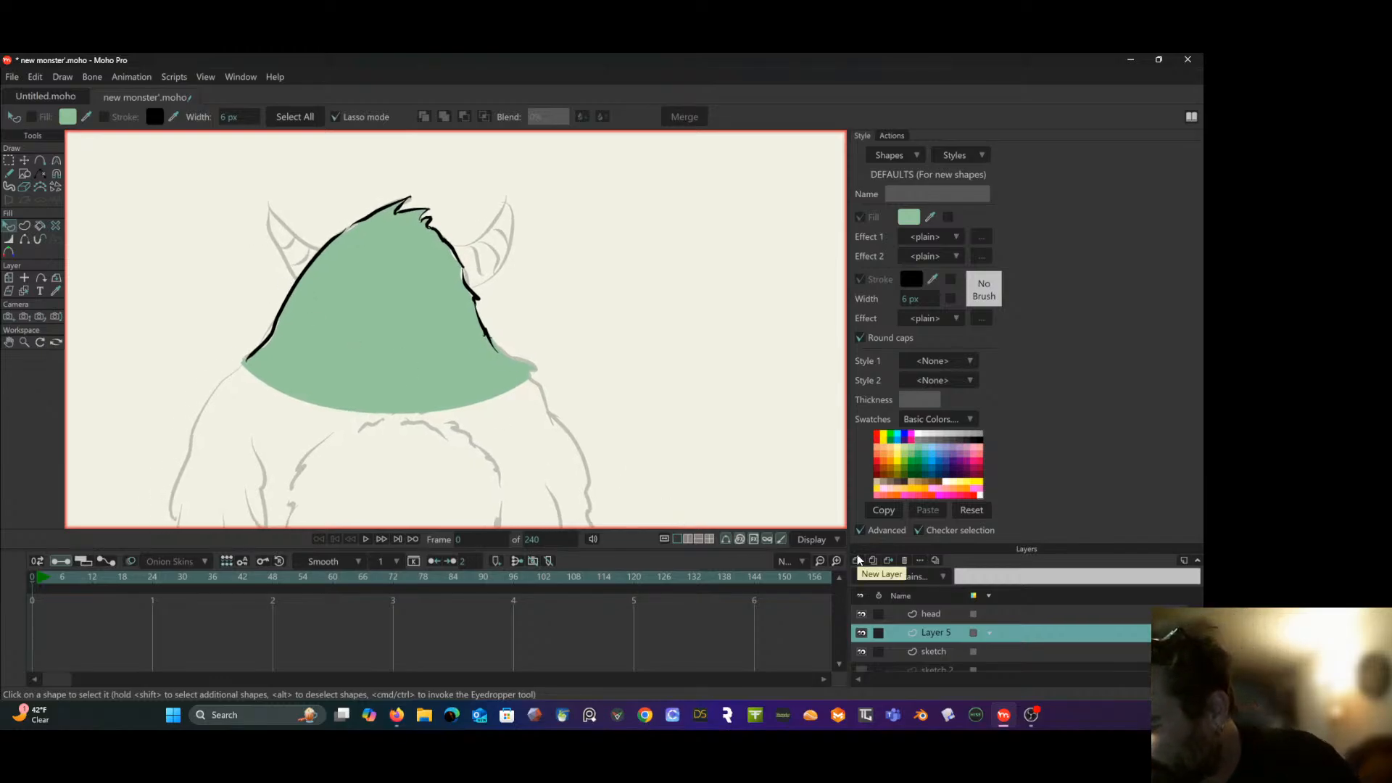
pyautogui.doubleClick(1013, 629)
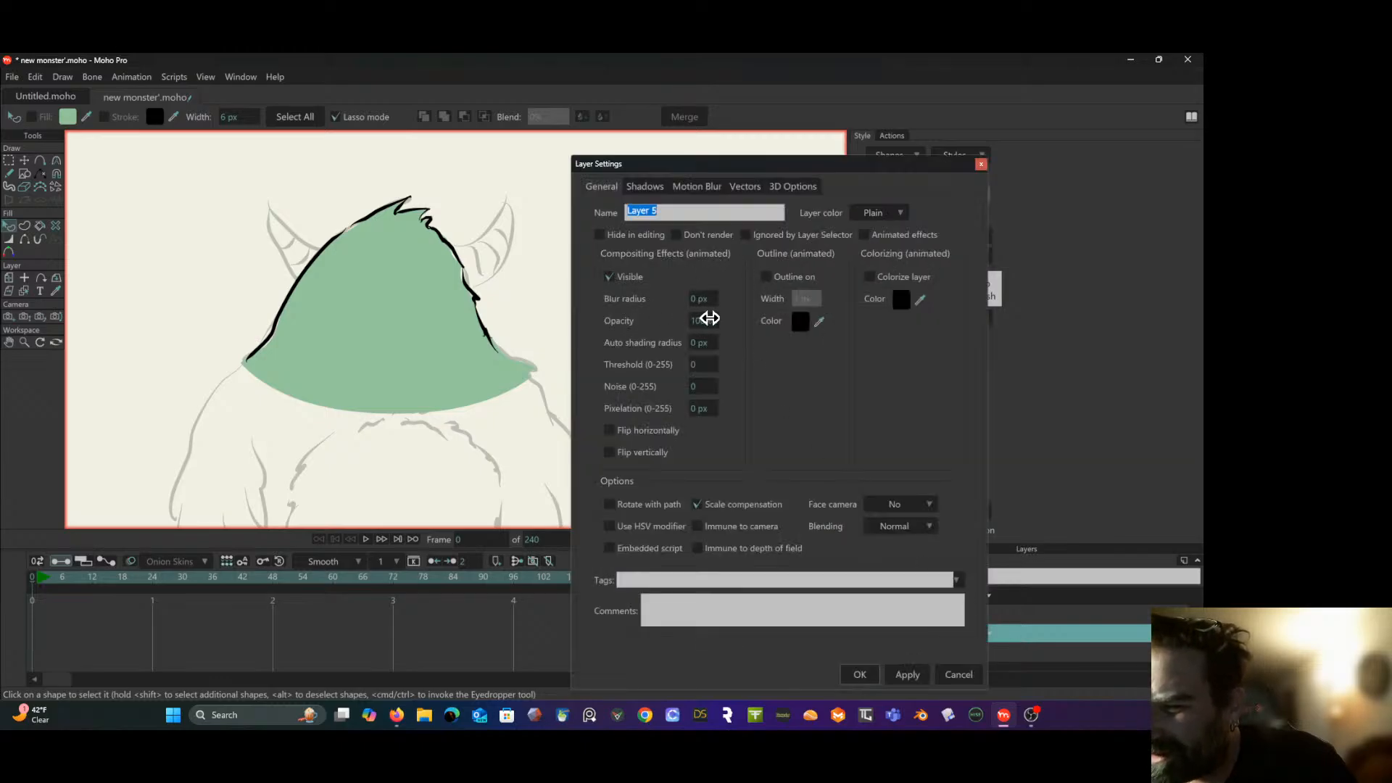
pyautogui.moveTo(705, 314); pyautogui.dragTo(413, 362)
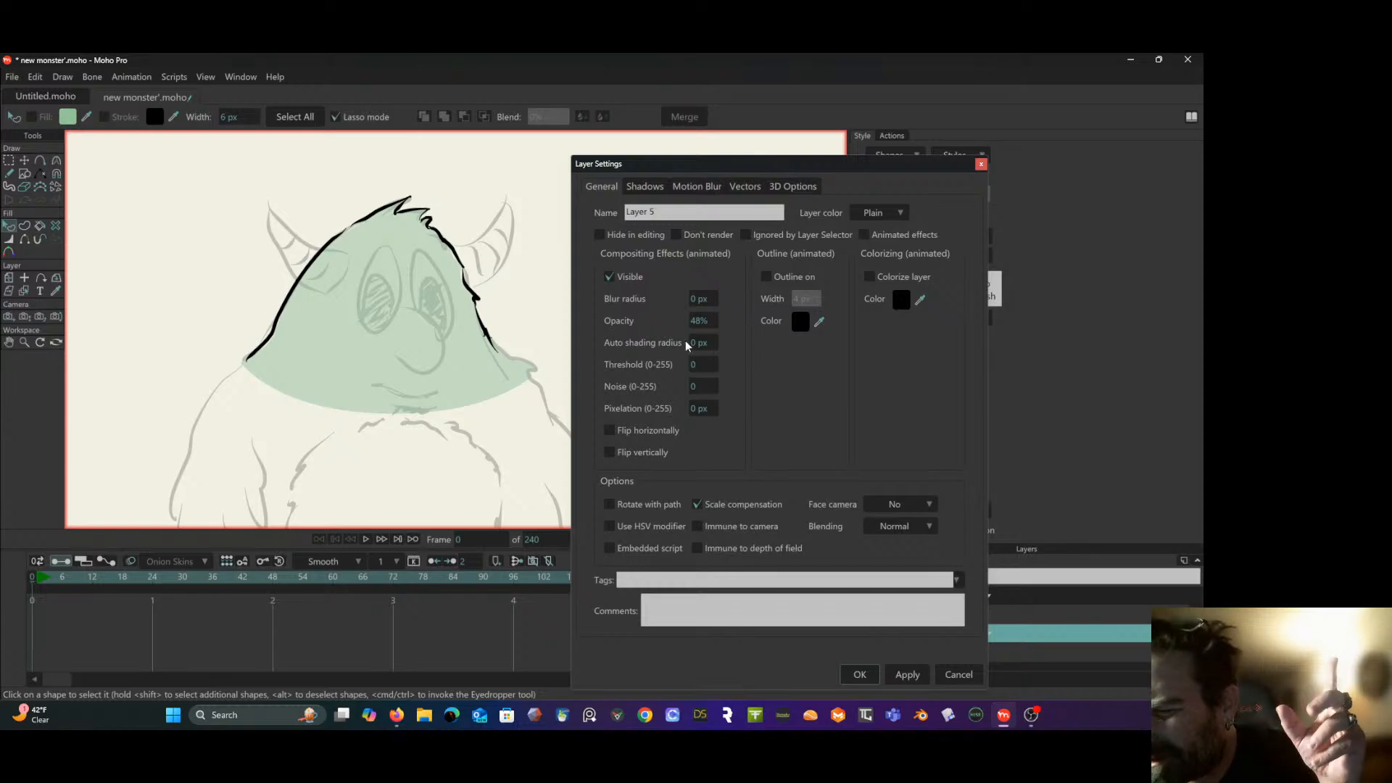
pyautogui.moveTo(693, 318); pyautogui.dragTo(1034, 301)
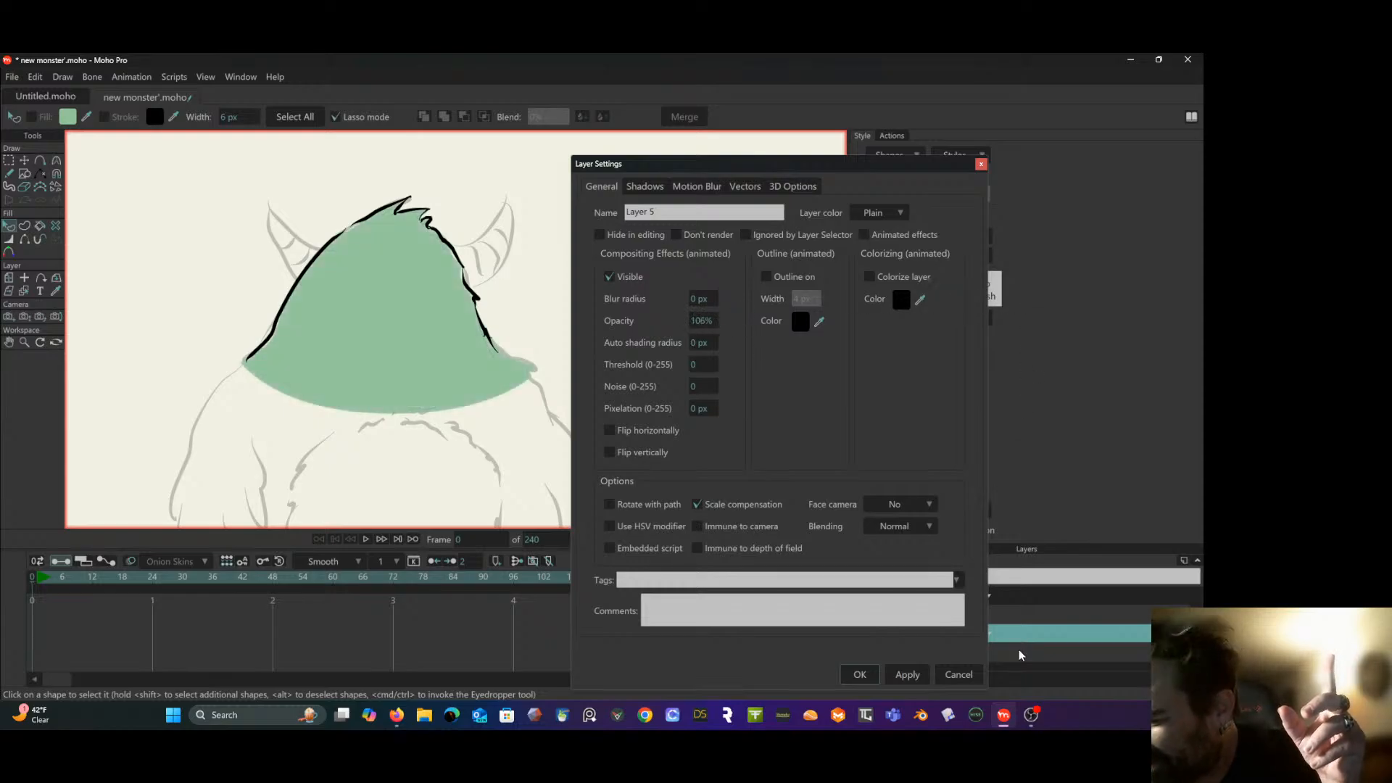
pyautogui.click(958, 671)
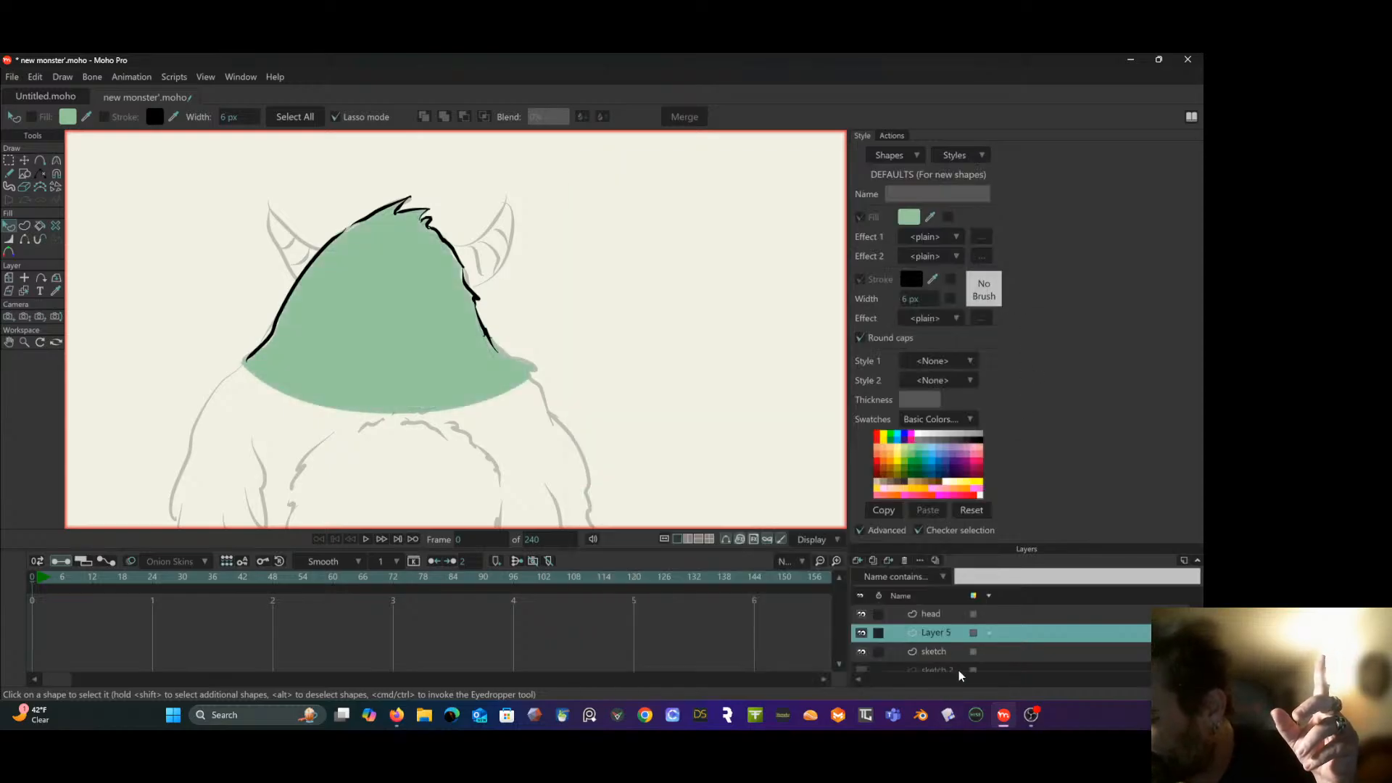
# - Move the "sketch" layer above the "head" layer and check the green fill by toggling Layer 5's visibility
pyautogui.click(1003, 650)
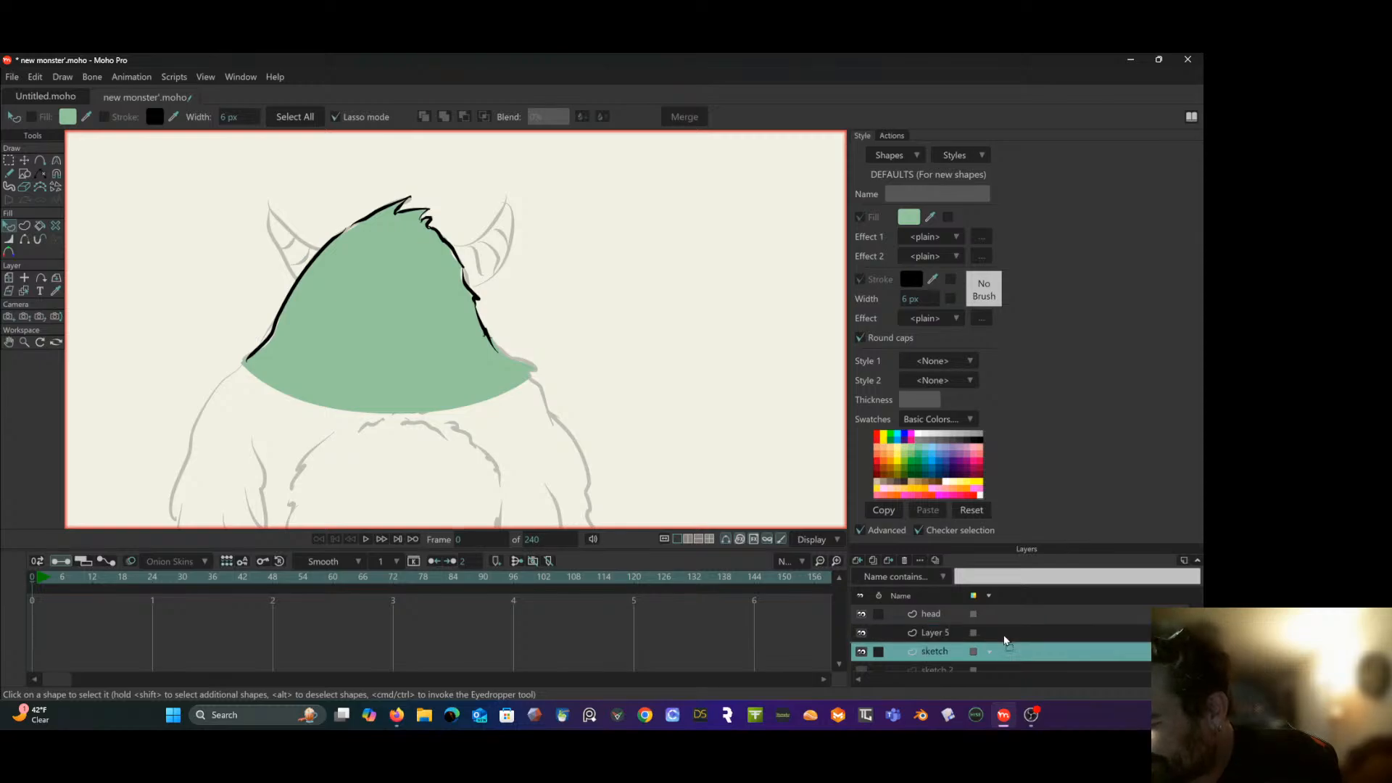
pyautogui.moveTo(1001, 612); pyautogui.dragTo(1002, 612)
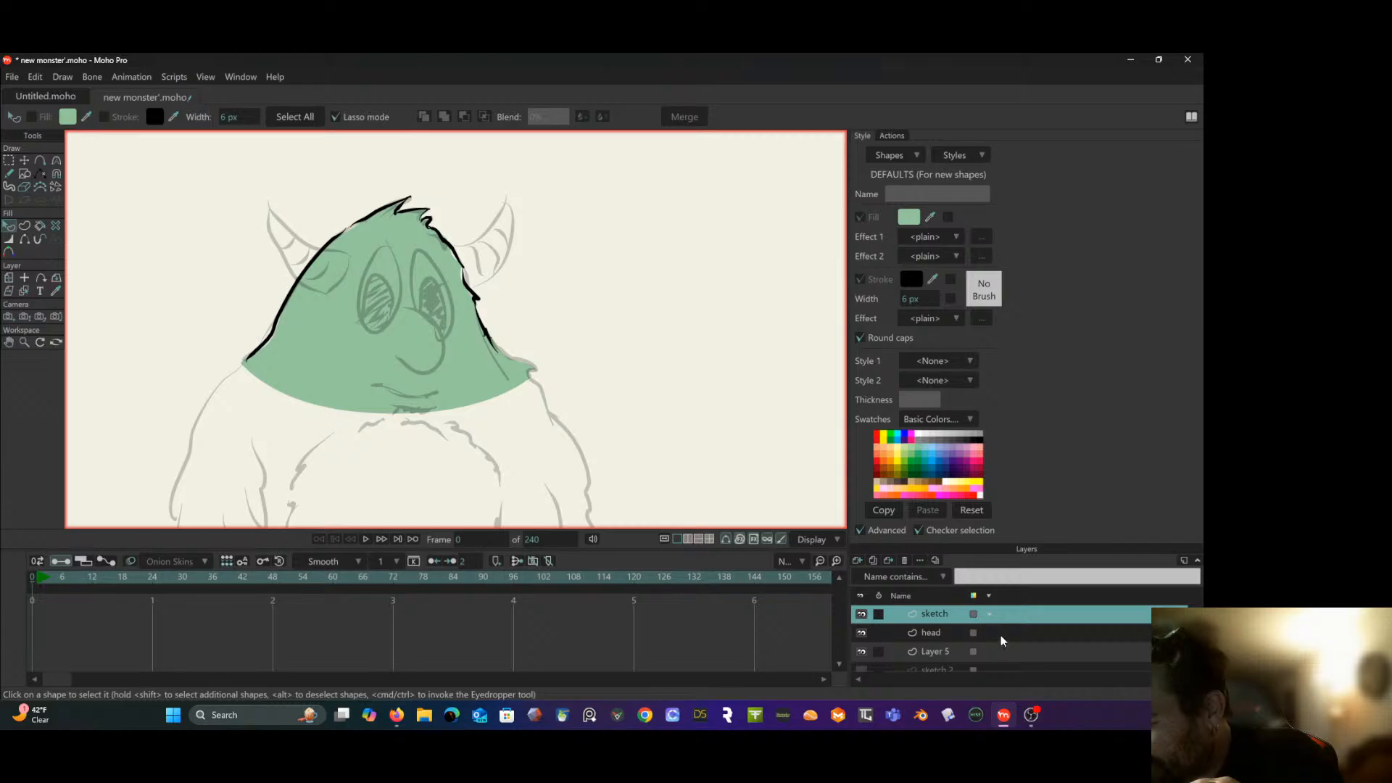
pyautogui.click(862, 652)
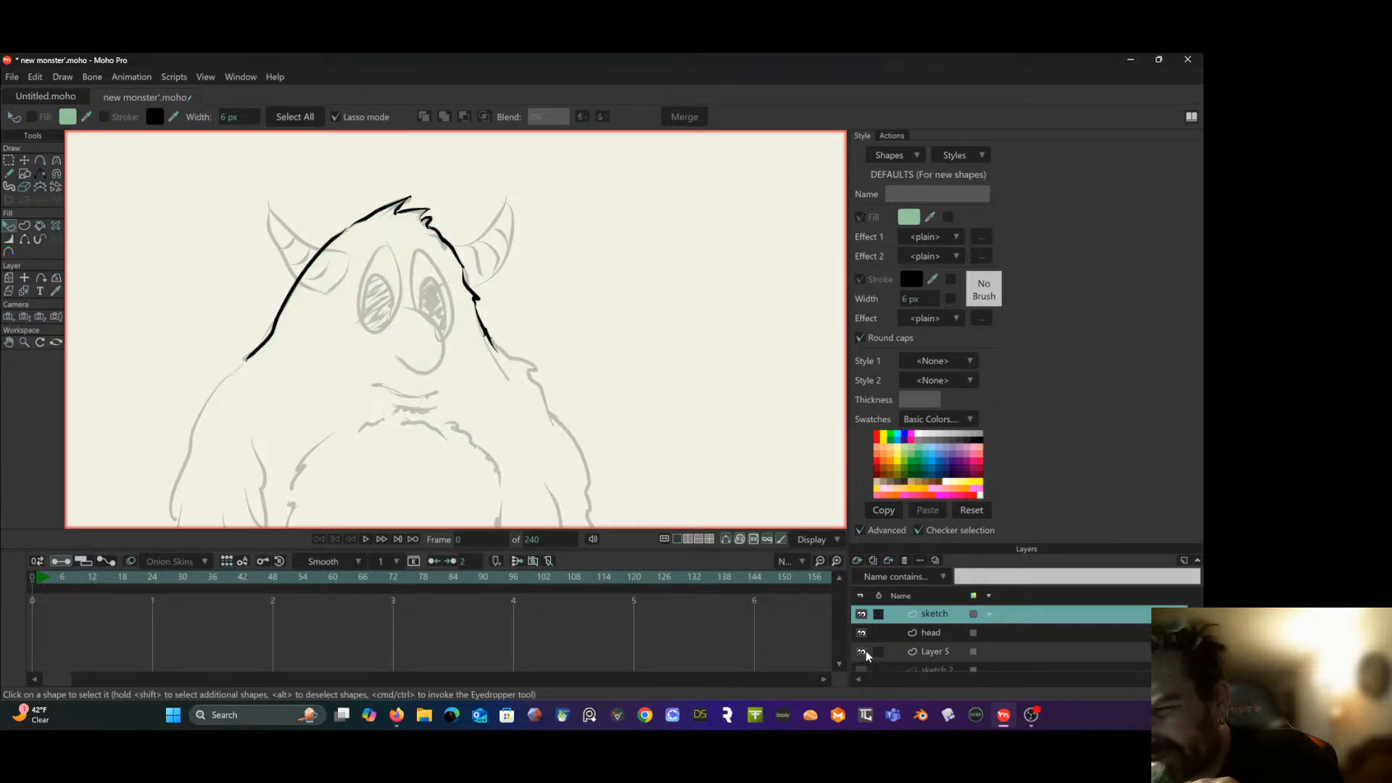
pyautogui.click(865, 650)
pyautogui.click(933, 652)
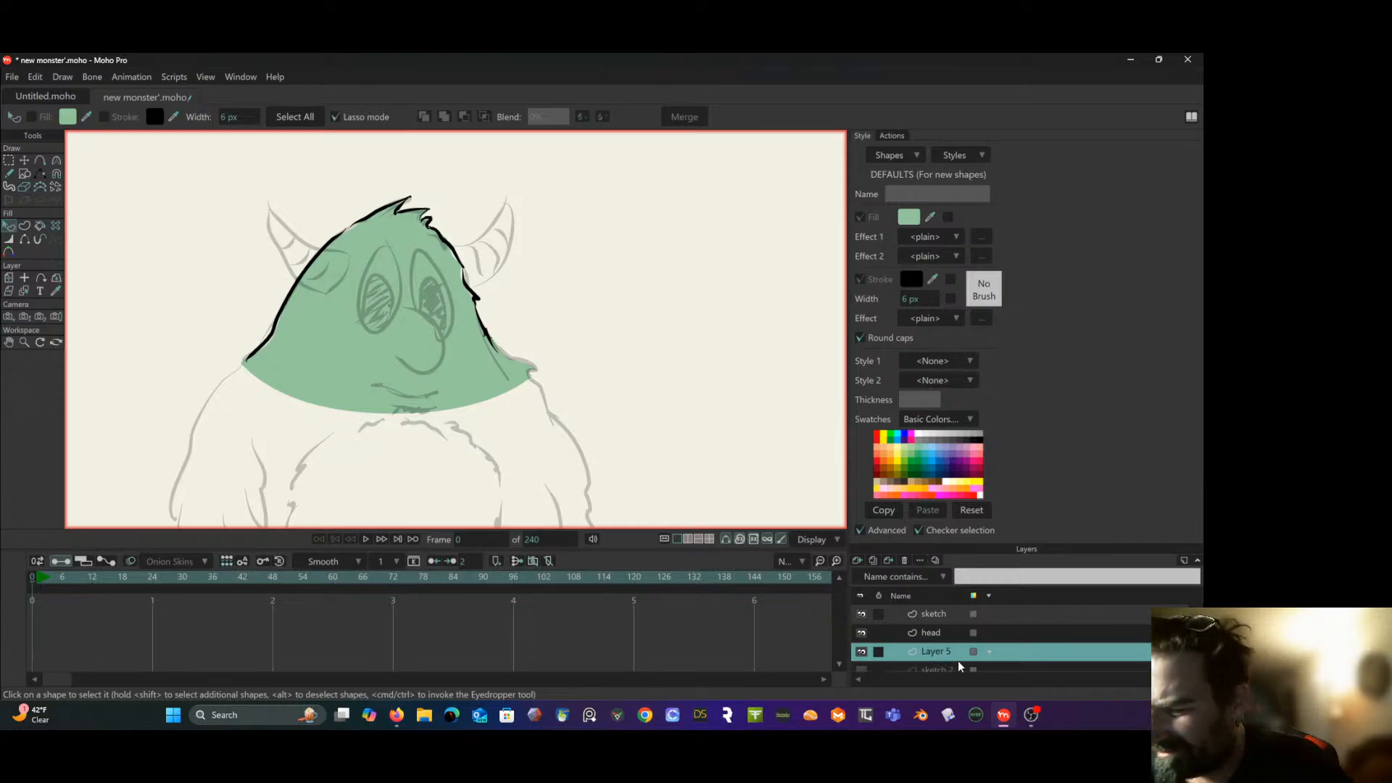
pyautogui.rightClick(955, 654)
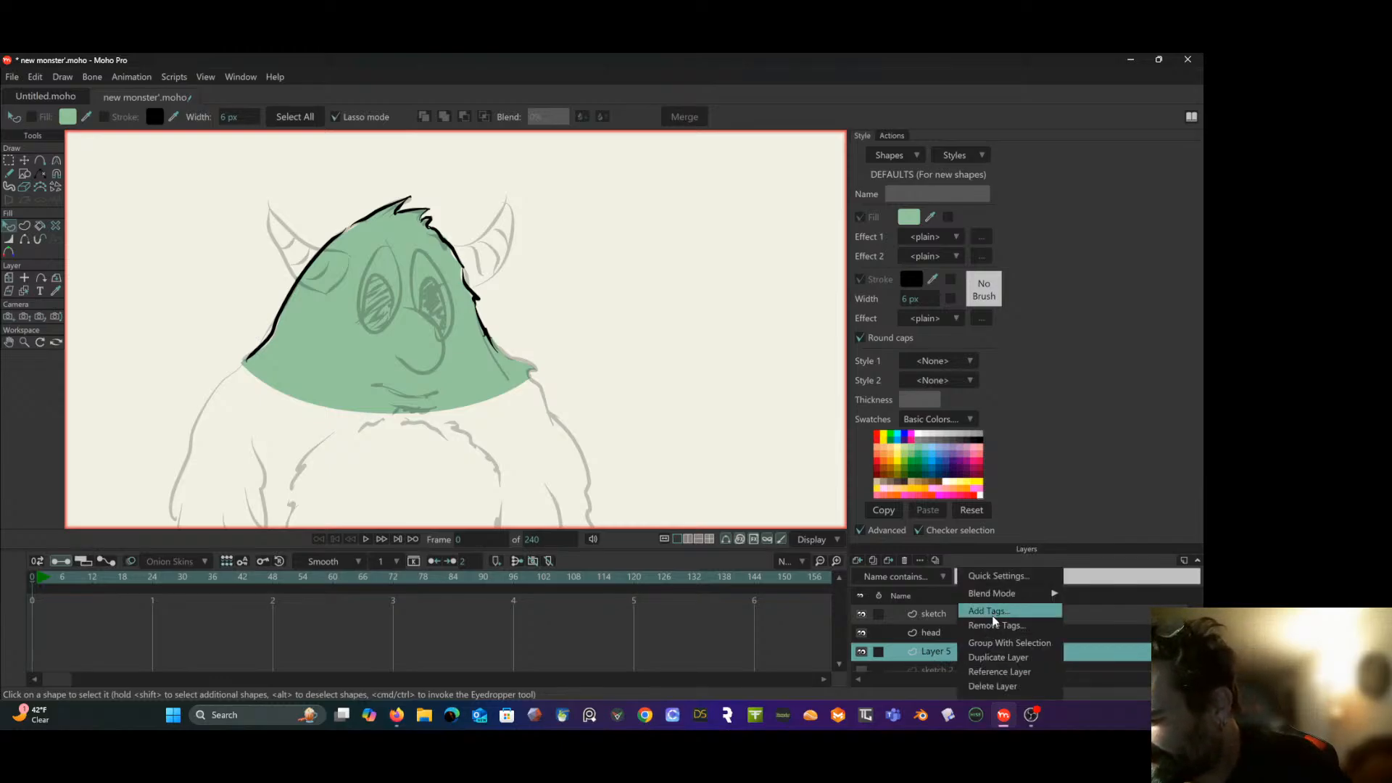
pyautogui.click(989, 684)
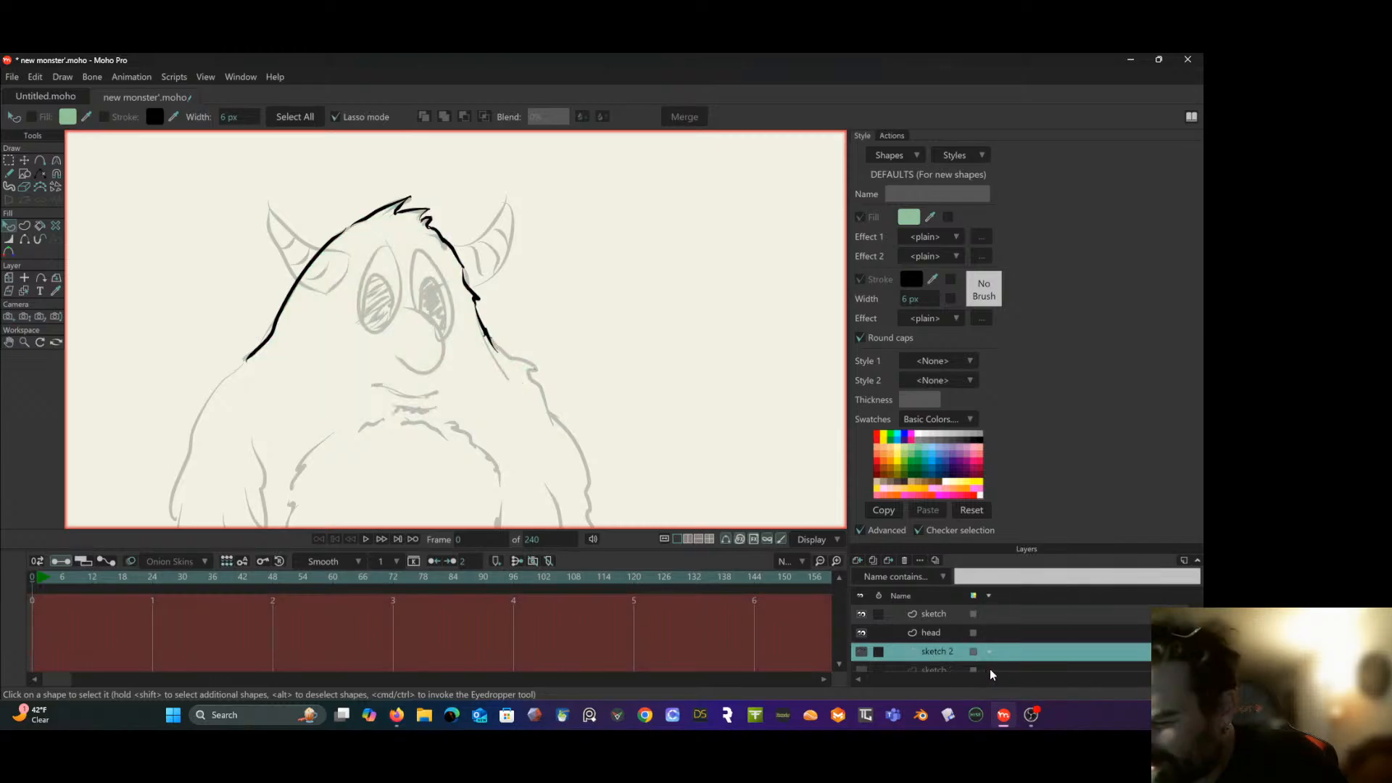
pyautogui.hotkey('ctrl', 'z')
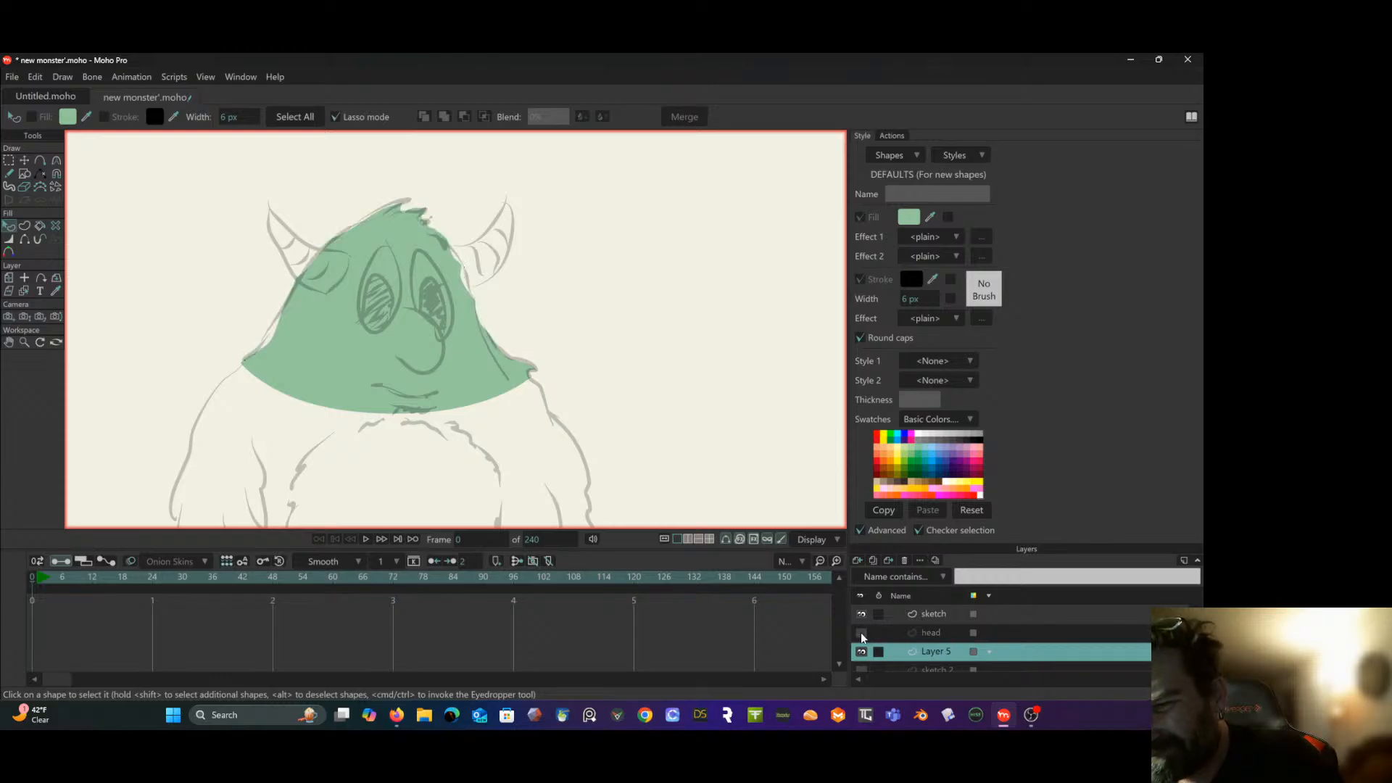
# - Check the contents of Layer 5 by hiding and showing it, and review the rest of the layer stack
pyautogui.click(857, 651)
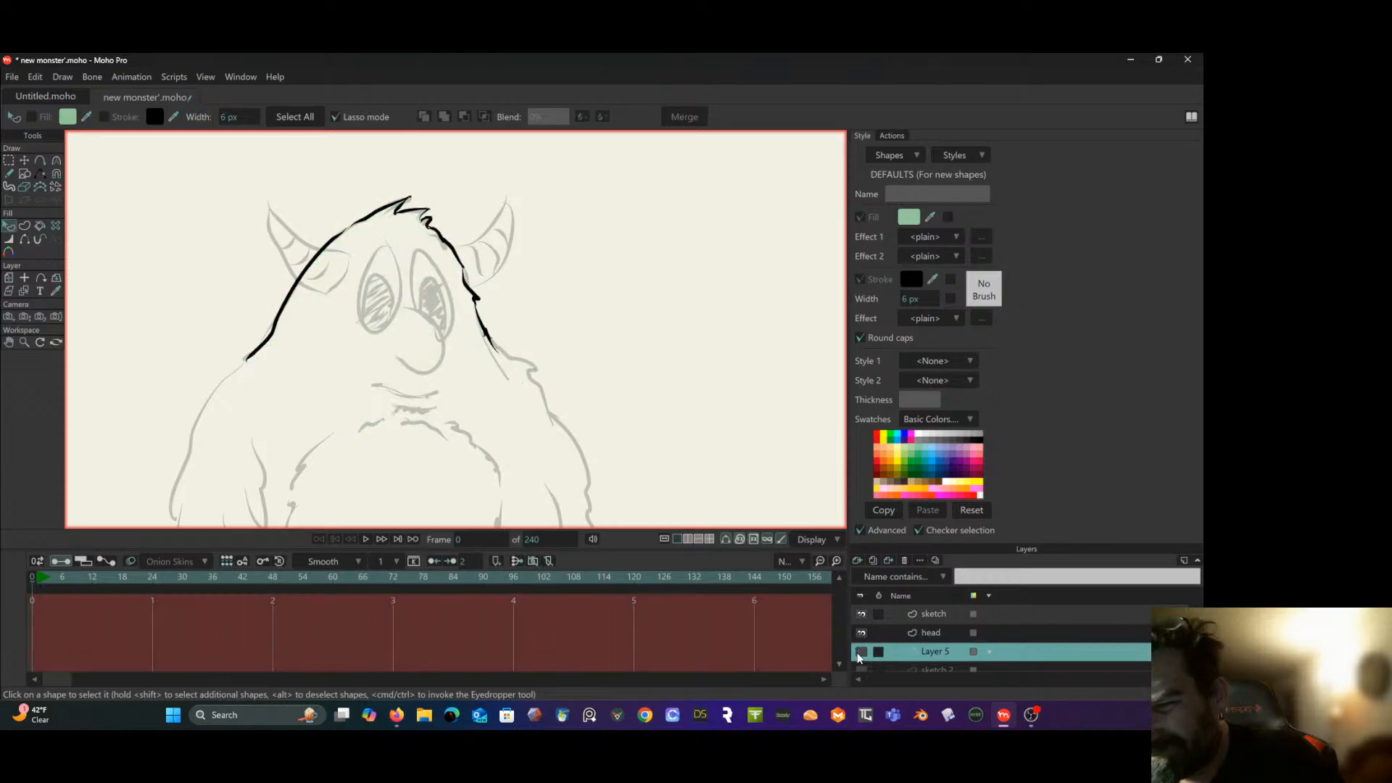
pyautogui.click(857, 652)
pyautogui.scroll(-2, 929, 640)
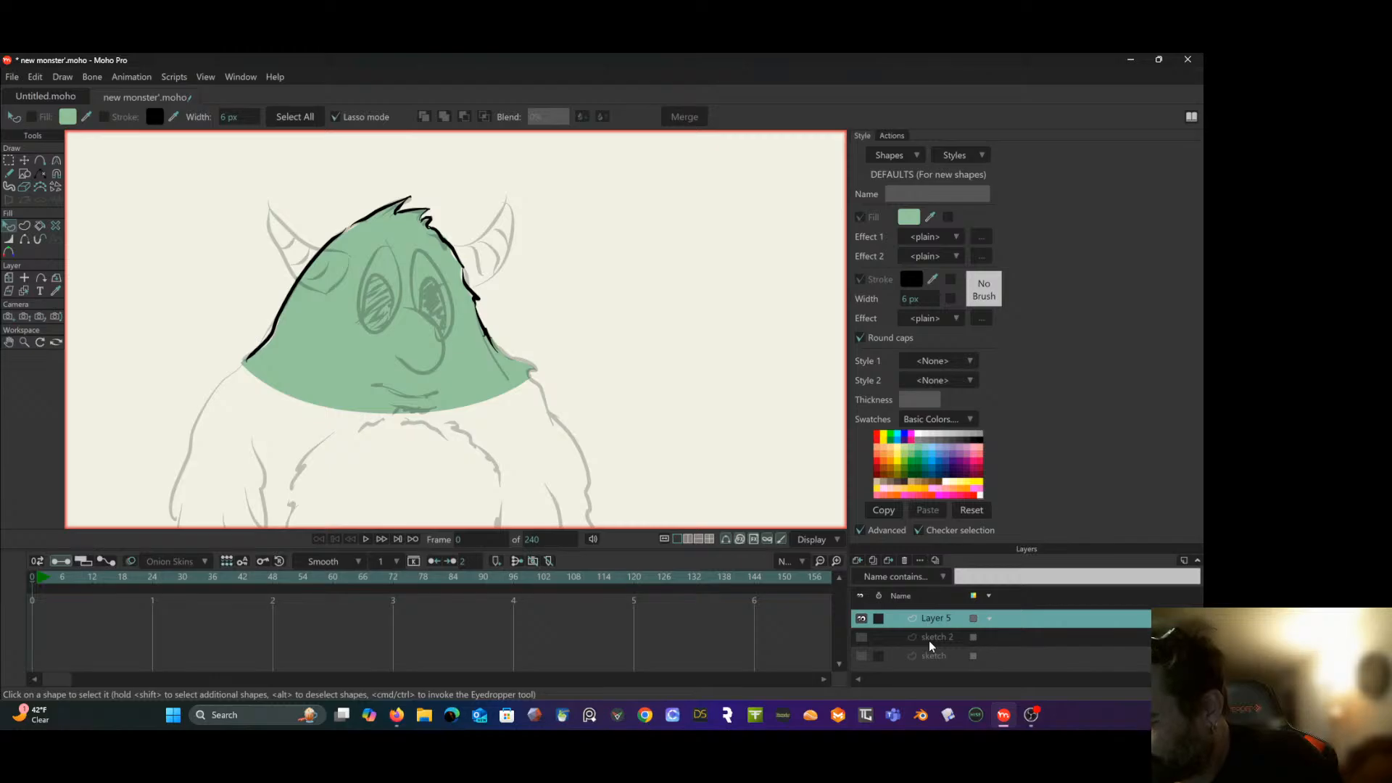
pyautogui.scroll(2, 917, 638)
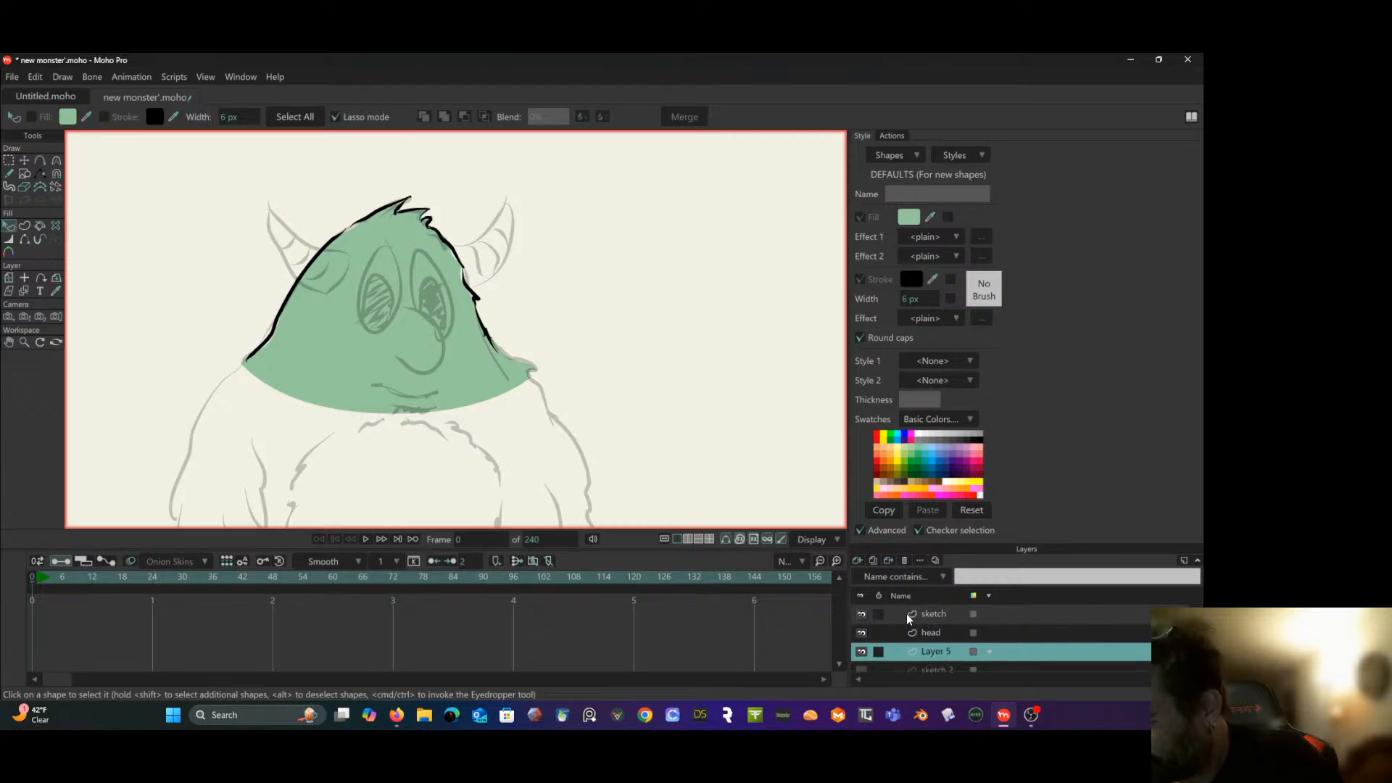
# - Add a vector layer between the "sketch" and "head" layers and name it "horn"
pyautogui.click(927, 614)
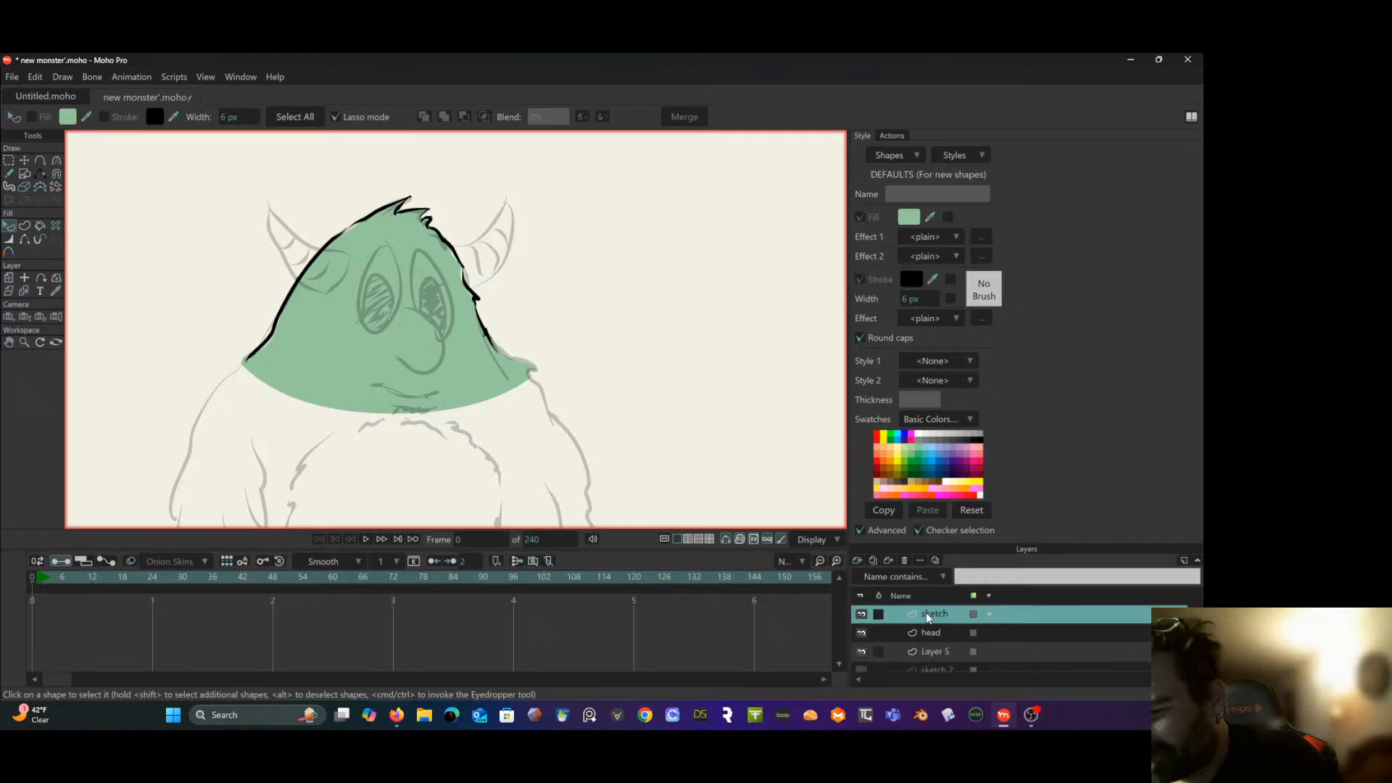
pyautogui.doubleClick(988, 631)
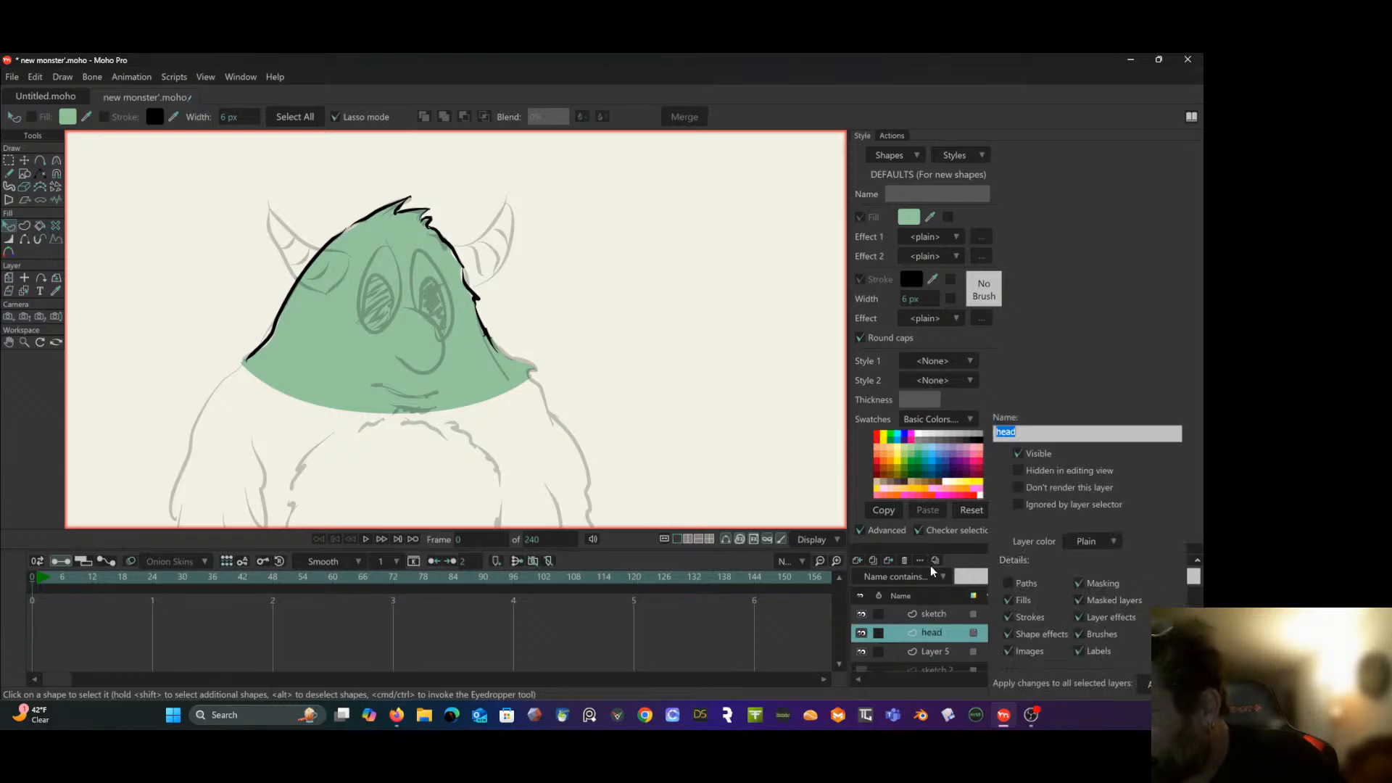
pyautogui.click(857, 561)
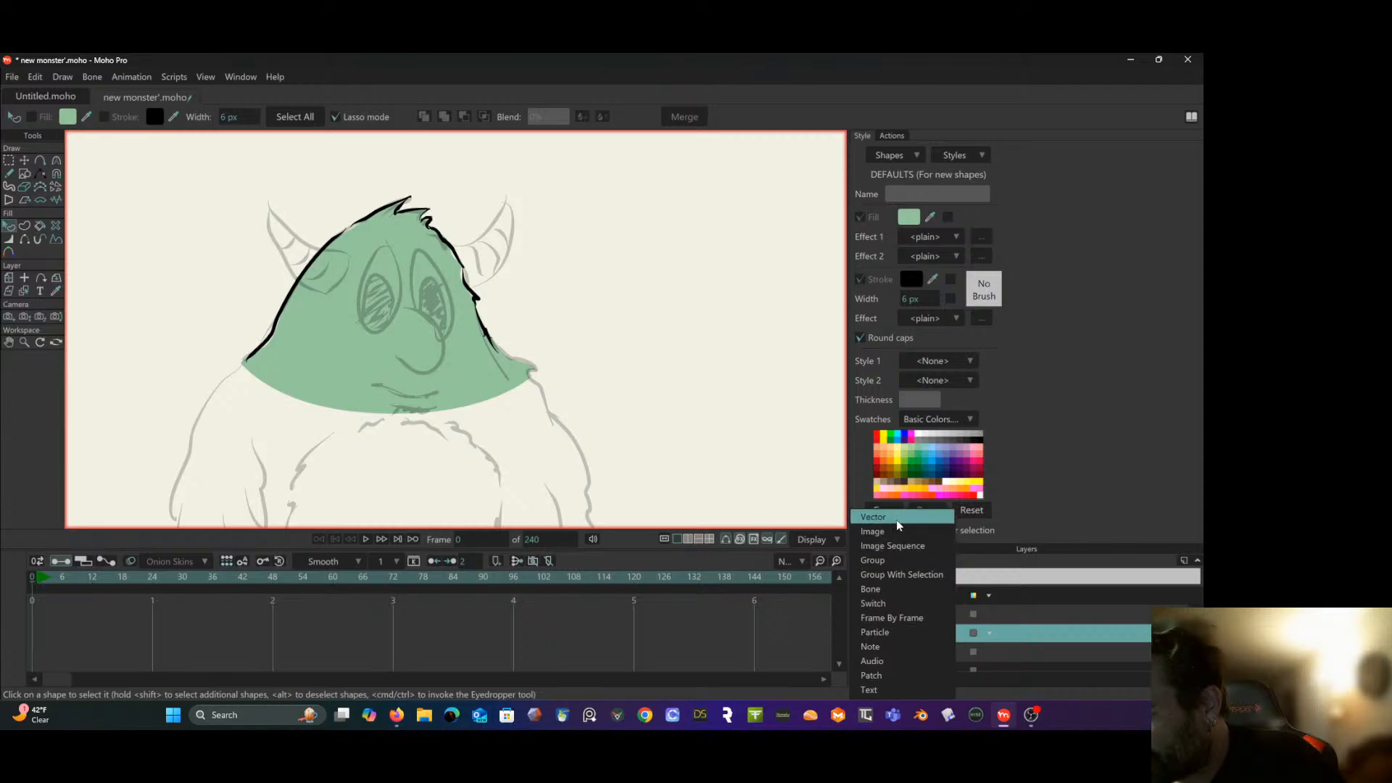
pyautogui.click(874, 517)
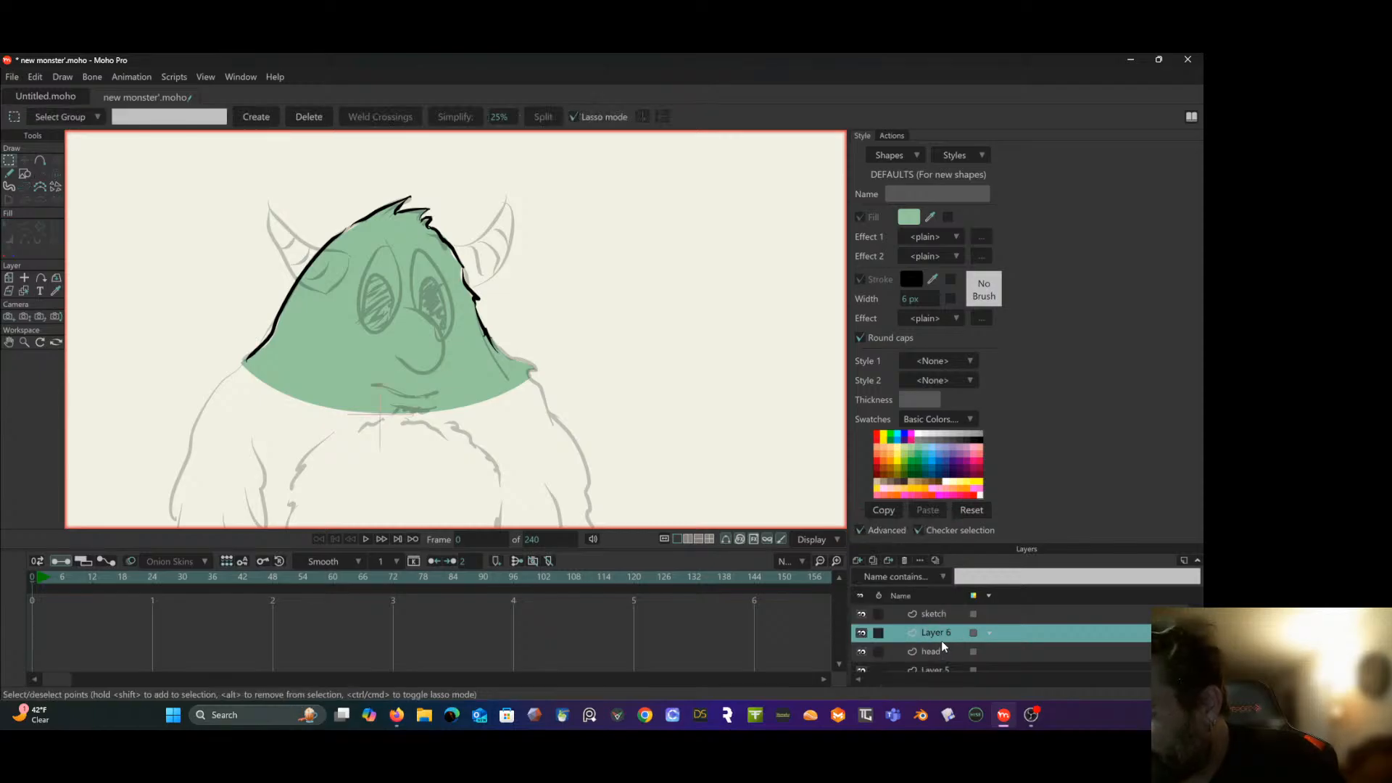
pyautogui.doubleClick(938, 635)
pyautogui.write('horn')
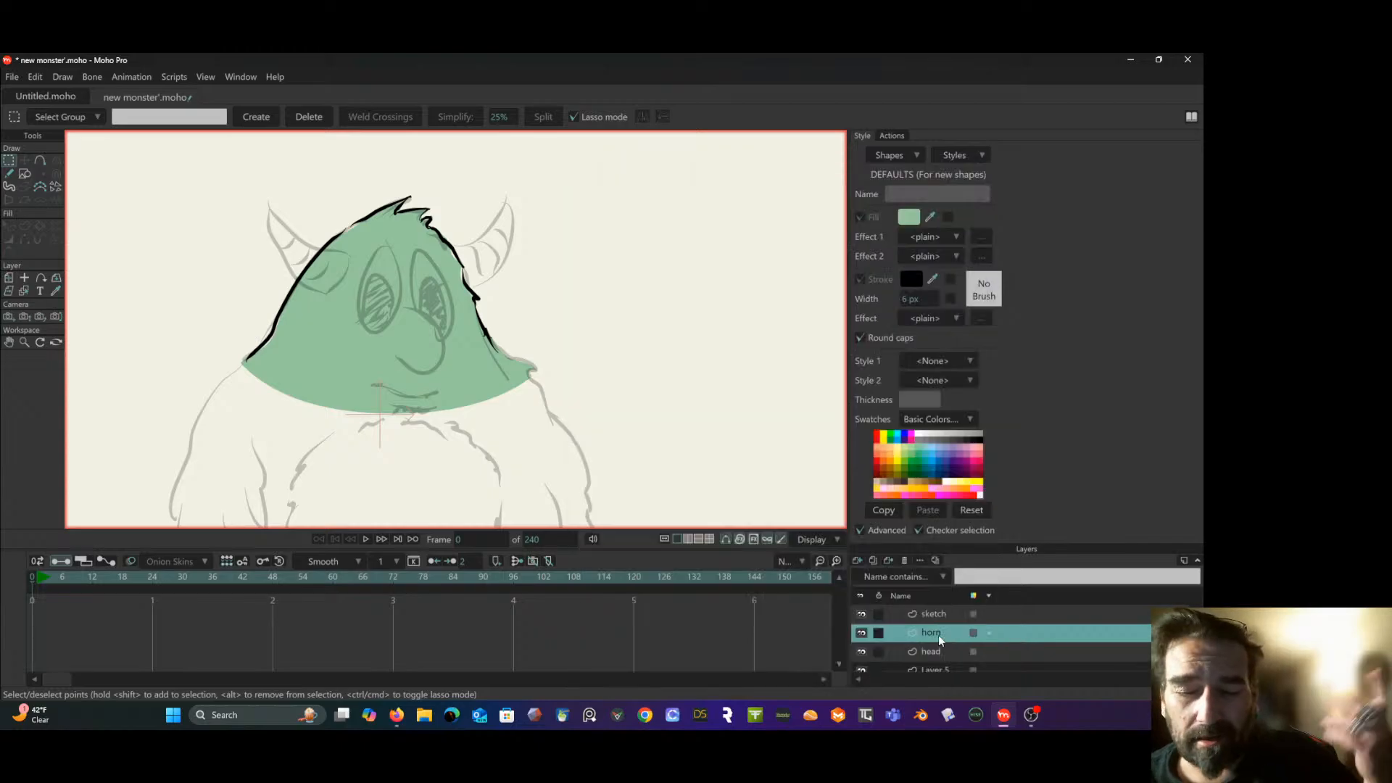
pyautogui.press('Return')
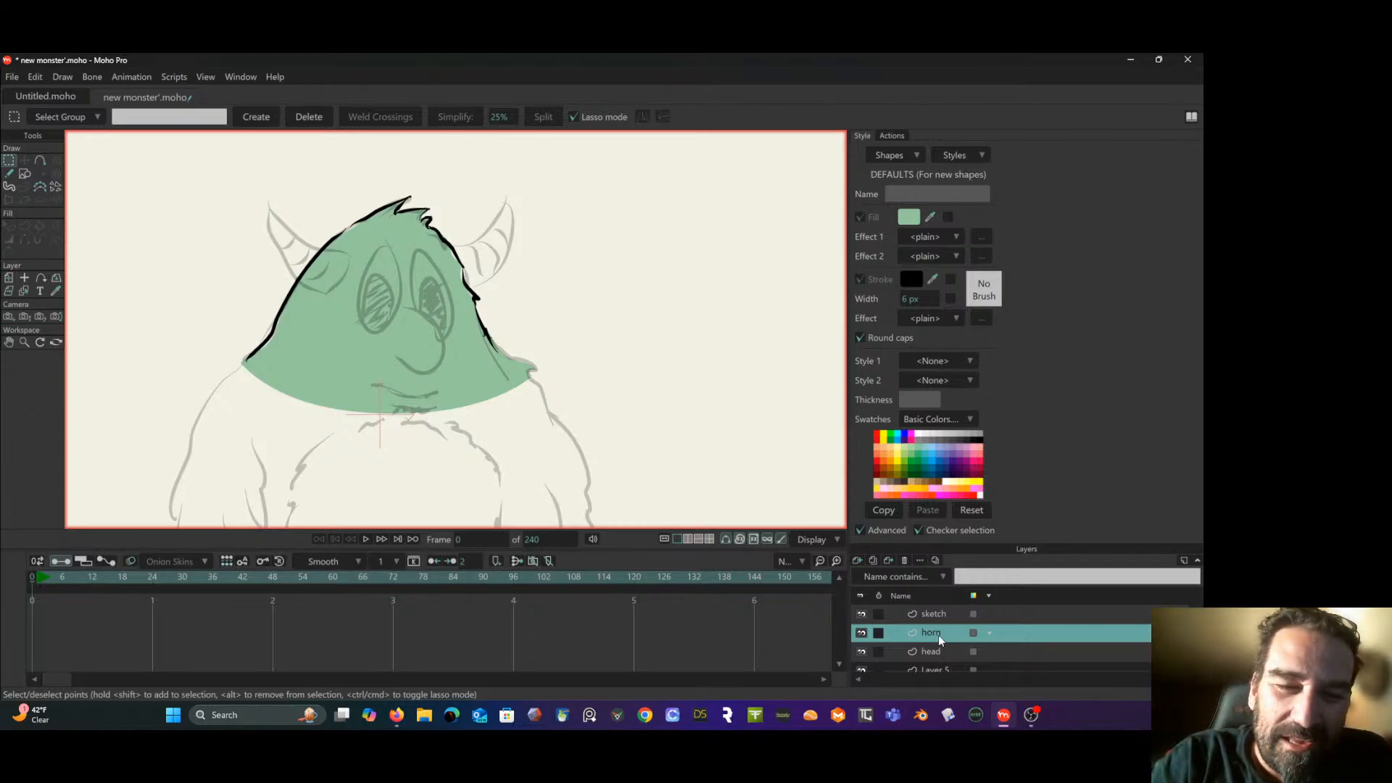
# - Set the default fill color for new shapes to a pale yellow, ready for drawing a filled ellipse
pyautogui.click(27, 173)
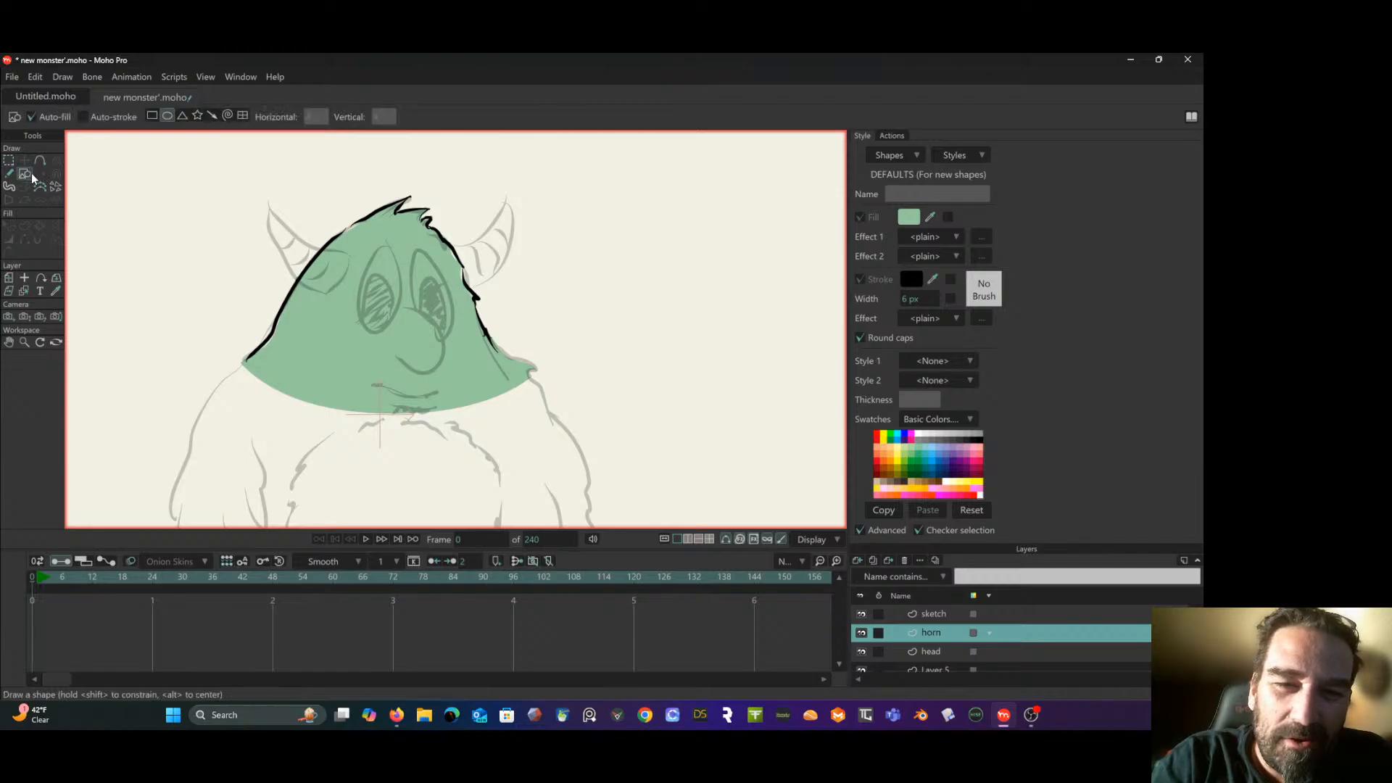
pyautogui.click(908, 216)
pyautogui.click(710, 544)
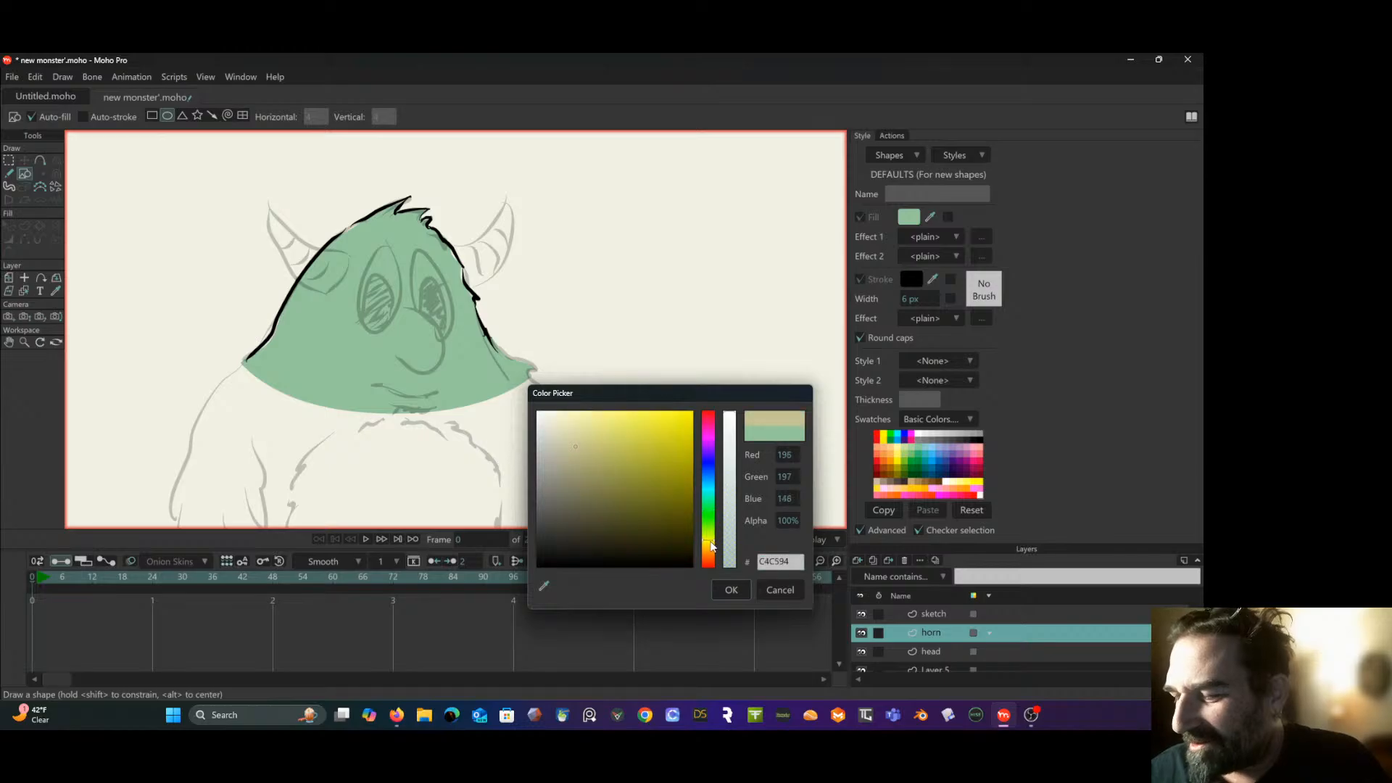
pyautogui.moveTo(668, 493); pyautogui.dragTo(582, 423)
pyautogui.click(747, 587)
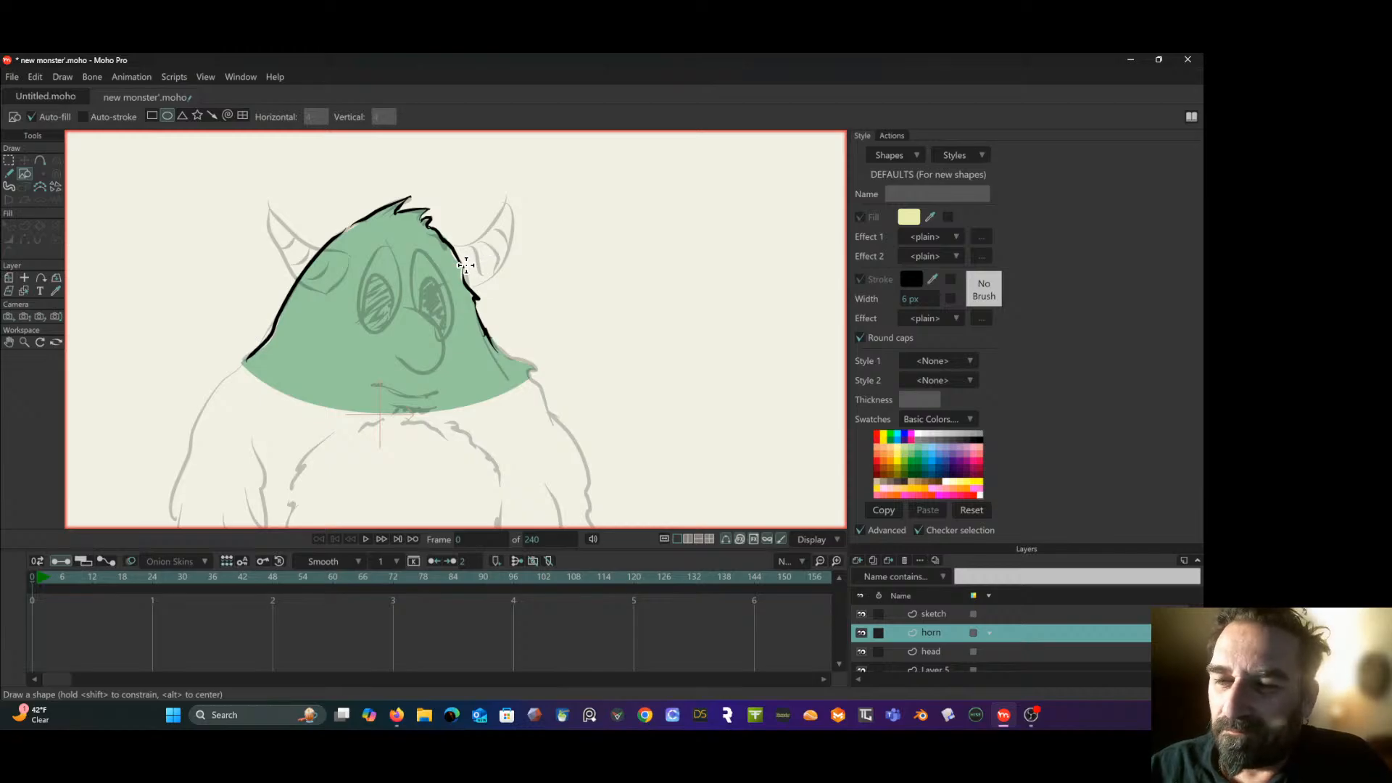
# - Draw a pale yellow ellipse over the sketched right horn, center it there, and erase everything outside the horn's sketch lines
pyautogui.moveTo(464, 270); pyautogui.dragTo(582, 158)
pyautogui.click(24, 160)
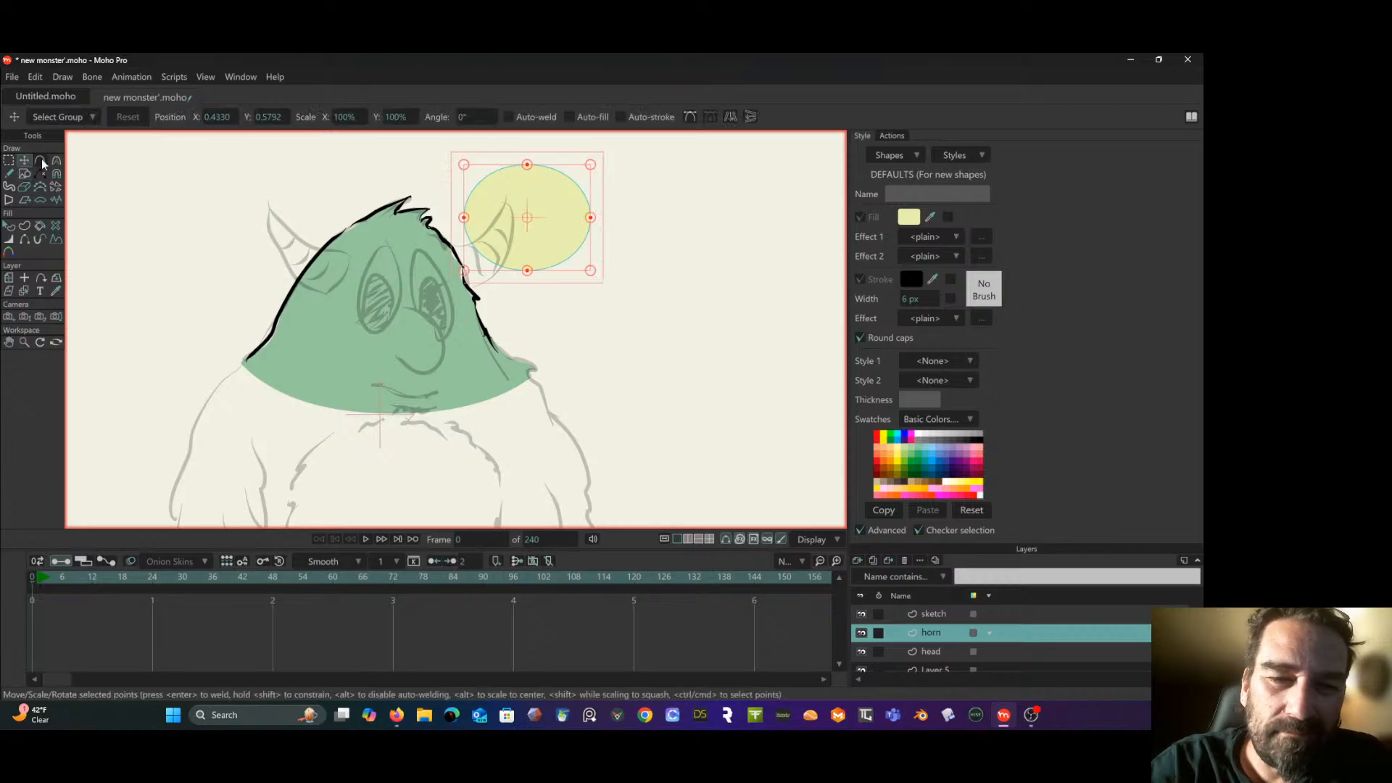
pyautogui.moveTo(534, 222); pyautogui.dragTo(498, 249)
pyautogui.click(24, 186)
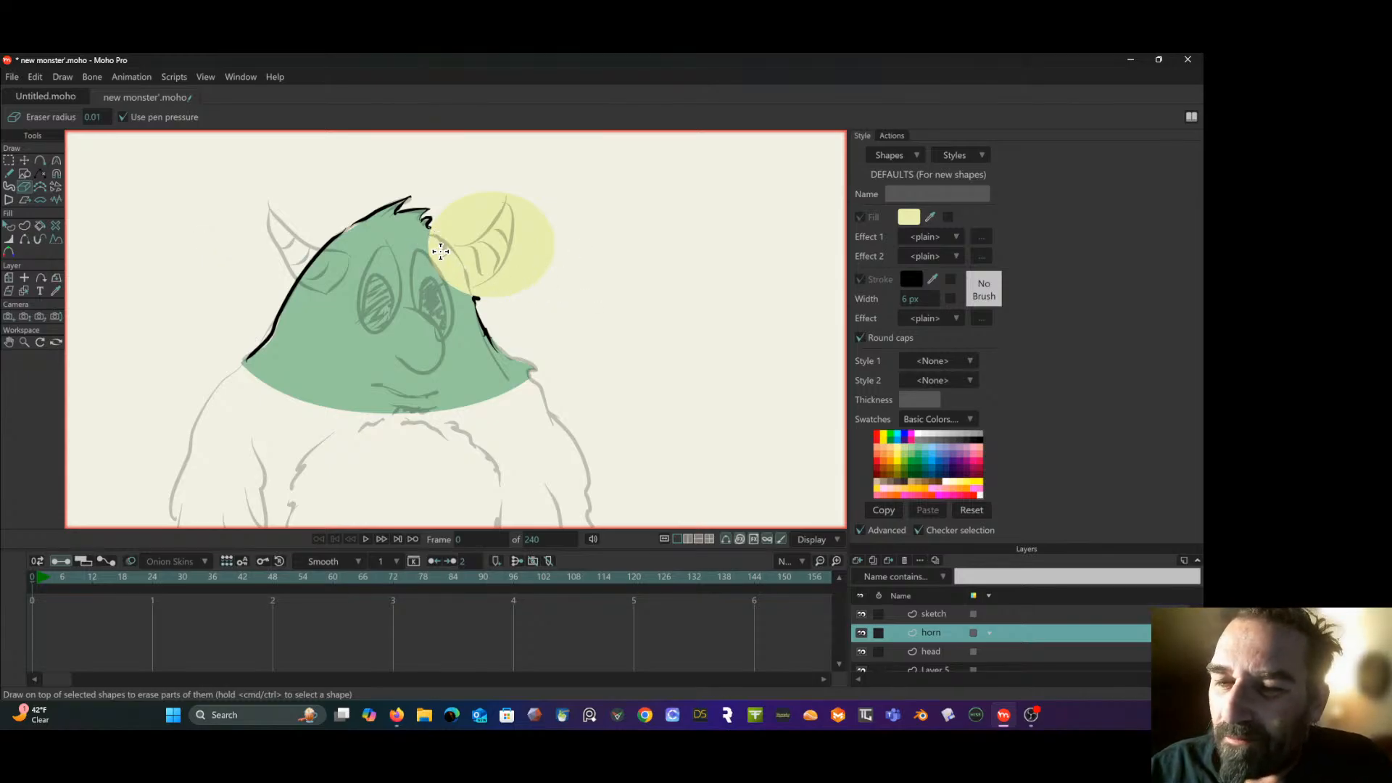
pyautogui.moveTo(440, 251)
pyautogui.mouseDown()
pyautogui.moveTo(459, 283)
pyautogui.moveTo(428, 236)
pyautogui.moveTo(459, 290)
pyautogui.moveTo(424, 234)
pyautogui.moveTo(447, 292)
pyautogui.moveTo(446, 252)
pyautogui.moveTo(465, 292)
pyautogui.moveTo(512, 256)
pyautogui.moveTo(506, 197)
pyautogui.moveTo(527, 242)
pyautogui.moveTo(524, 199)
pyautogui.moveTo(463, 241)
pyautogui.moveTo(504, 194)
pyautogui.moveTo(455, 223)
pyautogui.moveTo(444, 208)
pyautogui.moveTo(494, 194)
pyautogui.moveTo(470, 234)
pyautogui.moveTo(500, 188)
pyautogui.moveTo(452, 226)
pyautogui.moveTo(476, 187)
pyautogui.moveTo(441, 202)
pyautogui.moveTo(543, 220)
pyautogui.moveTo(532, 211)
pyautogui.moveTo(515, 268)
pyautogui.moveTo(529, 216)
pyautogui.moveTo(550, 203)
pyautogui.moveTo(520, 238)
pyautogui.moveTo(550, 217)
pyautogui.moveTo(555, 232)
pyautogui.moveTo(473, 302)
pyautogui.mouseUp()
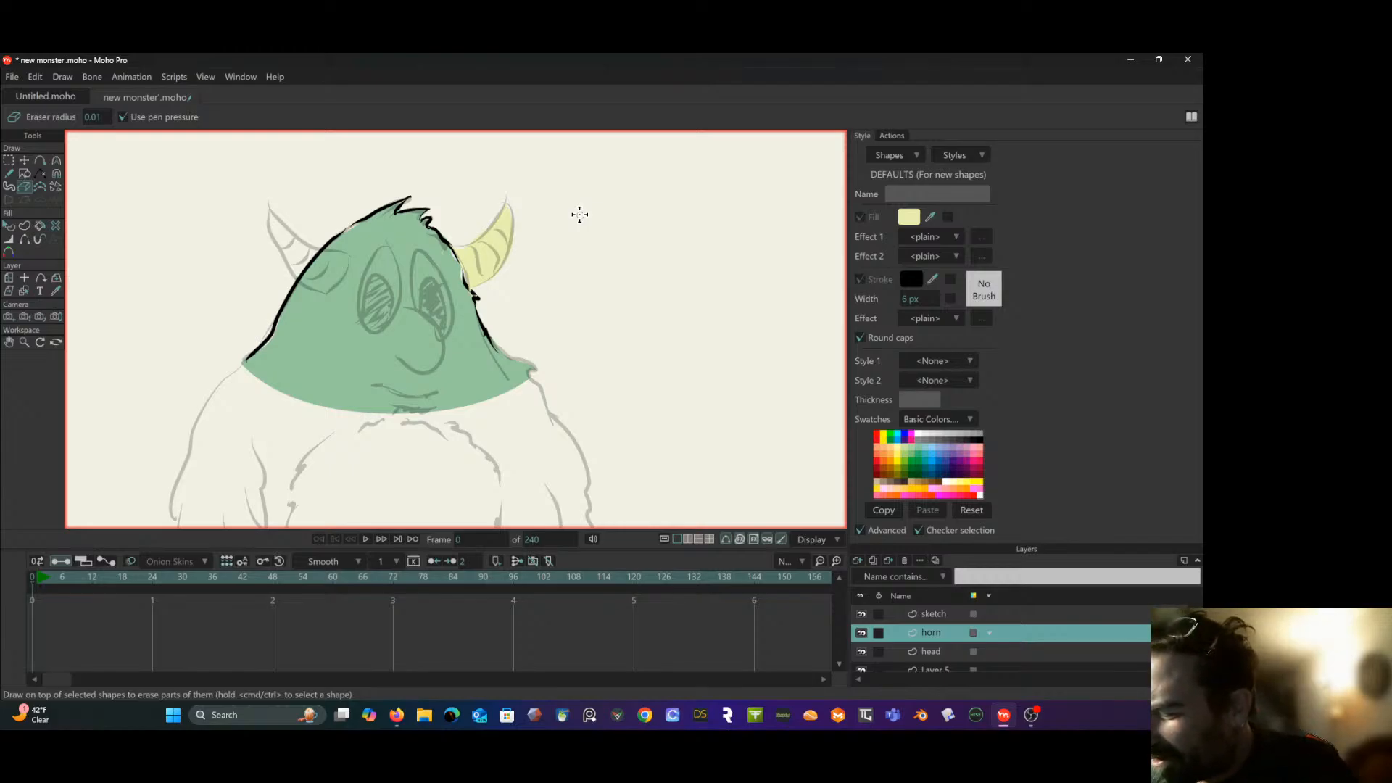
# - Add another vector layer above the "horn" layer and name it "harn 2"
pyautogui.click(857, 560)
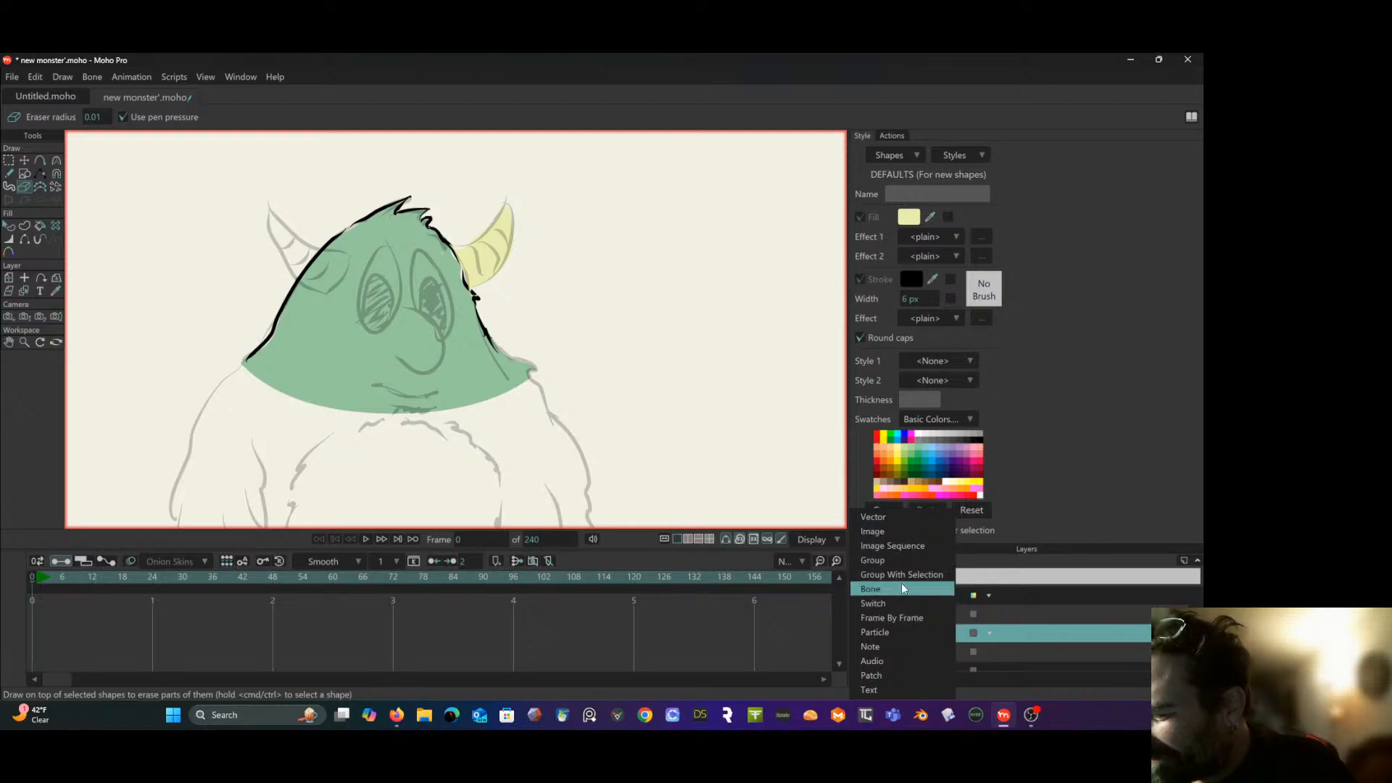
pyautogui.click(898, 515)
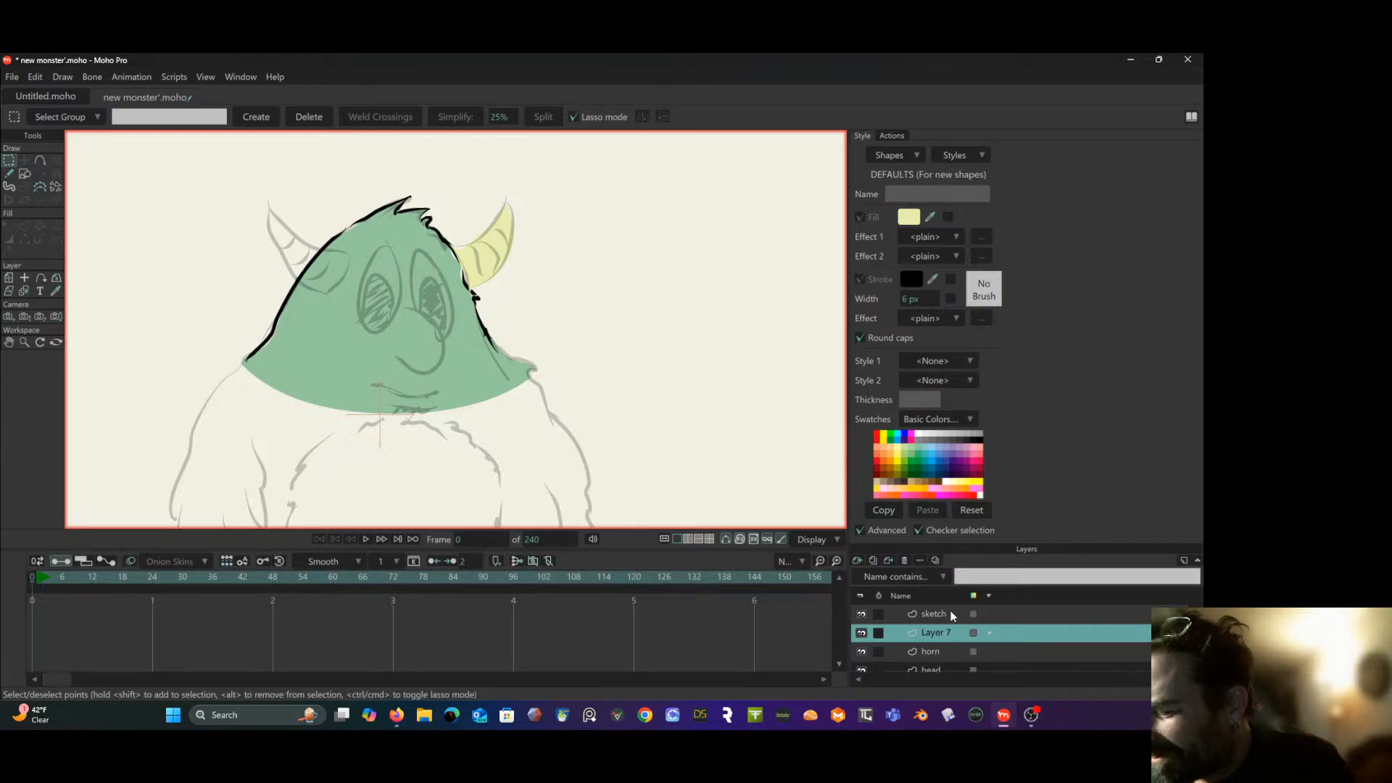
pyautogui.doubleClick(943, 634)
pyautogui.moveTo(952, 631); pyautogui.dragTo(913, 633)
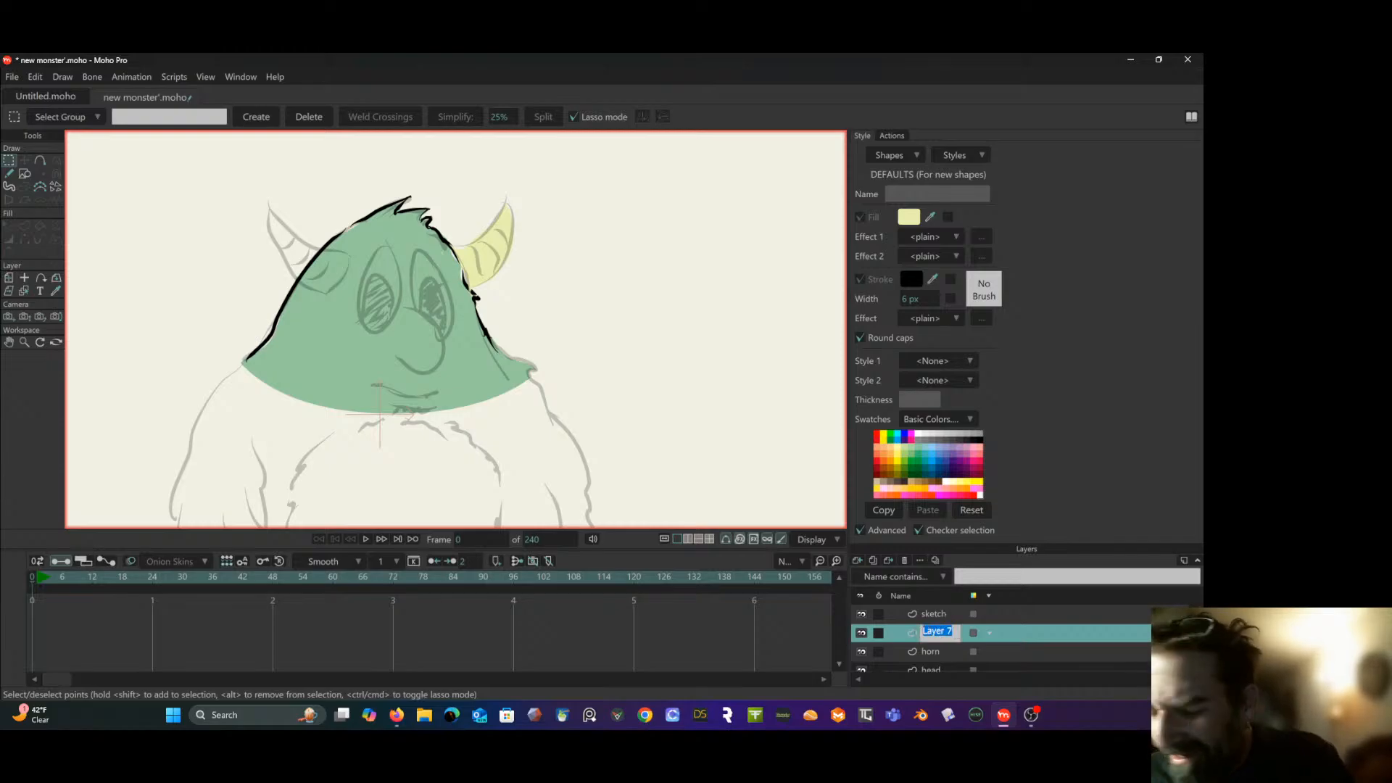
pyautogui.write('harn 2')
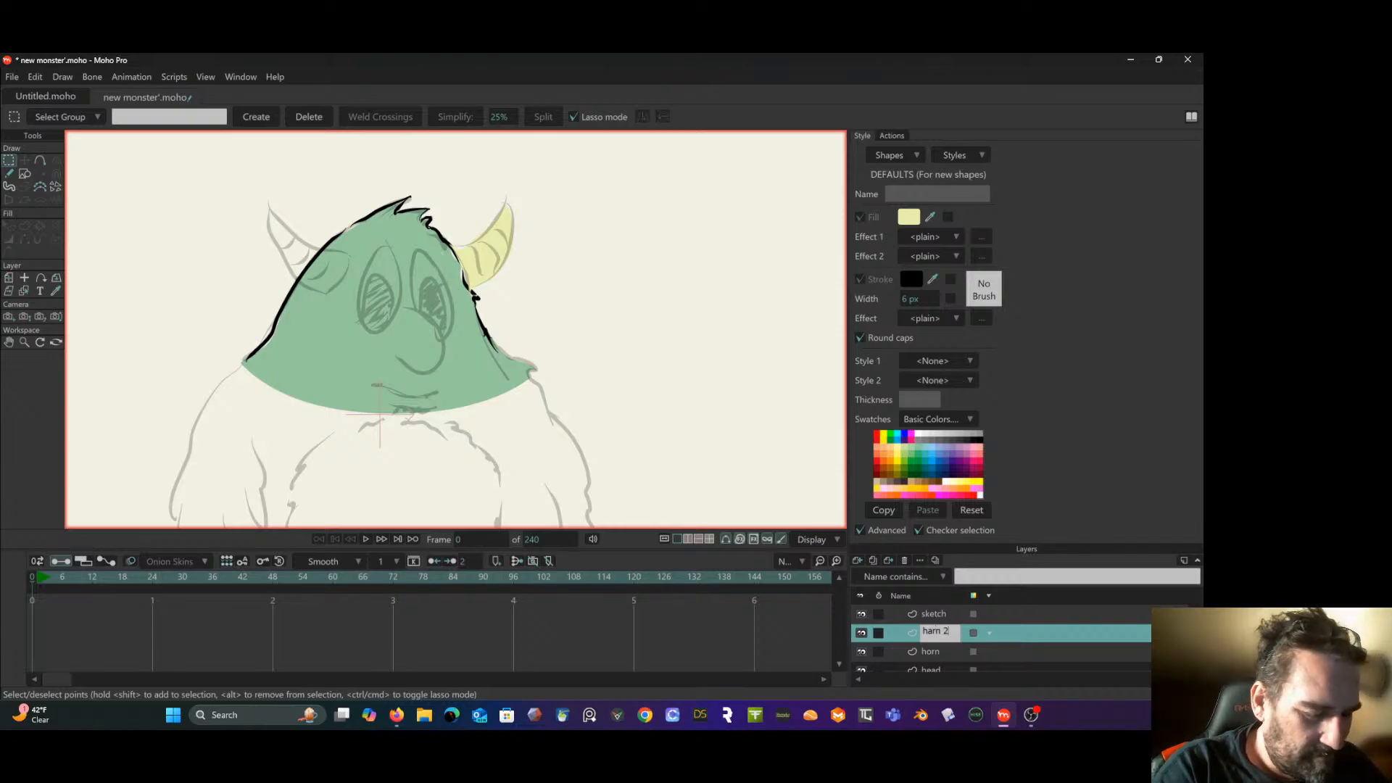
pyautogui.press('Return')
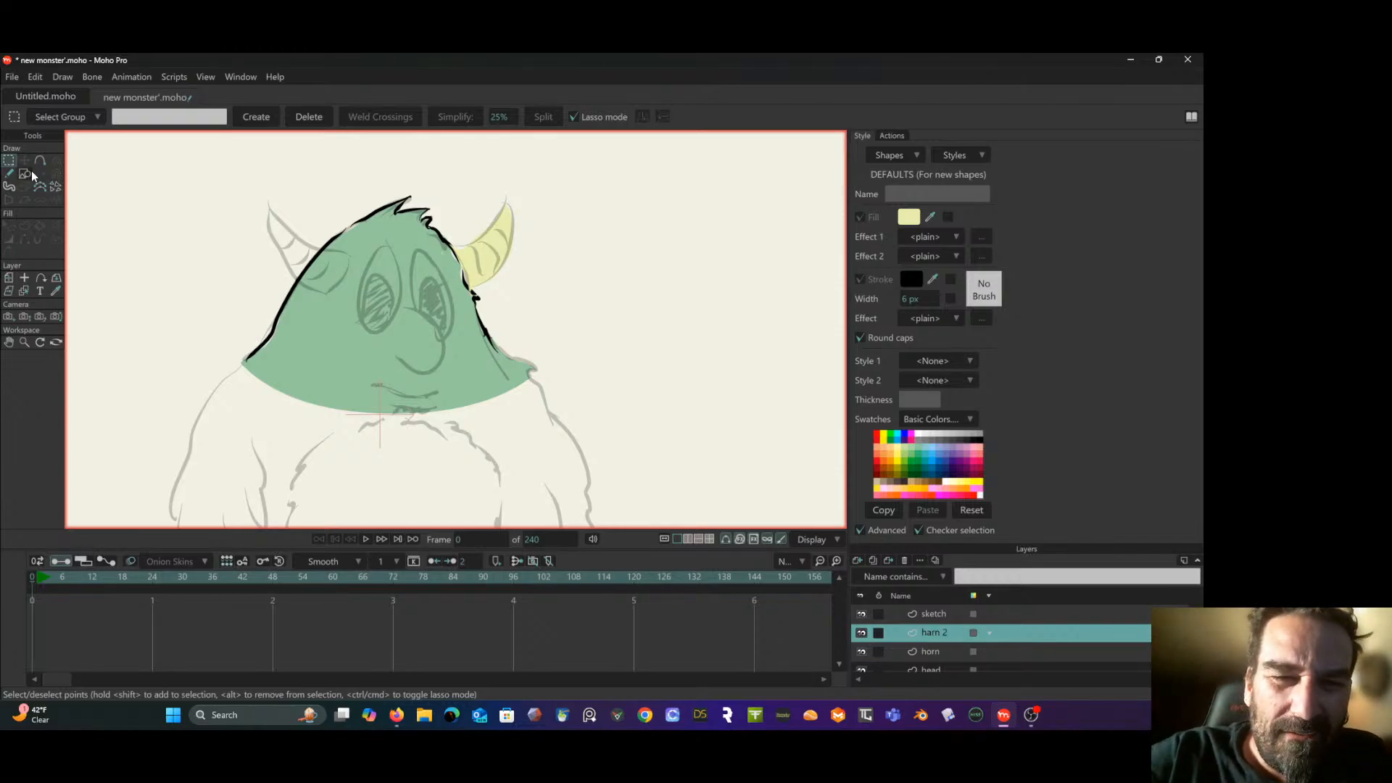
# - Paint the left horn on the "harn 2" layer with the Blob Brush, following the sketch, and trim its bumpy upper edge with the Eraser
pyautogui.click(9, 174)
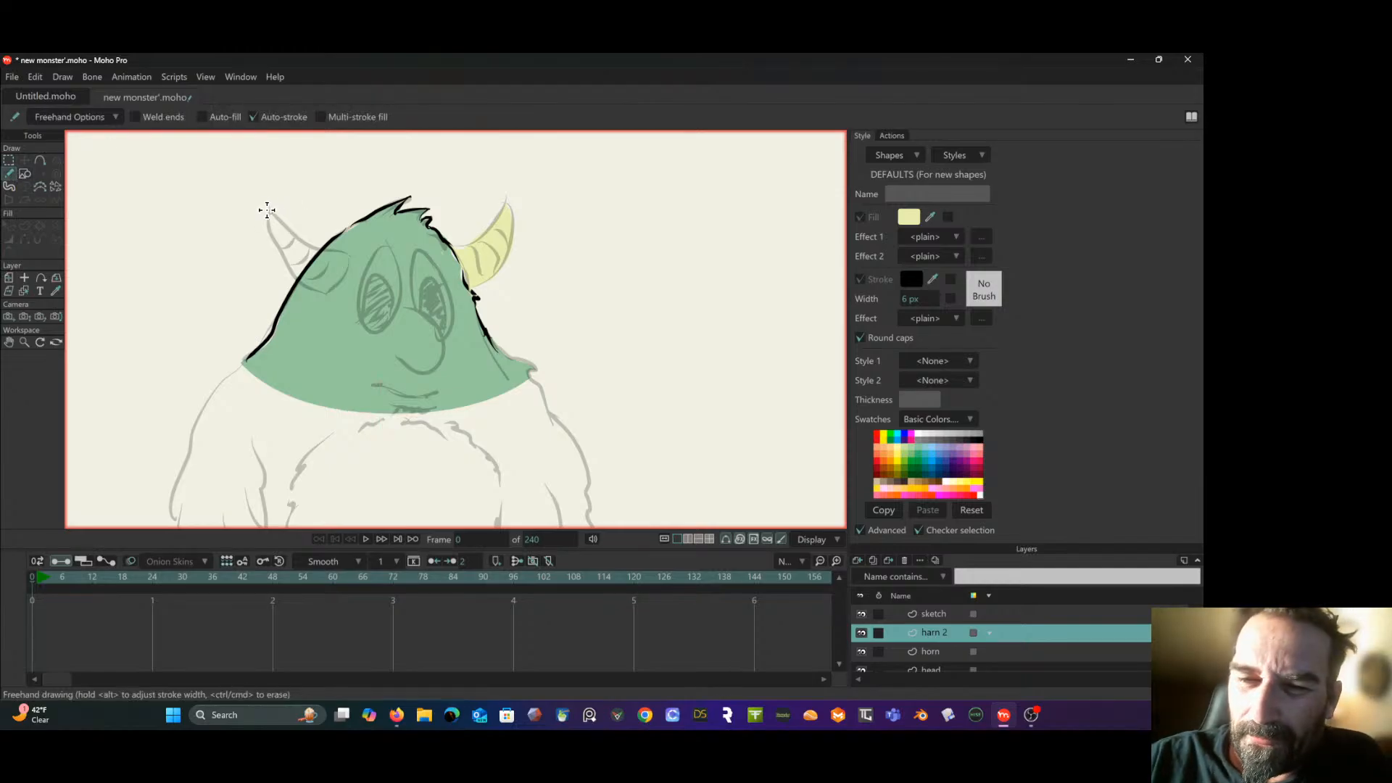
pyautogui.click(9, 187)
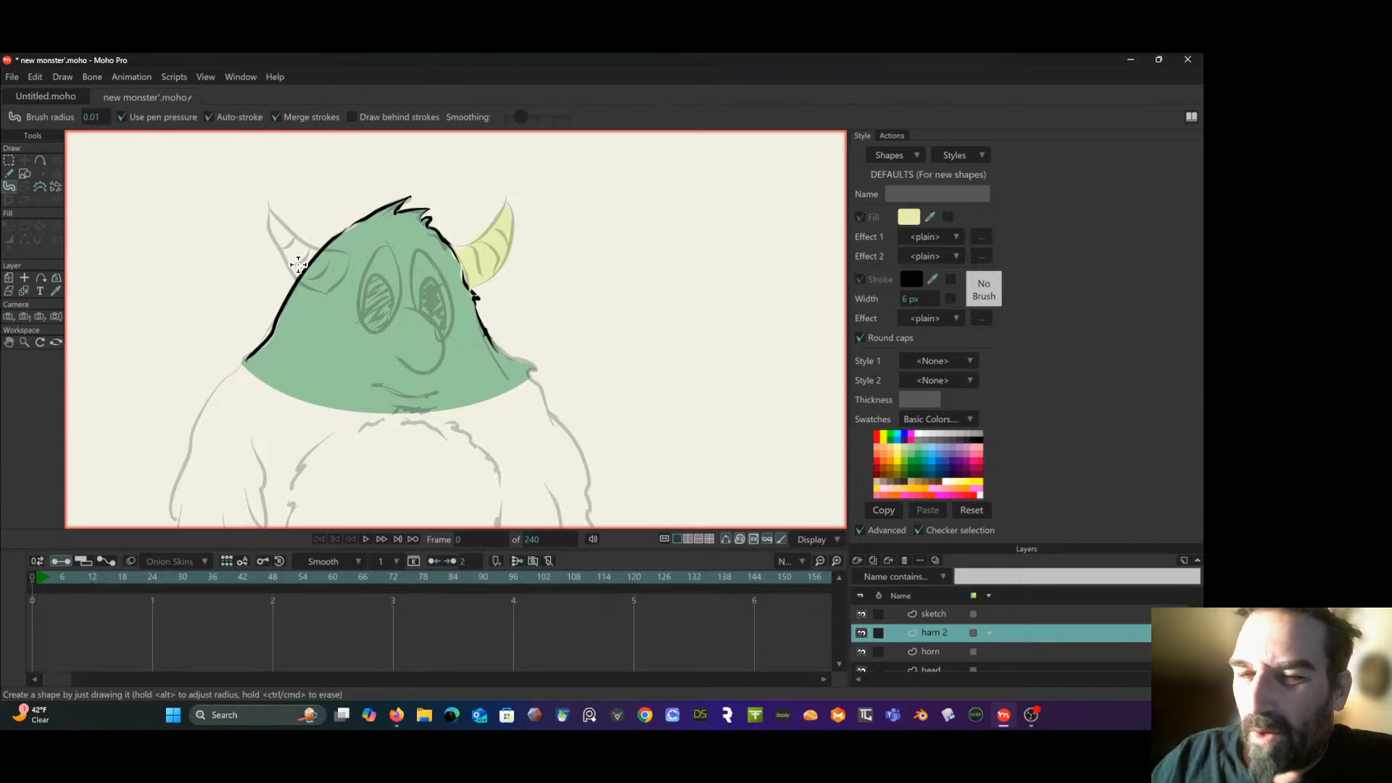
pyautogui.moveTo(298, 264)
pyautogui.mouseDown()
pyautogui.moveTo(269, 213)
pyautogui.moveTo(306, 280)
pyautogui.moveTo(294, 253)
pyautogui.moveTo(344, 256)
pyautogui.moveTo(326, 271)
pyautogui.moveTo(290, 237)
pyautogui.moveTo(290, 252)
pyautogui.moveTo(334, 256)
pyautogui.moveTo(283, 232)
pyautogui.moveTo(339, 262)
pyautogui.moveTo(332, 284)
pyautogui.moveTo(350, 266)
pyautogui.moveTo(326, 260)
pyautogui.mouseUp()
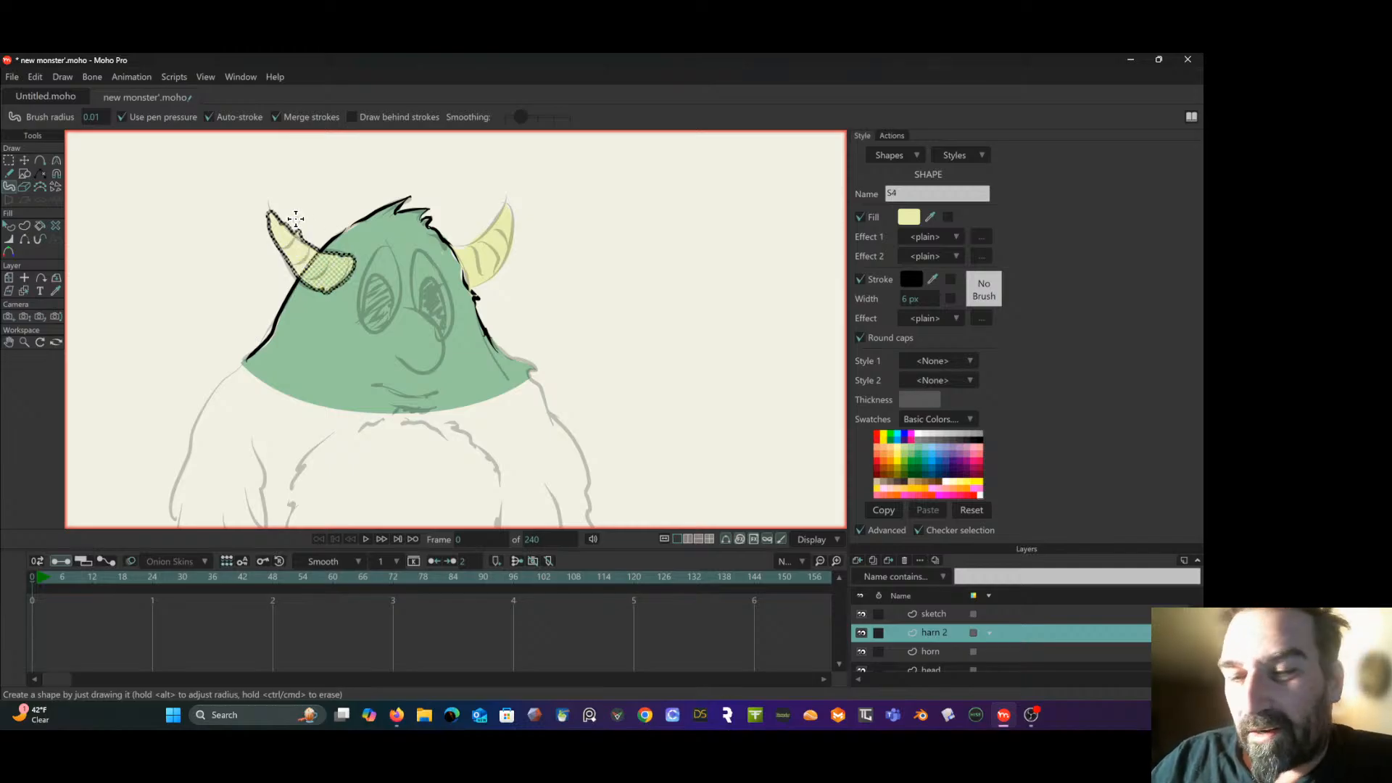
pyautogui.click(24, 187)
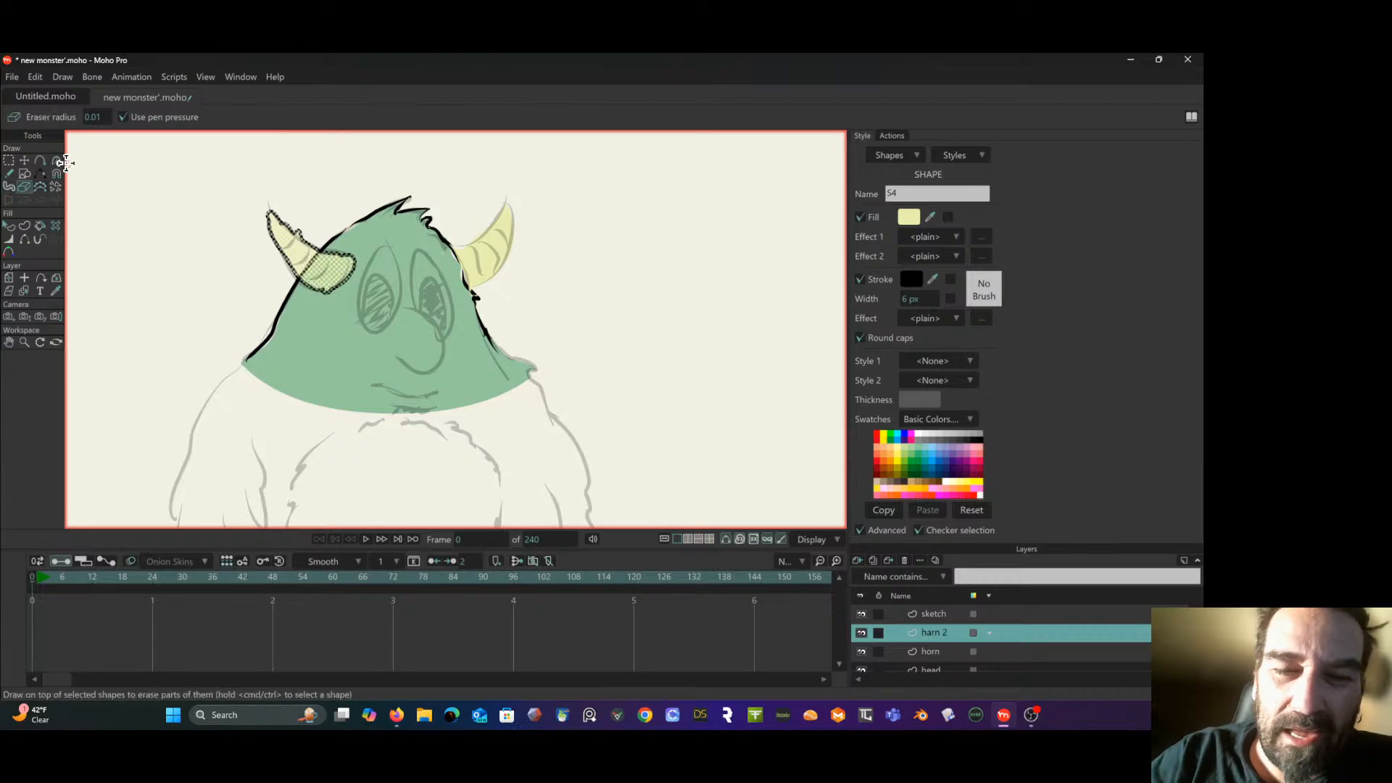
pyautogui.moveTo(301, 235); pyautogui.dragTo(281, 216)
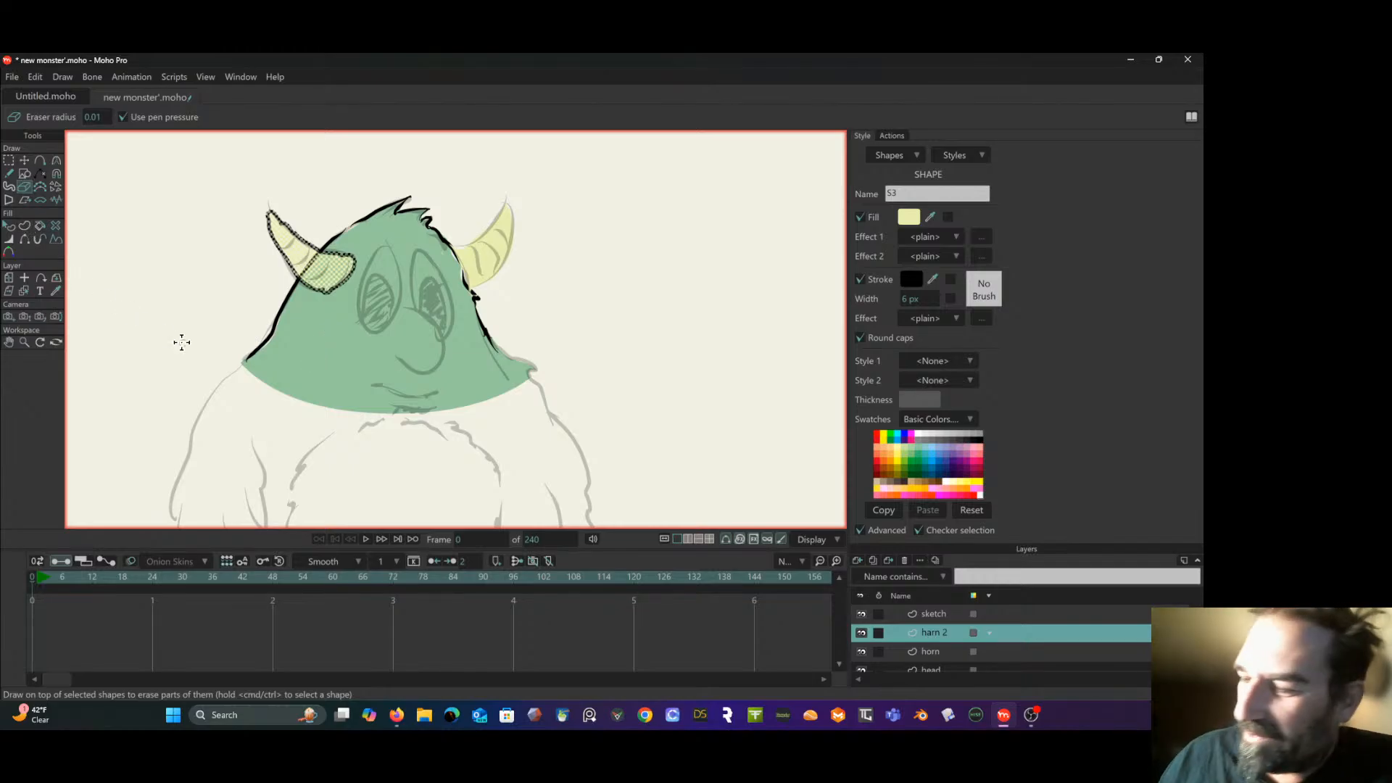
# - Delete the "horn" layer containing the erased-ellipse version of the right horn
pyautogui.click(950, 650)
pyautogui.rightClick(951, 647)
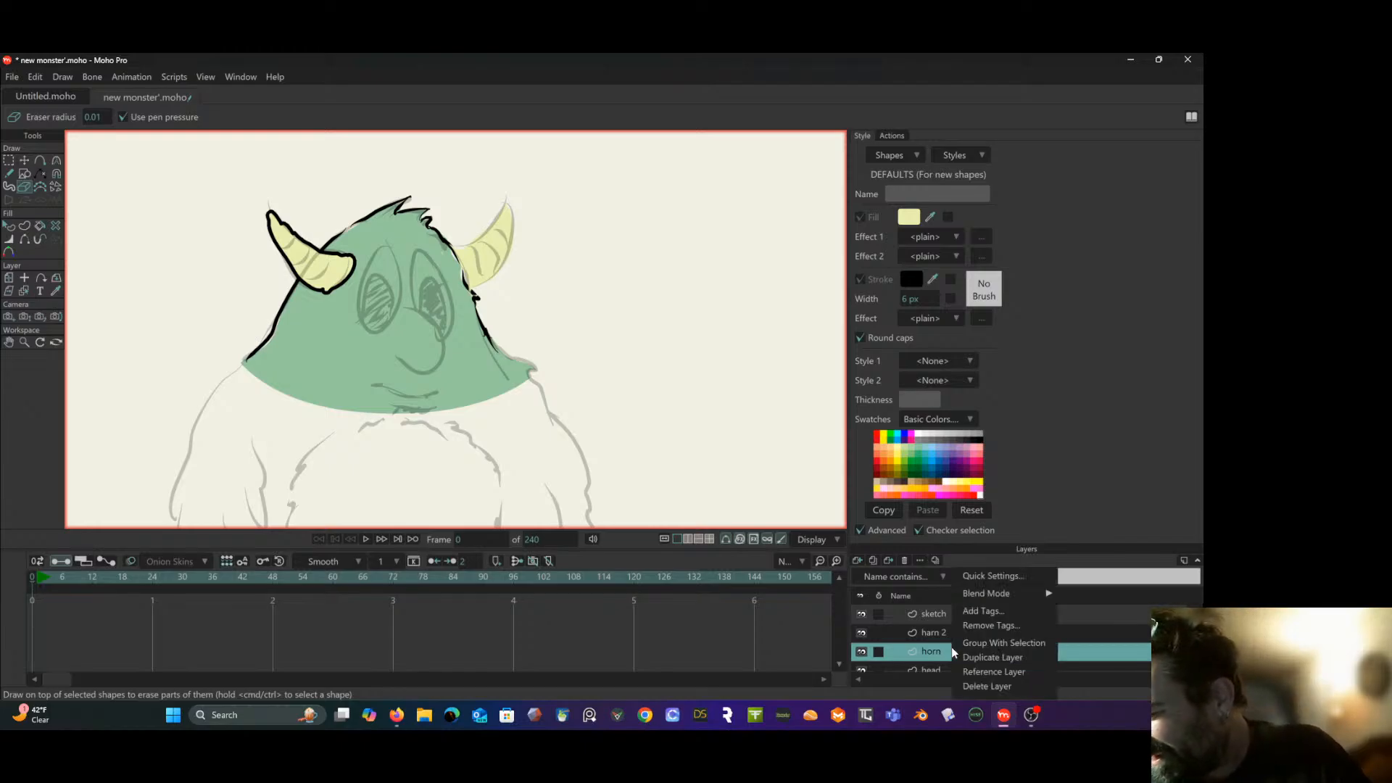
pyautogui.click(1002, 681)
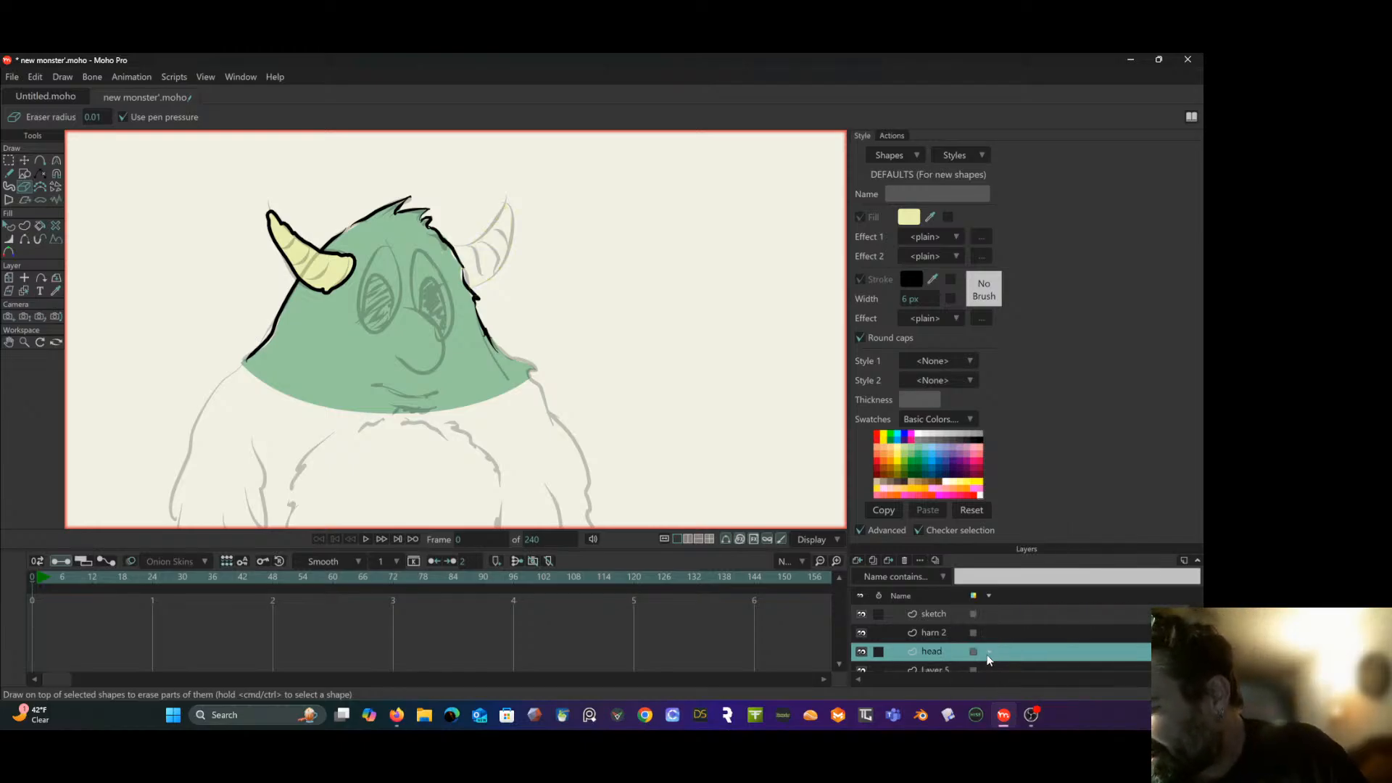
# - Add a new vector layer, place it below the "head" layer, and name it "horn 1"
pyautogui.click(856, 560)
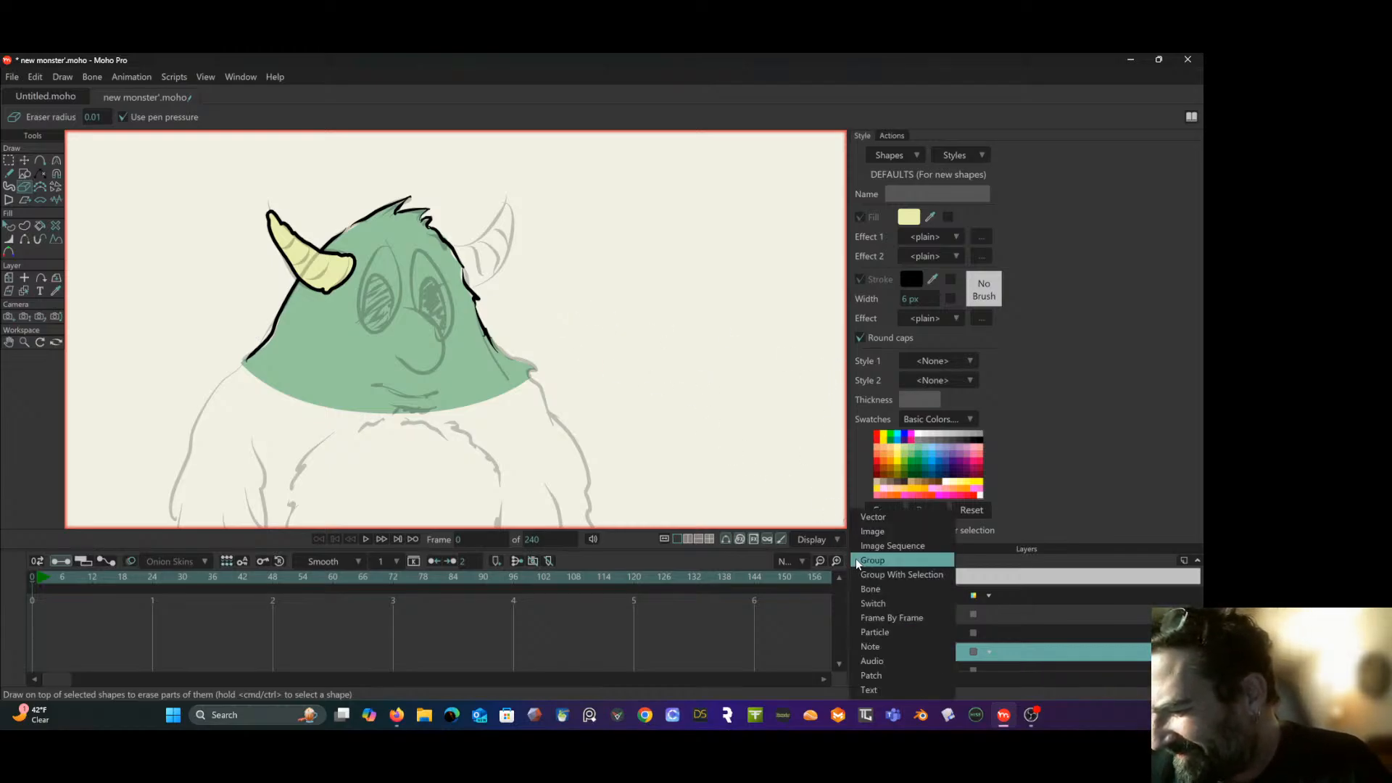
pyautogui.click(936, 575)
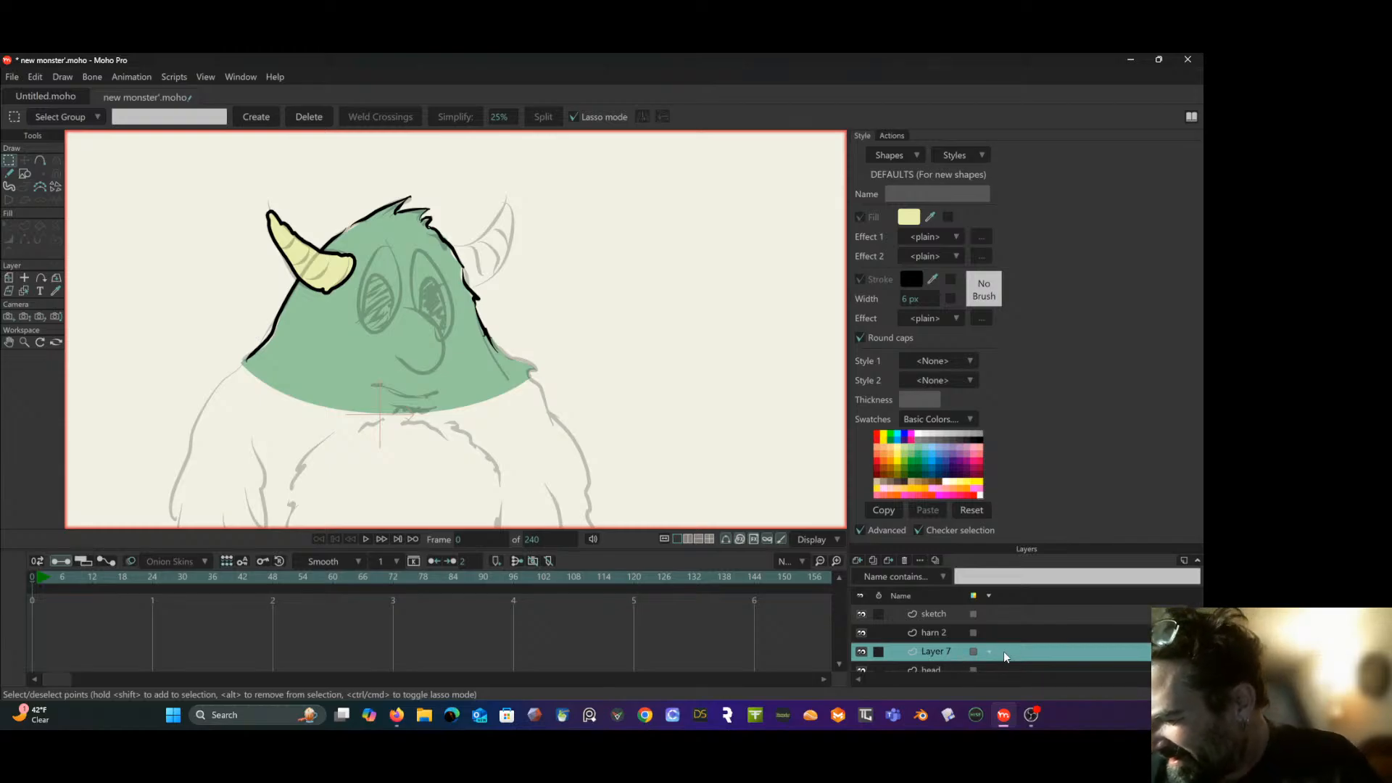
pyautogui.scroll(-1, 1003, 651)
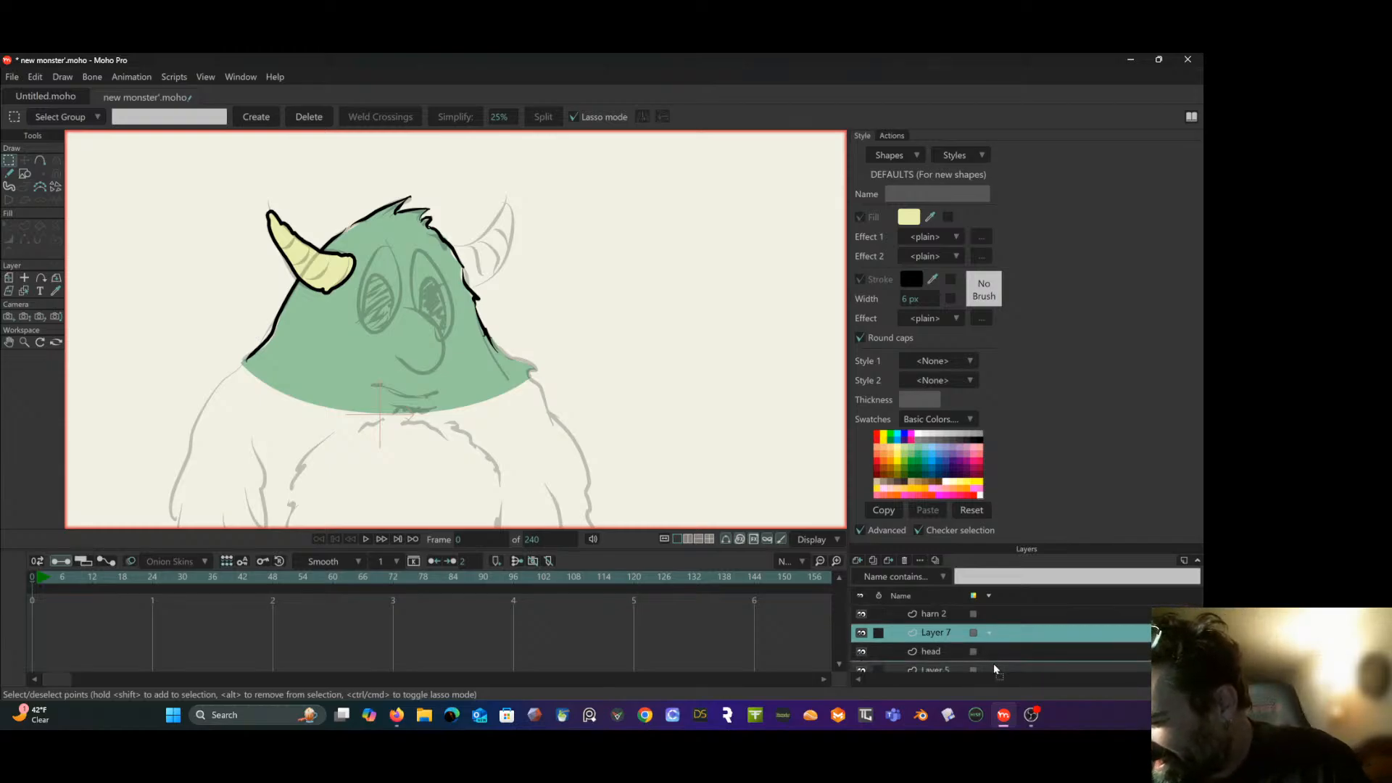
pyautogui.scroll(1, 993, 665)
pyautogui.doubleClick(946, 648)
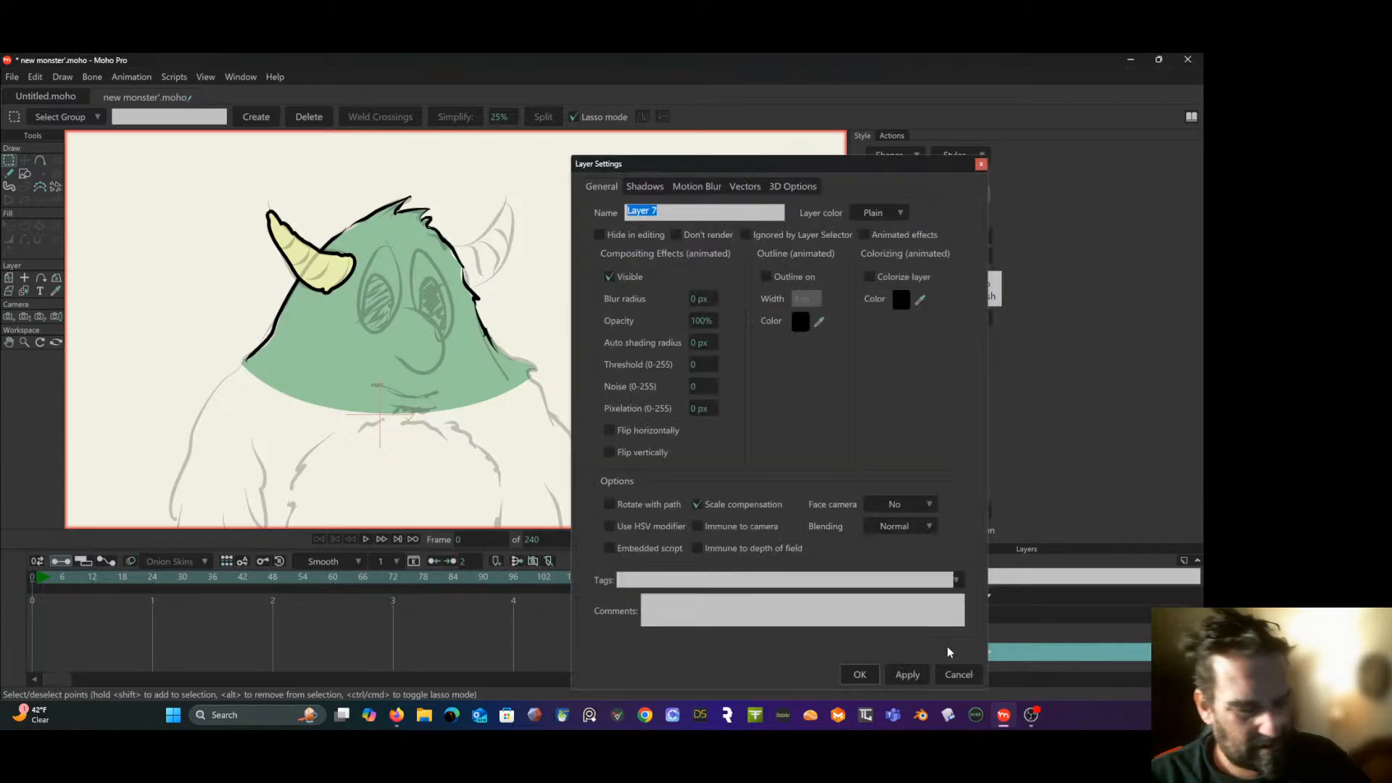
pyautogui.write('horn 1')
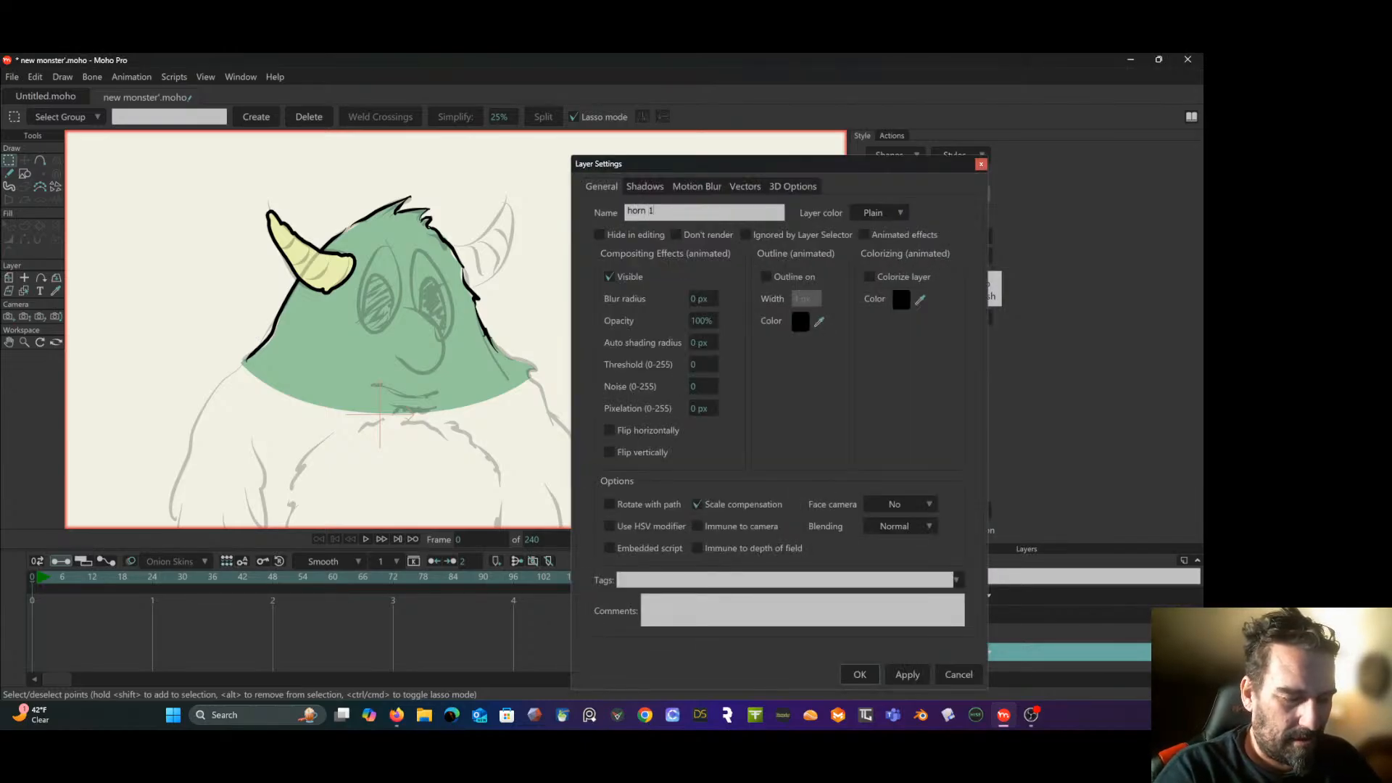
pyautogui.press('Return')
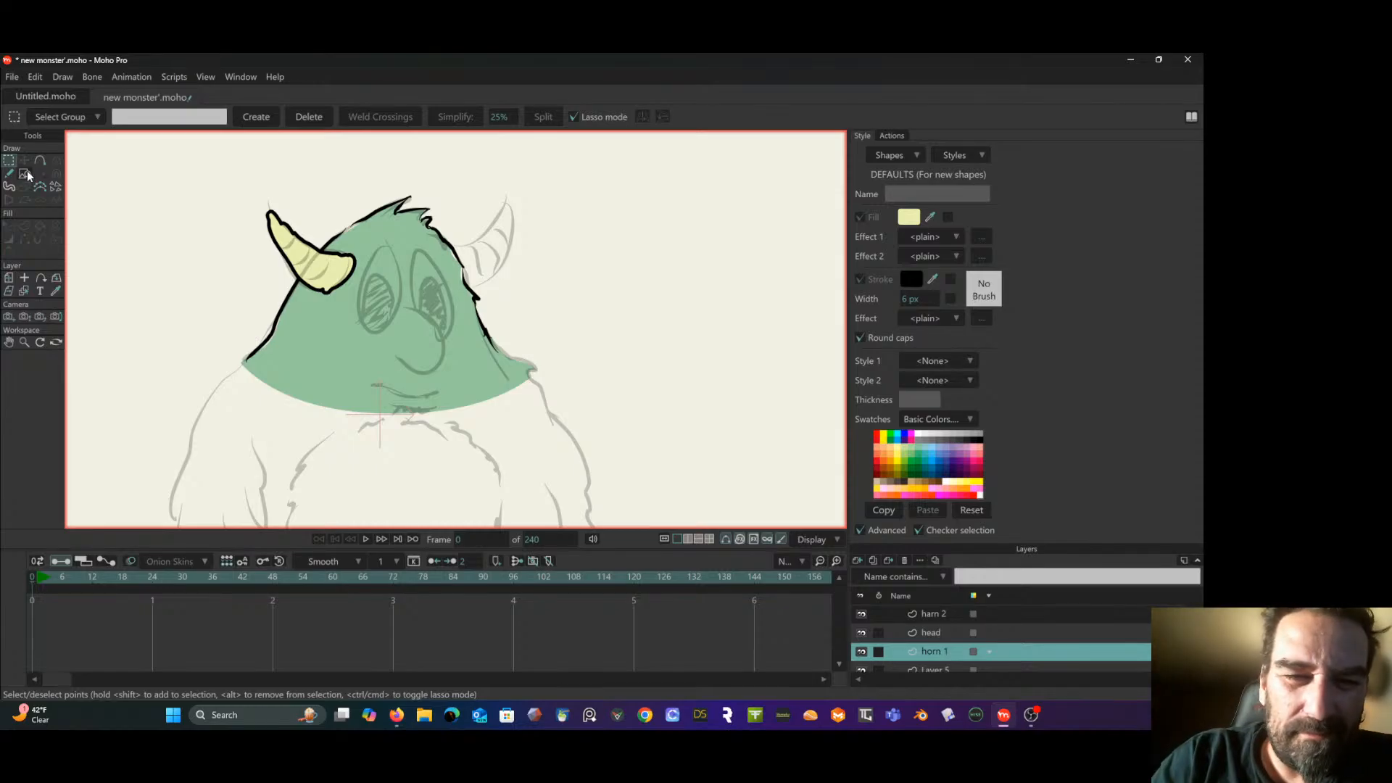
# - Paint the right horn on the "horn 1" layer with the Blob Brush, following the sketch, and make the "head" layer active
pyautogui.click(9, 187)
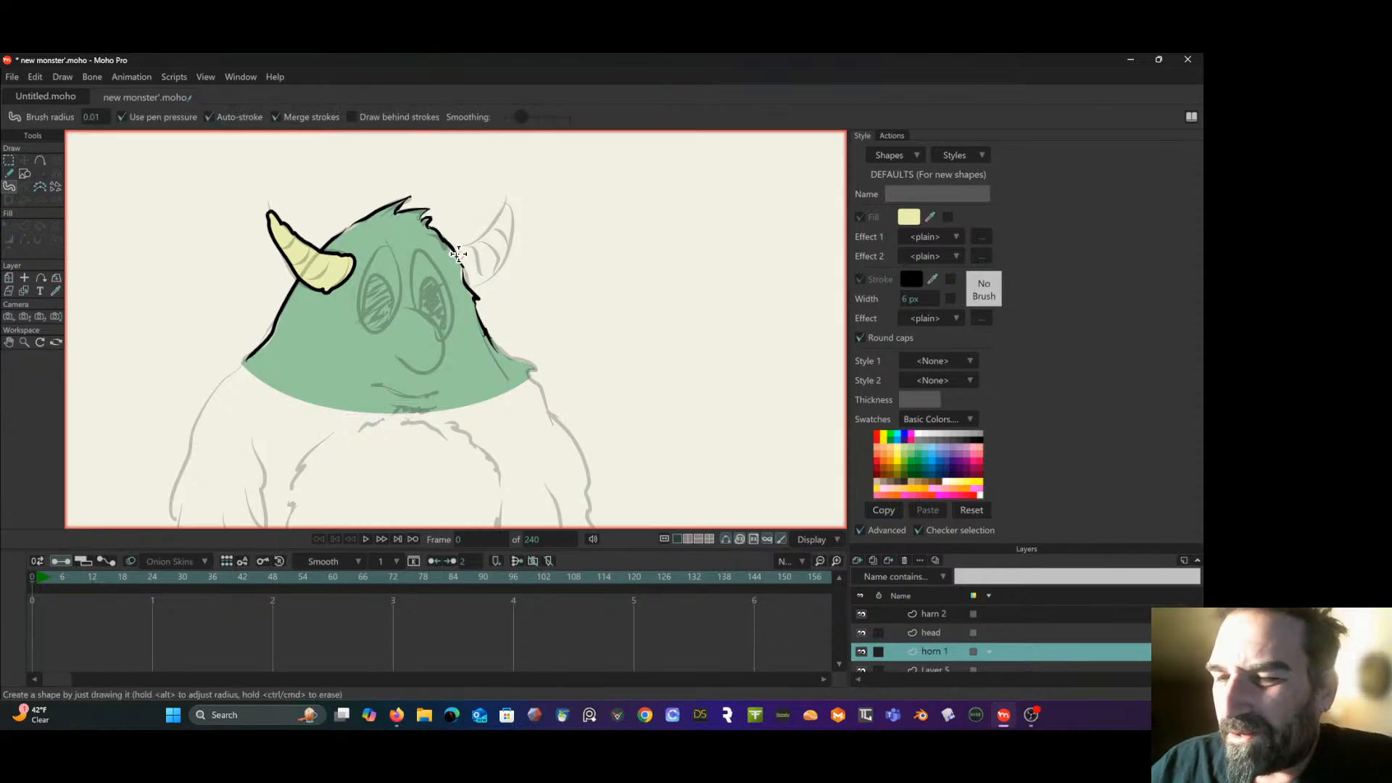
pyautogui.moveTo(453, 251)
pyautogui.mouseDown()
pyautogui.moveTo(504, 211)
pyautogui.moveTo(485, 242)
pyautogui.moveTo(509, 206)
pyautogui.moveTo(491, 272)
pyautogui.moveTo(464, 287)
pyautogui.moveTo(484, 276)
pyautogui.moveTo(463, 258)
pyautogui.moveTo(461, 284)
pyautogui.moveTo(503, 228)
pyautogui.moveTo(468, 273)
pyautogui.moveTo(493, 245)
pyautogui.mouseUp()
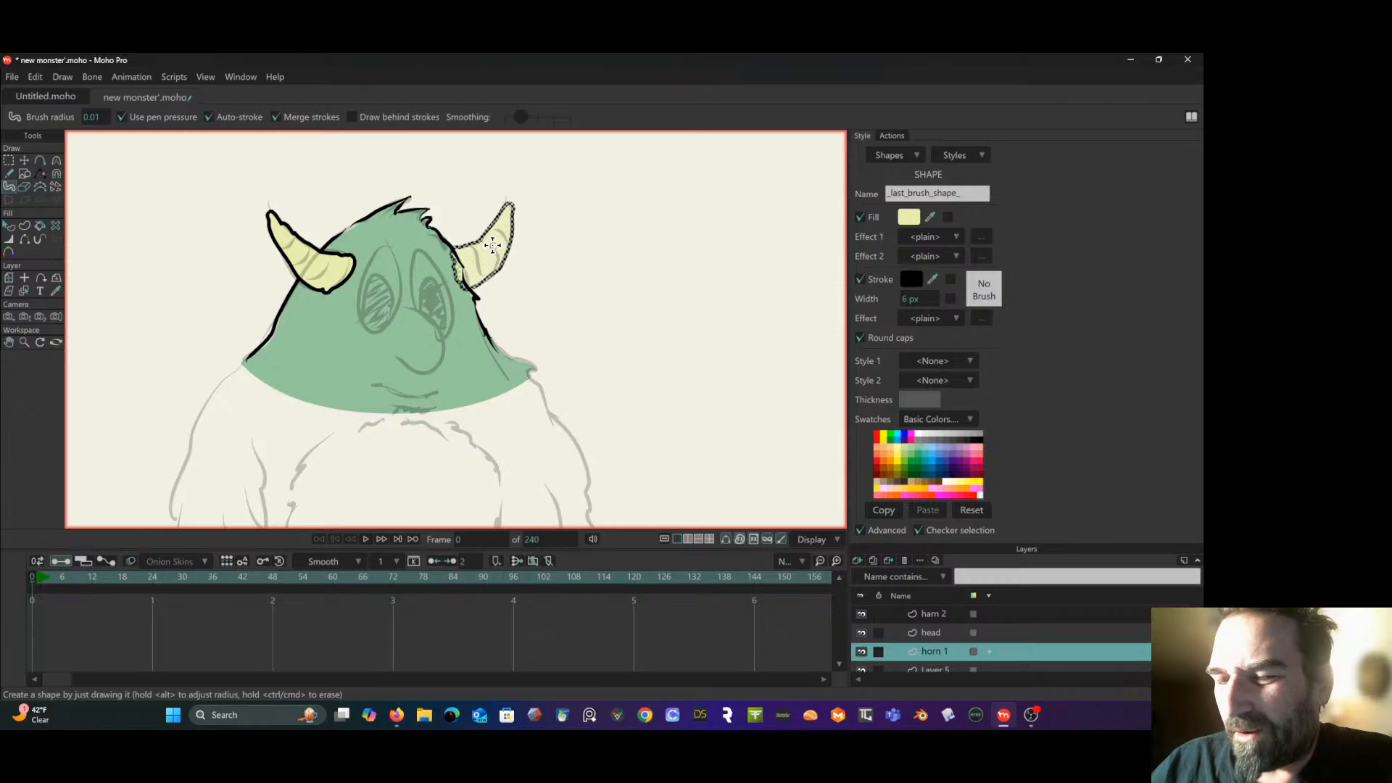
pyautogui.press('g')
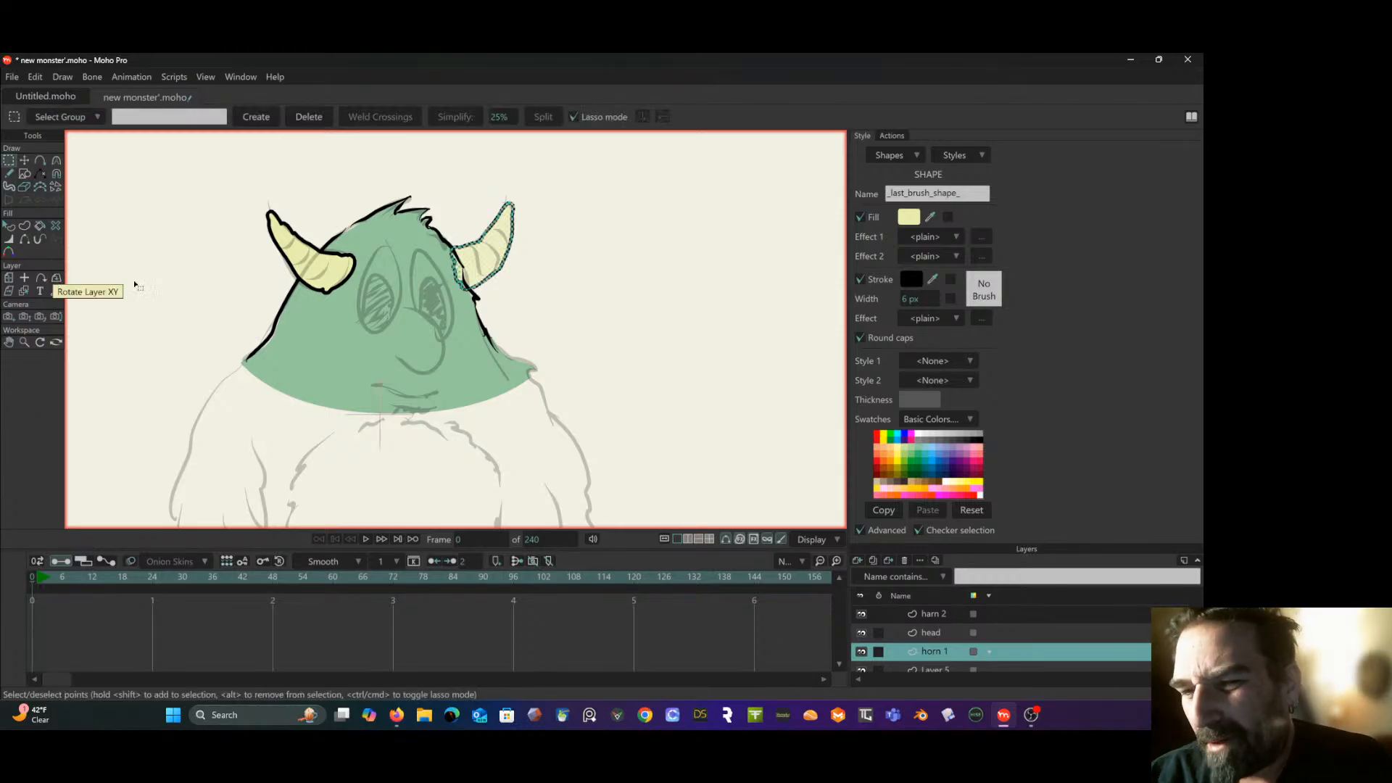
pyautogui.click(551, 296)
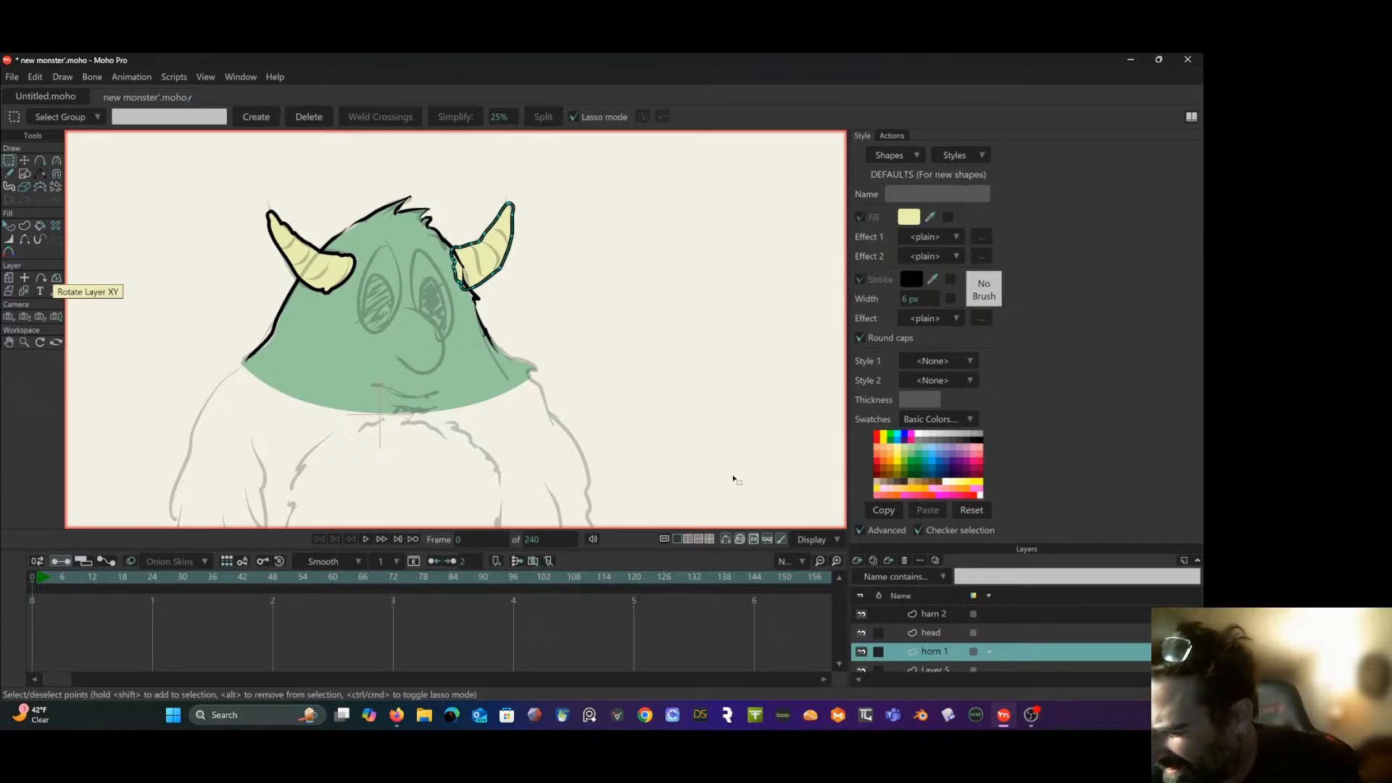
pyautogui.click(945, 633)
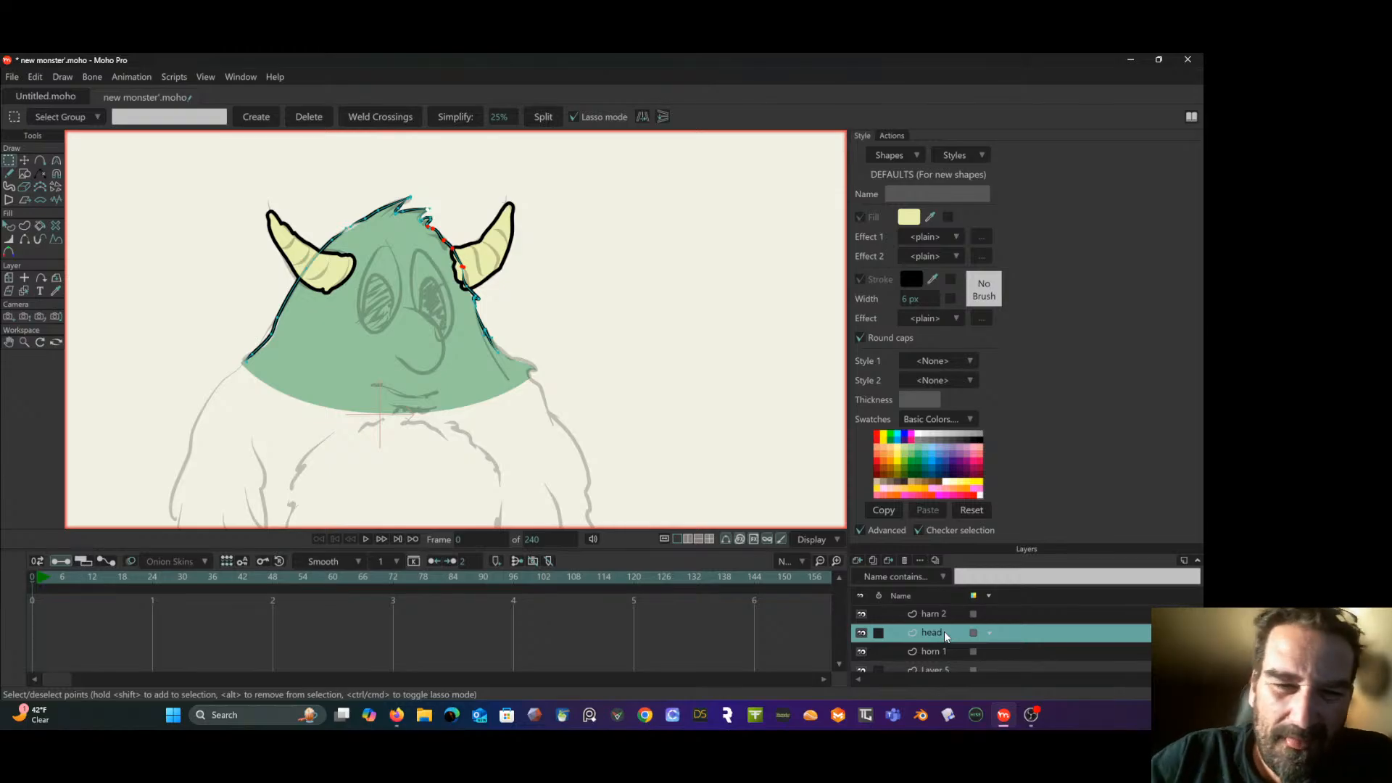
# - Try to erase the part of the head outline that crosses the base of the right horn
pyautogui.click(26, 186)
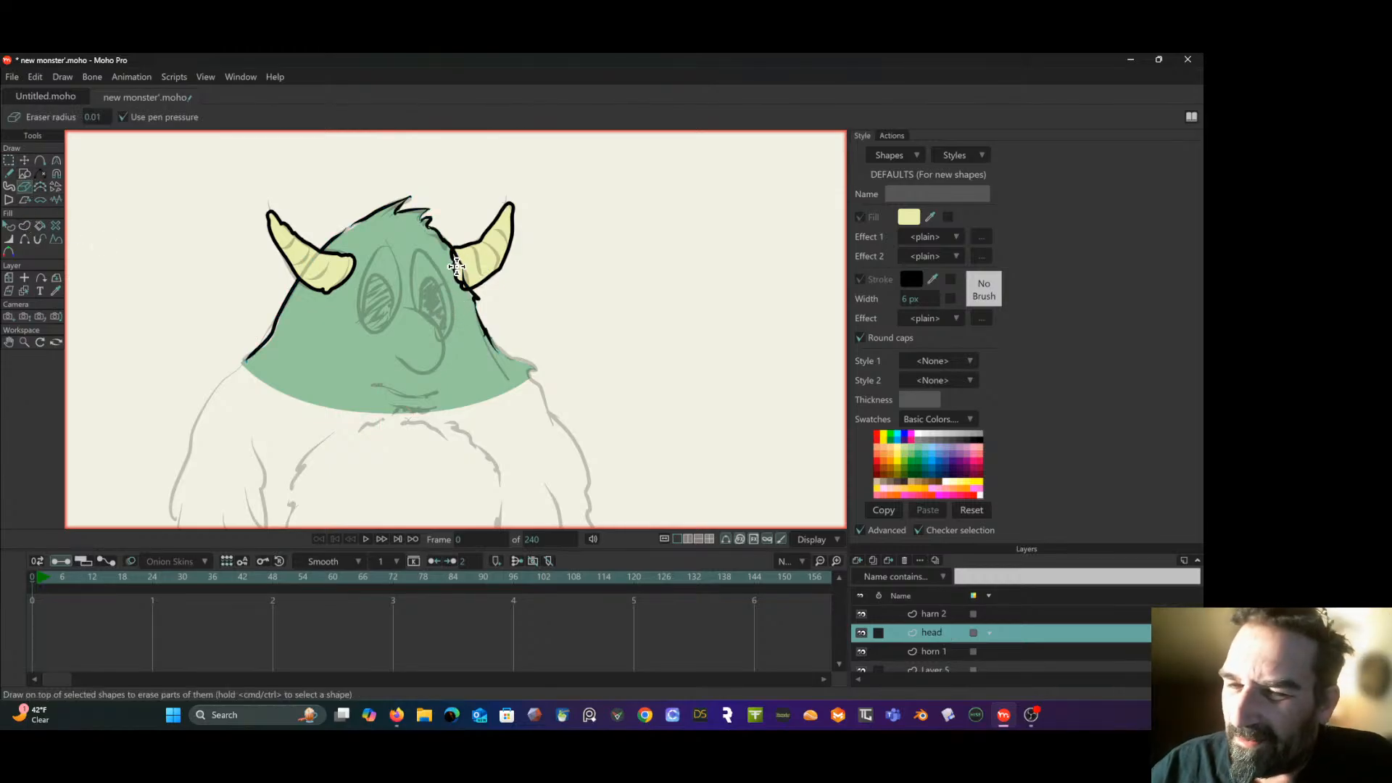
pyautogui.moveTo(452, 253); pyautogui.dragTo(465, 290)
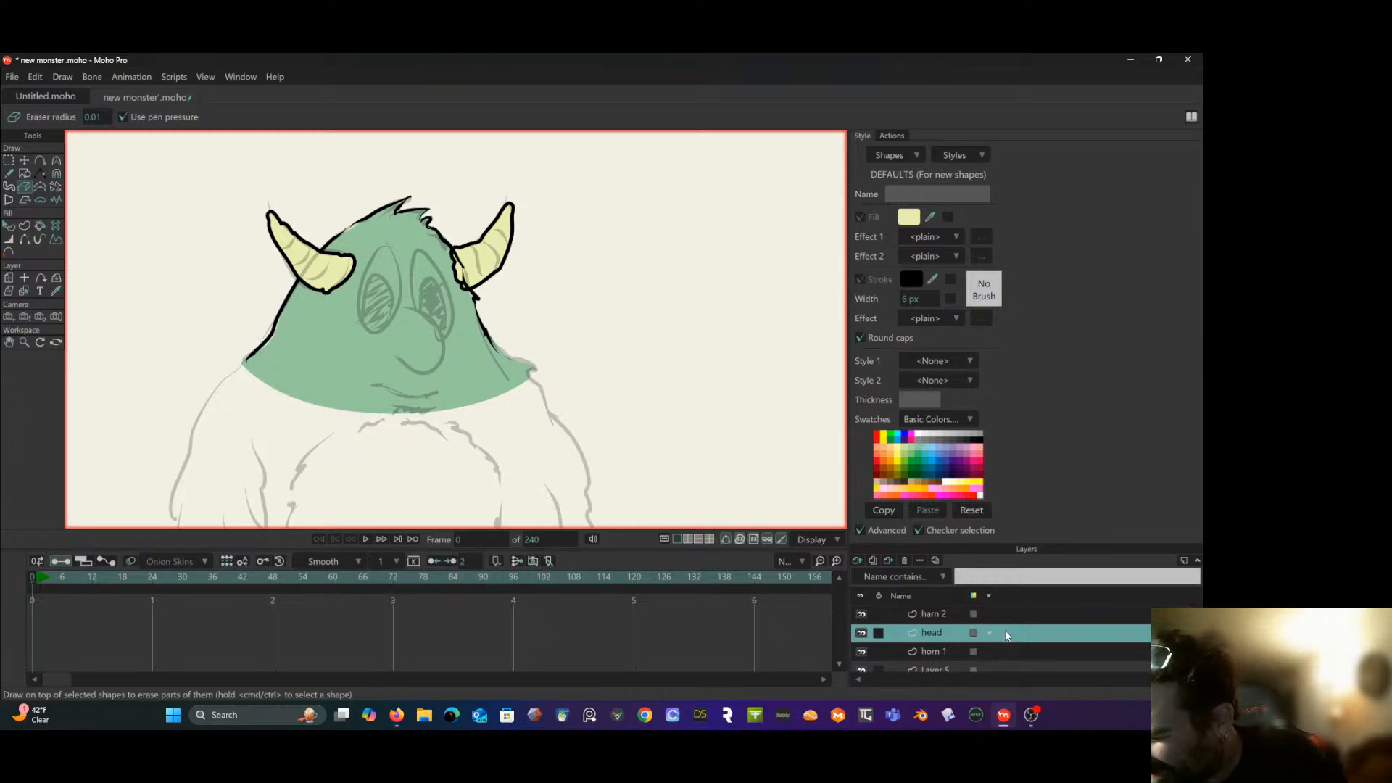
# - Toggle the visibility of "Layer 5" to check its content, and move the "horn 1" layer below it
pyautogui.scroll(-1, 963, 649)
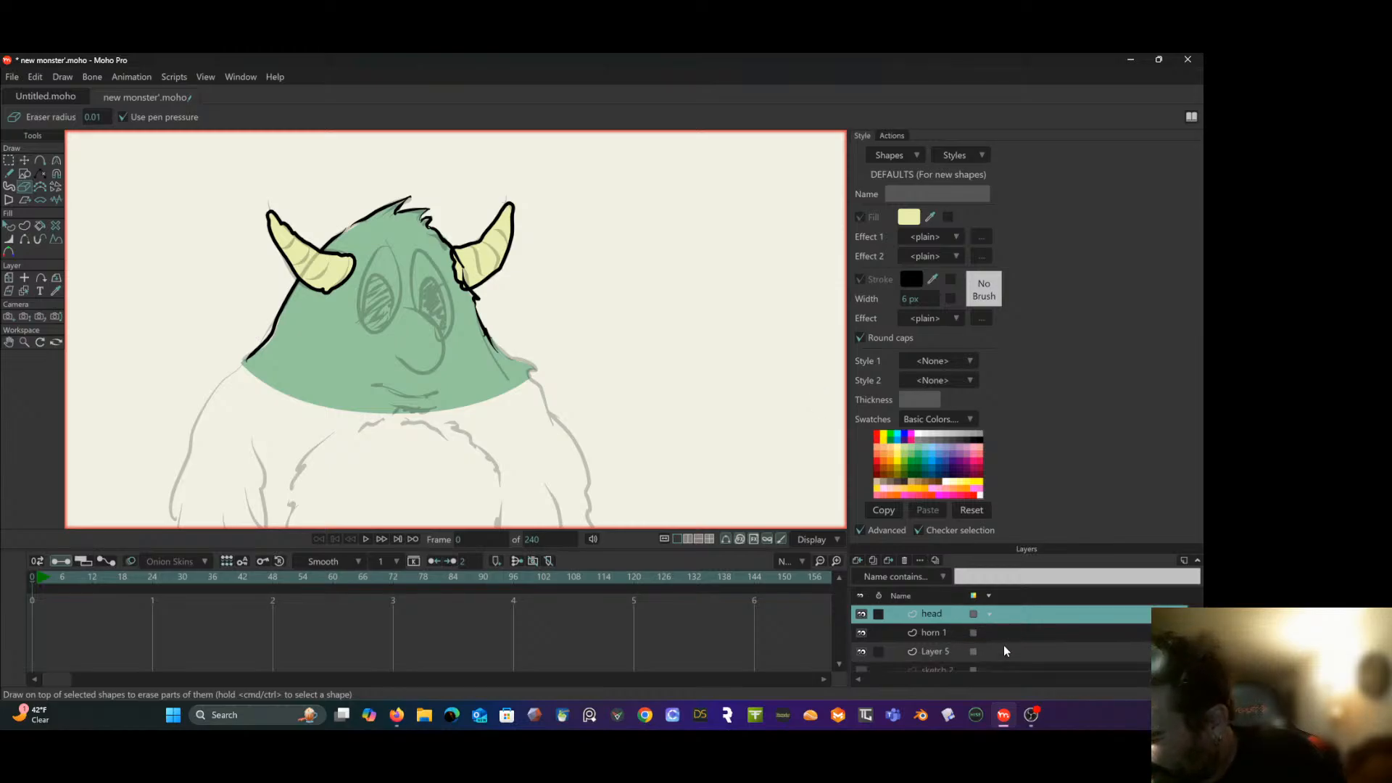
pyautogui.click(961, 628)
pyautogui.scroll(1, 979, 623)
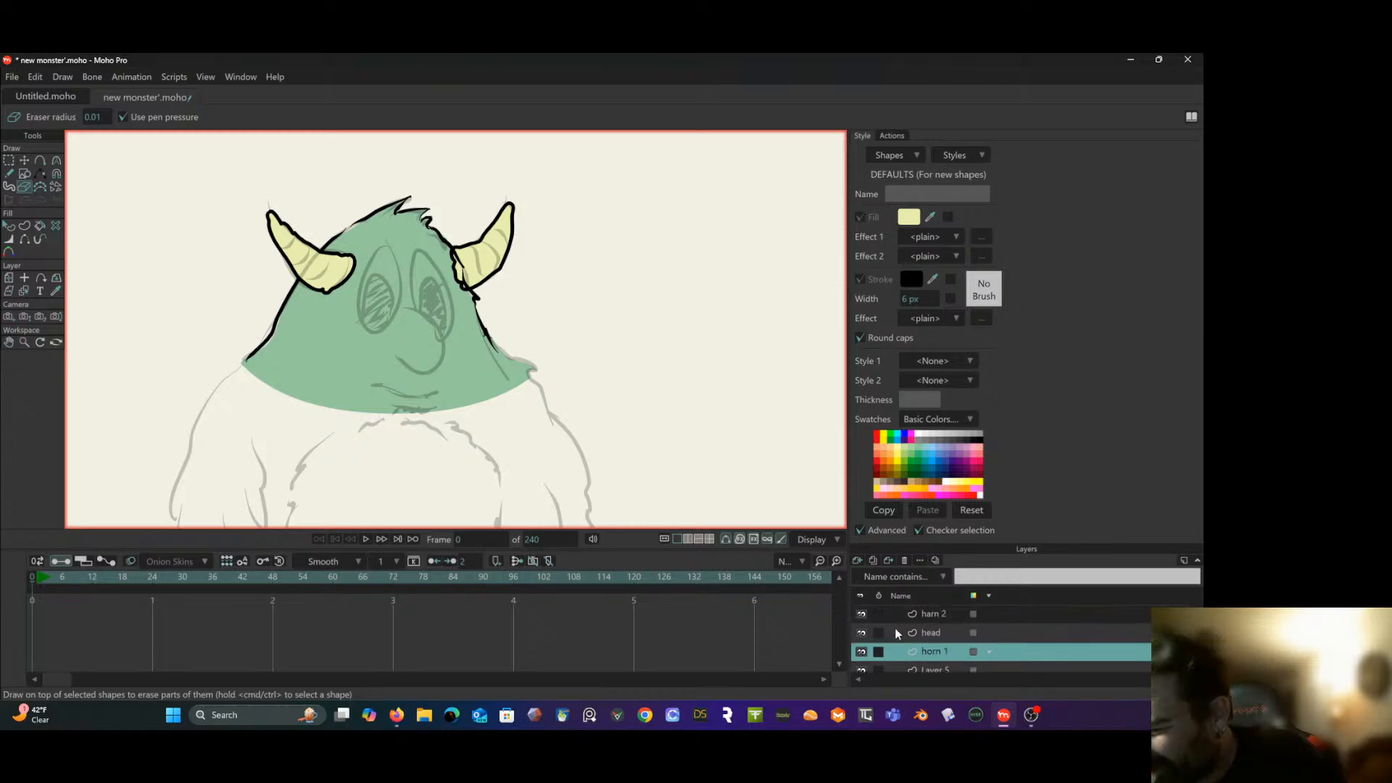
pyautogui.click(857, 650)
pyautogui.click(857, 651)
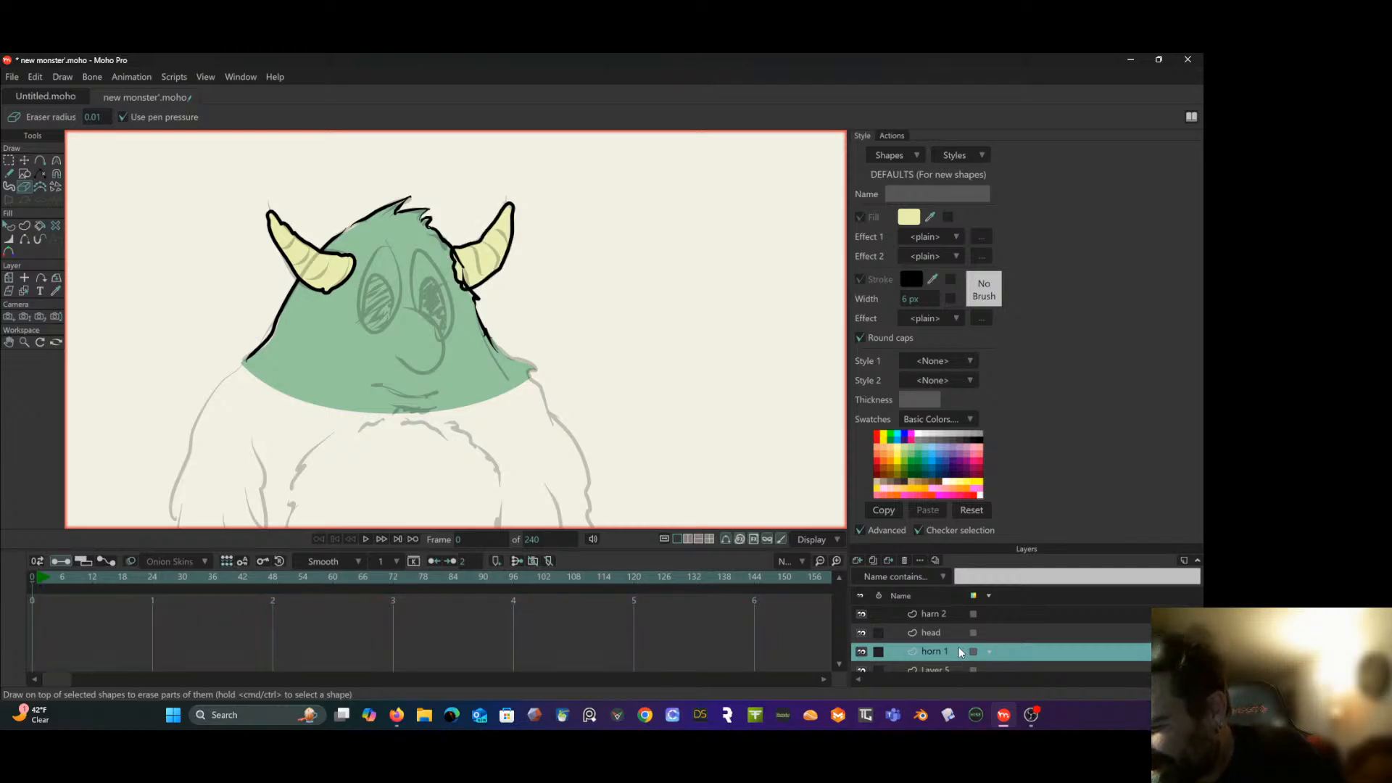
pyautogui.scroll(-1, 958, 646)
pyautogui.click(860, 651)
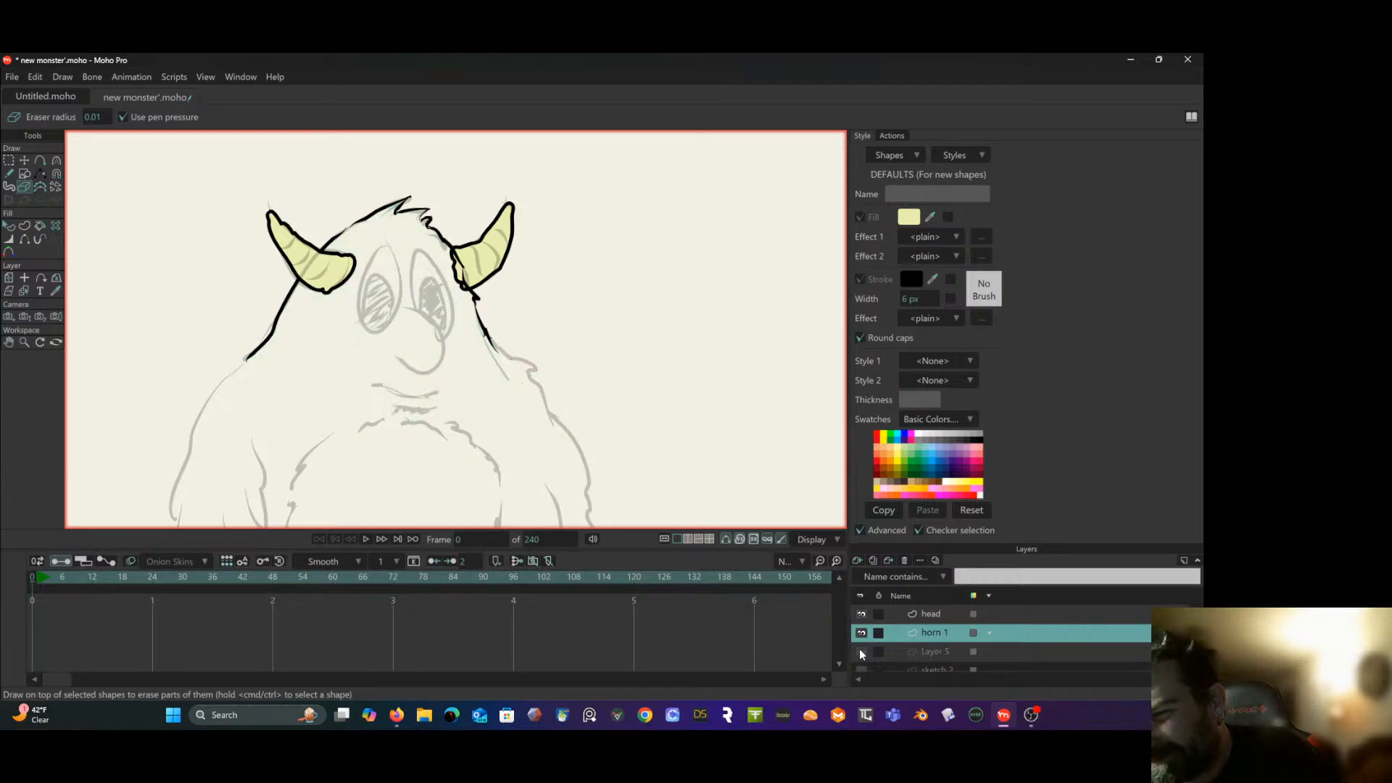
pyautogui.click(860, 651)
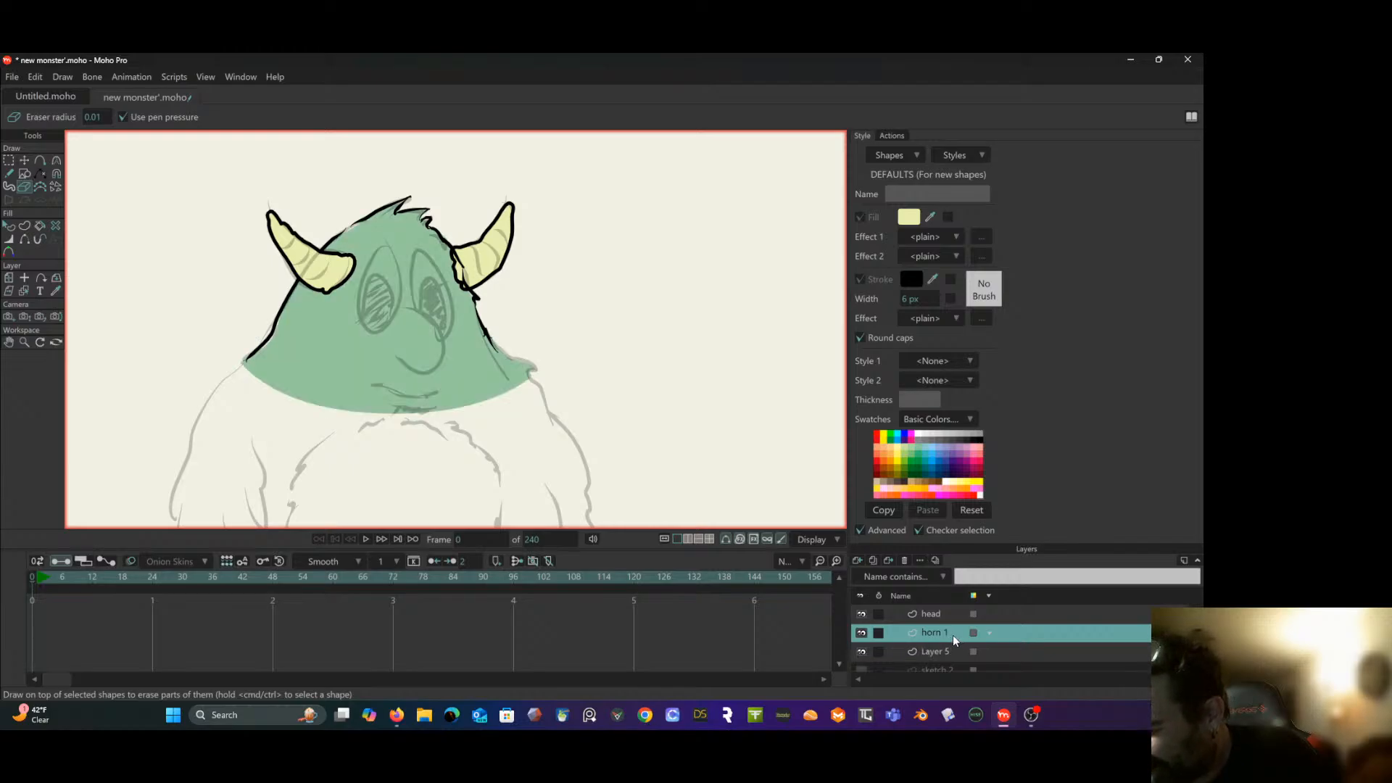
pyautogui.moveTo(953, 637); pyautogui.dragTo(958, 664)
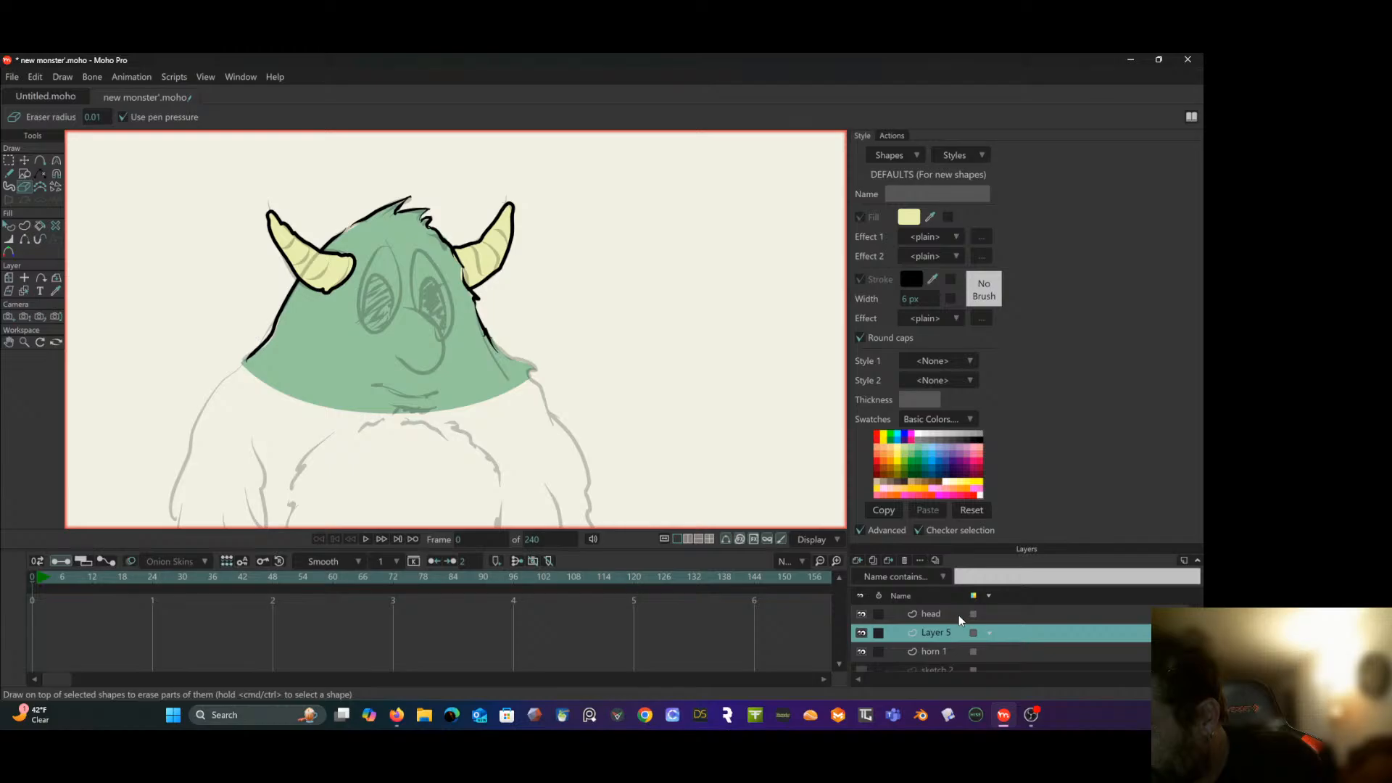
# - Delete the two horn layers, "horn 1" and "harn 2"
pyautogui.click(955, 654)
pyautogui.rightClick(954, 654)
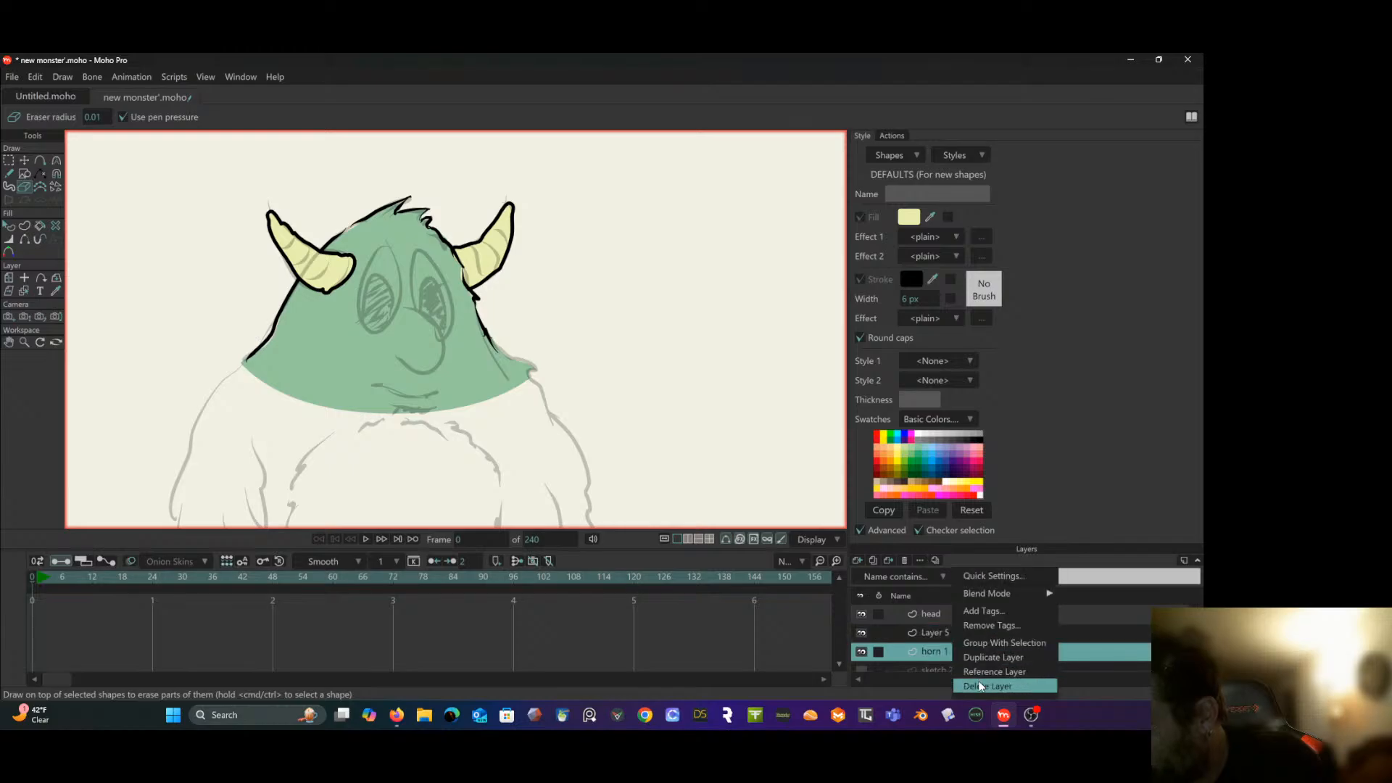
pyautogui.click(980, 687)
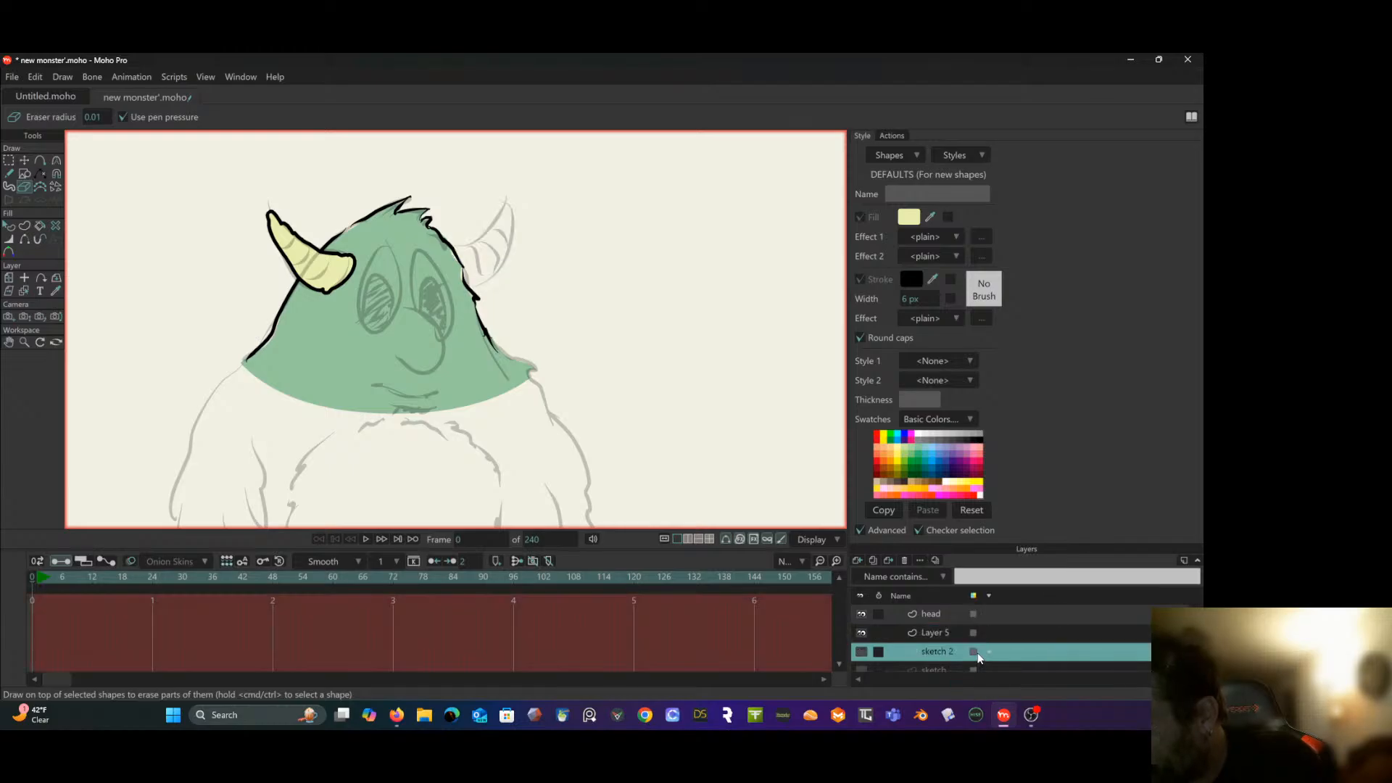
pyautogui.scroll(1, 967, 652)
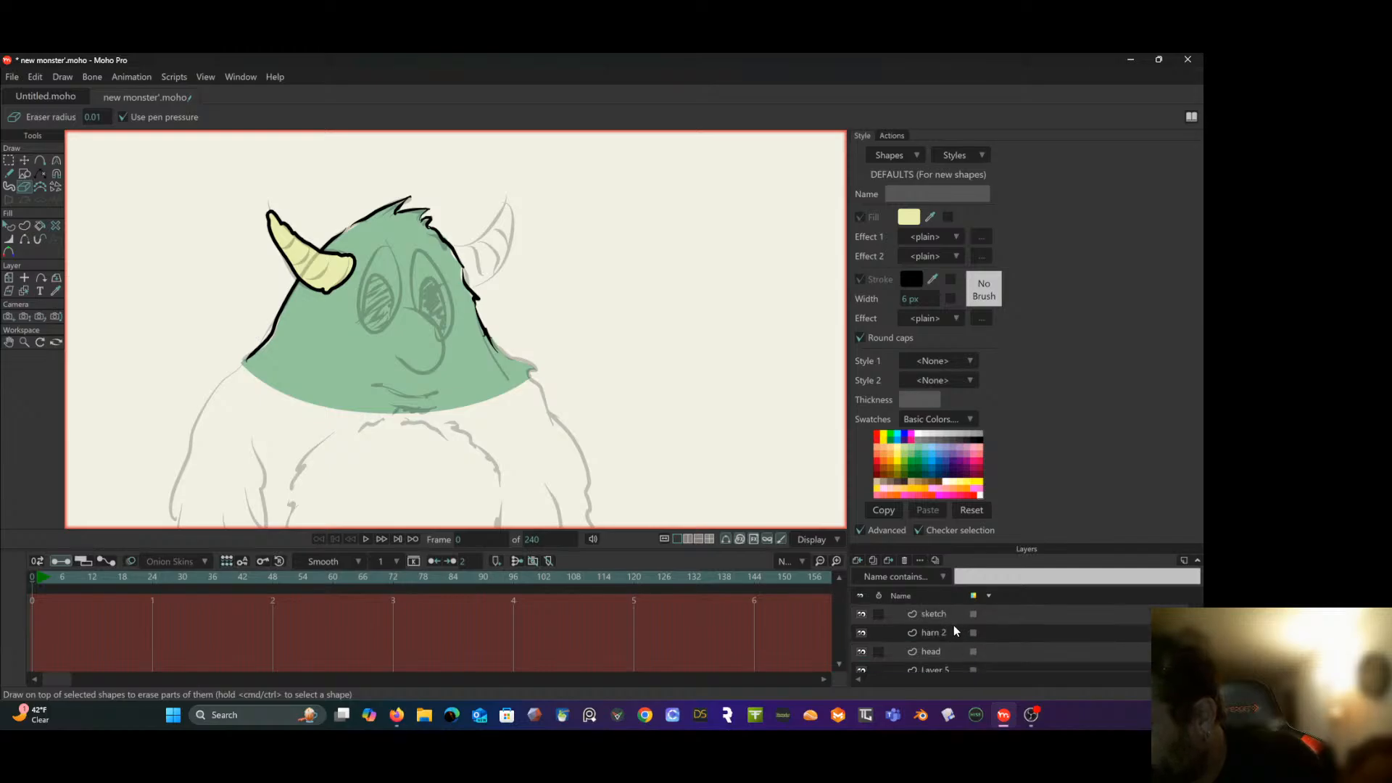
pyautogui.click(954, 632)
pyautogui.rightClick(954, 632)
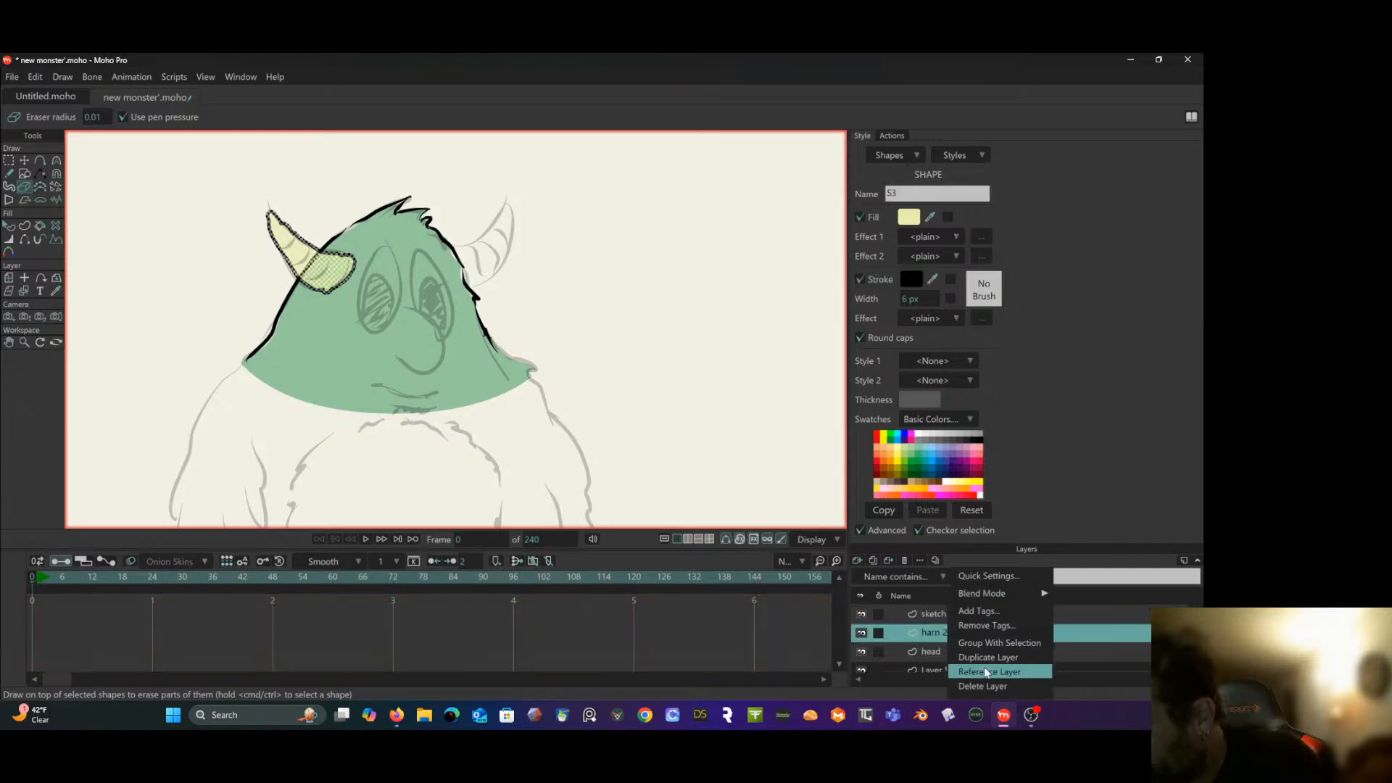
pyautogui.click(980, 687)
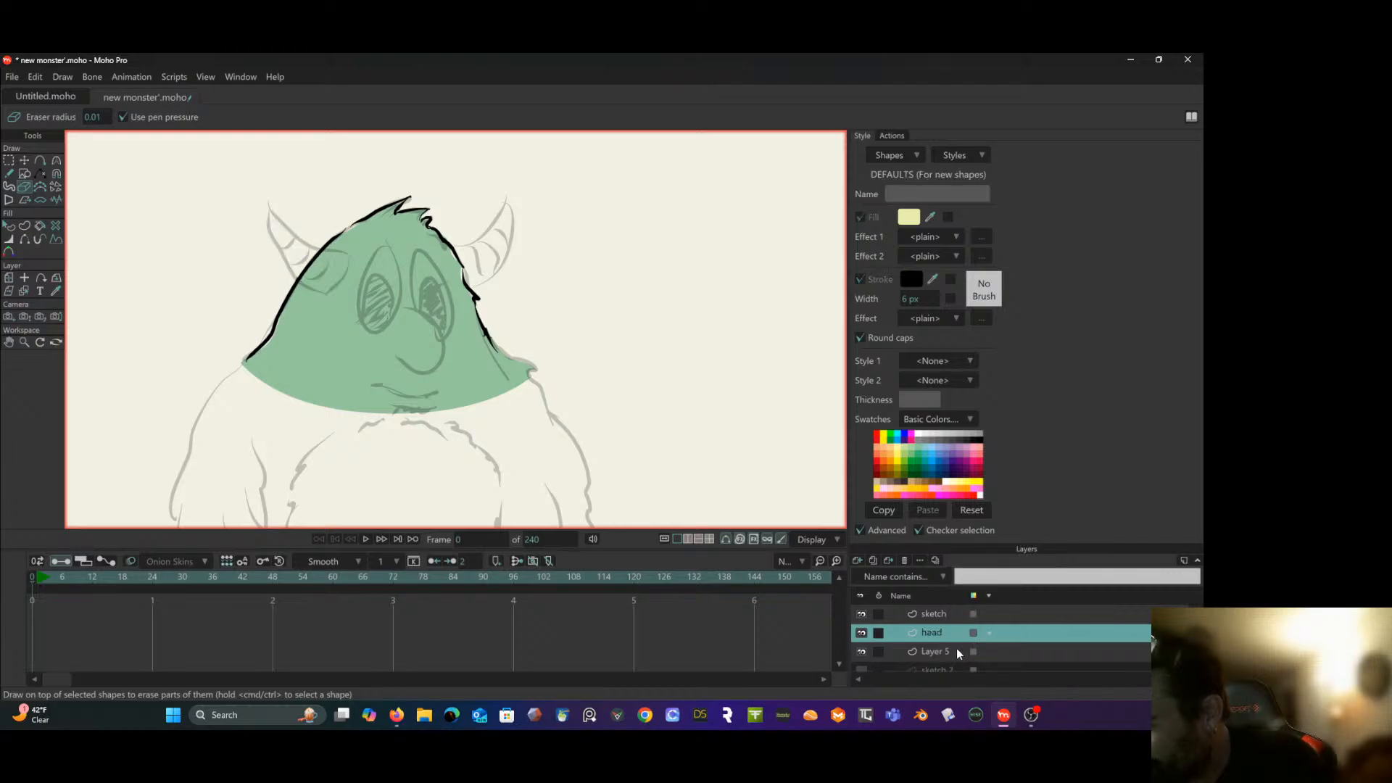
# - Rename "Layer 5", which holds the green fill of the head, as "head color"
pyautogui.click(955, 651)
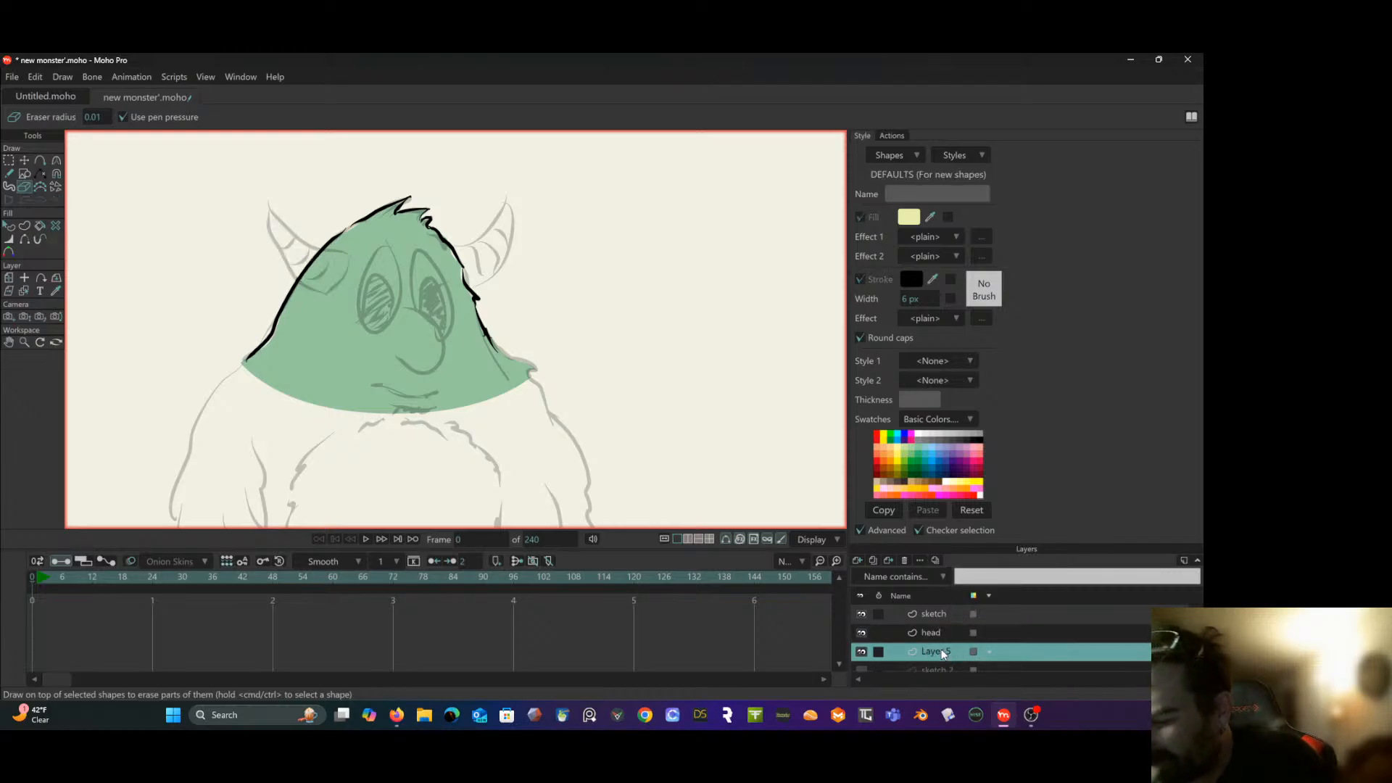
pyautogui.doubleClick(943, 654)
pyautogui.write('head')
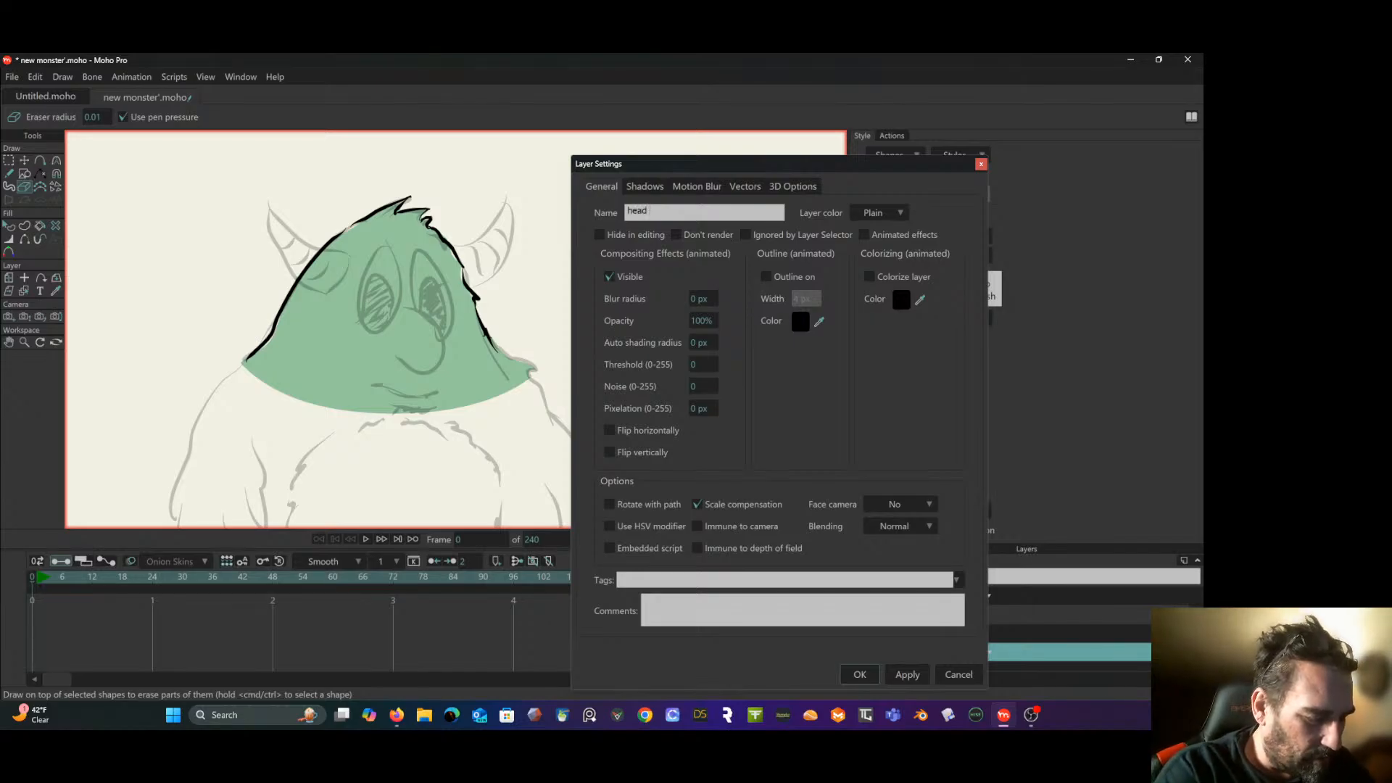
pyautogui.write(' color')
pyautogui.press('Return')
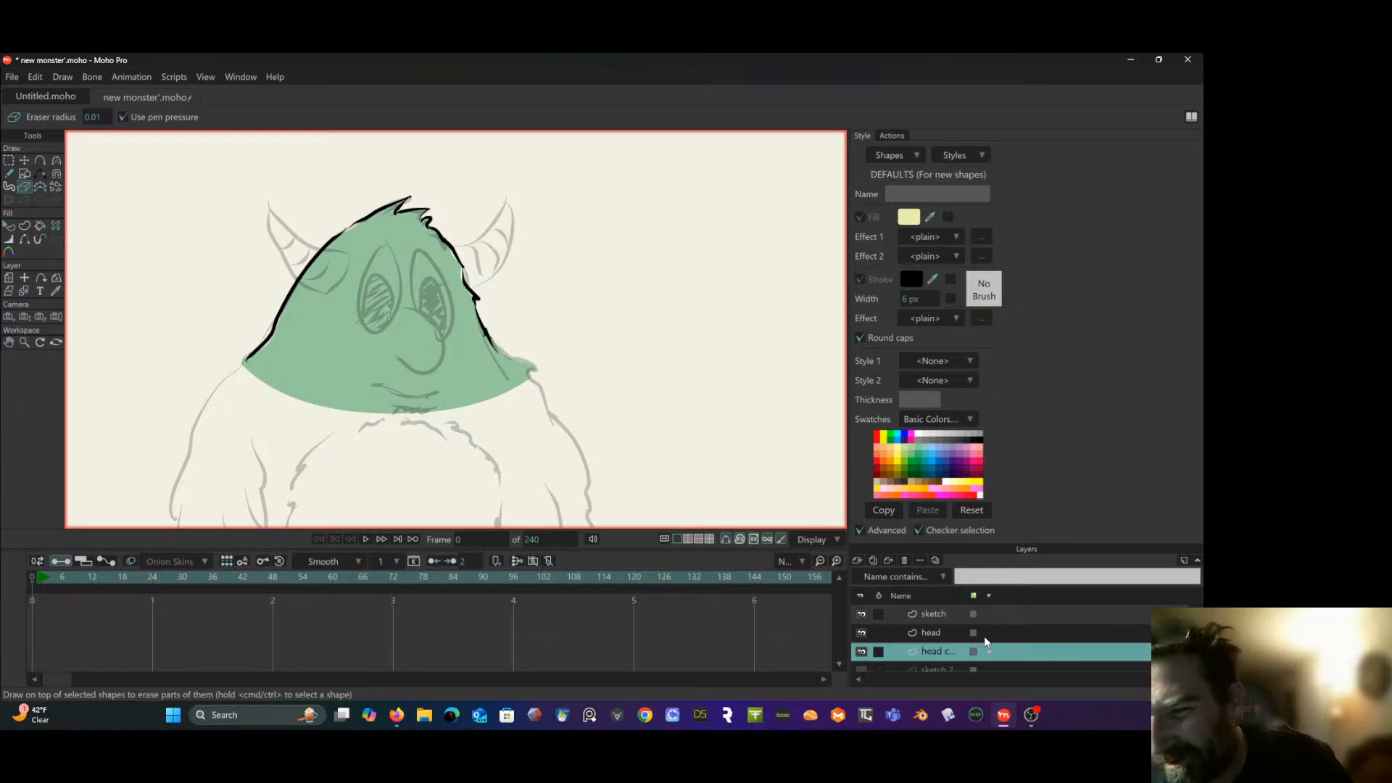
# - Group the "head" and "head color" layers together and name the group "head"
pyautogui.keyDown('ctrl'); pyautogui.click(932, 632); pyautogui.keyUp('ctrl')
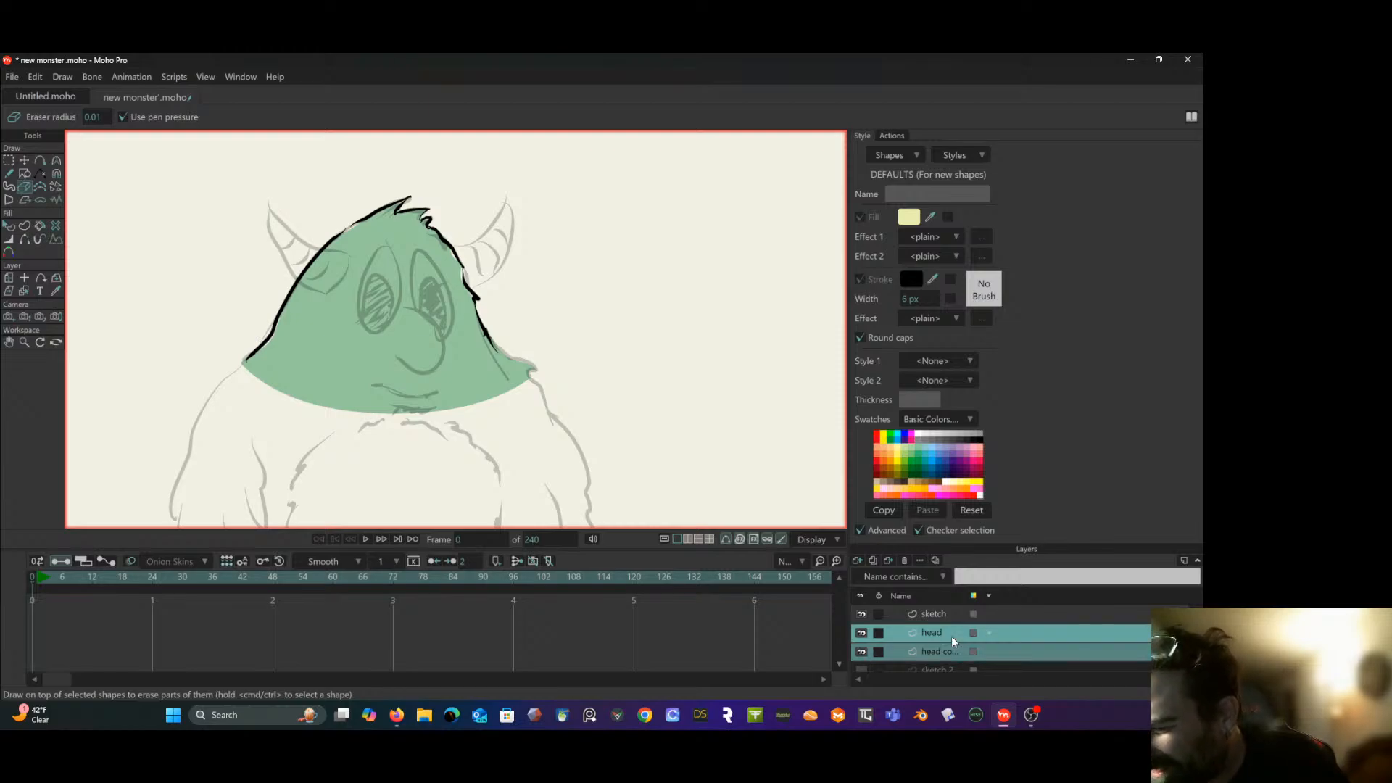
pyautogui.rightClick(954, 639)
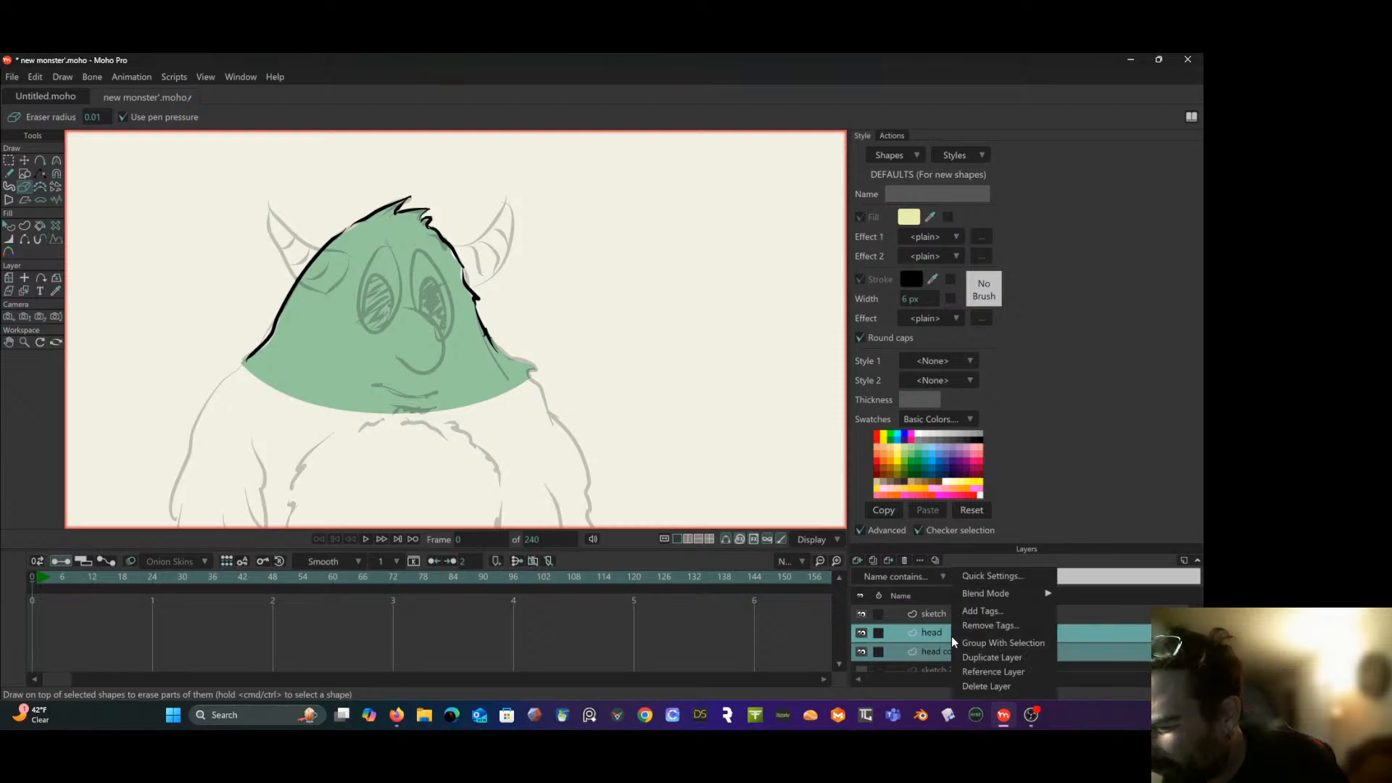
pyautogui.click(1000, 643)
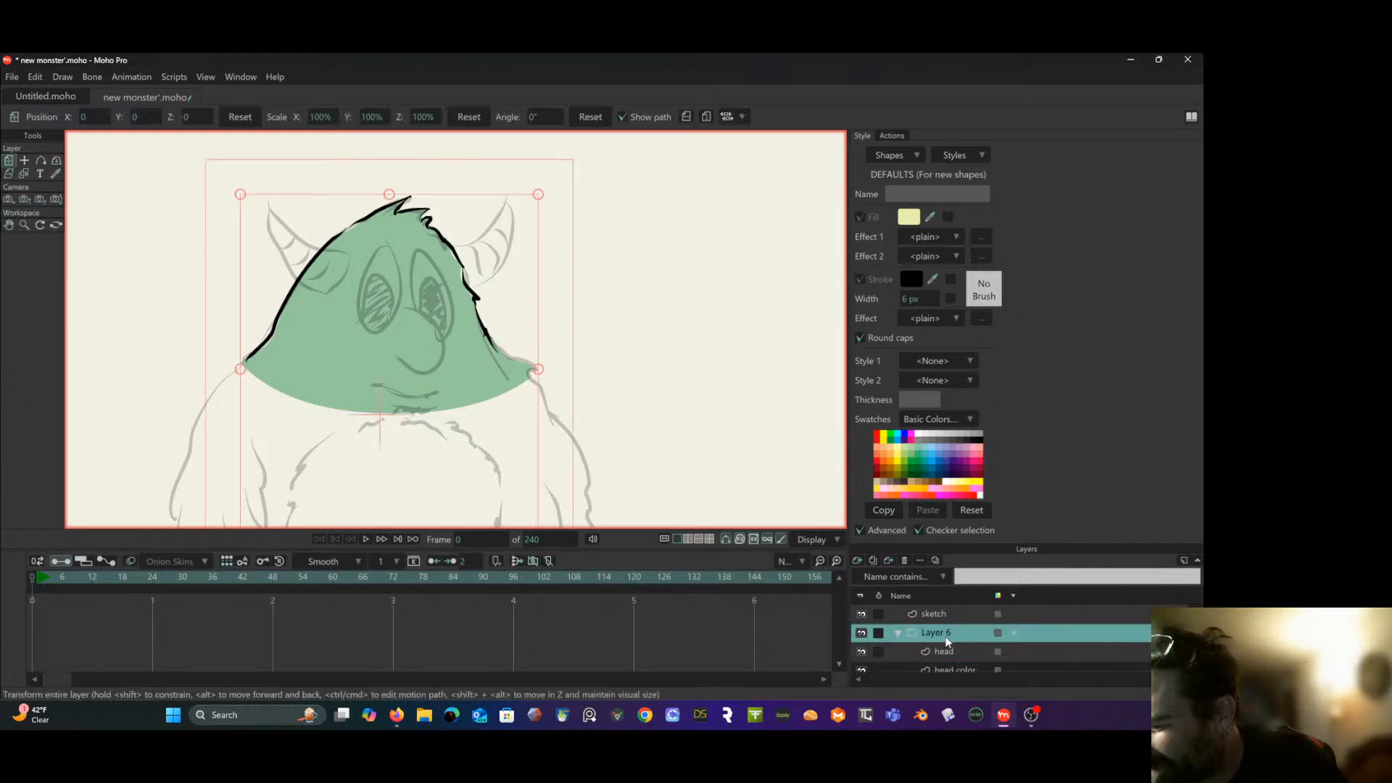
pyautogui.doubleClick(942, 635)
pyautogui.write('head')
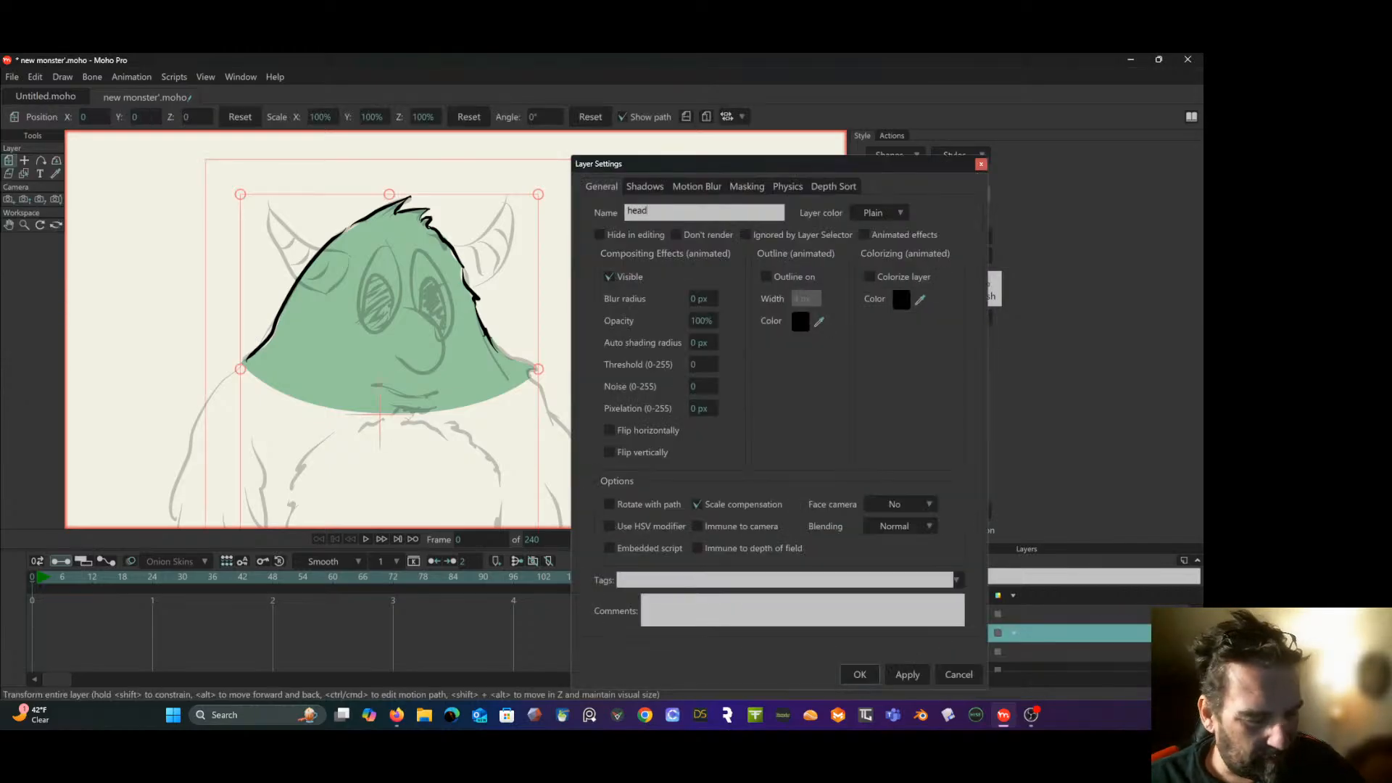
pyautogui.press('Return')
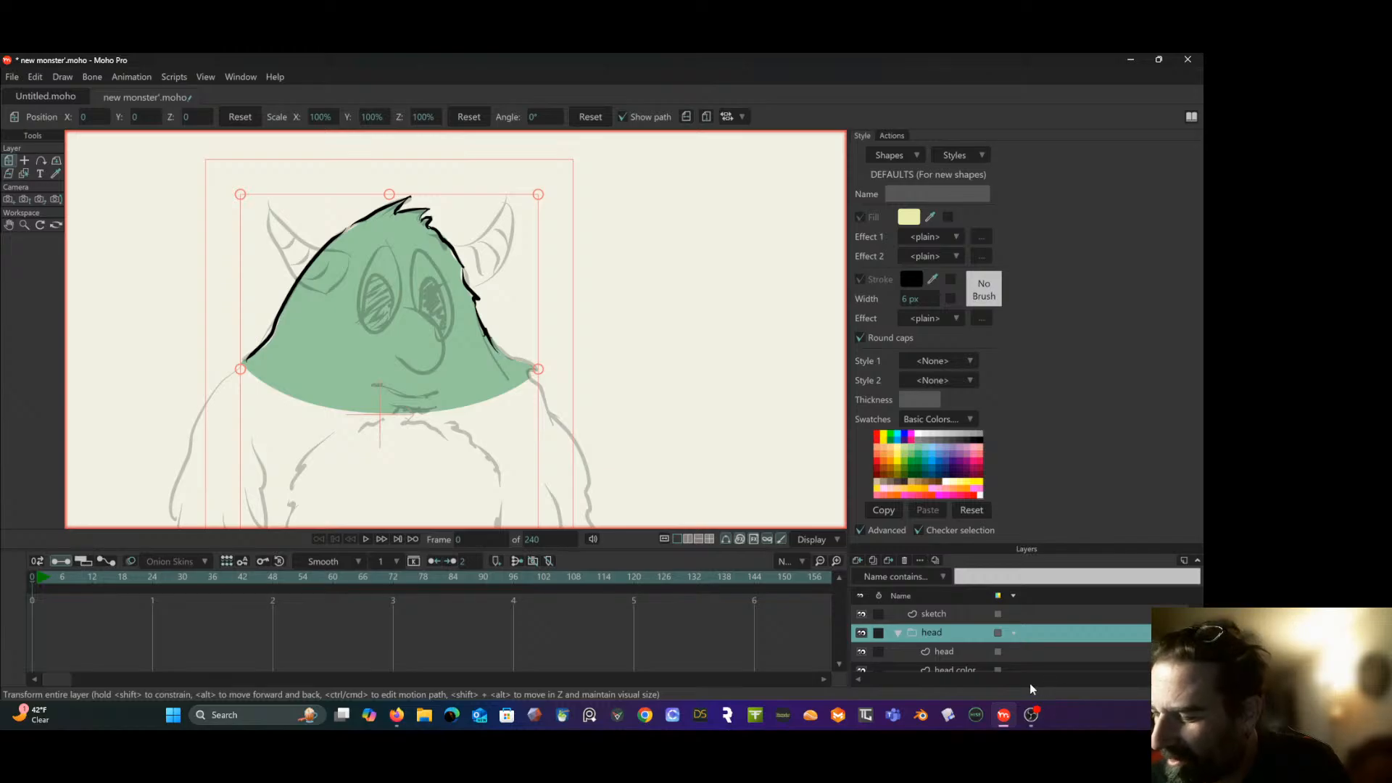
# - Add a new vector layer above the "head" group and name it "hor R"
pyautogui.click(858, 561)
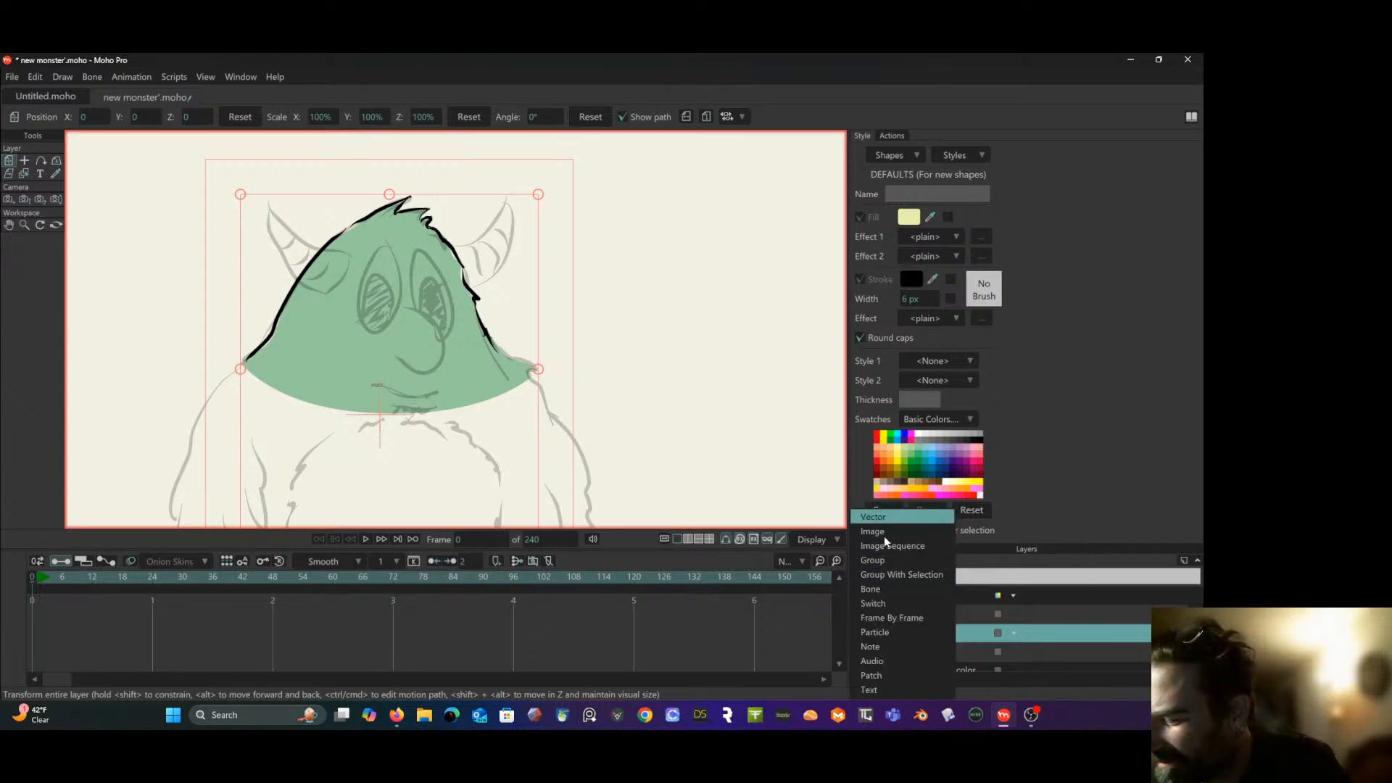
pyautogui.click(874, 516)
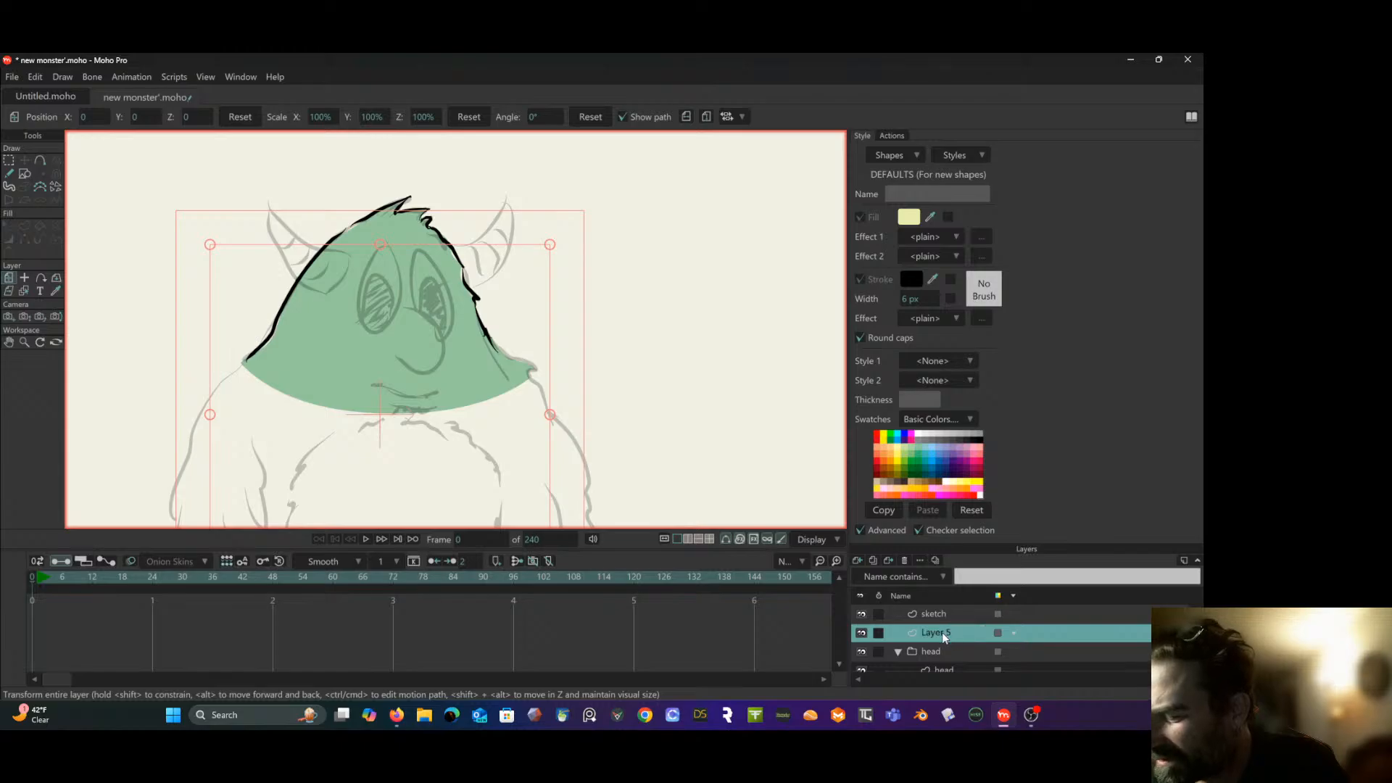
pyautogui.doubleClick(935, 633)
pyautogui.write('hor R')
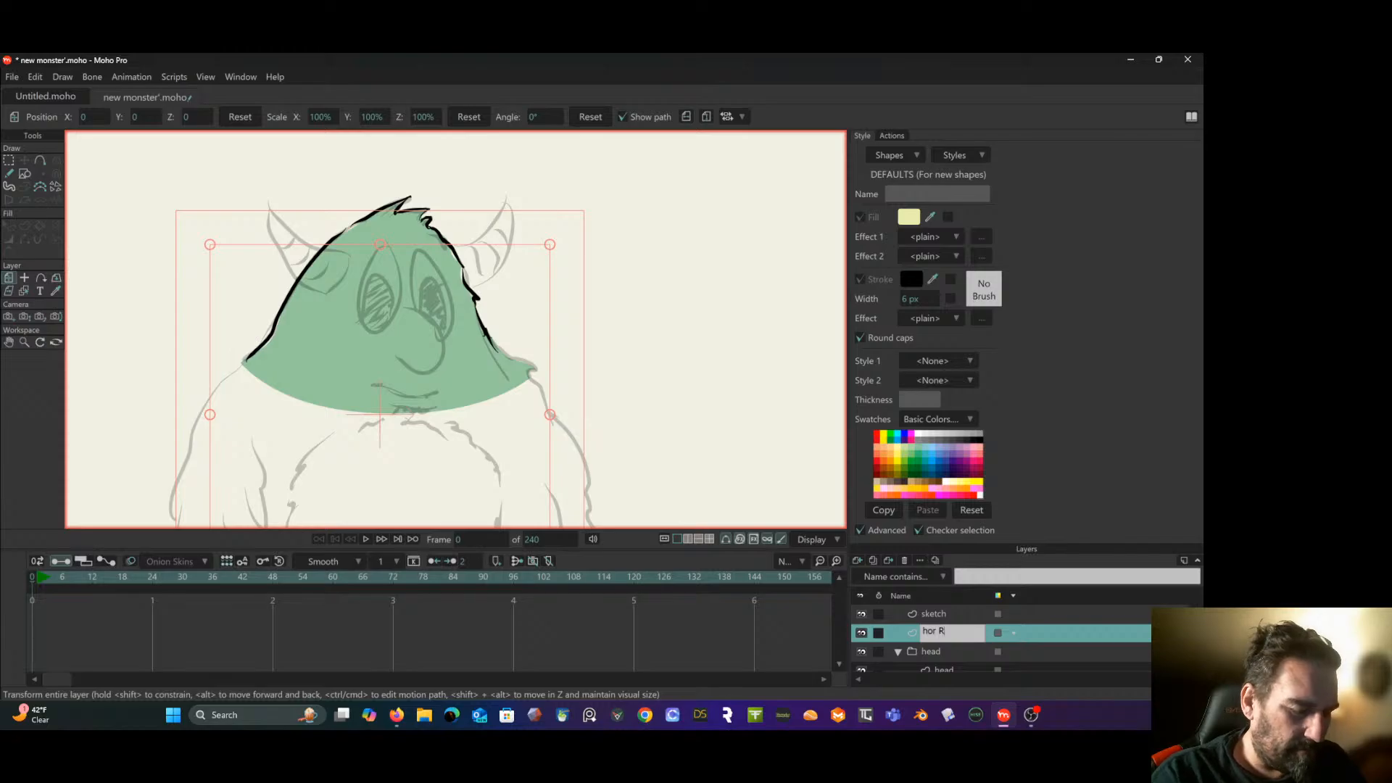
pyautogui.press('Return')
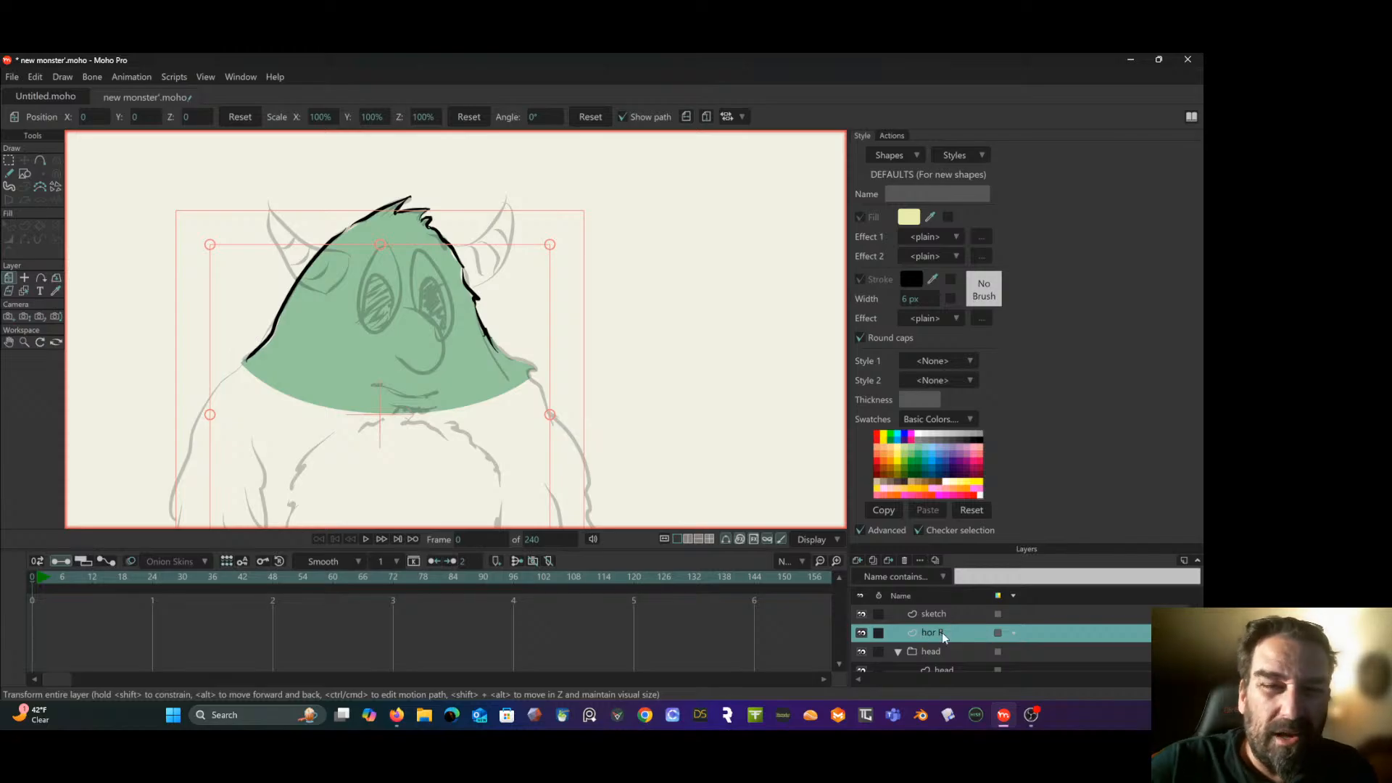
# - Trace the left horn's outline and ridge lines from the sketch with the Freehand tool, using auto-stroke without auto-fill
pyautogui.click(9, 174)
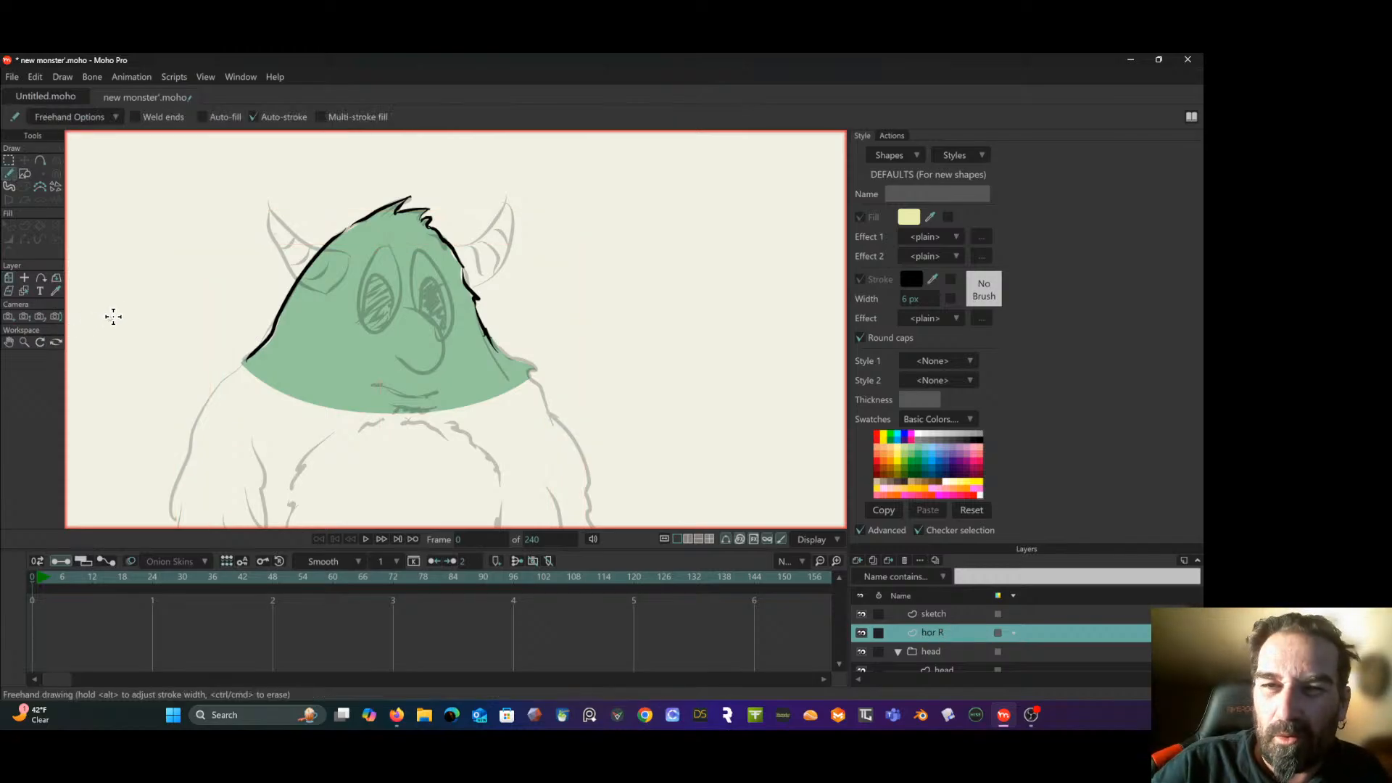
pyautogui.click(254, 117)
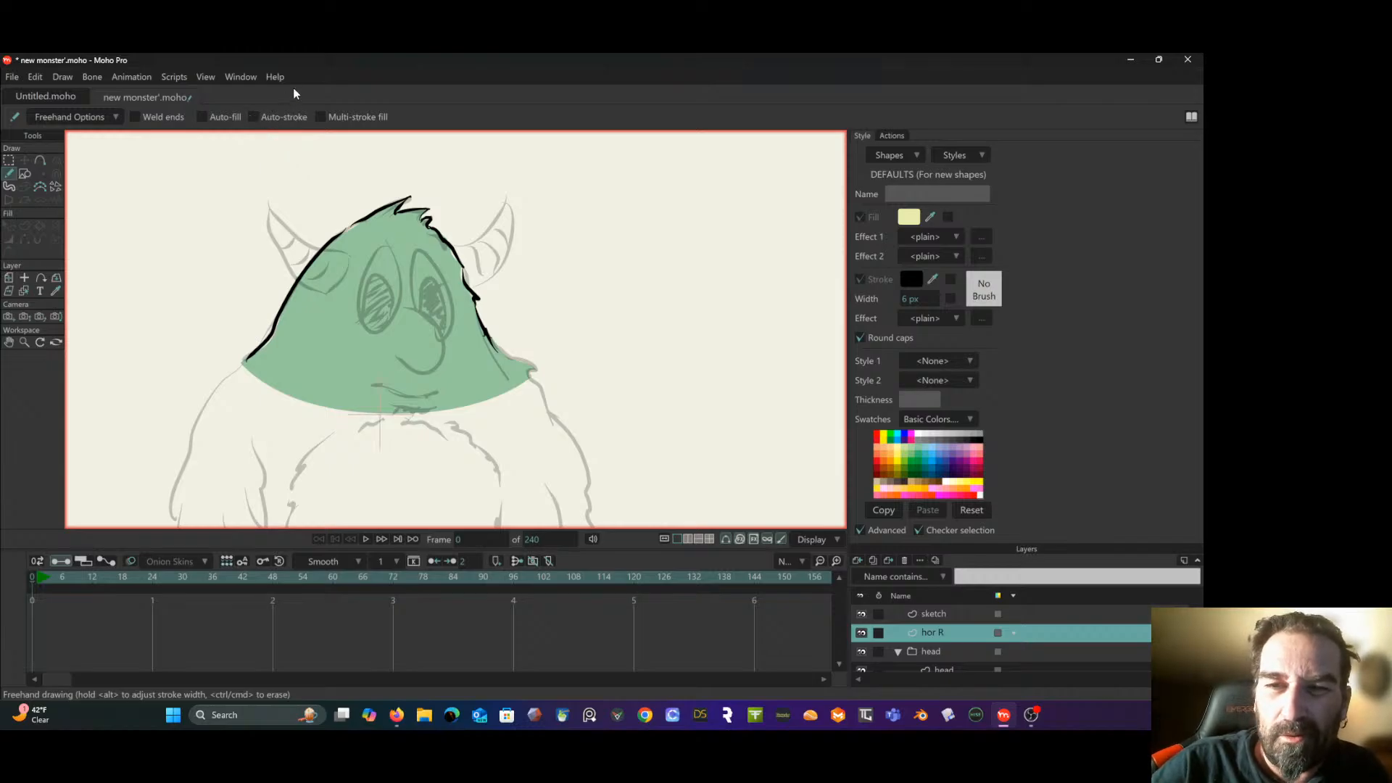
pyautogui.click(203, 118)
pyautogui.click(255, 117)
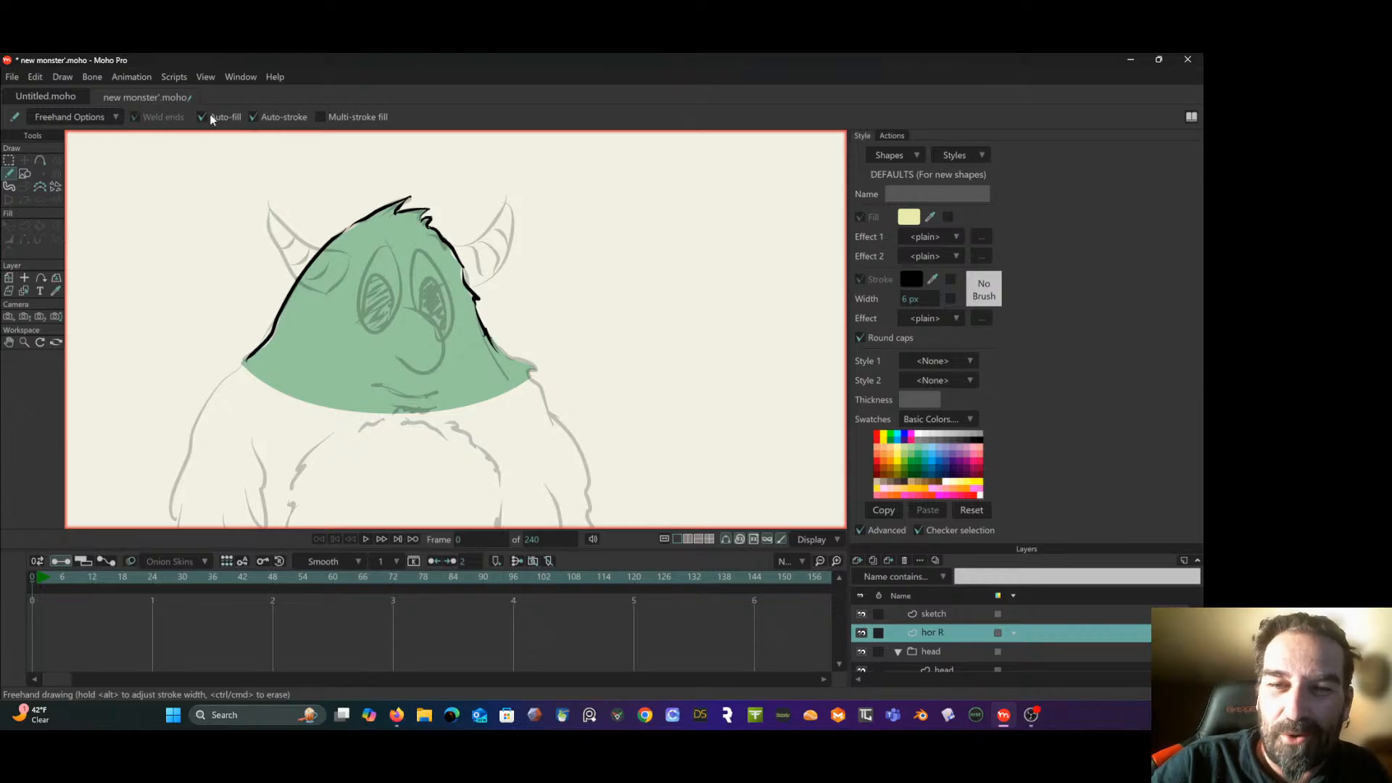
pyautogui.click(211, 118)
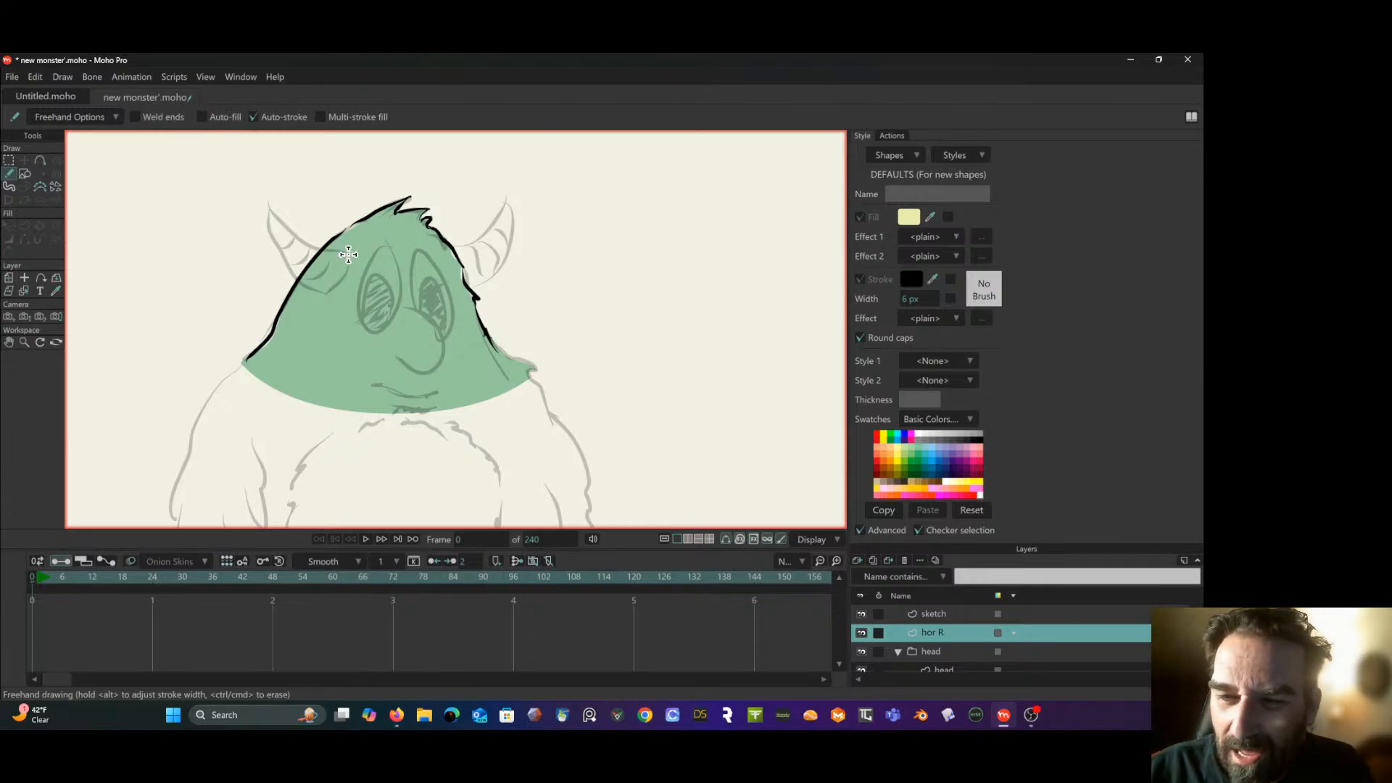
pyautogui.moveTo(348, 255); pyautogui.dragTo(324, 301)
pyautogui.moveTo(353, 240)
pyautogui.mouseDown()
pyautogui.moveTo(335, 255)
pyautogui.moveTo(293, 236)
pyautogui.moveTo(264, 198)
pyautogui.mouseUp()
pyautogui.moveTo(323, 299)
pyautogui.mouseDown()
pyautogui.moveTo(264, 204)
pyautogui.moveTo(307, 251)
pyautogui.moveTo(305, 281)
pyautogui.moveTo(332, 255)
pyautogui.mouseUp()
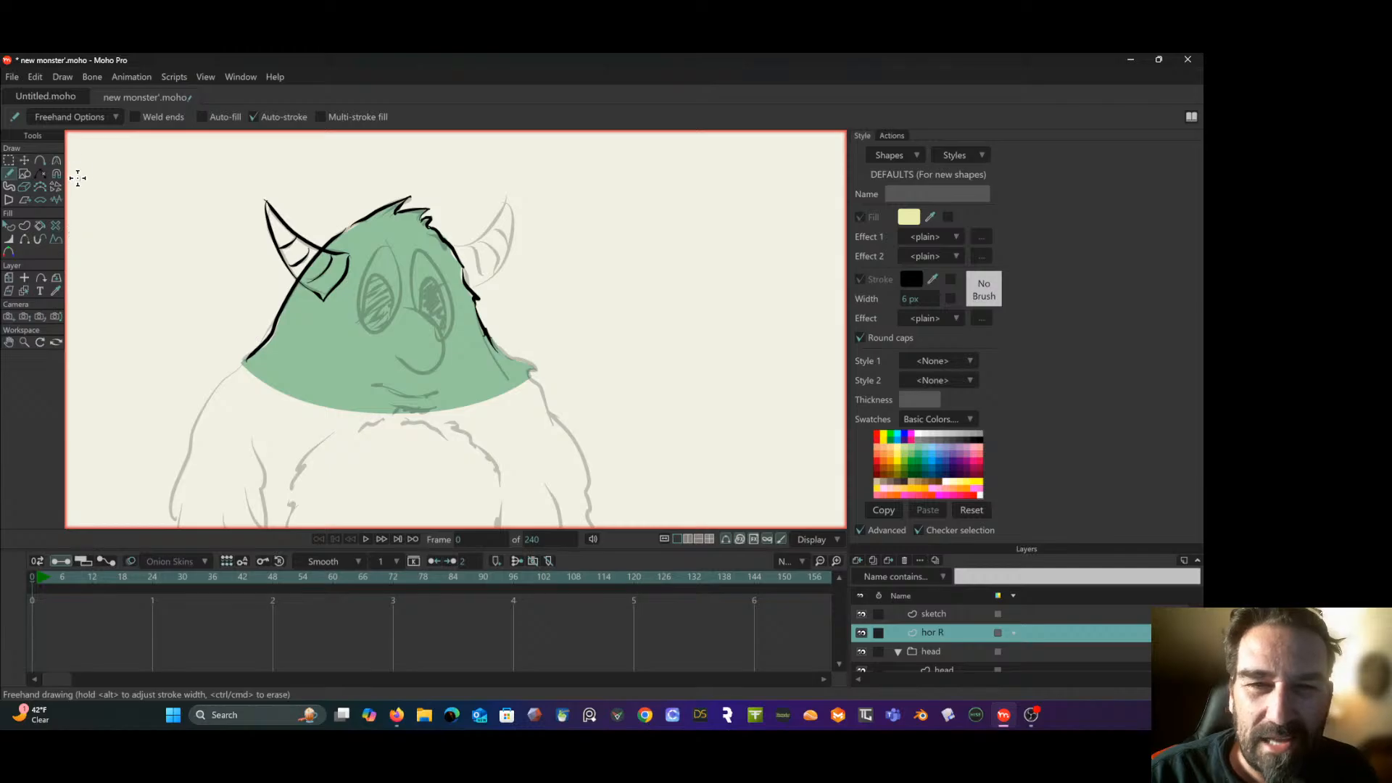
# - Reset the freehand drawing options, then set smoothing to its minimum and enable width tapering at both stroke ends
pyautogui.click(92, 123)
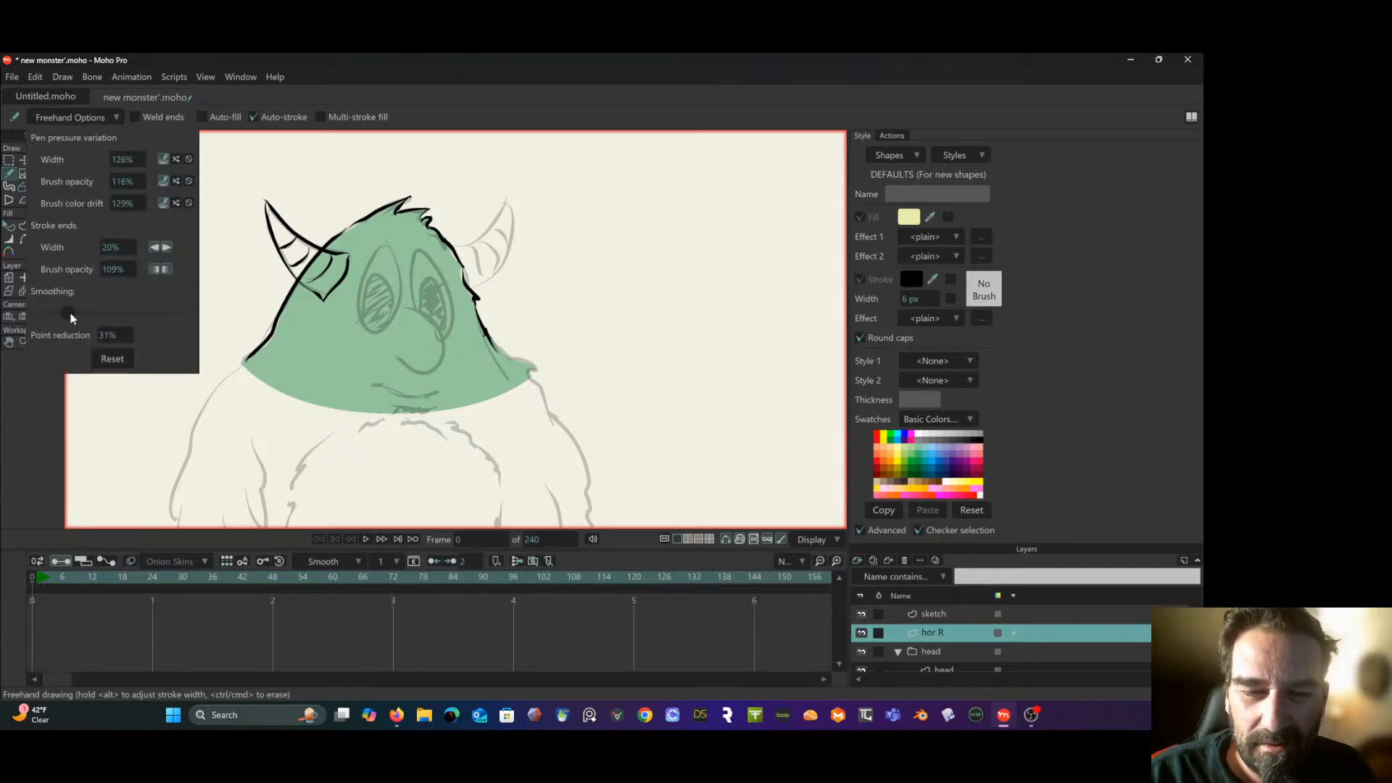
pyautogui.moveTo(68, 314); pyautogui.dragTo(38, 315)
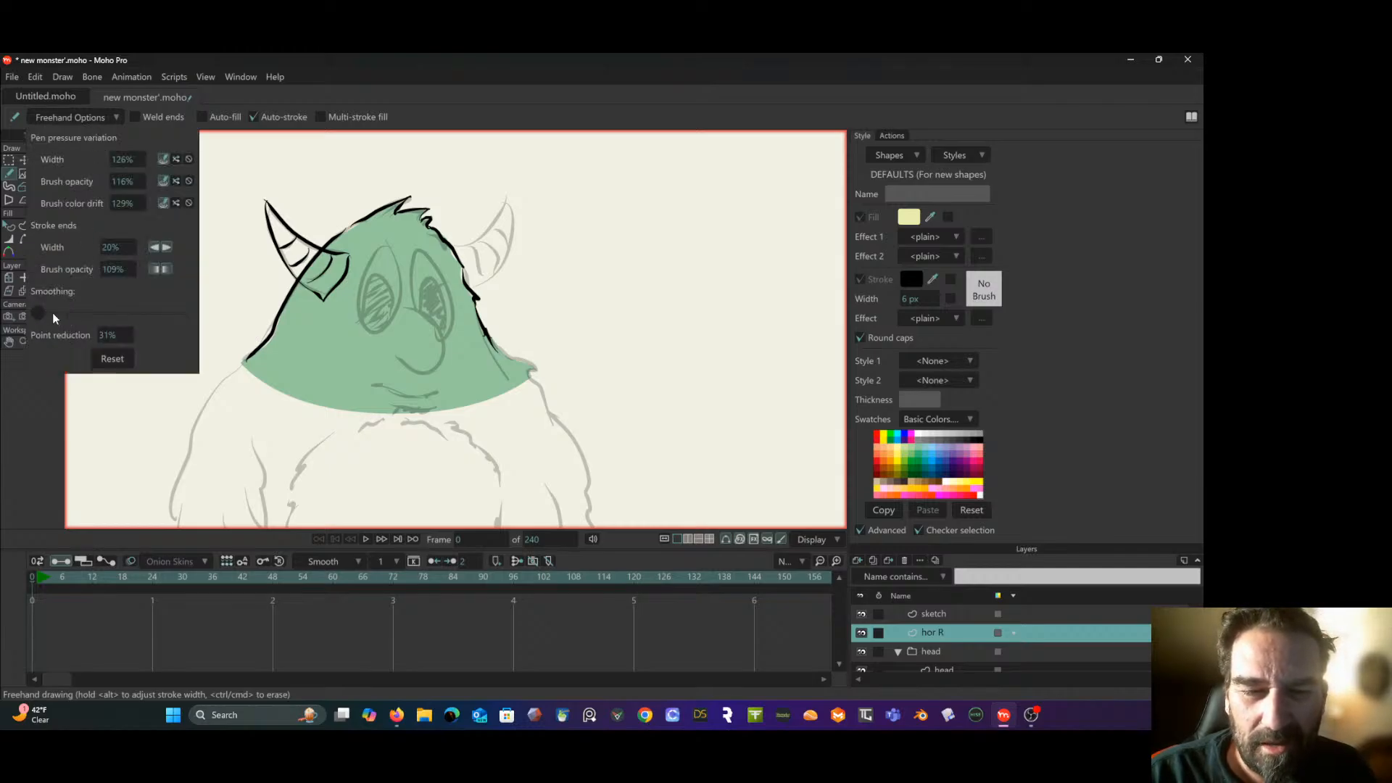
pyautogui.click(112, 359)
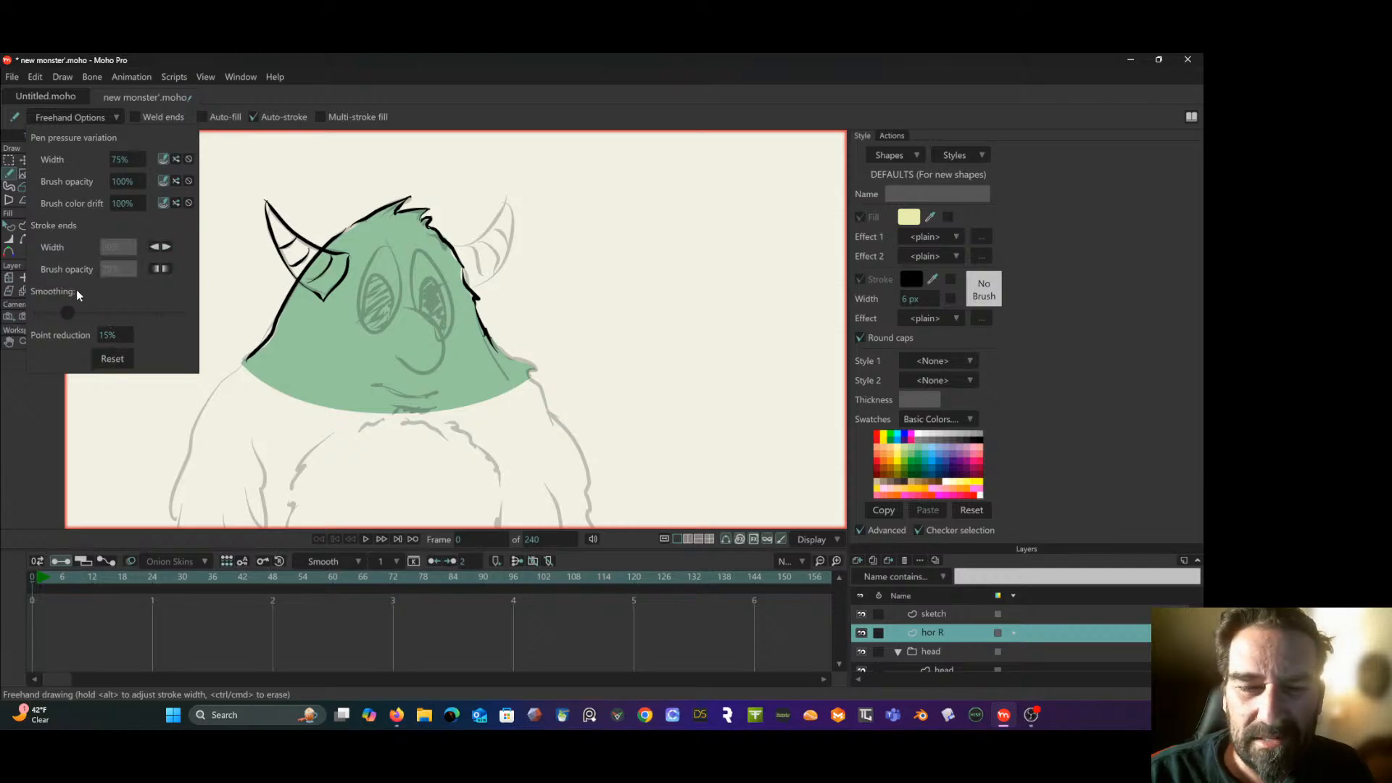
pyautogui.moveTo(68, 315); pyautogui.dragTo(38, 315)
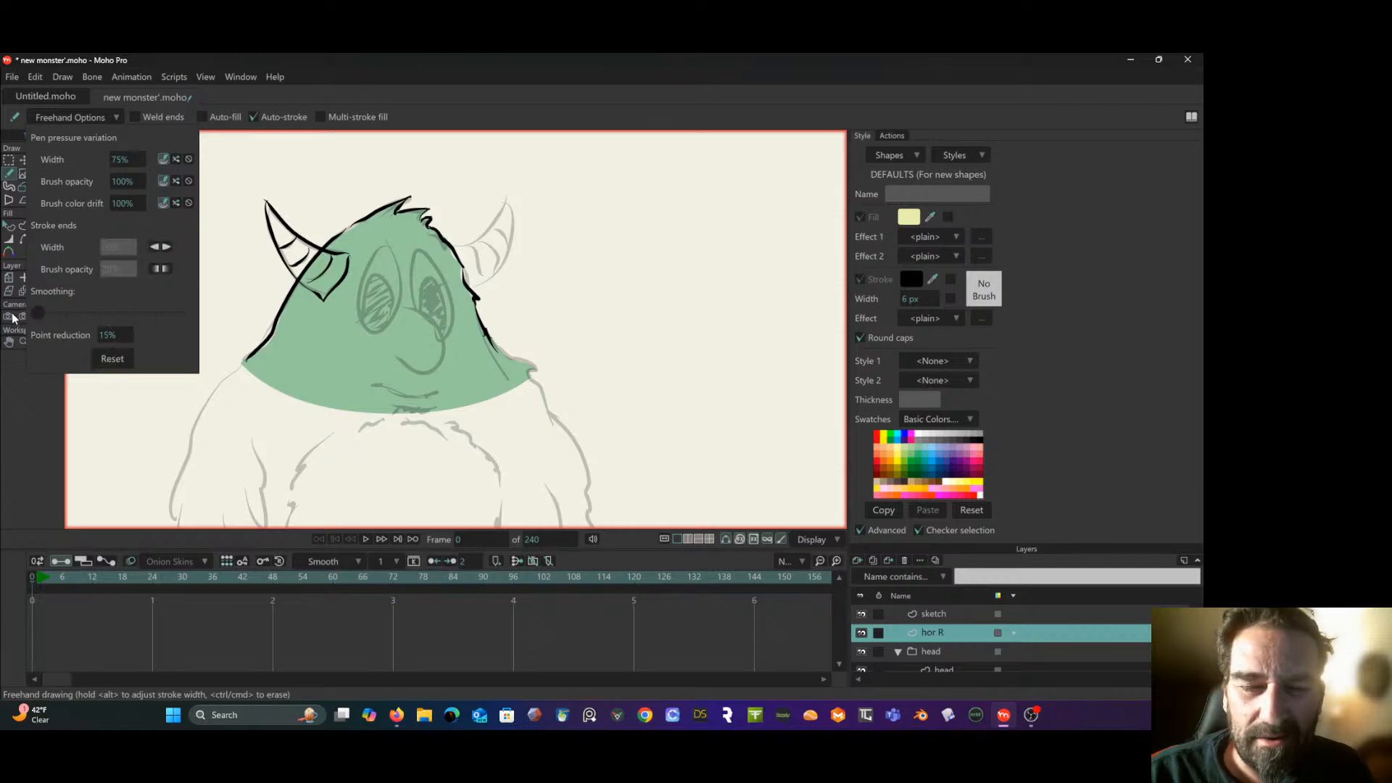
pyautogui.click(157, 249)
pyautogui.click(167, 249)
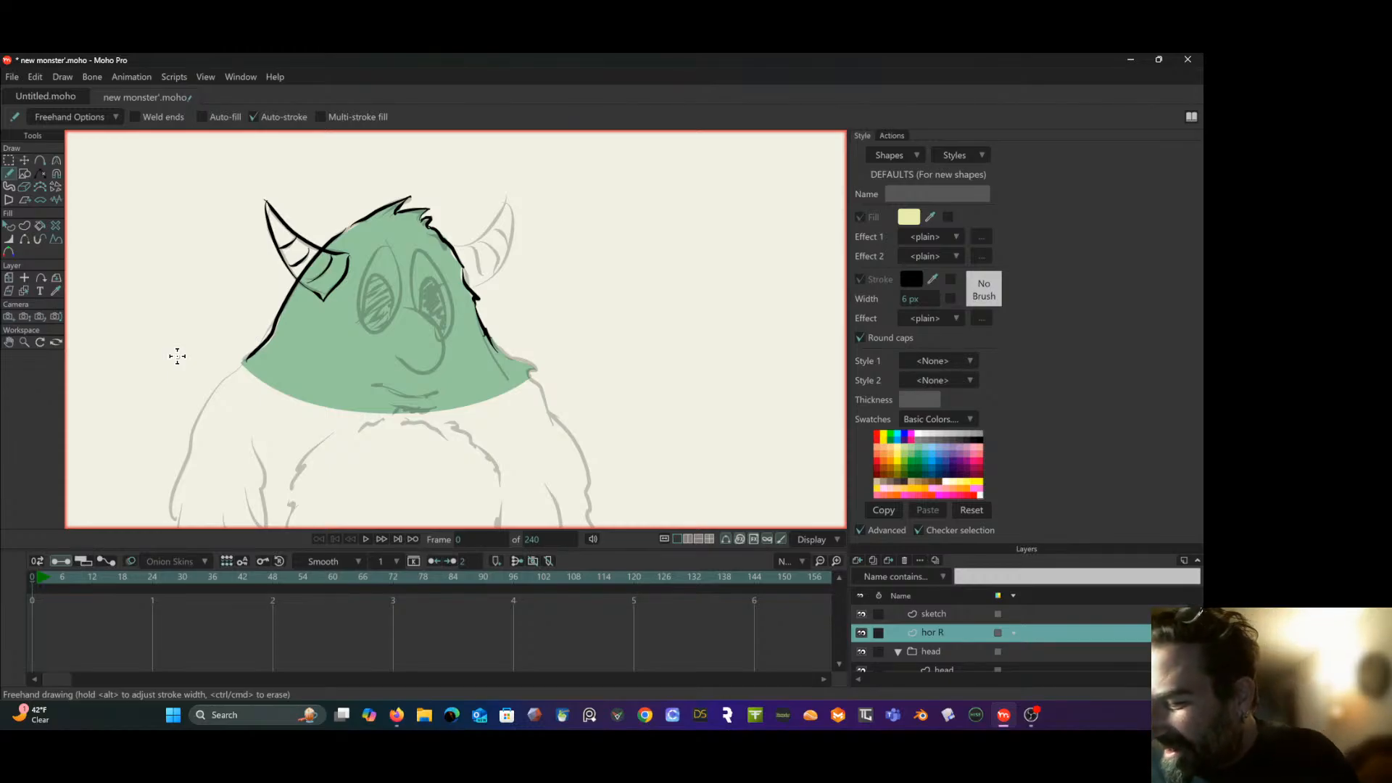
# - Add a new vector layer directly below "hor R", collapse the advanced style options, and name the layer "horn R color"
pyautogui.click(857, 561)
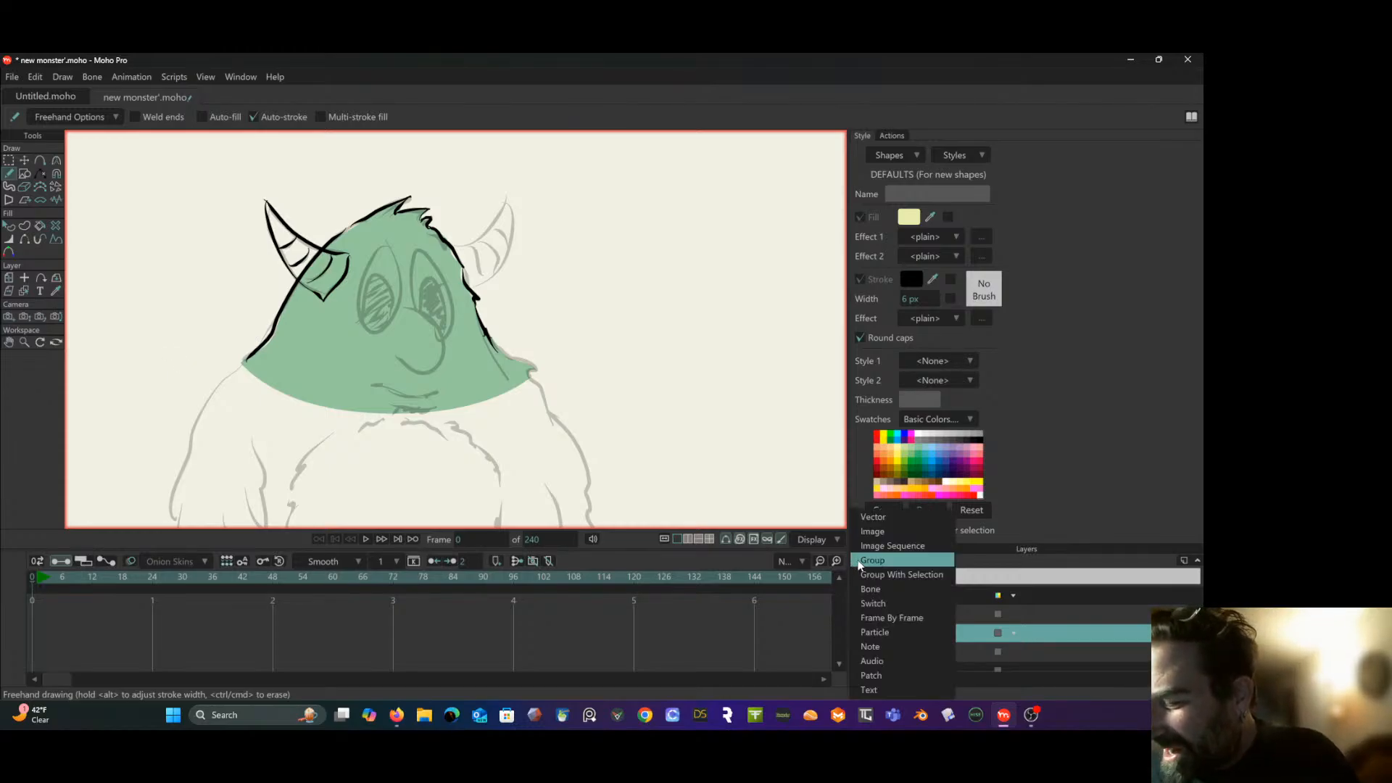
pyautogui.click(898, 519)
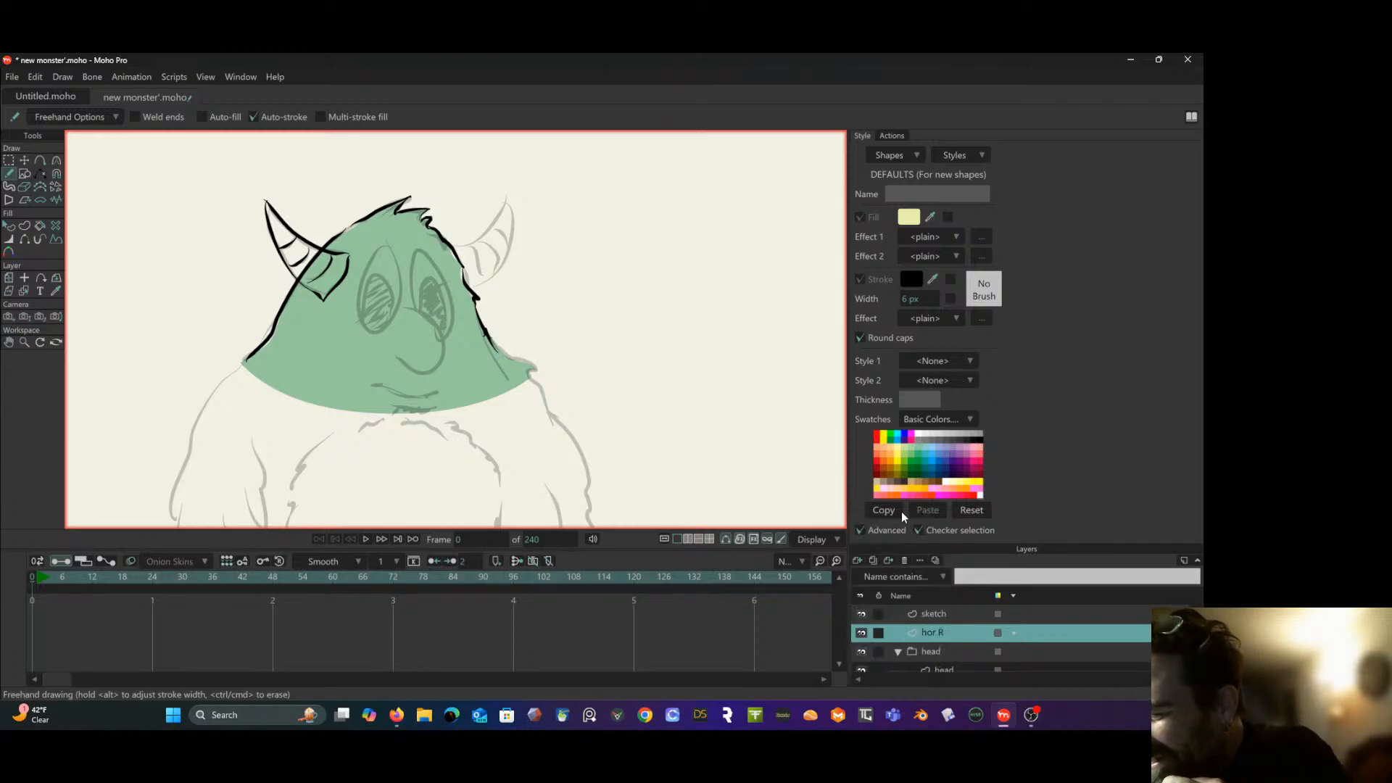
pyautogui.moveTo(971, 632); pyautogui.dragTo(966, 660)
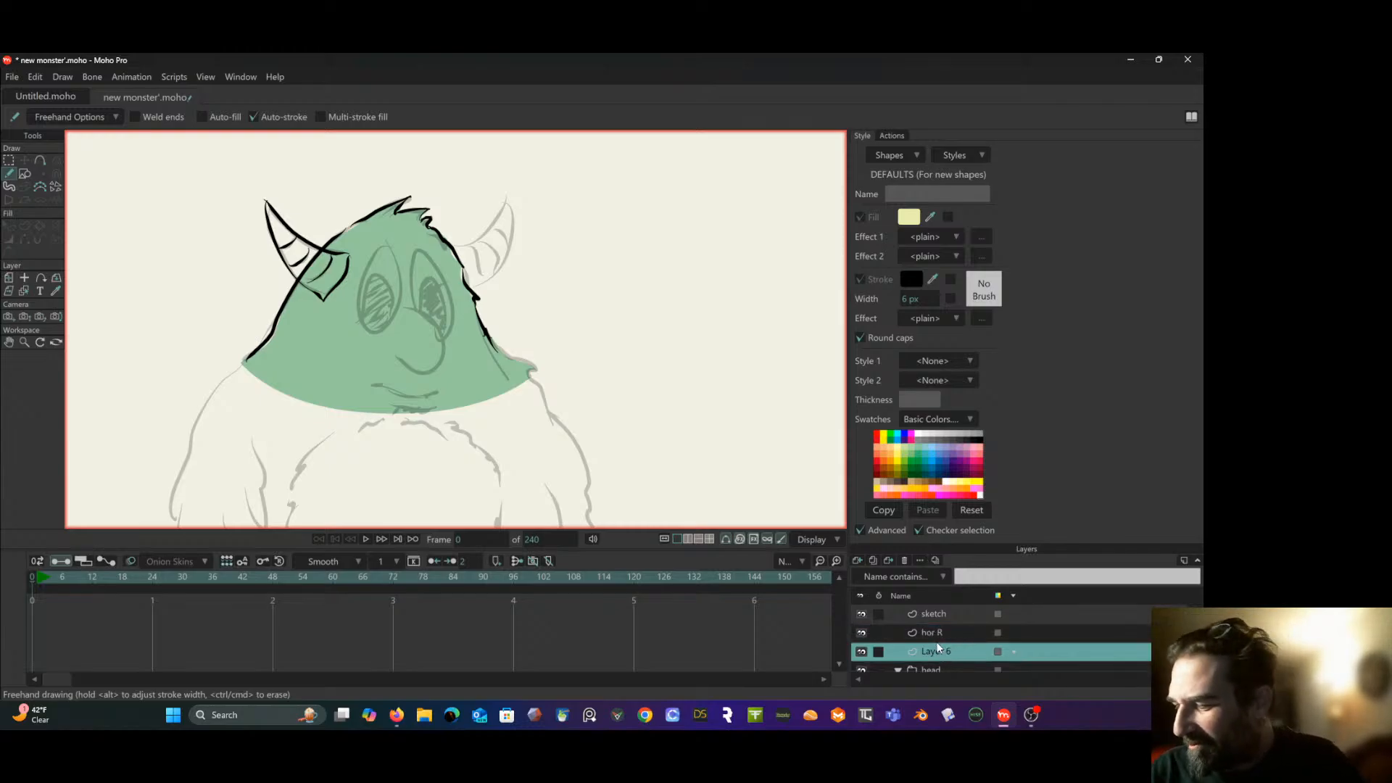
pyautogui.click(860, 530)
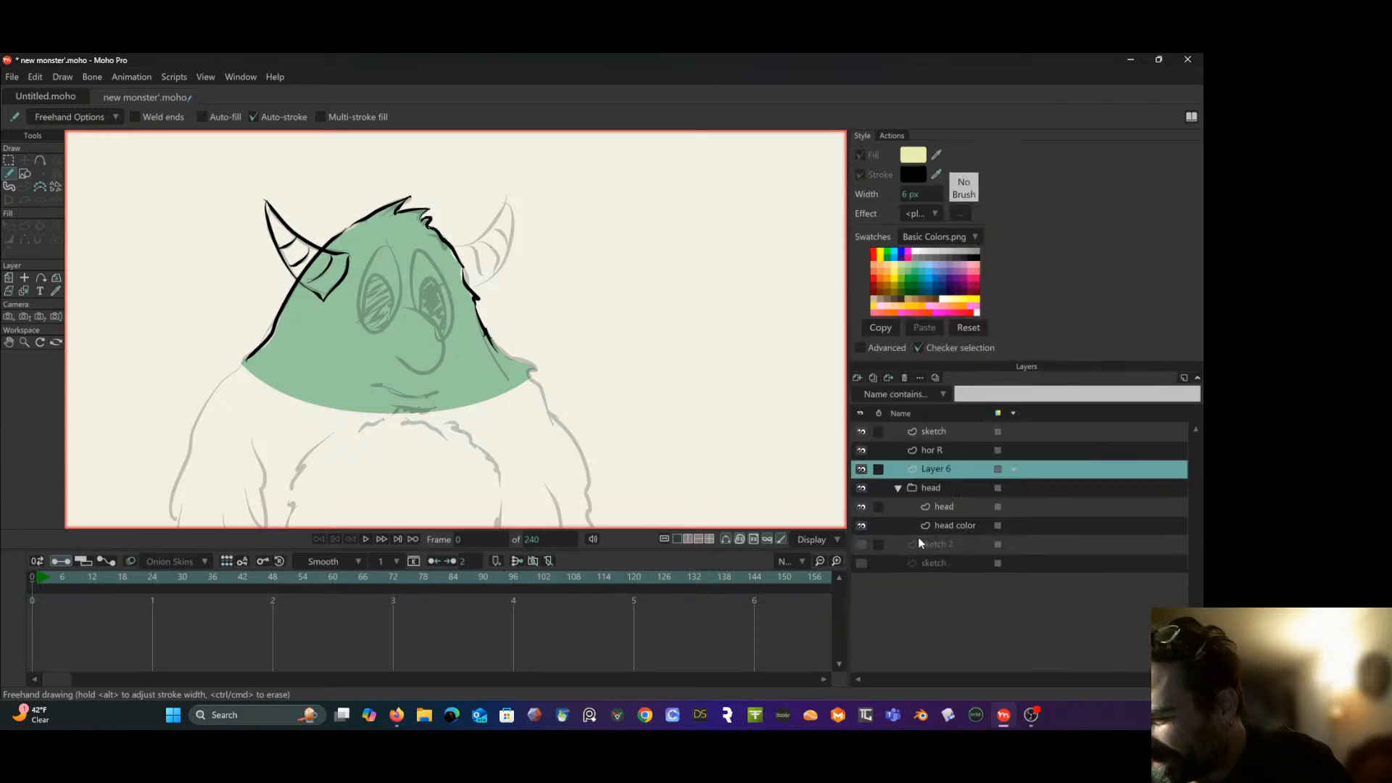
pyautogui.doubleClick(944, 470)
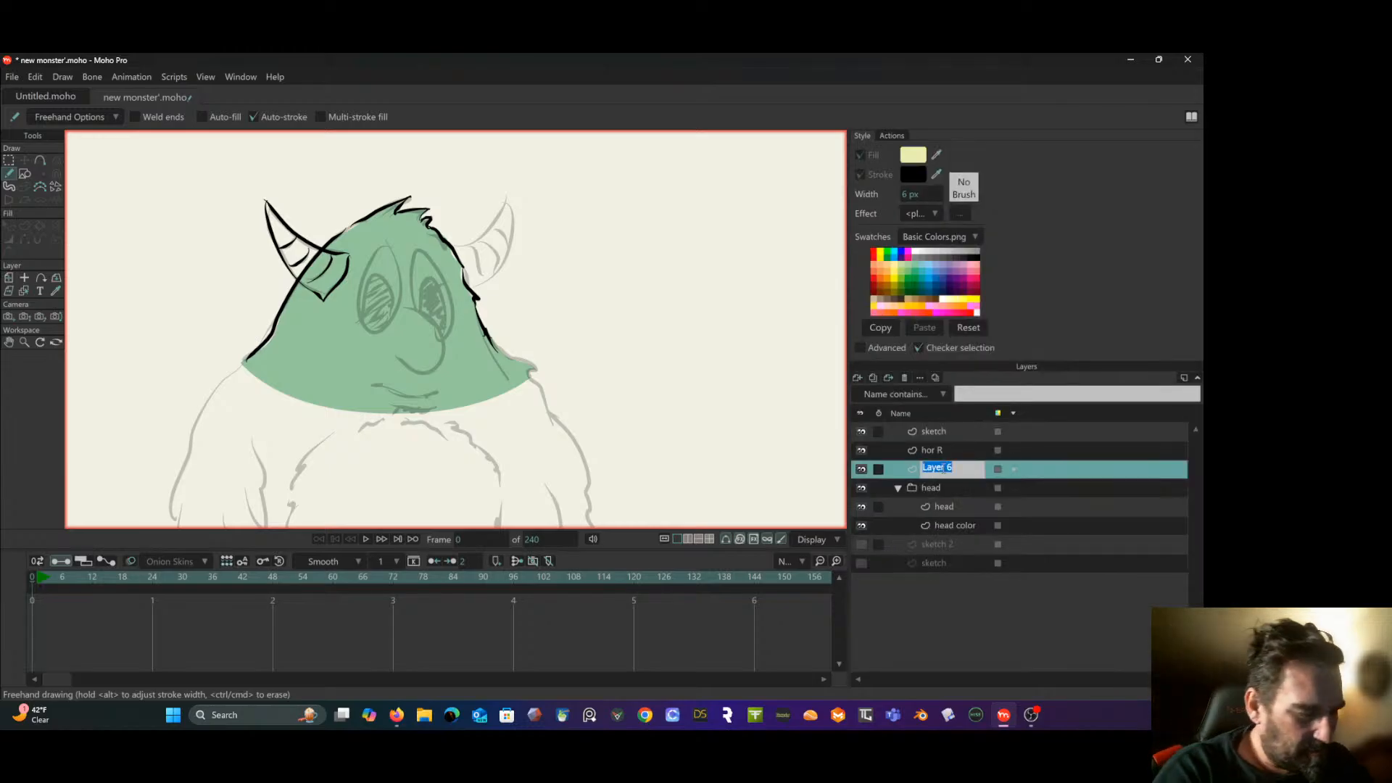
pyautogui.write('horn')
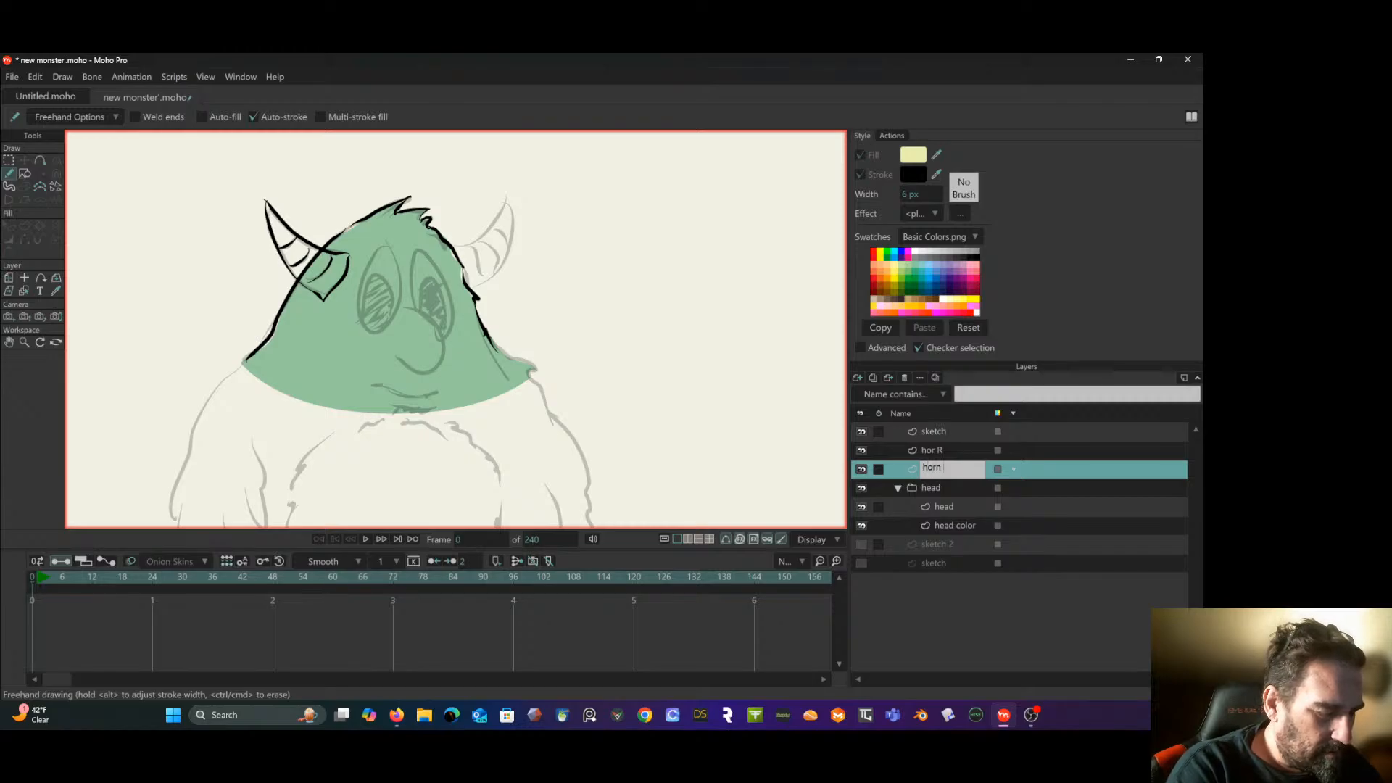
pyautogui.write(' R color')
pyautogui.press('Return')
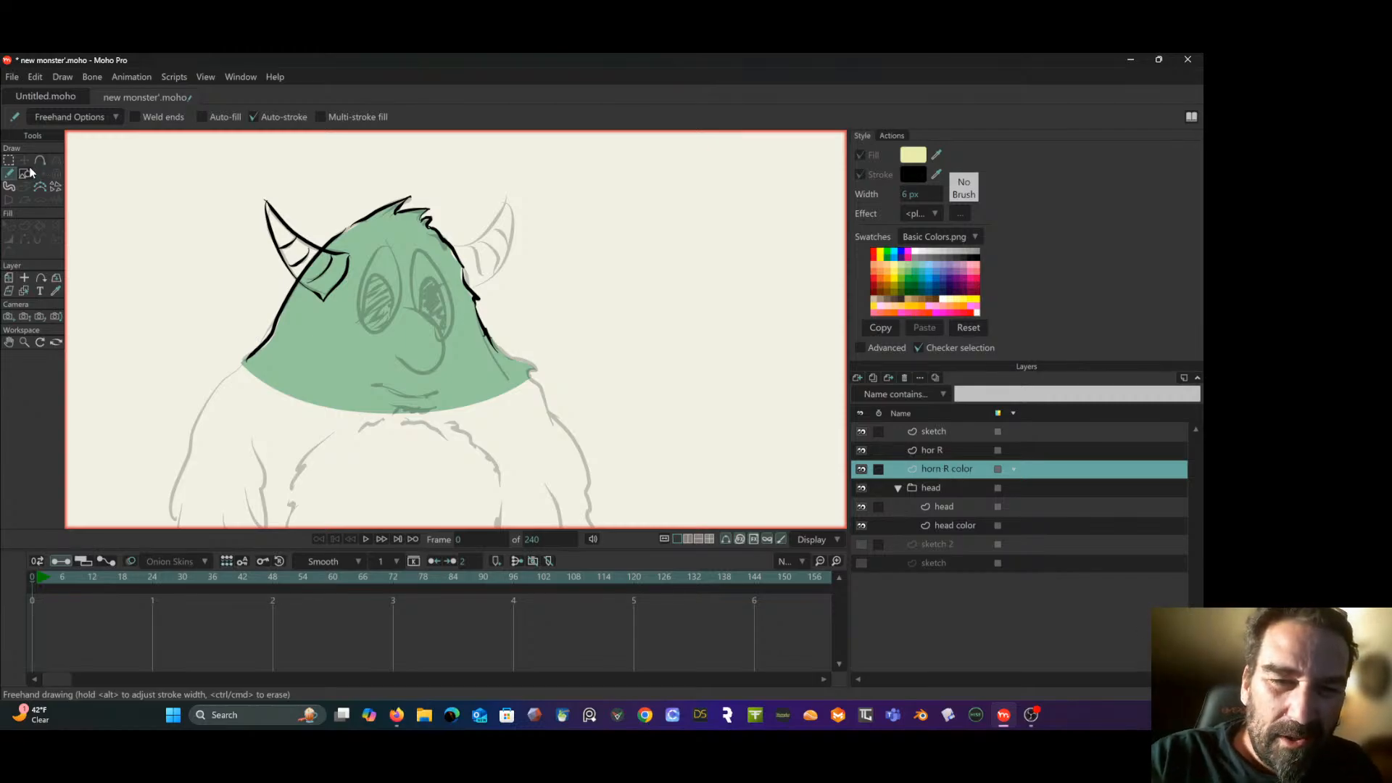
# - Paint the left horn's pale yellow fill inside its outline with the Blob Brush, with auto-stroke turned off
pyautogui.click(9, 187)
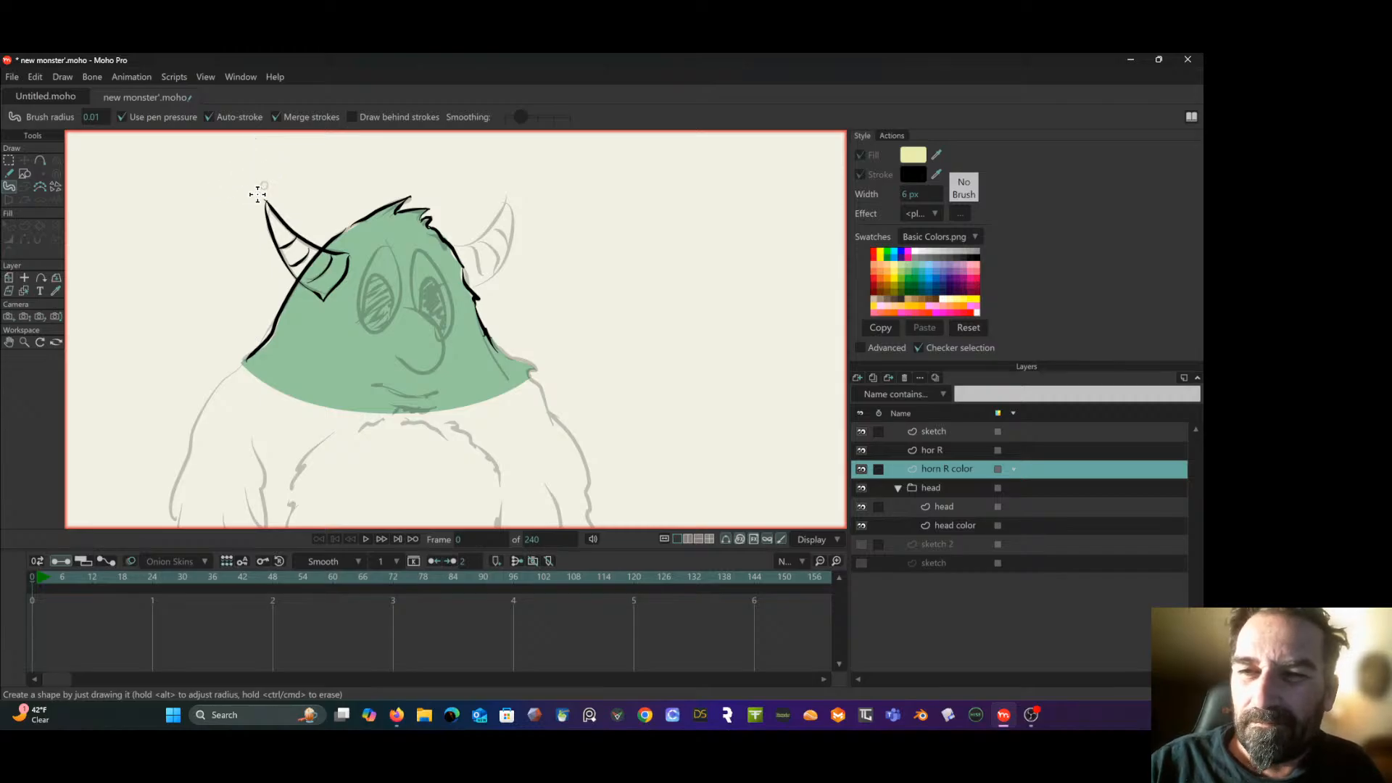
pyautogui.click(212, 119)
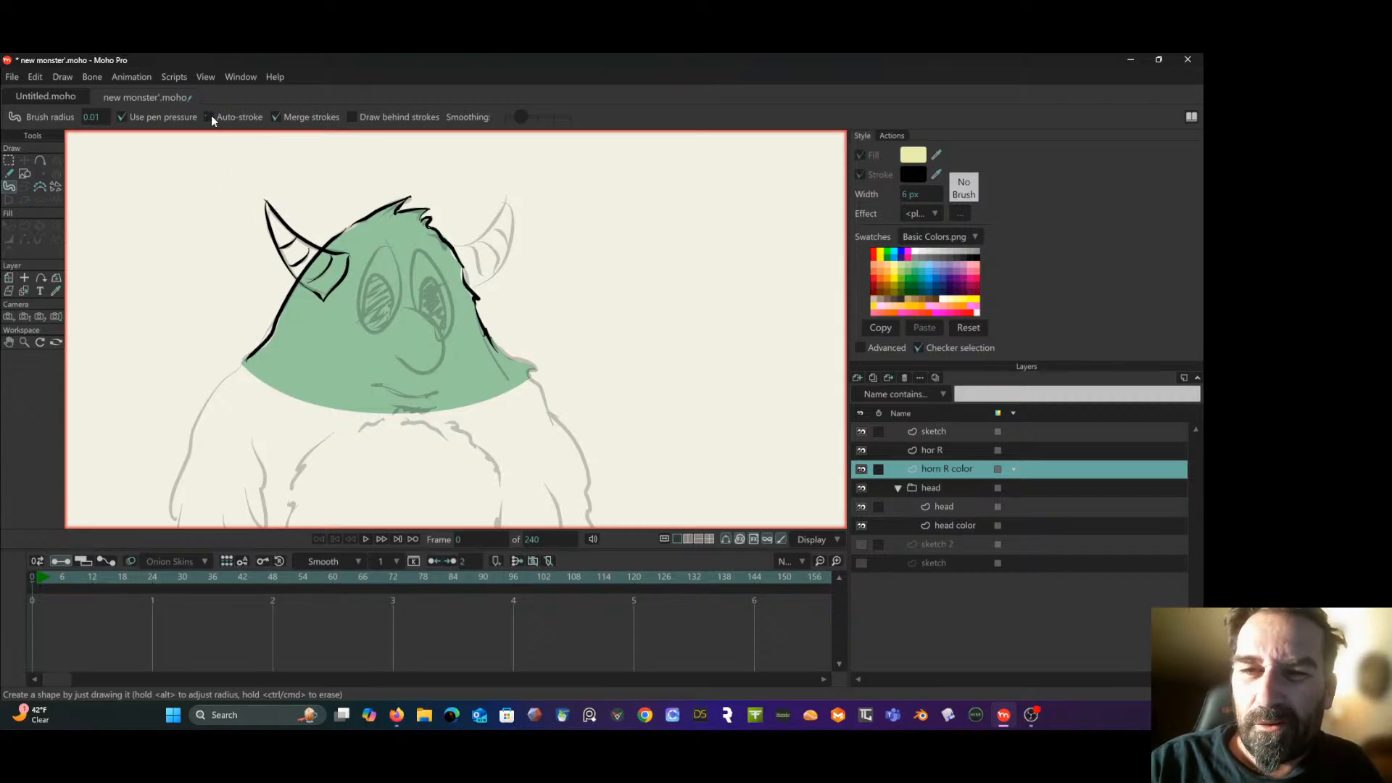
pyautogui.moveTo(330, 275)
pyautogui.mouseDown()
pyautogui.moveTo(269, 208)
pyautogui.moveTo(306, 247)
pyautogui.moveTo(343, 257)
pyautogui.moveTo(329, 286)
pyautogui.moveTo(274, 235)
pyautogui.moveTo(305, 282)
pyautogui.moveTo(317, 289)
pyautogui.moveTo(287, 236)
pyautogui.moveTo(339, 261)
pyautogui.moveTo(332, 276)
pyautogui.moveTo(312, 260)
pyautogui.moveTo(323, 292)
pyautogui.moveTo(337, 265)
pyautogui.mouseUp()
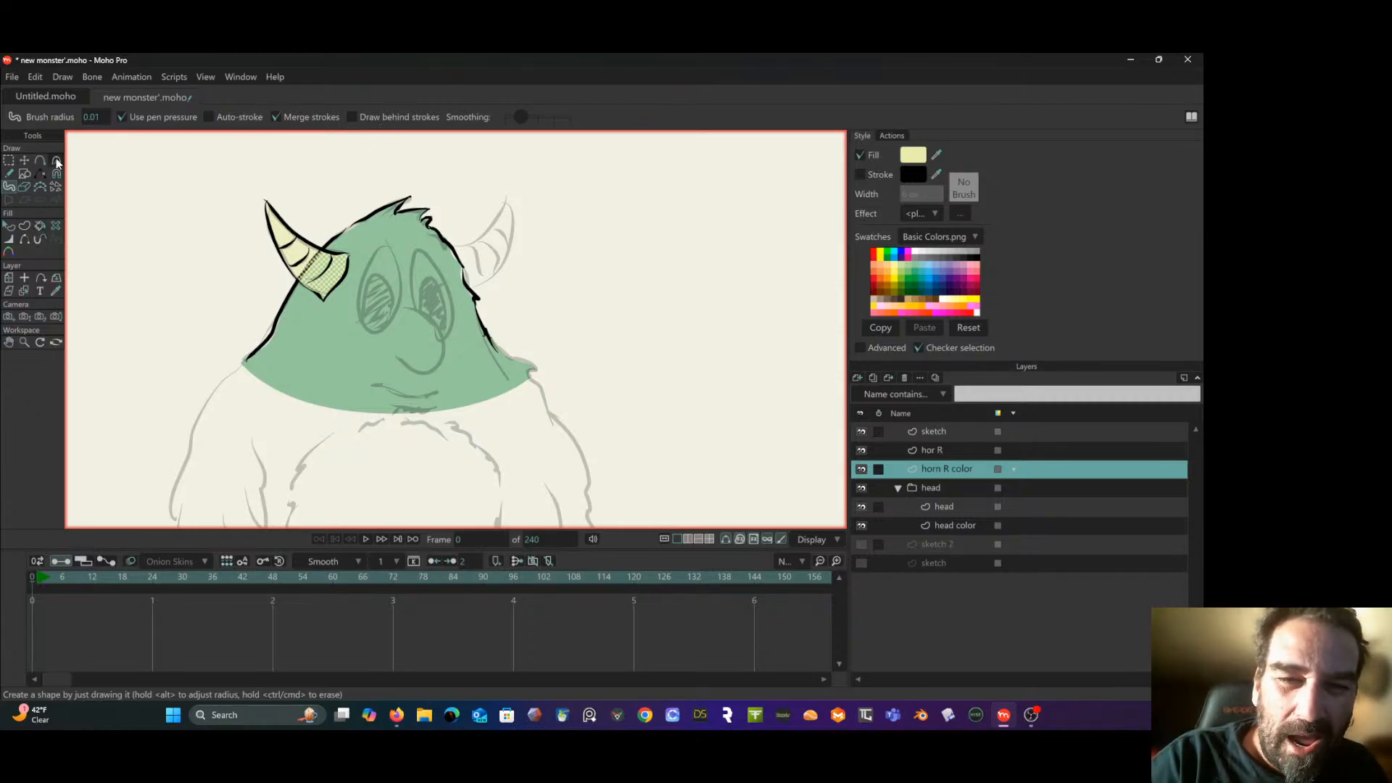
# - Adjust the ridge-line points on the "hor R" layer with the Transform Points tool so the ridges fit the horn
pyautogui.click(24, 160)
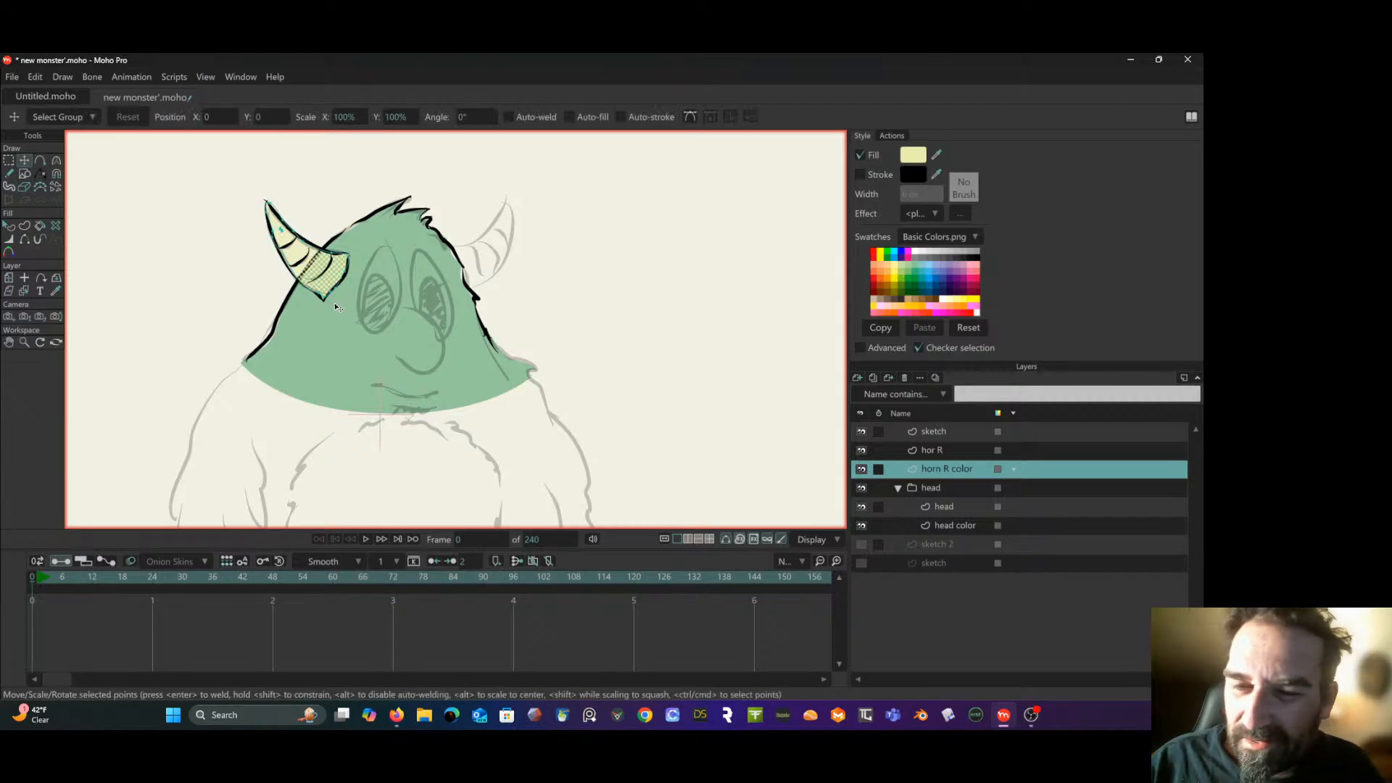
pyautogui.click(953, 453)
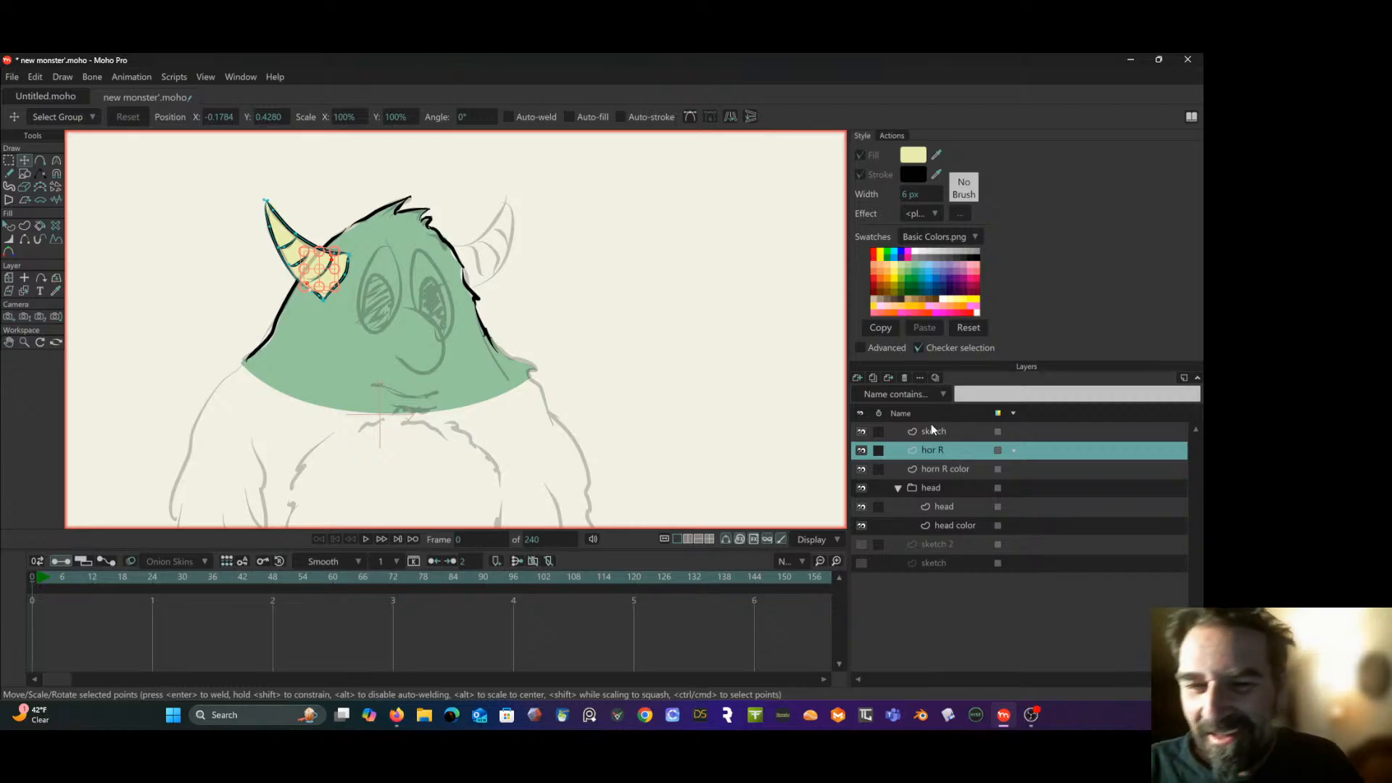
pyautogui.click(10, 161)
pyautogui.moveTo(114, 196); pyautogui.dragTo(100, 223)
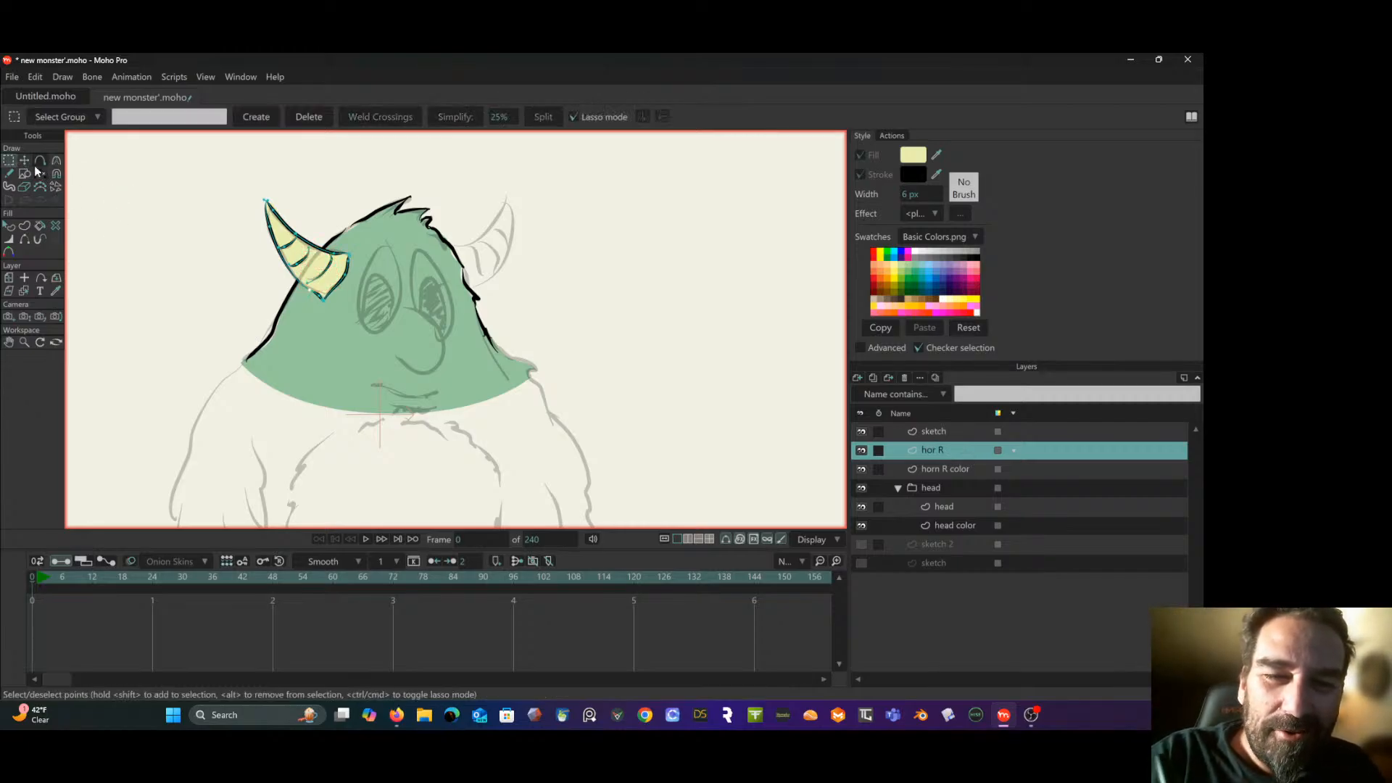
pyautogui.click(25, 161)
pyautogui.moveTo(324, 299)
pyautogui.mouseDown()
pyautogui.moveTo(344, 282)
pyautogui.moveTo(329, 250)
pyautogui.moveTo(324, 270)
pyautogui.mouseUp()
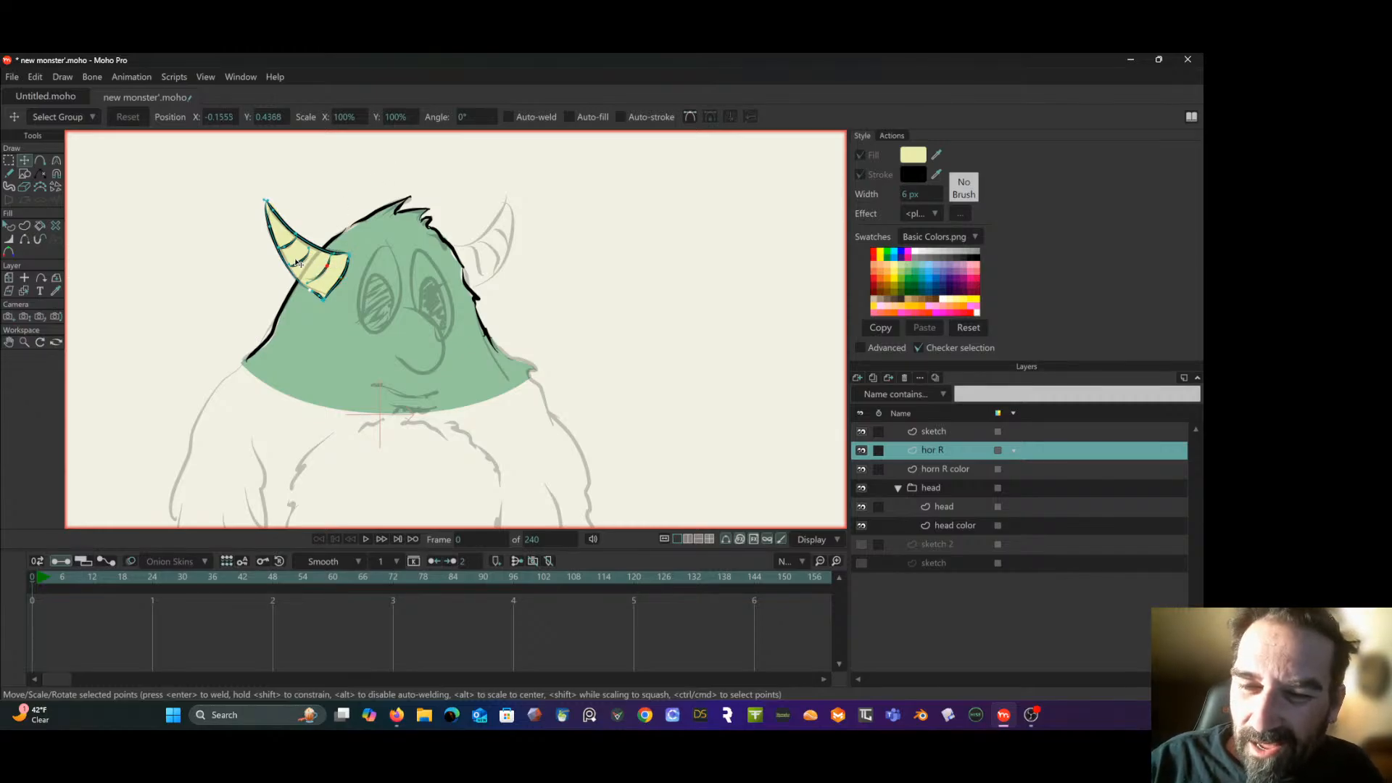
pyautogui.click(305, 258)
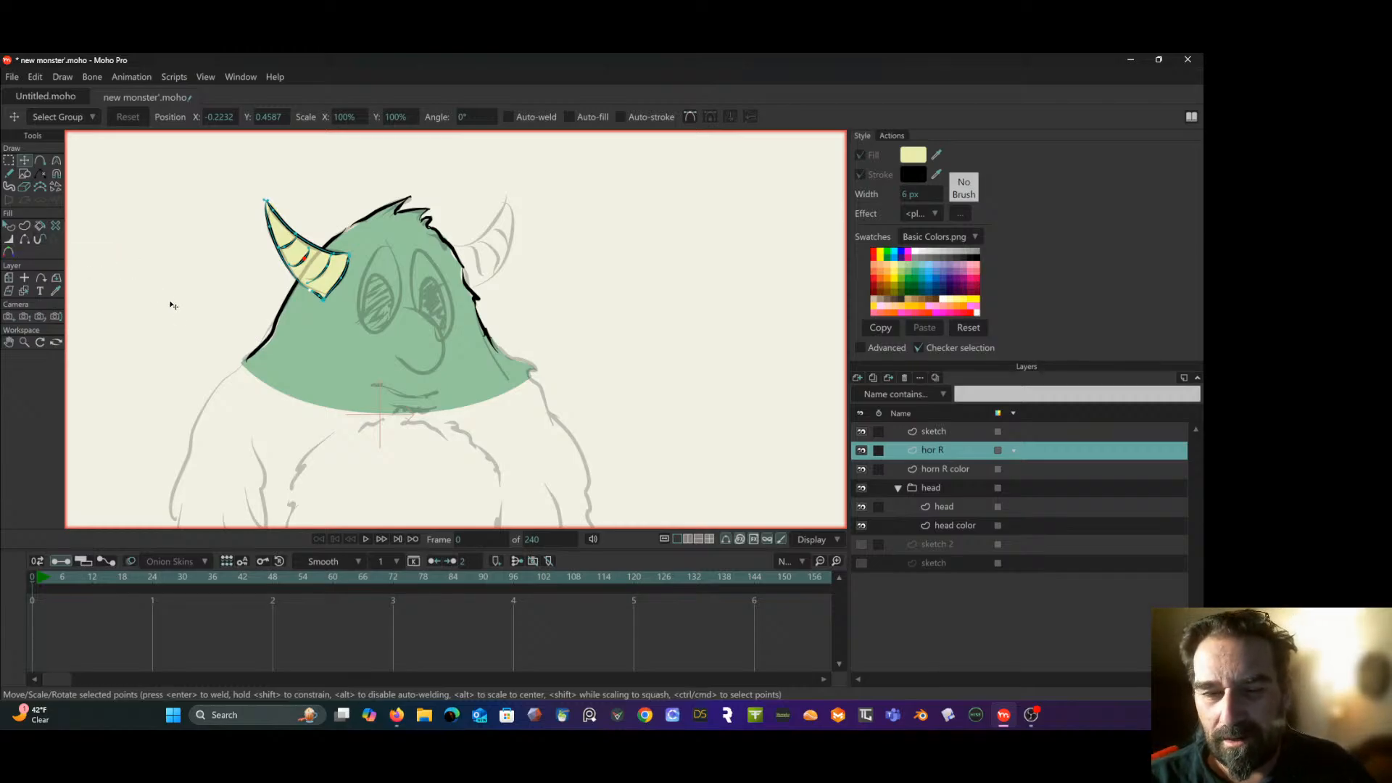
# - Add a new vector layer above "hor R" and name it "belly spot"
pyautogui.scroll(-3, 172, 297)
pyautogui.moveTo(191, 272); pyautogui.dragTo(183, 231)
pyautogui.scroll(-2, 190, 262)
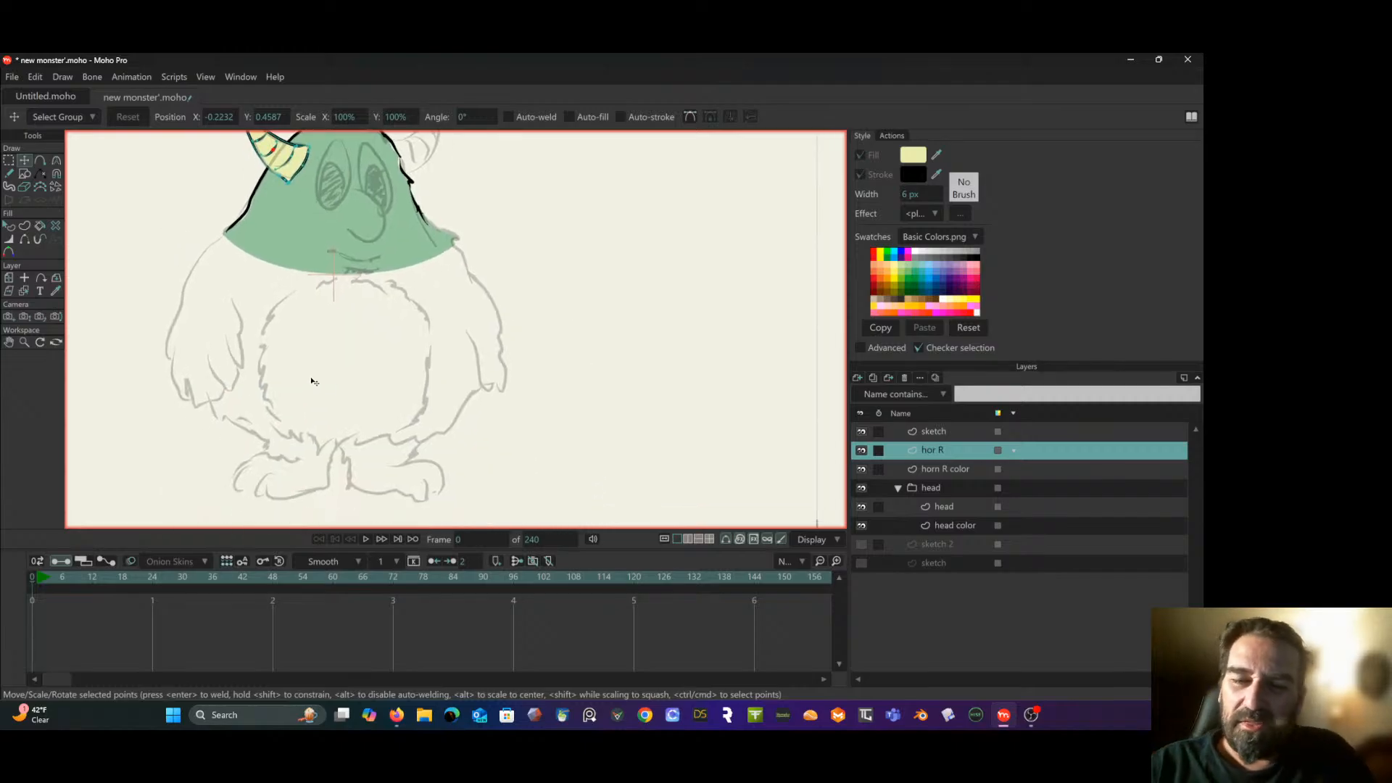
pyautogui.click(857, 377)
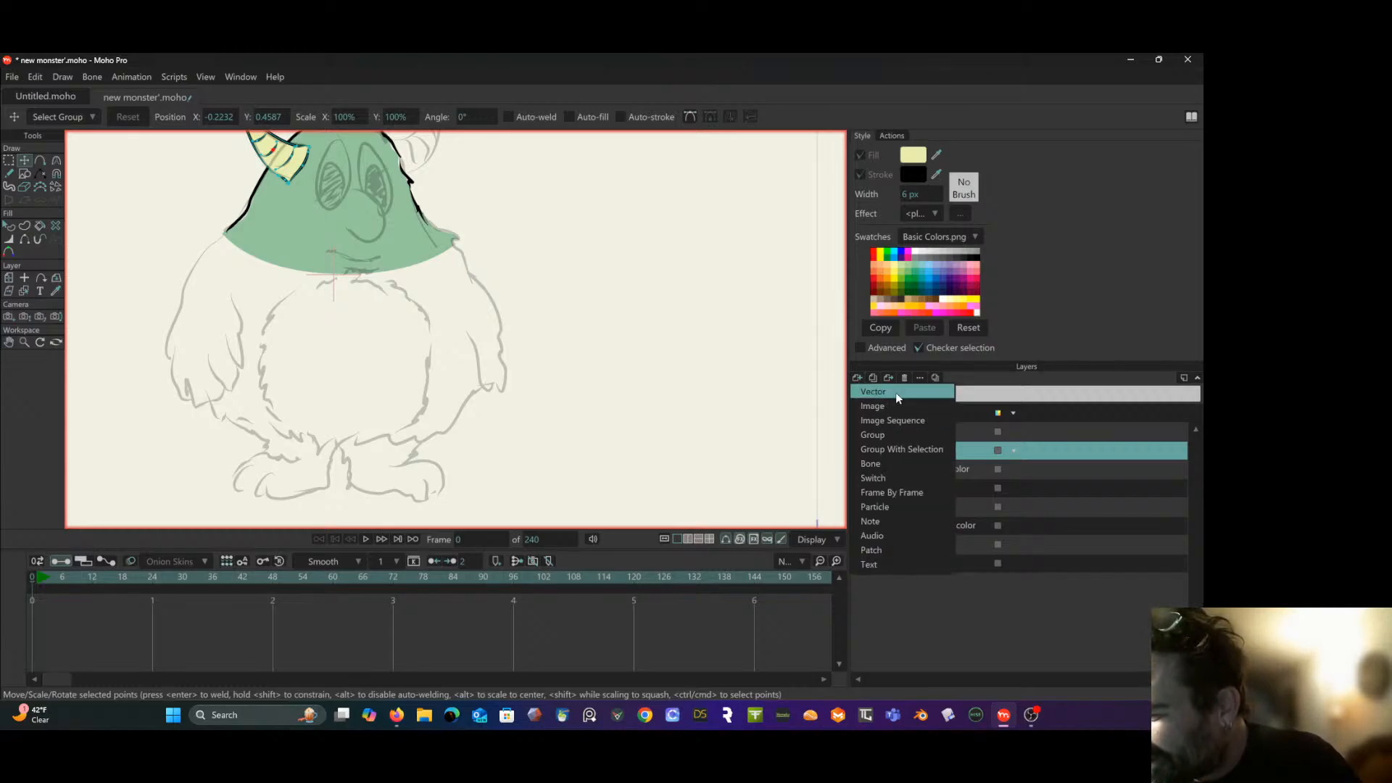
pyautogui.click(921, 390)
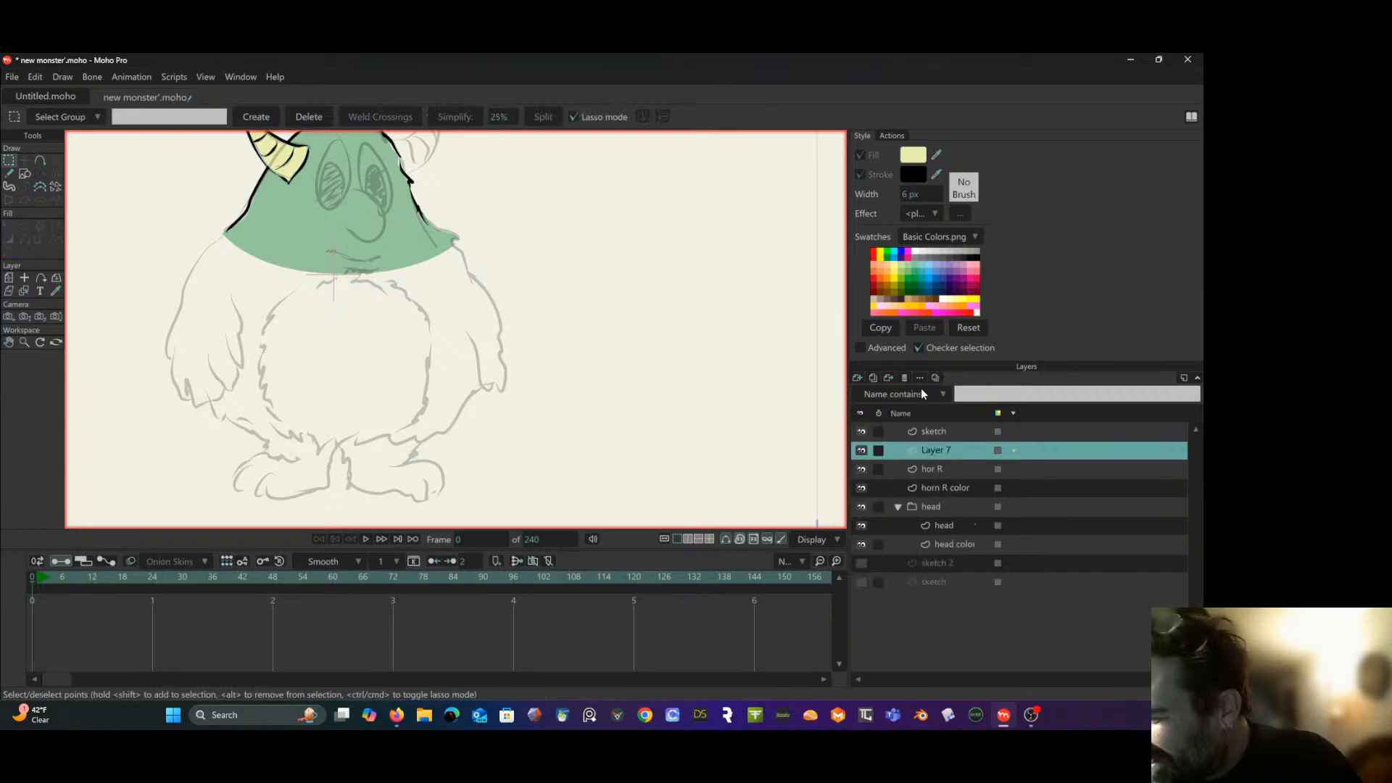
pyautogui.doubleClick(938, 450)
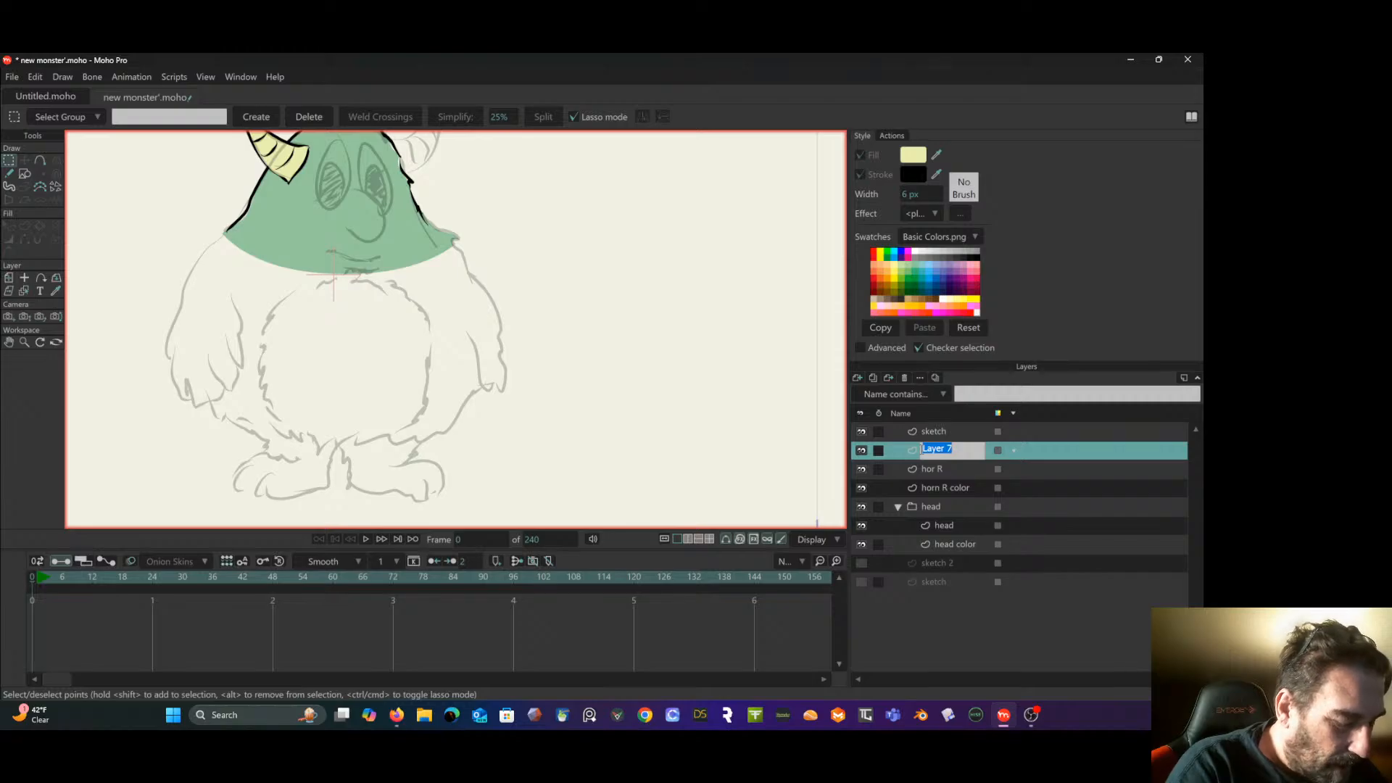
pyautogui.write('bell')
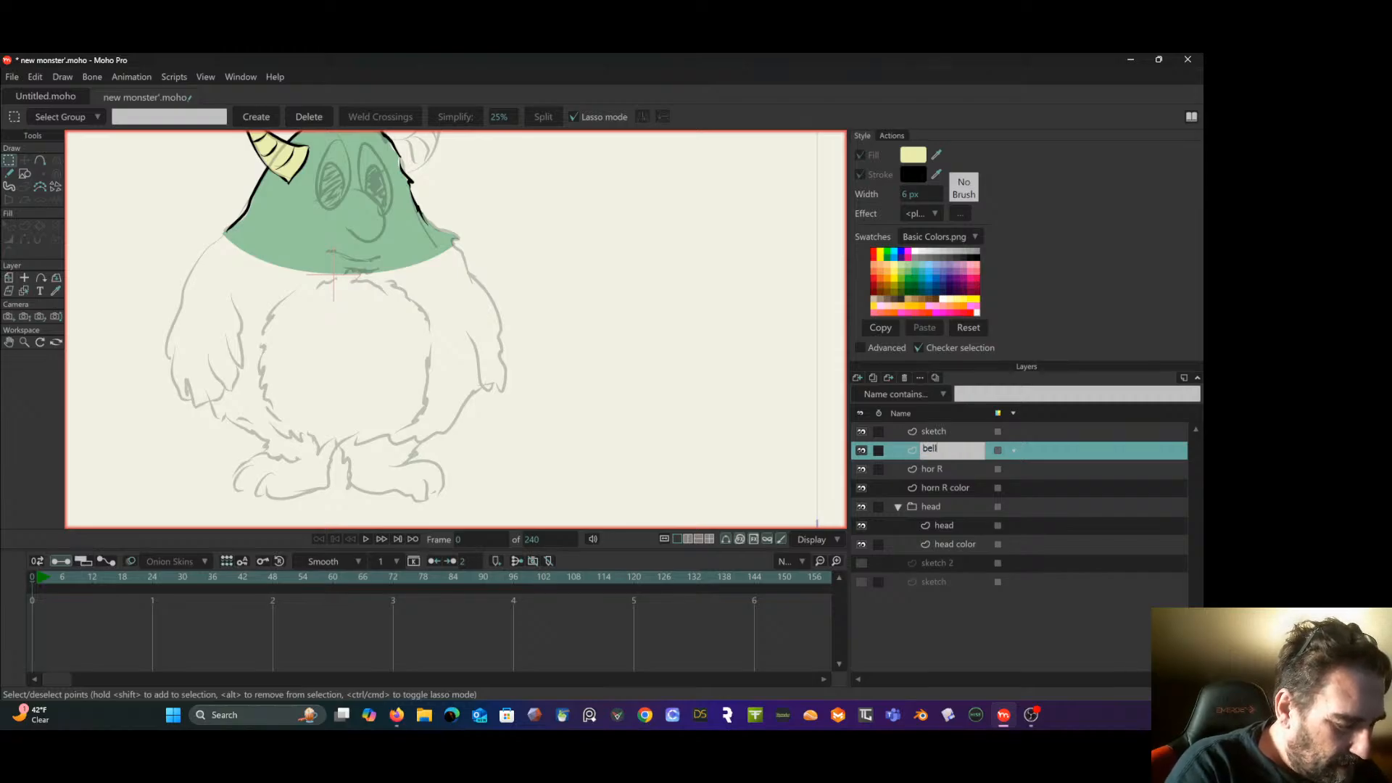
pyautogui.write('y spot')
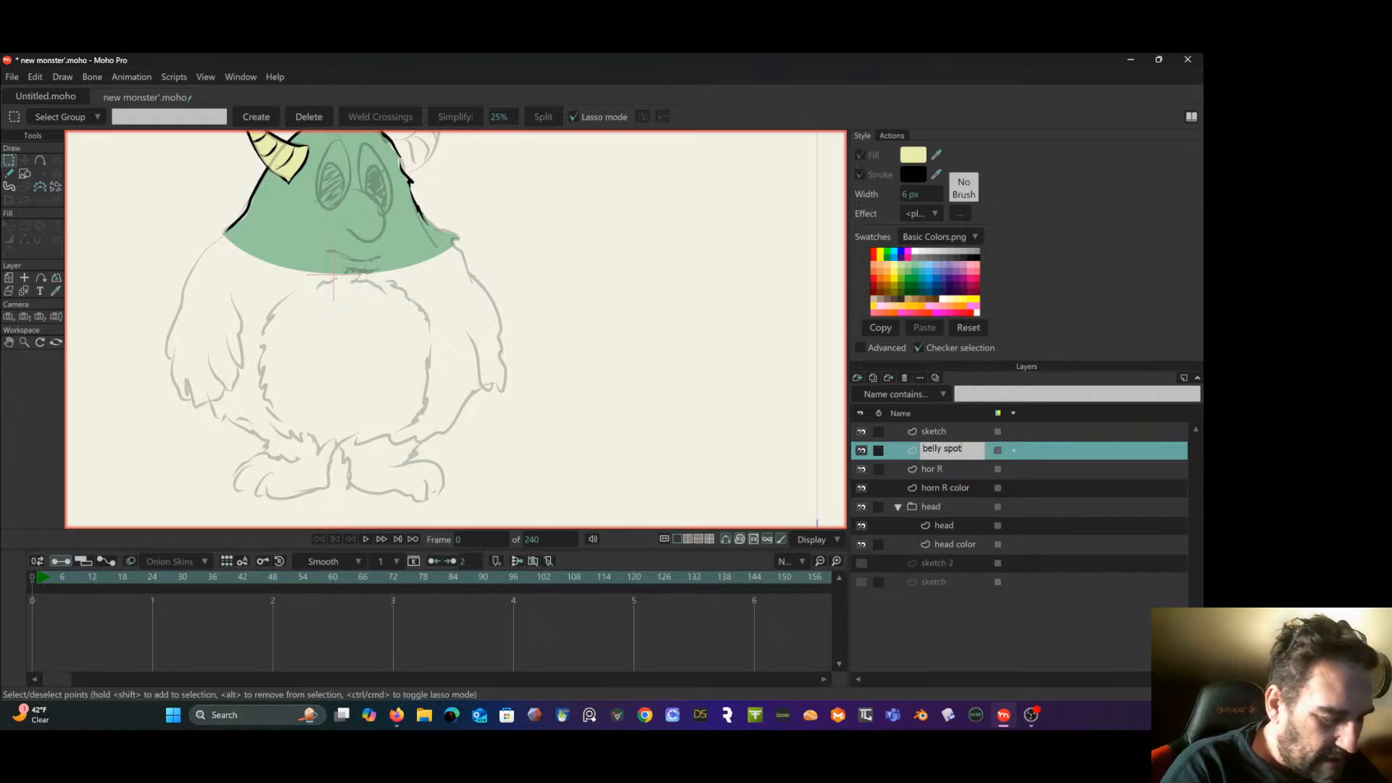
pyautogui.press('Return')
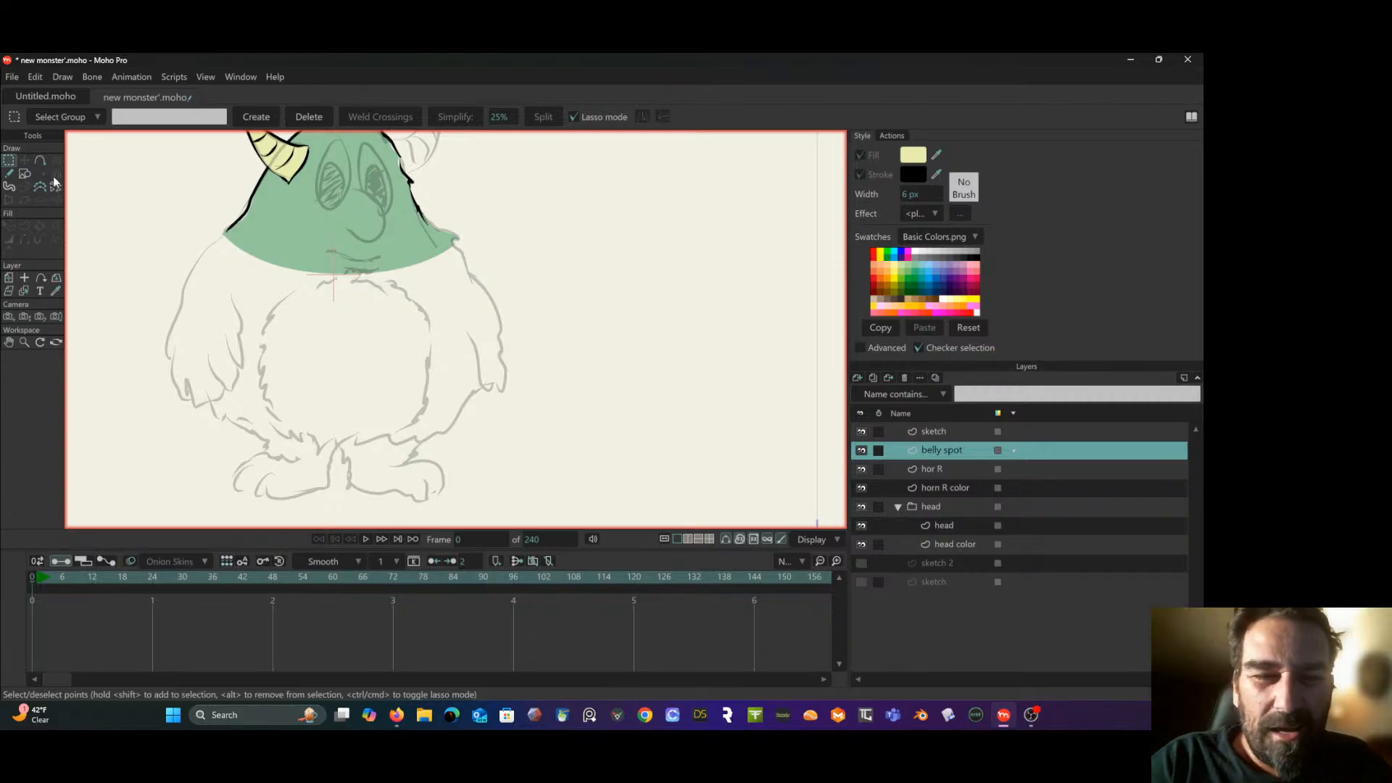
# - Paint the belly spot's furry outline over the sketch with the Blob Brush and delete its inner contour to fill the shape
pyautogui.click(8, 186)
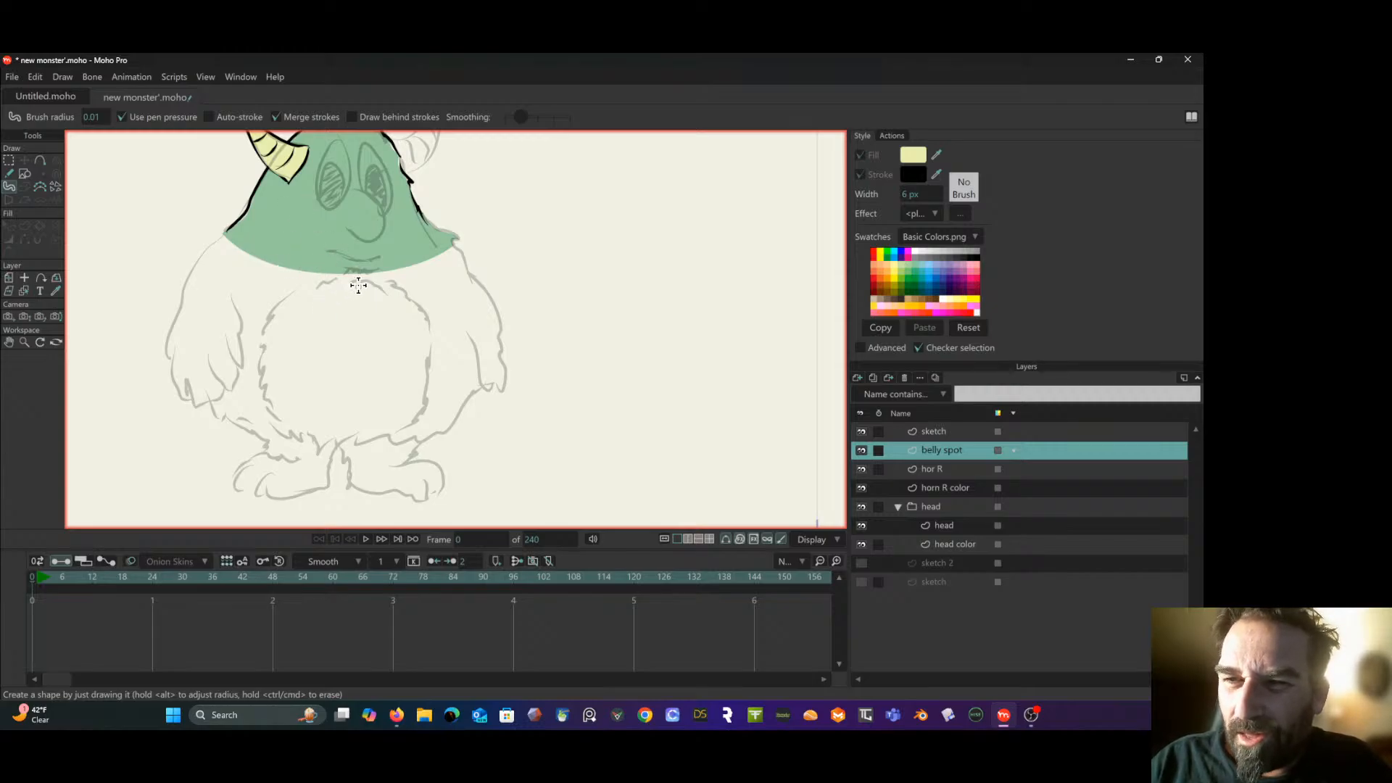
pyautogui.moveTo(340, 280)
pyautogui.mouseDown()
pyautogui.moveTo(280, 316)
pyautogui.moveTo(269, 400)
pyautogui.moveTo(323, 444)
pyautogui.moveTo(394, 438)
pyautogui.moveTo(422, 398)
pyautogui.moveTo(425, 322)
pyautogui.moveTo(390, 286)
pyautogui.moveTo(323, 286)
pyautogui.moveTo(275, 314)
pyautogui.moveTo(264, 347)
pyautogui.moveTo(274, 312)
pyautogui.moveTo(269, 404)
pyautogui.mouseUp()
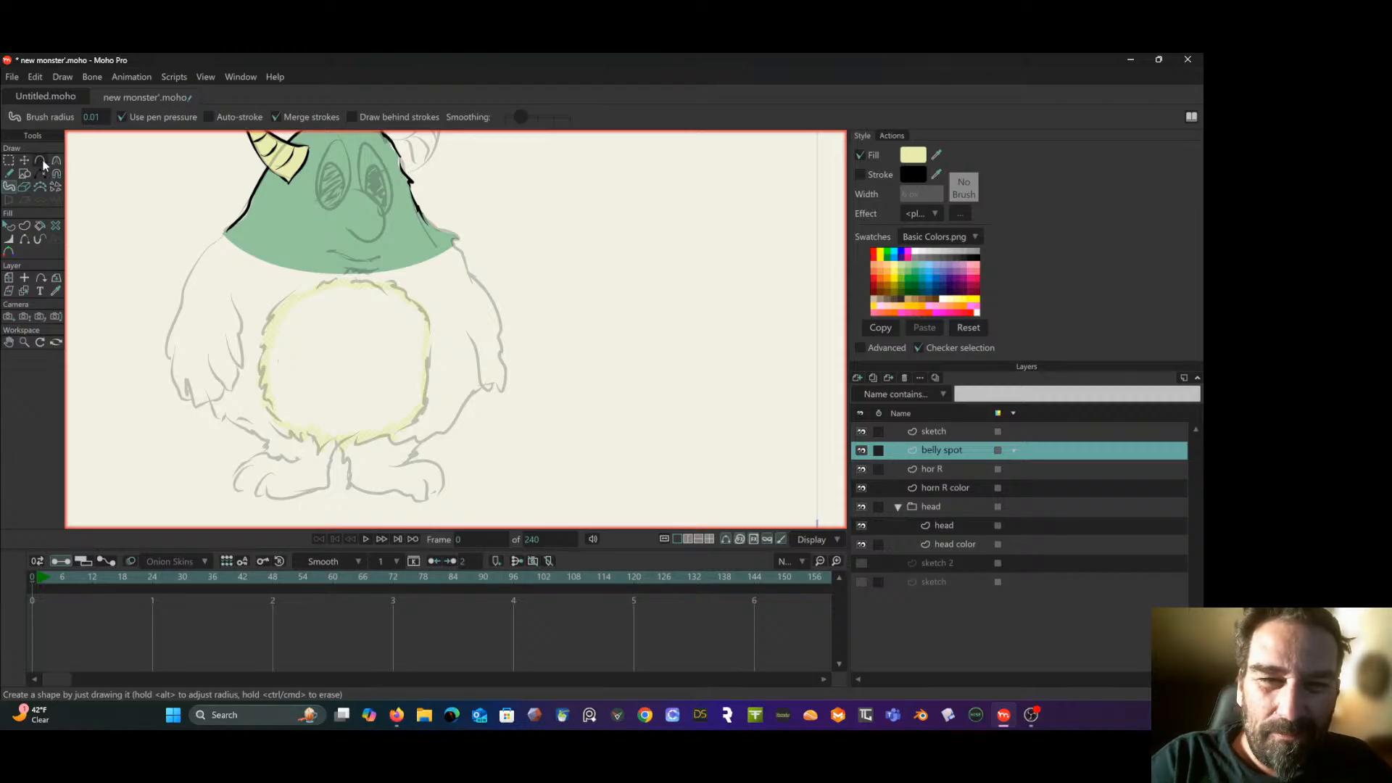
pyautogui.click(11, 162)
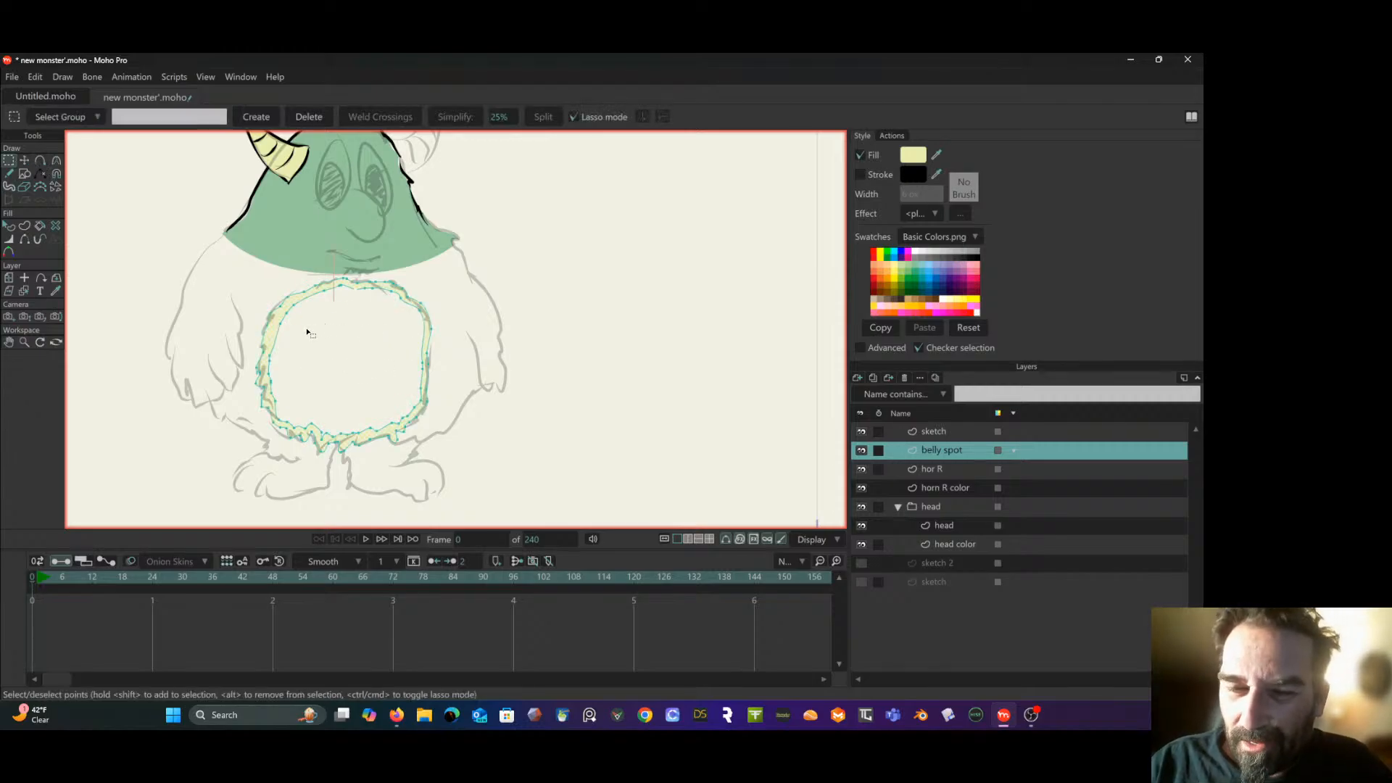
pyautogui.doubleClick(276, 339)
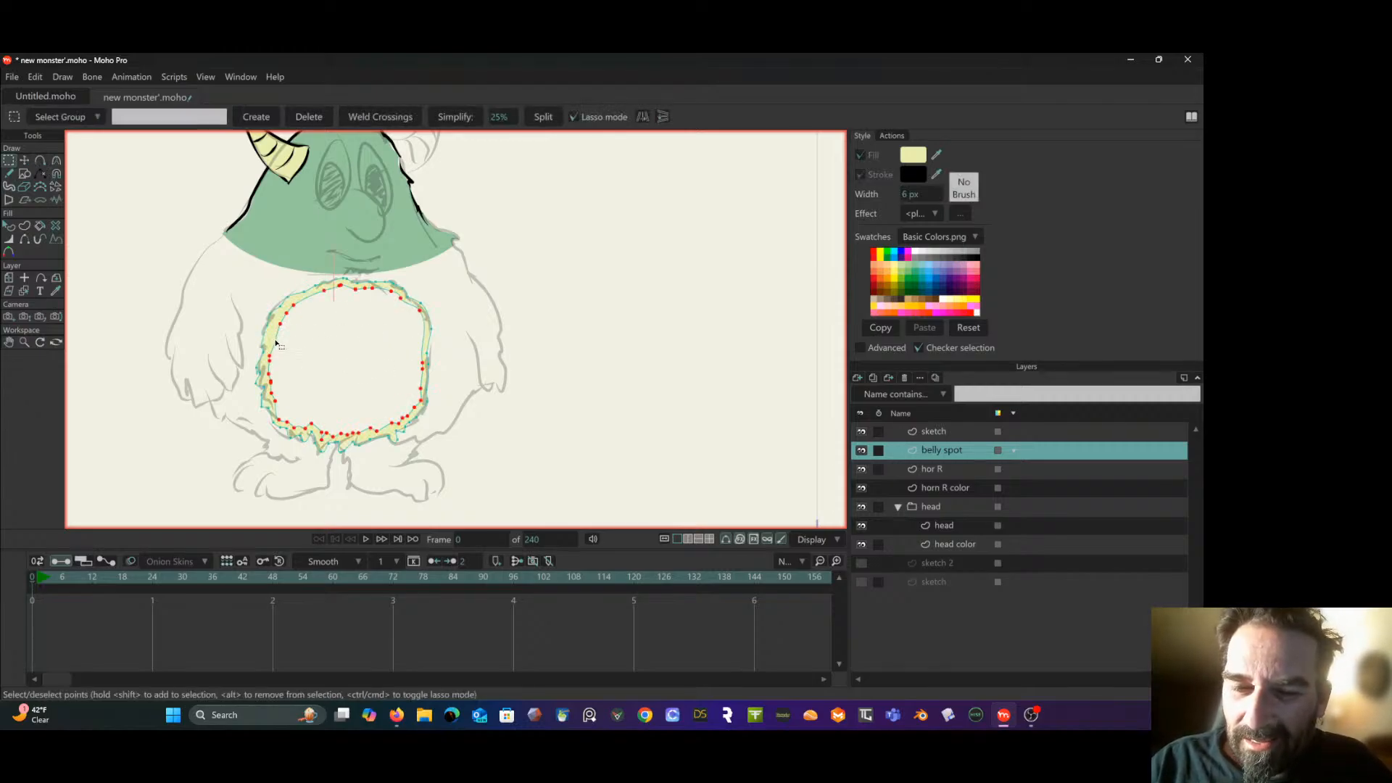
pyautogui.press('Delete')
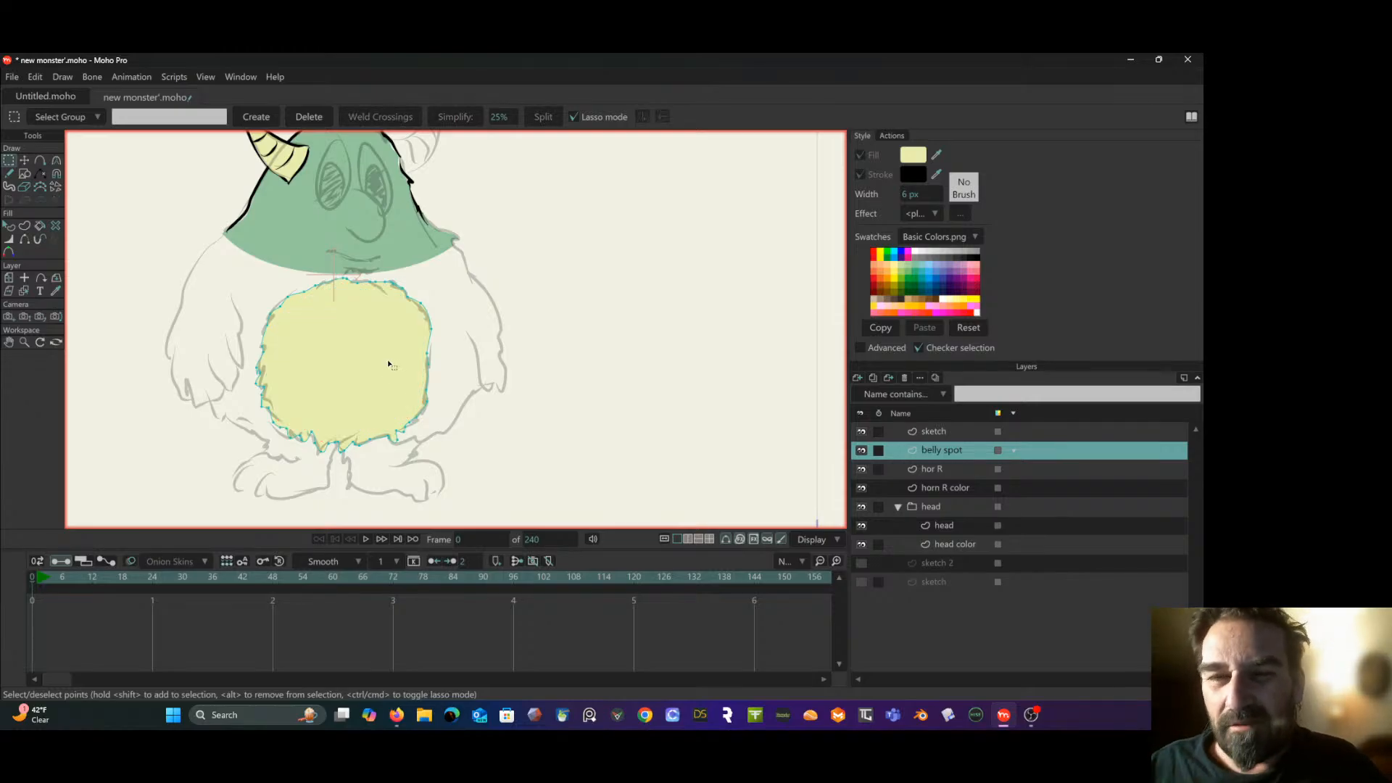
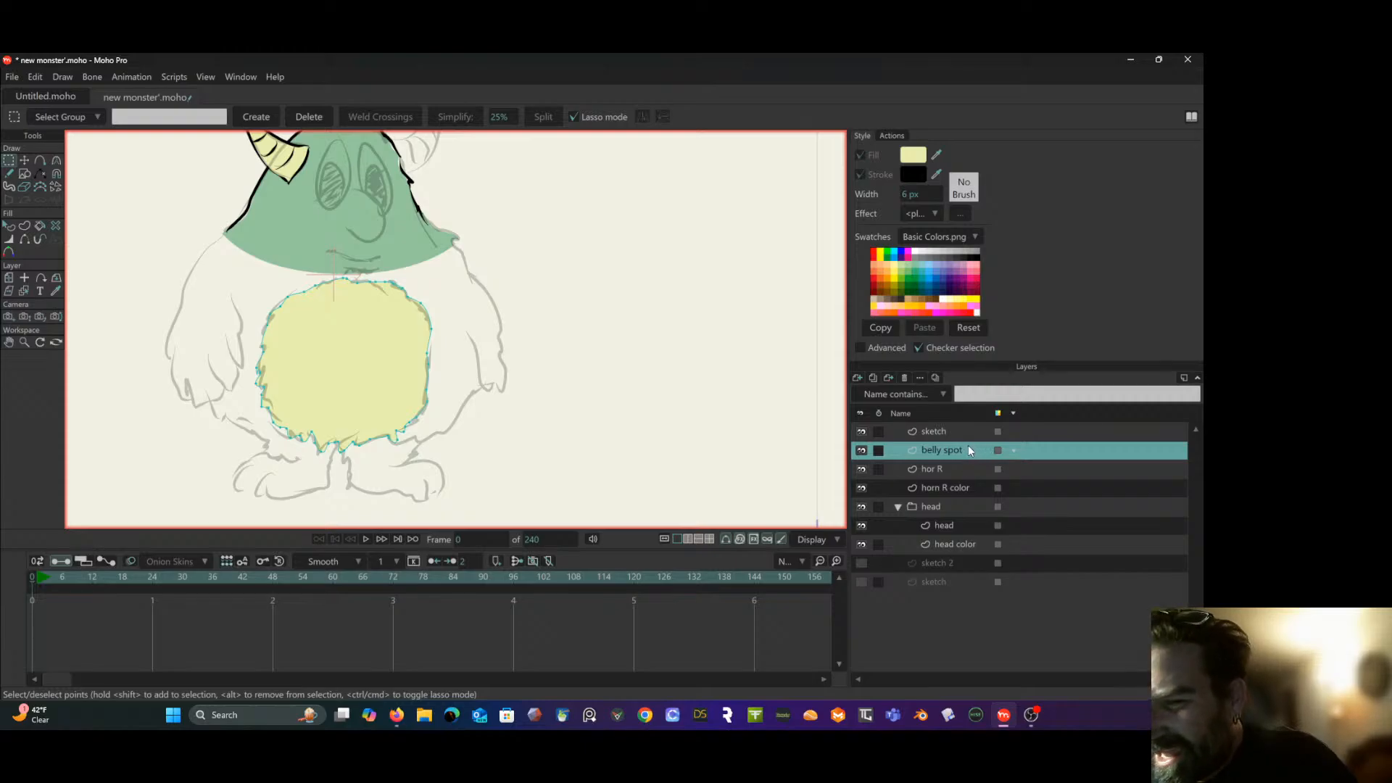
# - Add a new vector layer directly below "belly spot" and name it "body"
pyautogui.click(859, 378)
pyautogui.click(909, 389)
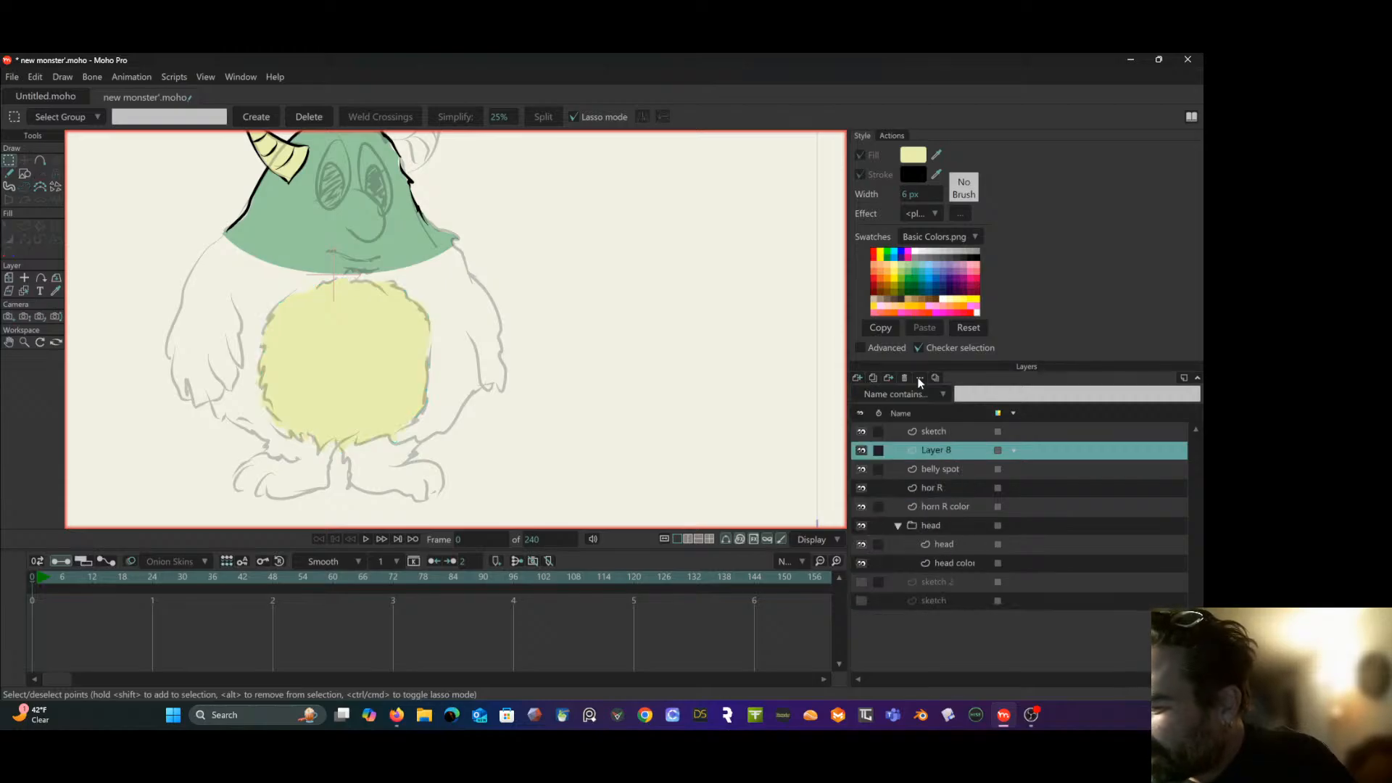
pyautogui.moveTo(962, 450)
pyautogui.mouseDown()
pyautogui.moveTo(955, 478)
pyautogui.moveTo(958, 467)
pyautogui.mouseUp()
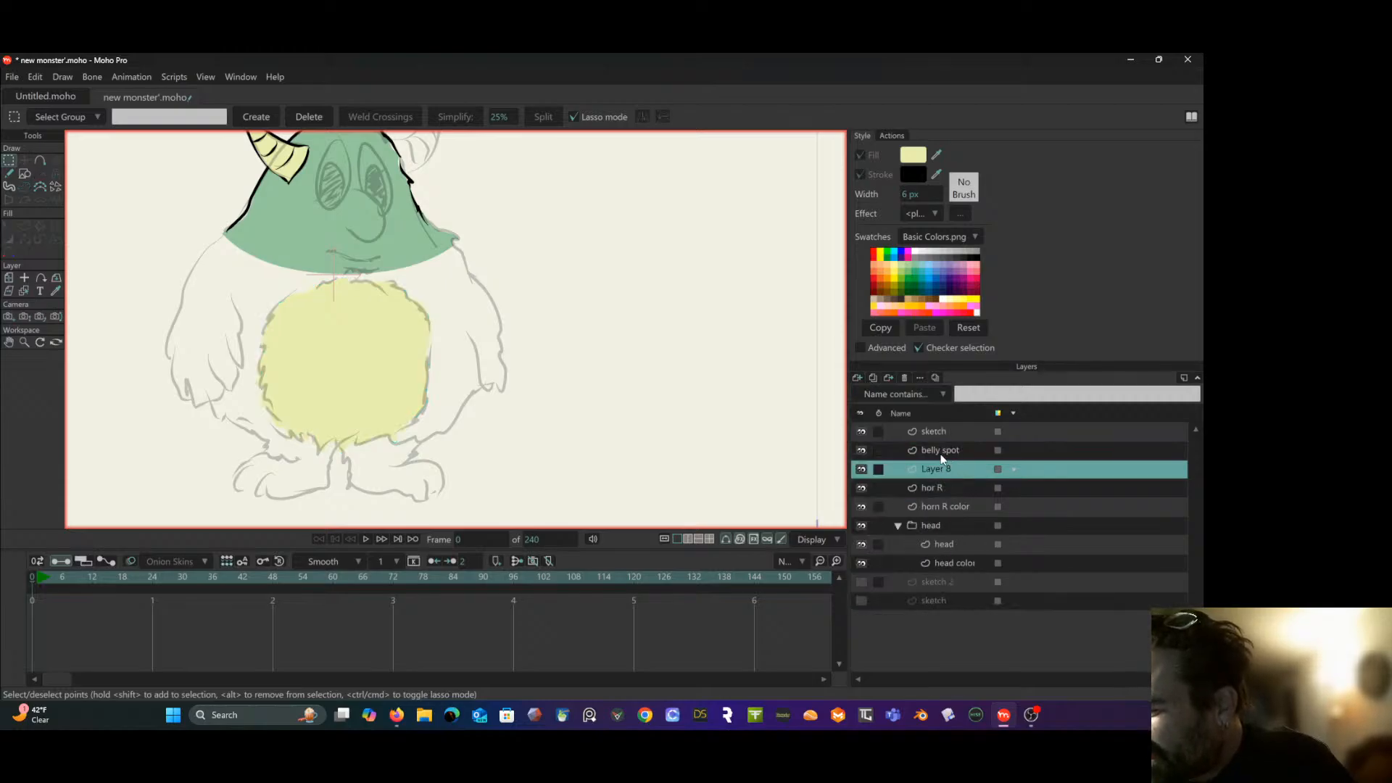
pyautogui.doubleClick(938, 460)
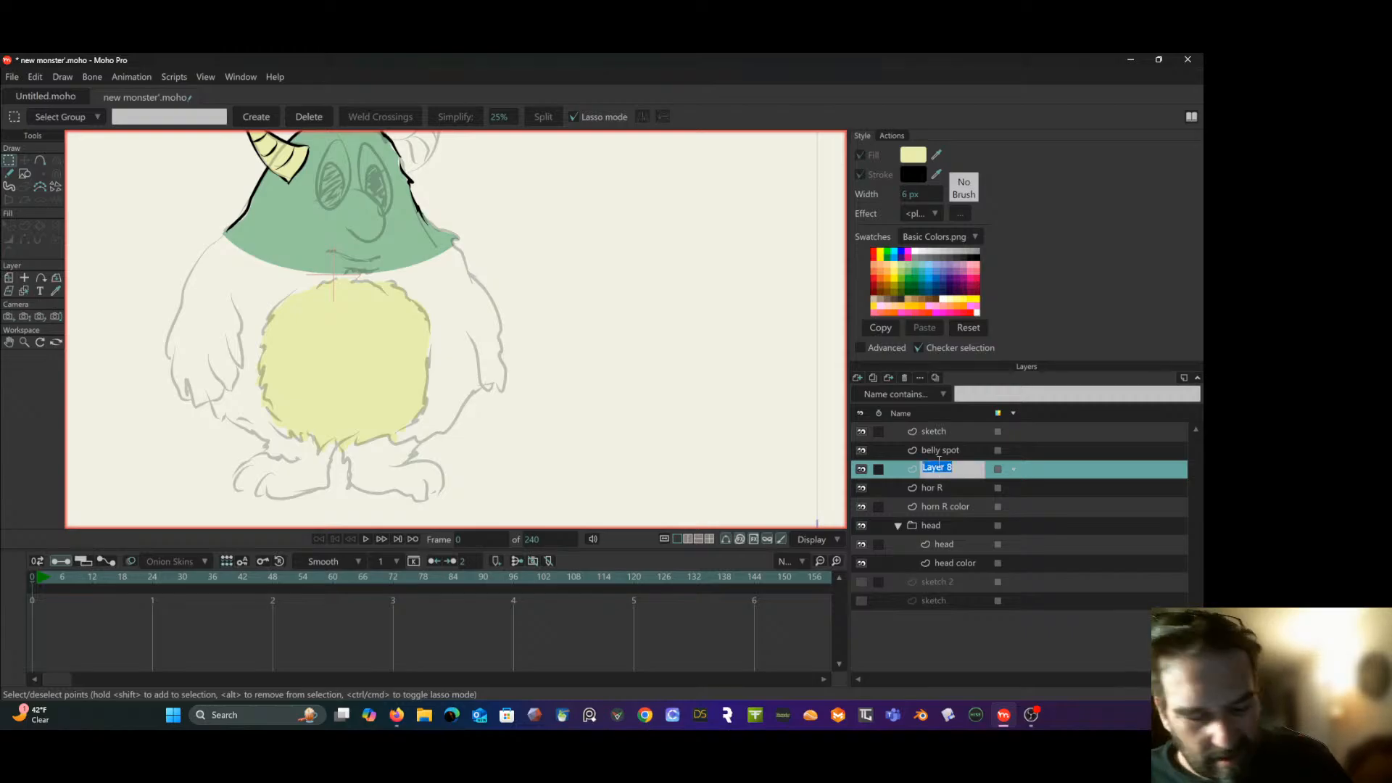
pyautogui.write('body')
pyautogui.press('Return')
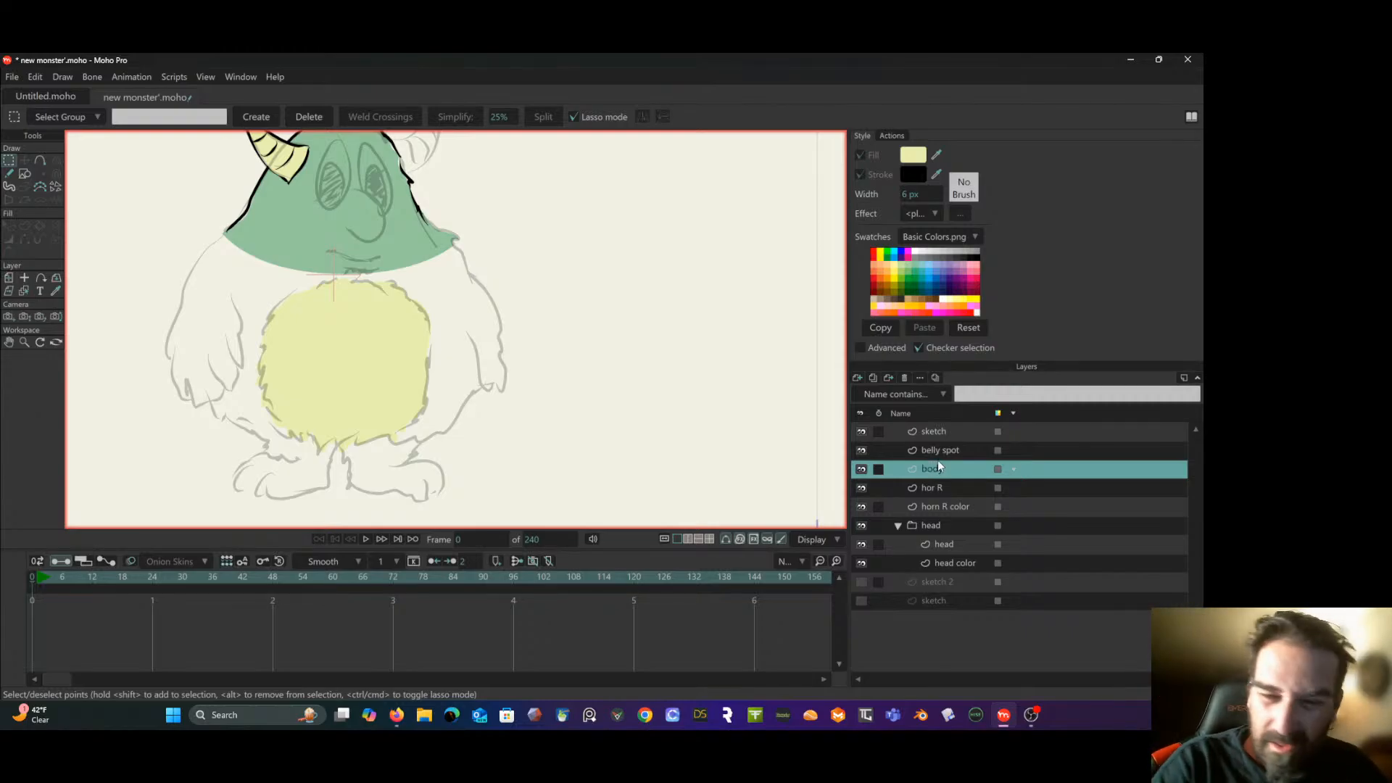
# - Set the fill color to the green sampled from the monster's head
pyautogui.click(11, 174)
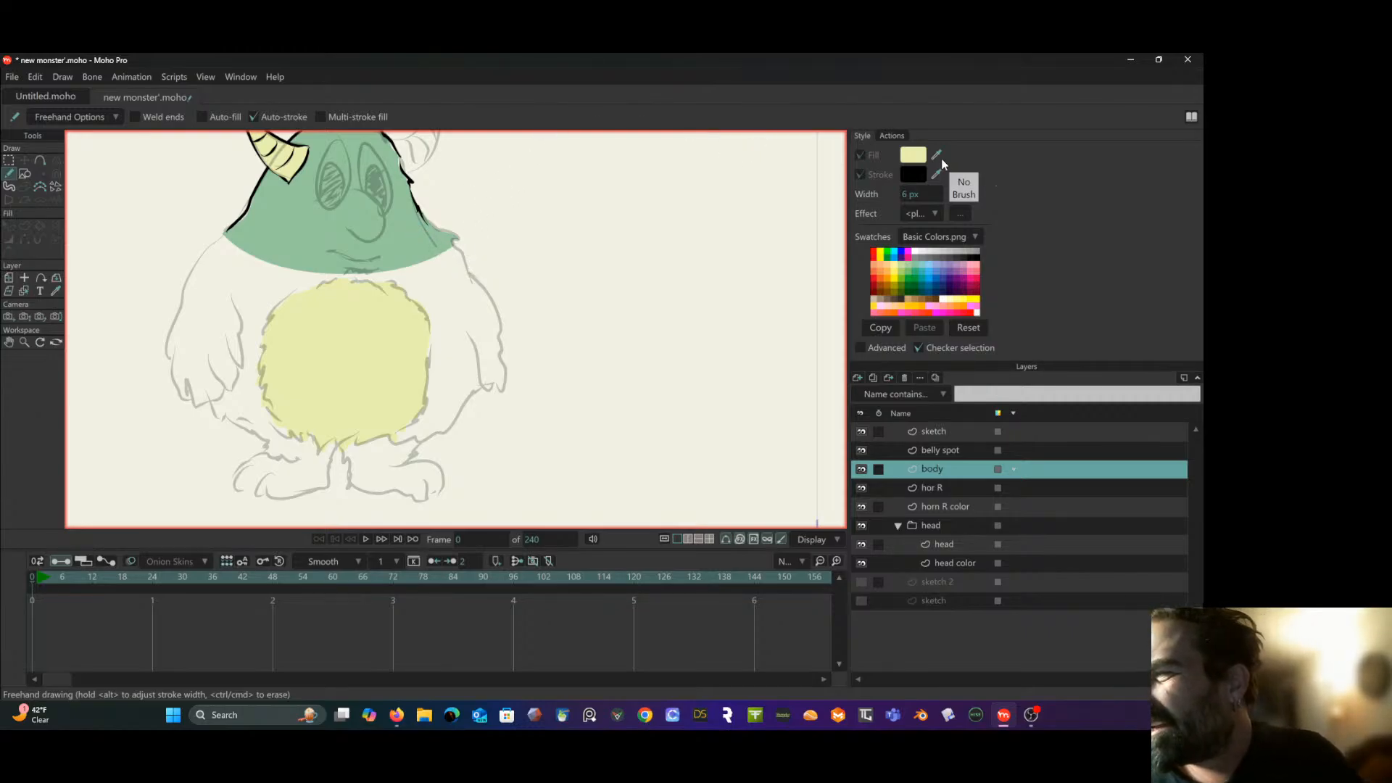
pyautogui.moveTo(935, 155); pyautogui.dragTo(304, 228)
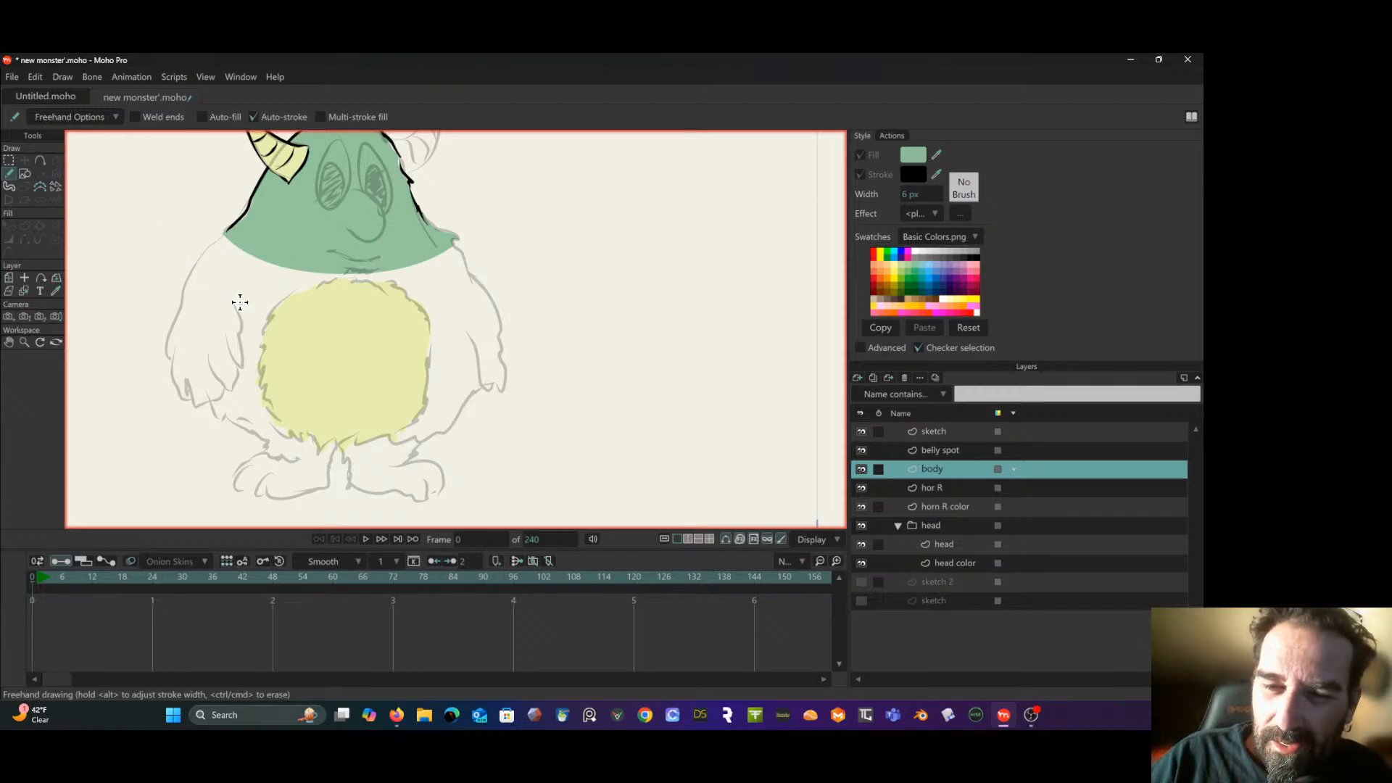
pyautogui.moveTo(212, 401); pyautogui.dragTo(202, 357)
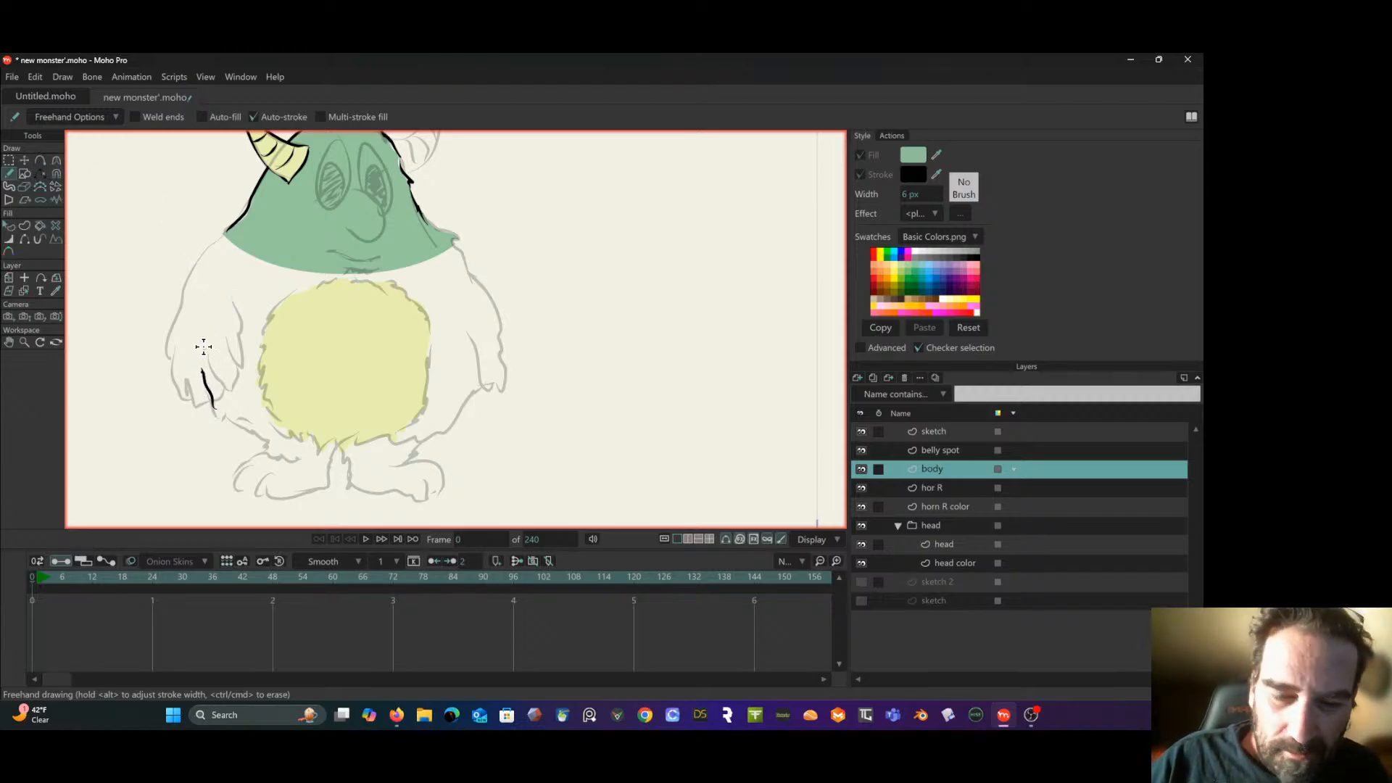
pyautogui.hotkey('ctrl', 'z')
pyautogui.click(254, 116)
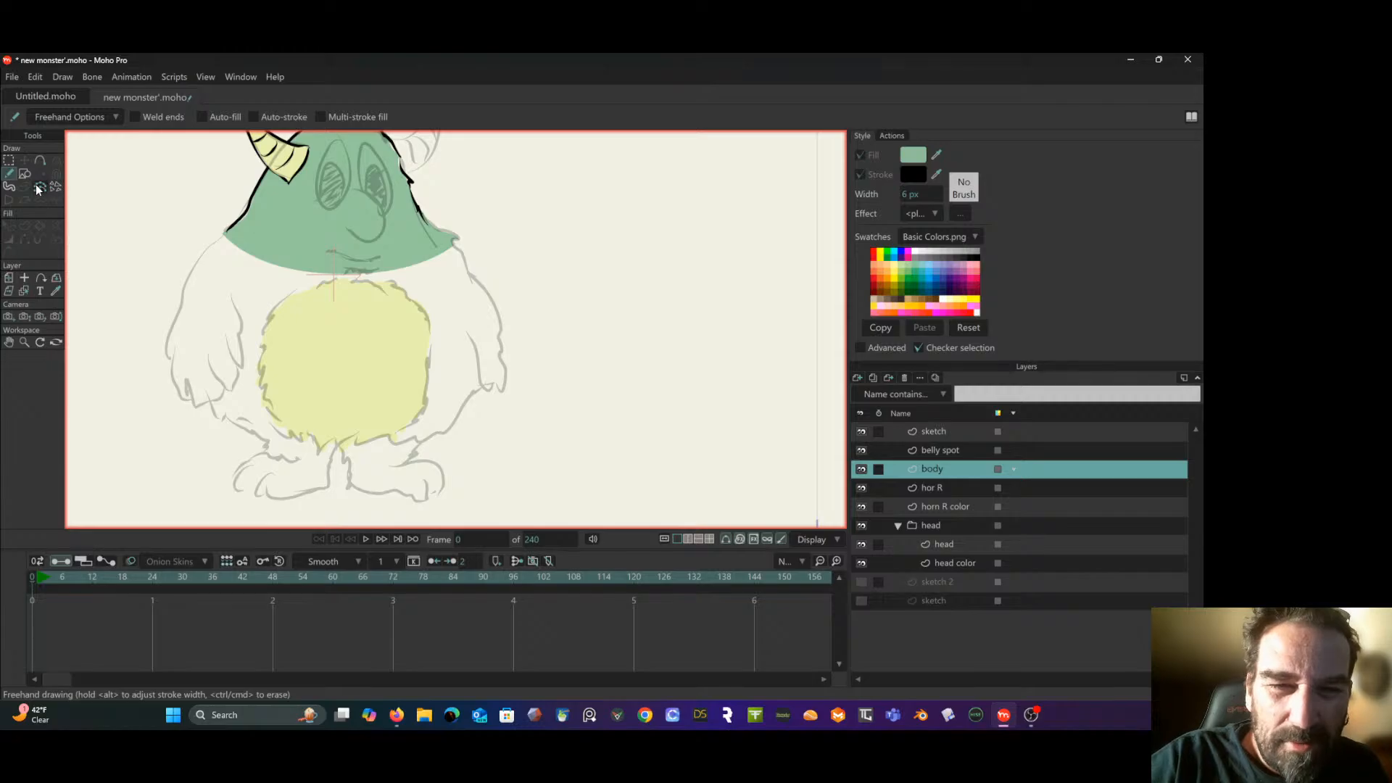
# - Paint the furry body outline over the sketch with the Blob Brush and delete its inner contour to fill the shape
pyautogui.click(10, 187)
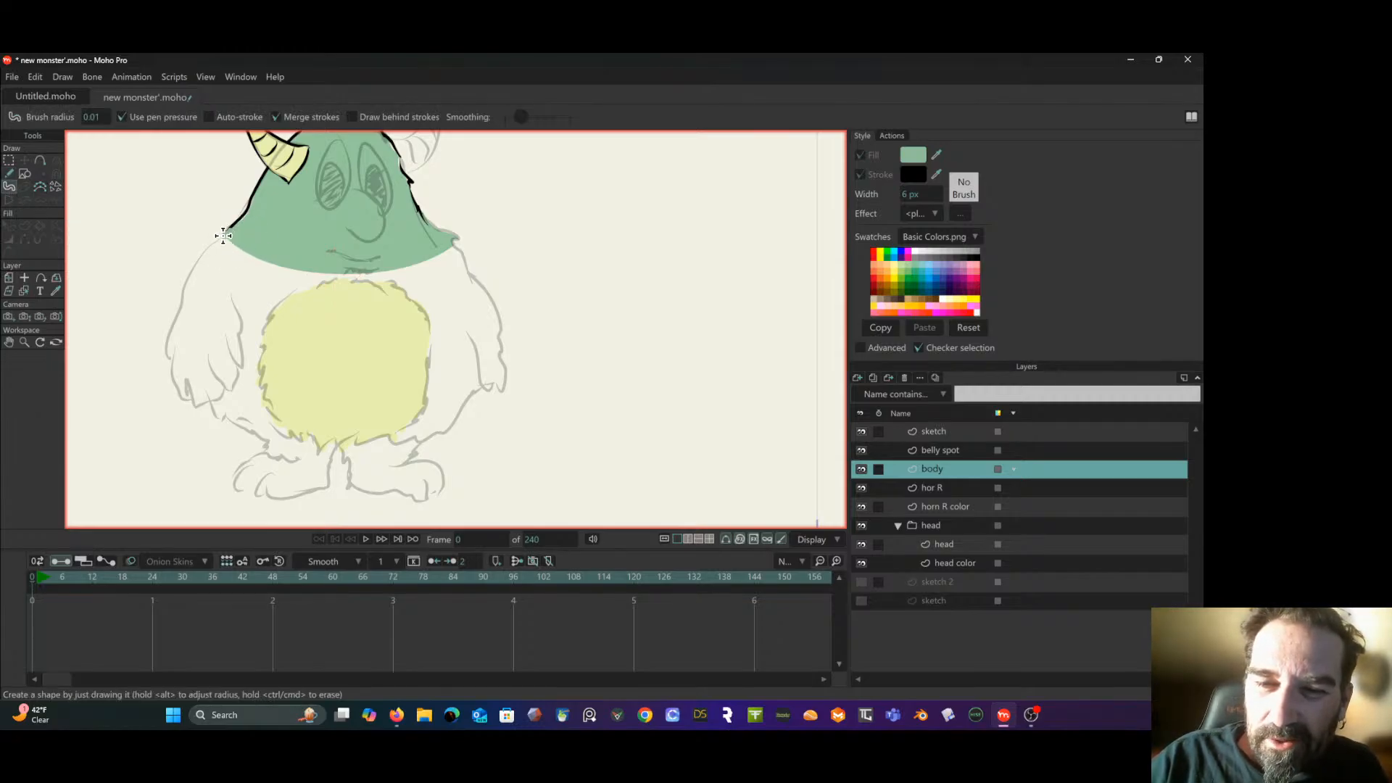
pyautogui.moveTo(224, 235)
pyautogui.mouseDown()
pyautogui.moveTo(195, 336)
pyautogui.moveTo(217, 415)
pyautogui.moveTo(229, 405)
pyautogui.moveTo(288, 443)
pyautogui.moveTo(291, 431)
pyautogui.moveTo(398, 442)
pyautogui.moveTo(448, 427)
pyautogui.moveTo(477, 386)
pyautogui.moveTo(462, 255)
pyautogui.moveTo(388, 216)
pyautogui.moveTo(229, 231)
pyautogui.mouseUp()
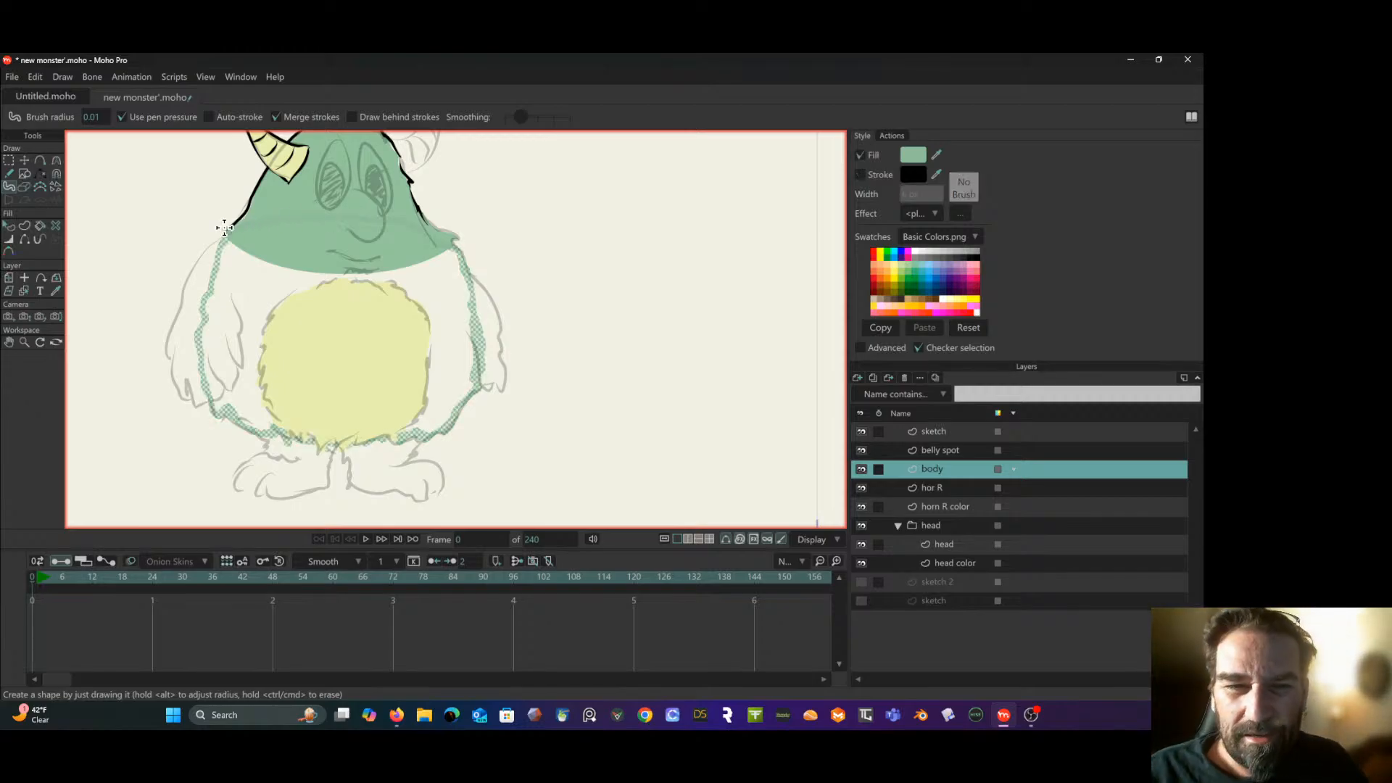
pyautogui.click(8, 160)
pyautogui.click(220, 263)
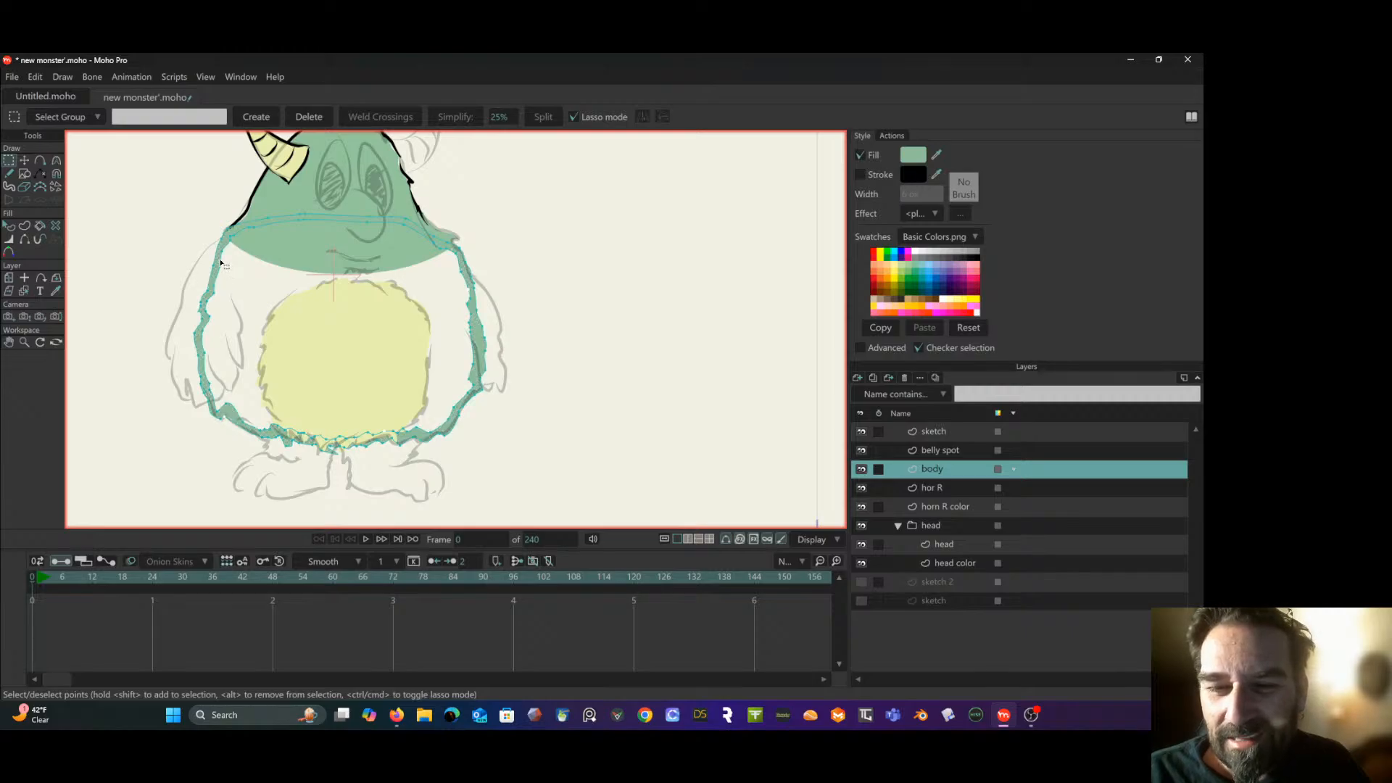
pyautogui.press('Delete')
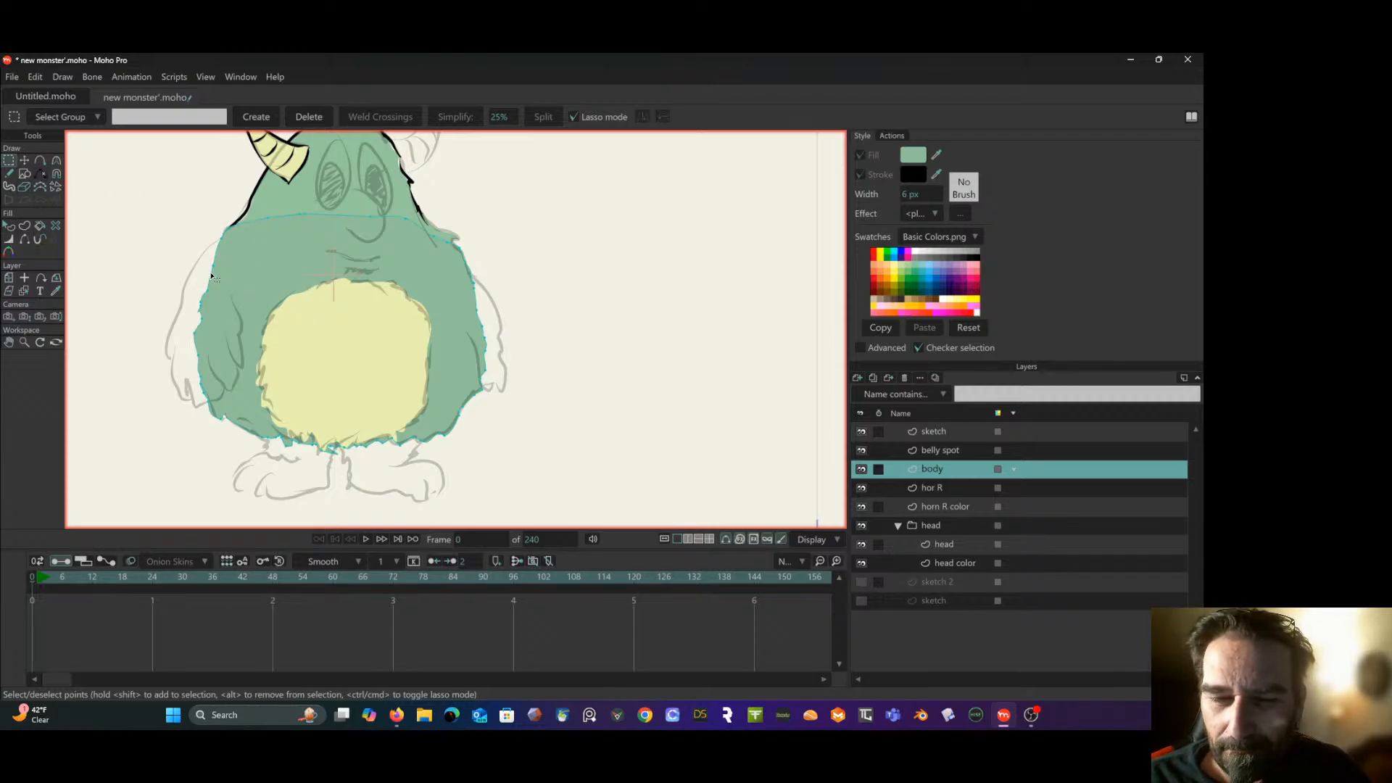
# - Duplicate the whole green body shape in place on the "body" layer by copying and pasting it
pyautogui.hotkey('ctrl', 'a')
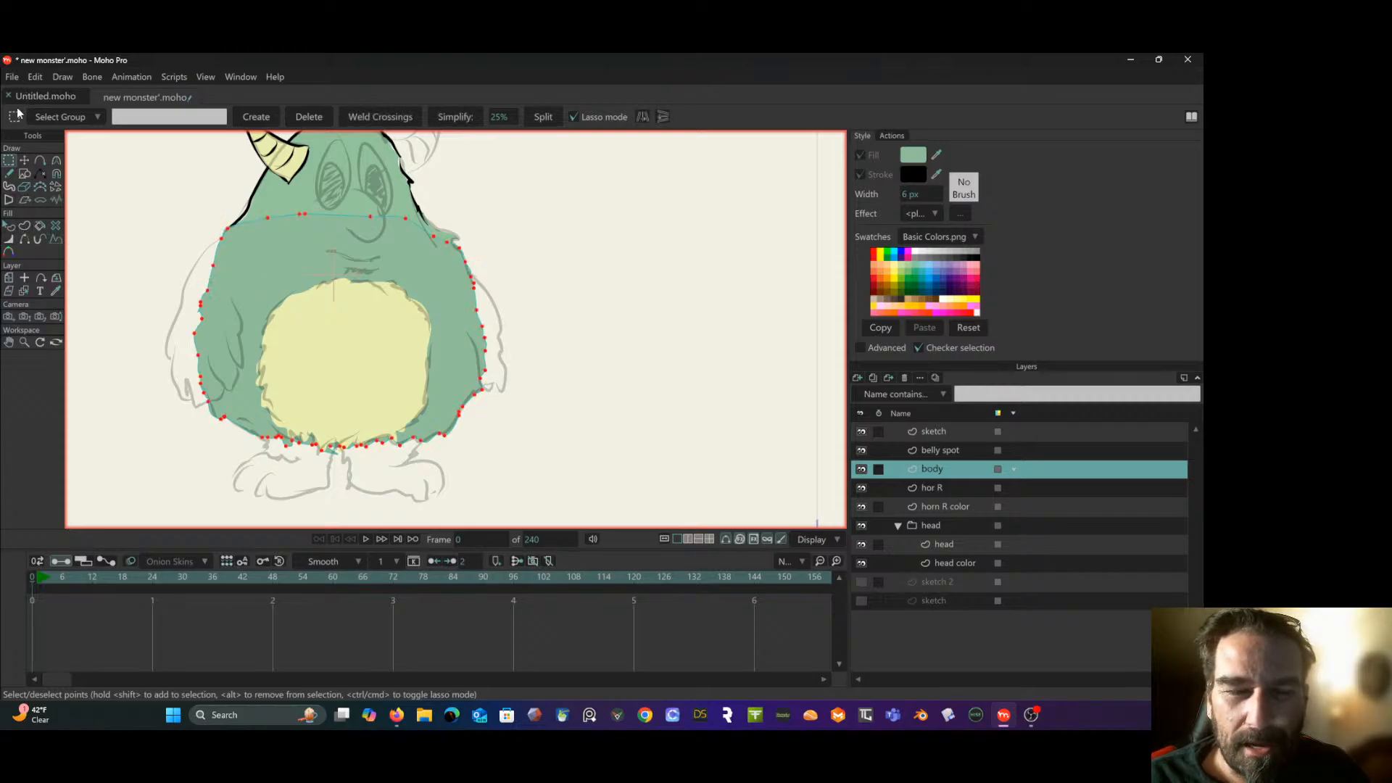
pyautogui.click(10, 228)
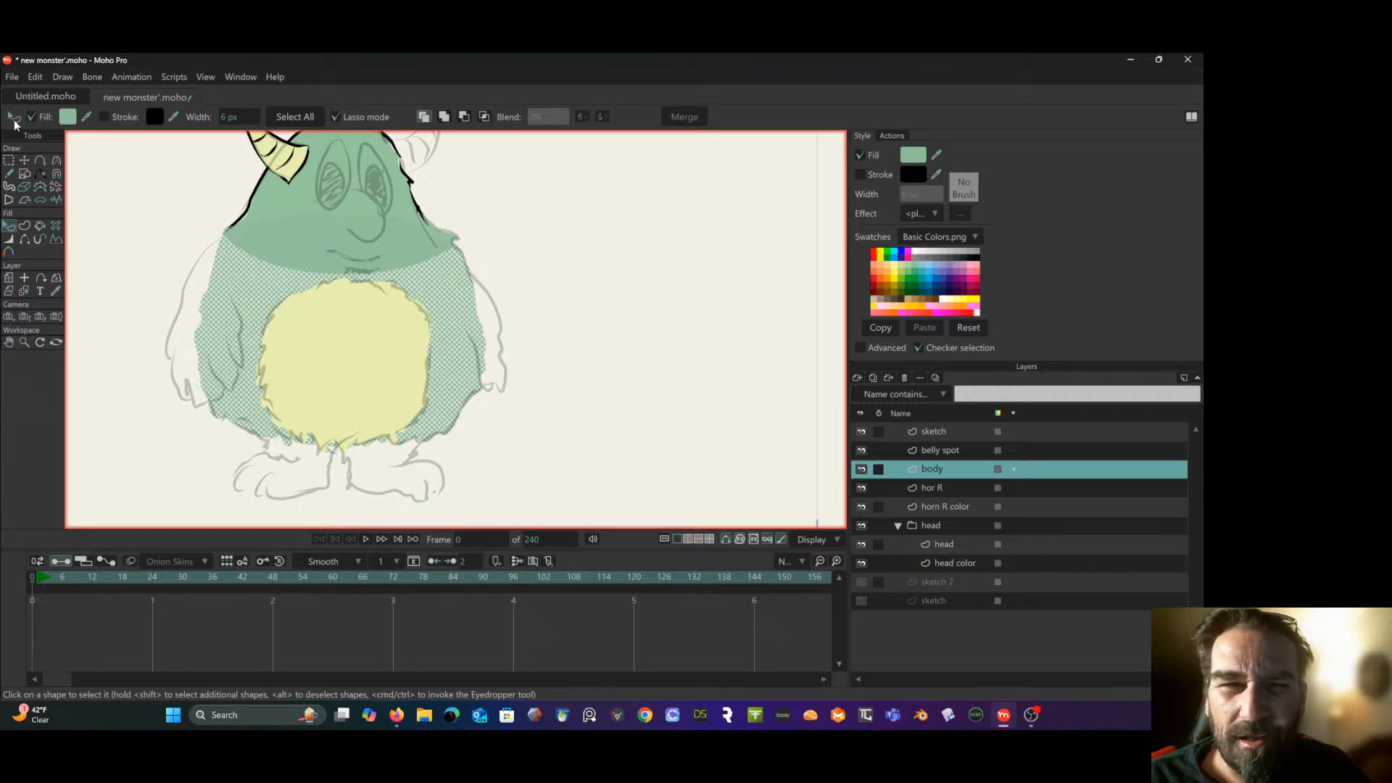
pyautogui.click(34, 77)
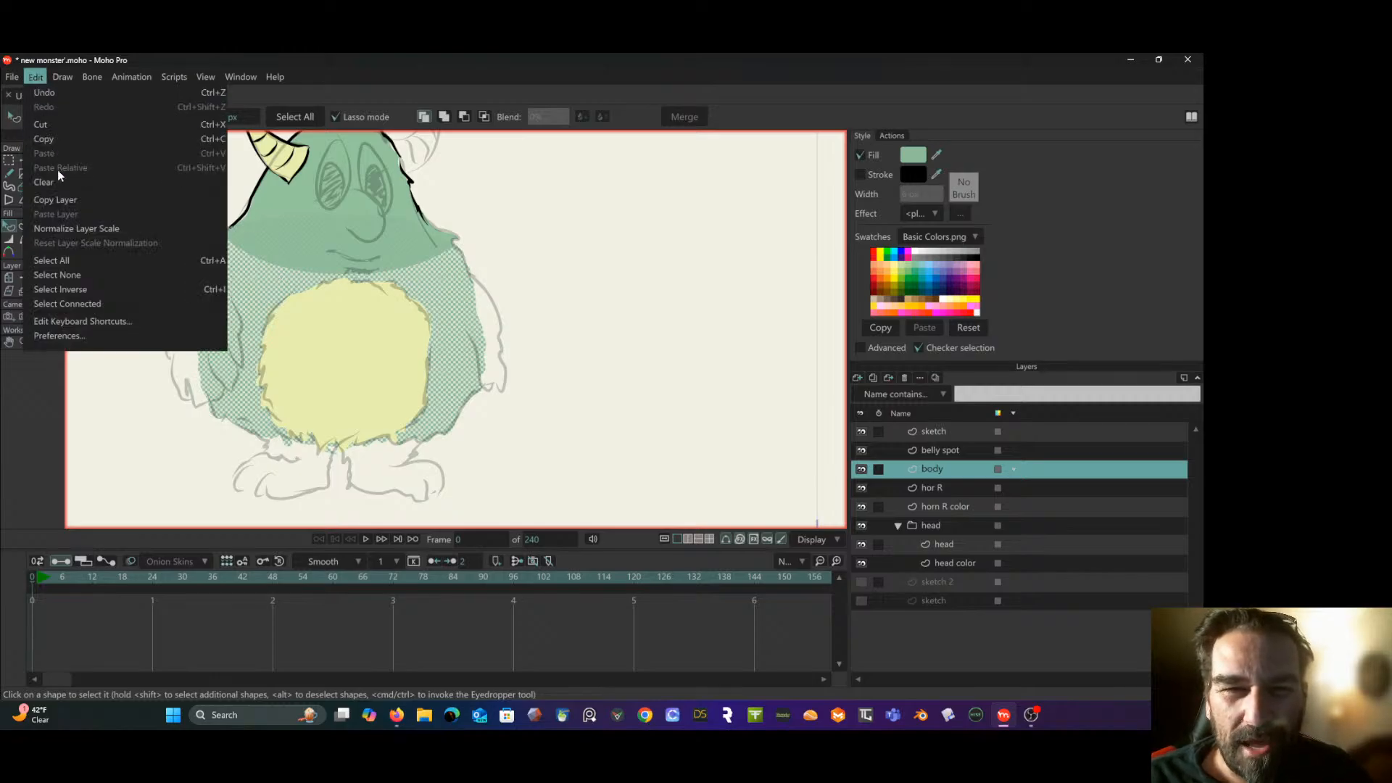
pyautogui.click(49, 141)
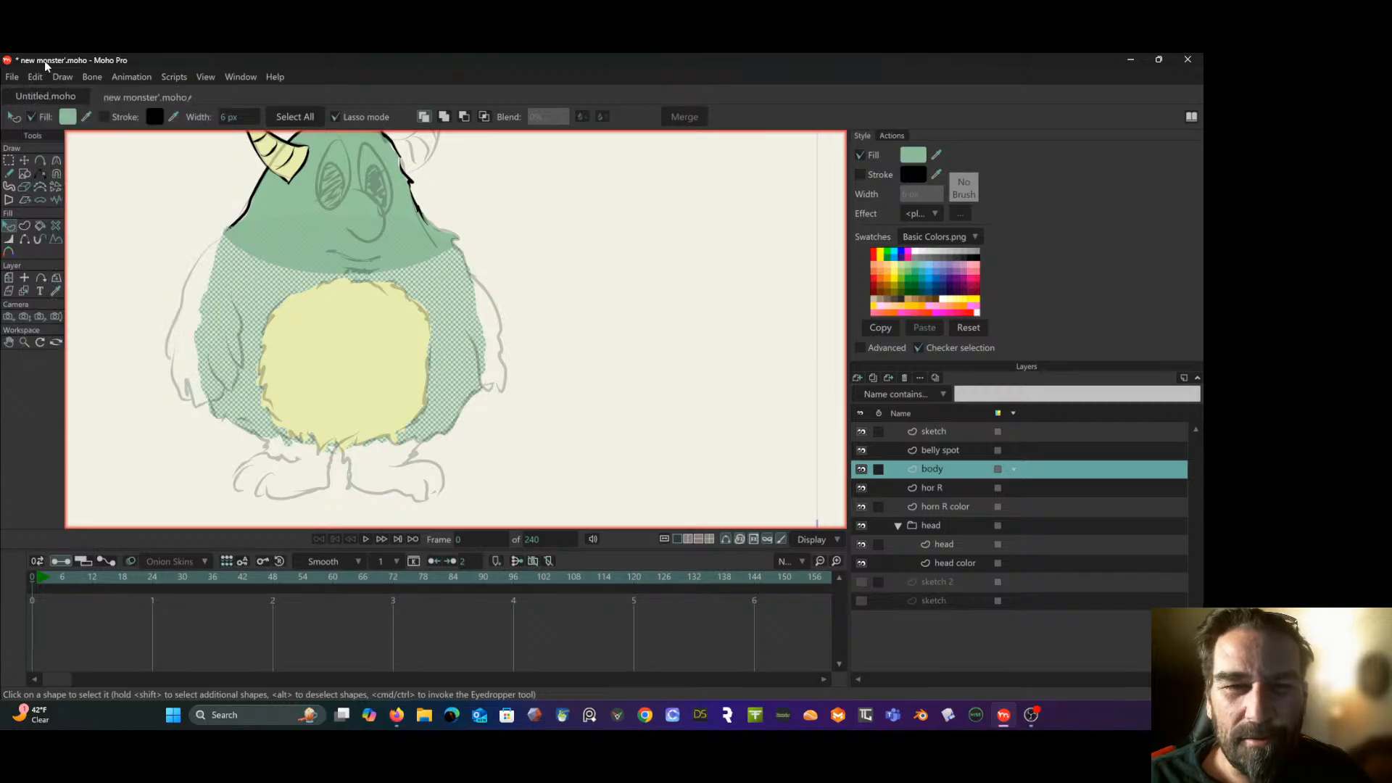
pyautogui.click(36, 77)
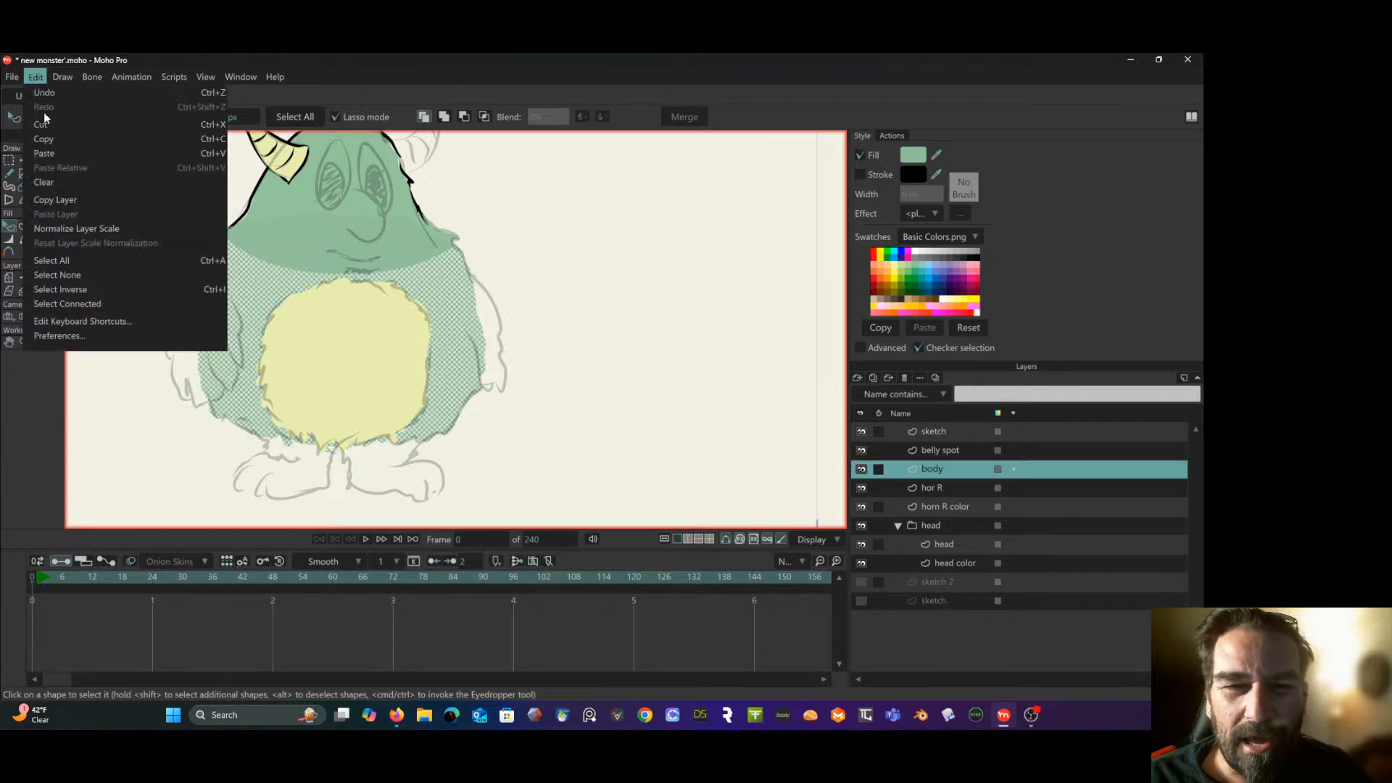
pyautogui.click(58, 154)
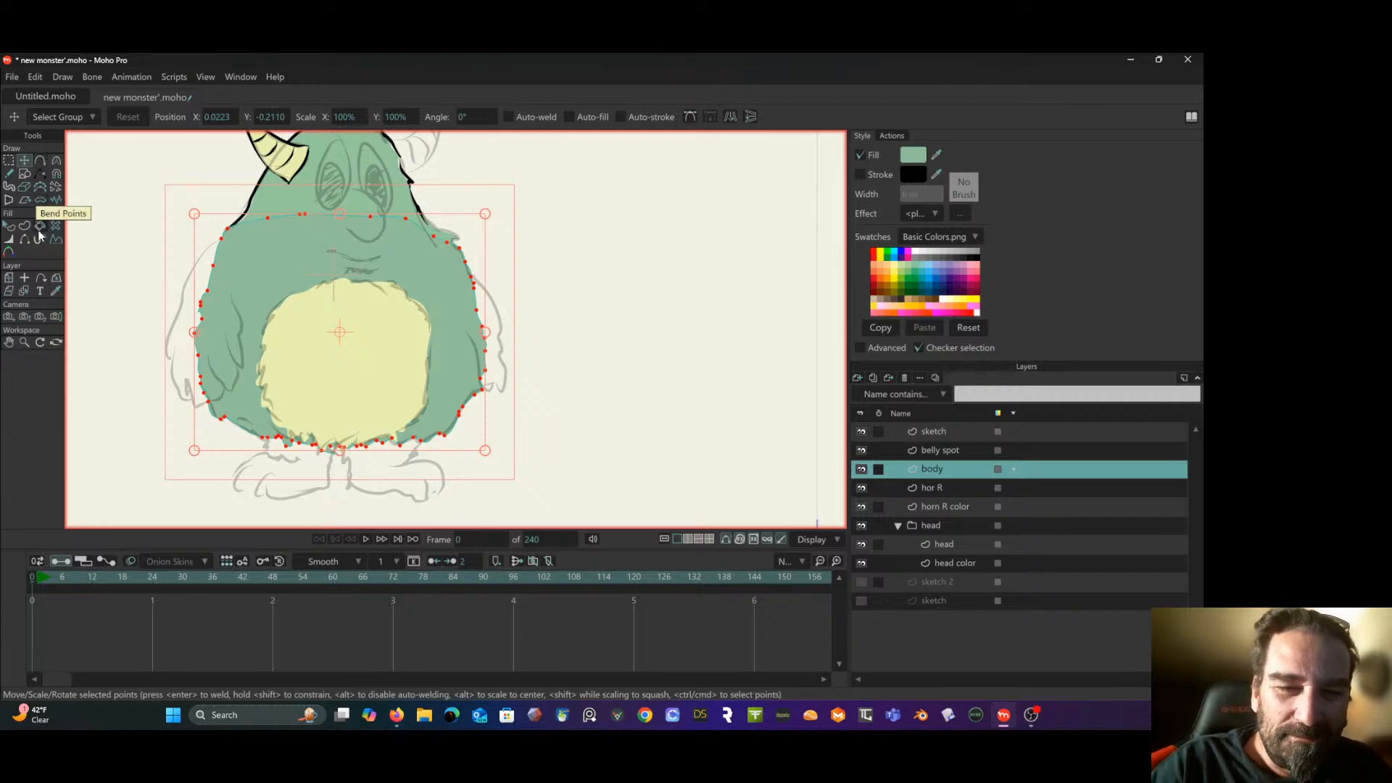
# - Set the duplicated body shape's fill to the darker green 729379
pyautogui.click(13, 226)
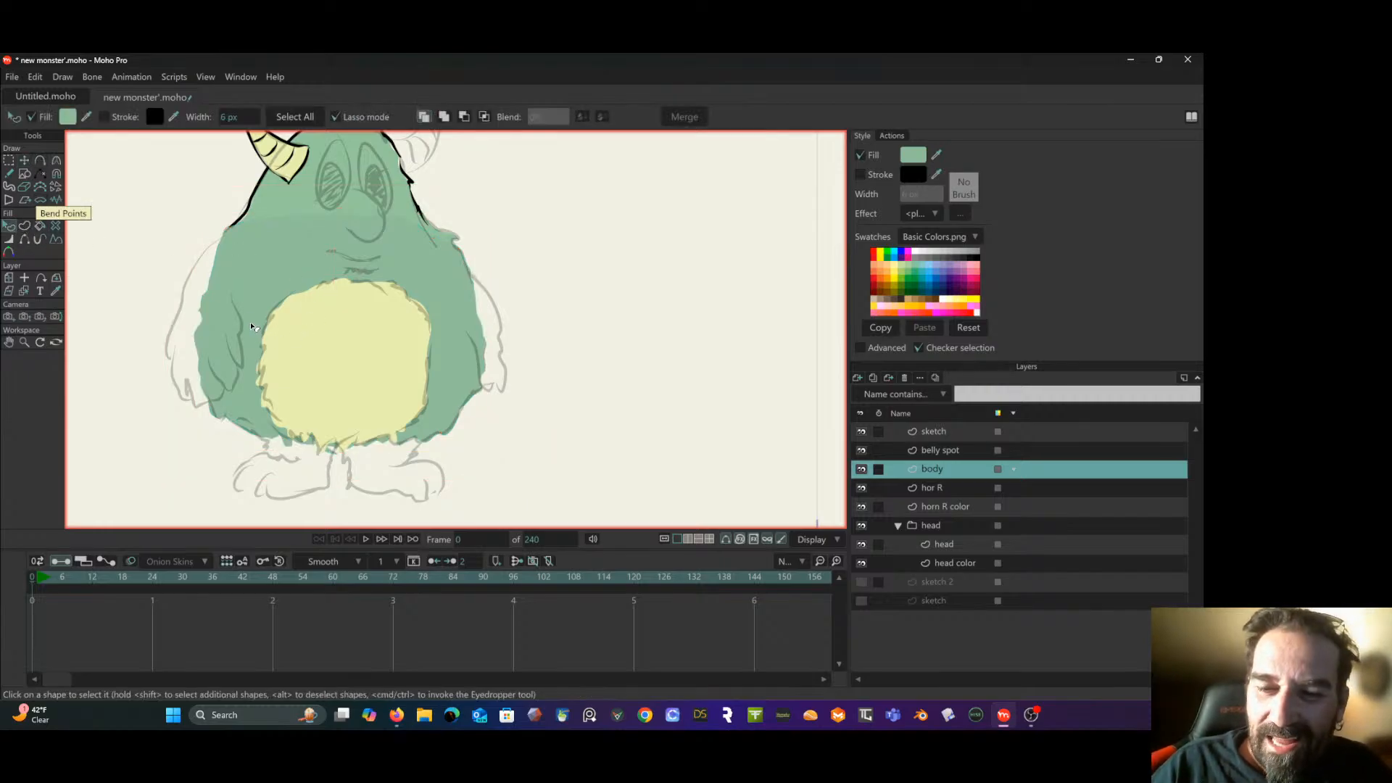
pyautogui.click(68, 116)
pyautogui.click(576, 477)
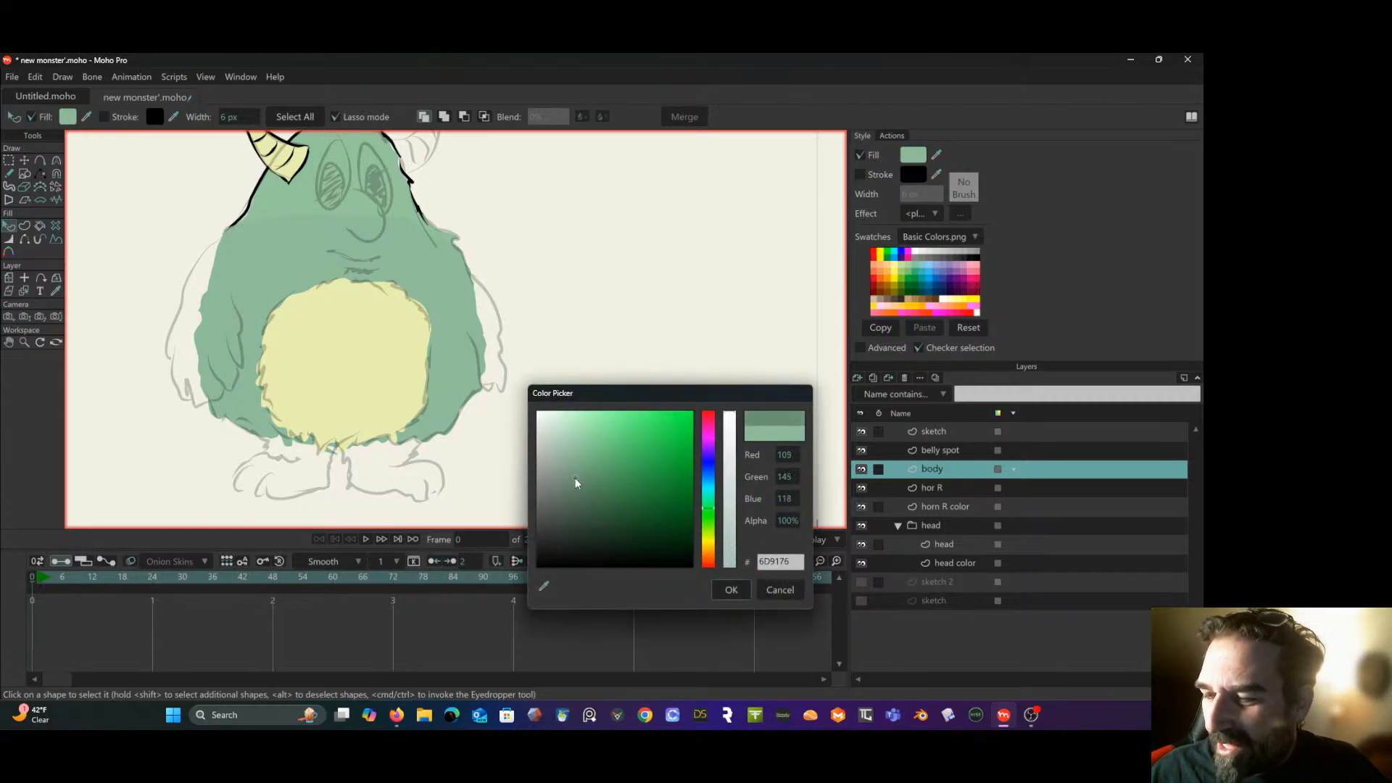
pyautogui.moveTo(574, 482); pyautogui.dragTo(572, 481)
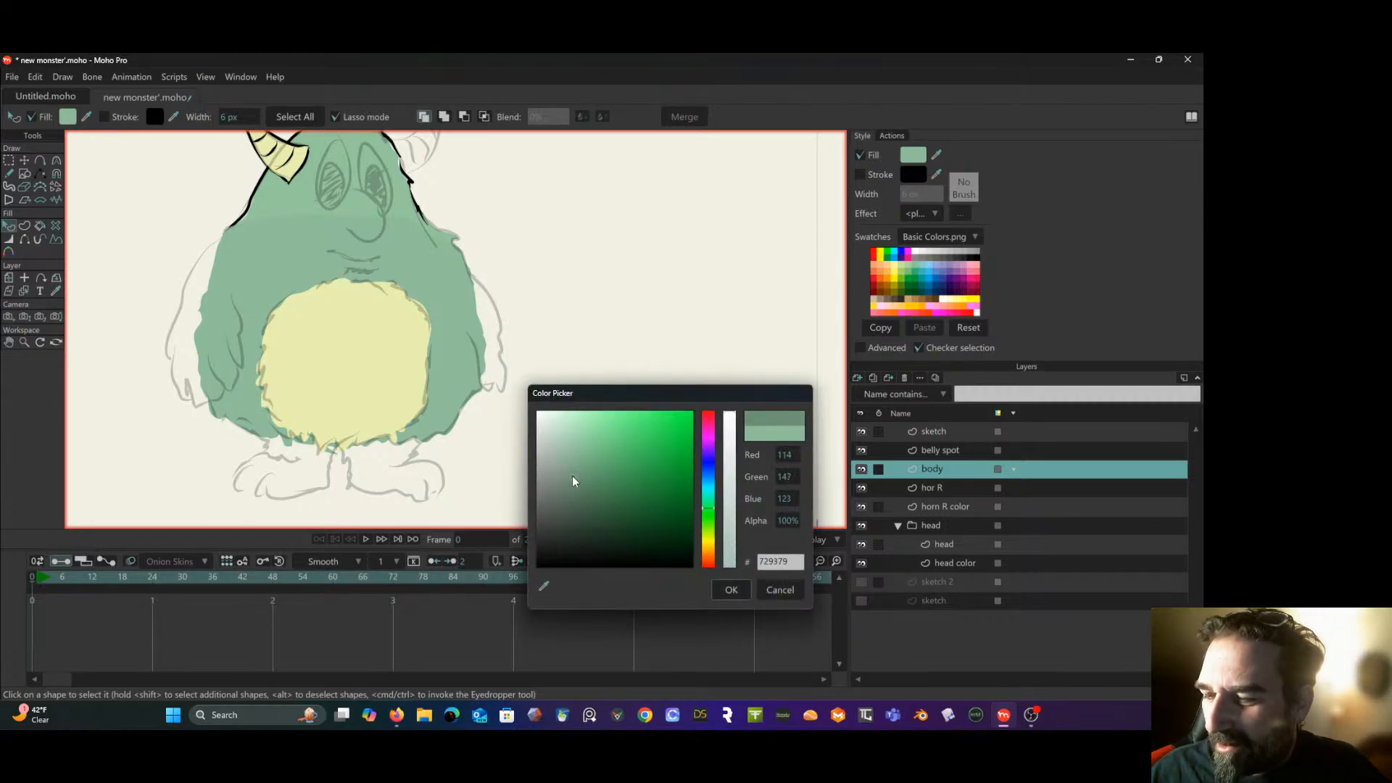
pyautogui.click(732, 590)
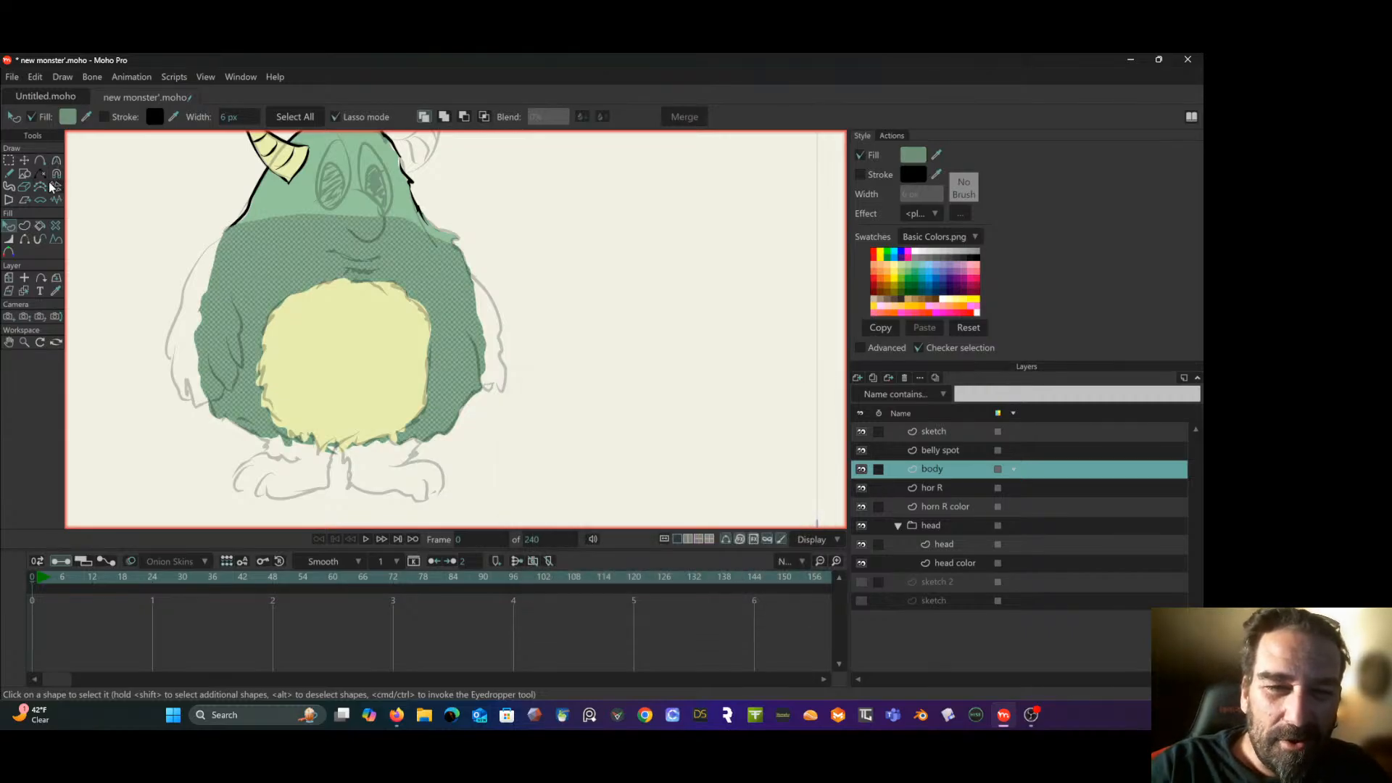
# - Erase most of the darker body copy with the Eraser at radius 0.11, leaving shading along the left and lower edges
pyautogui.click(26, 187)
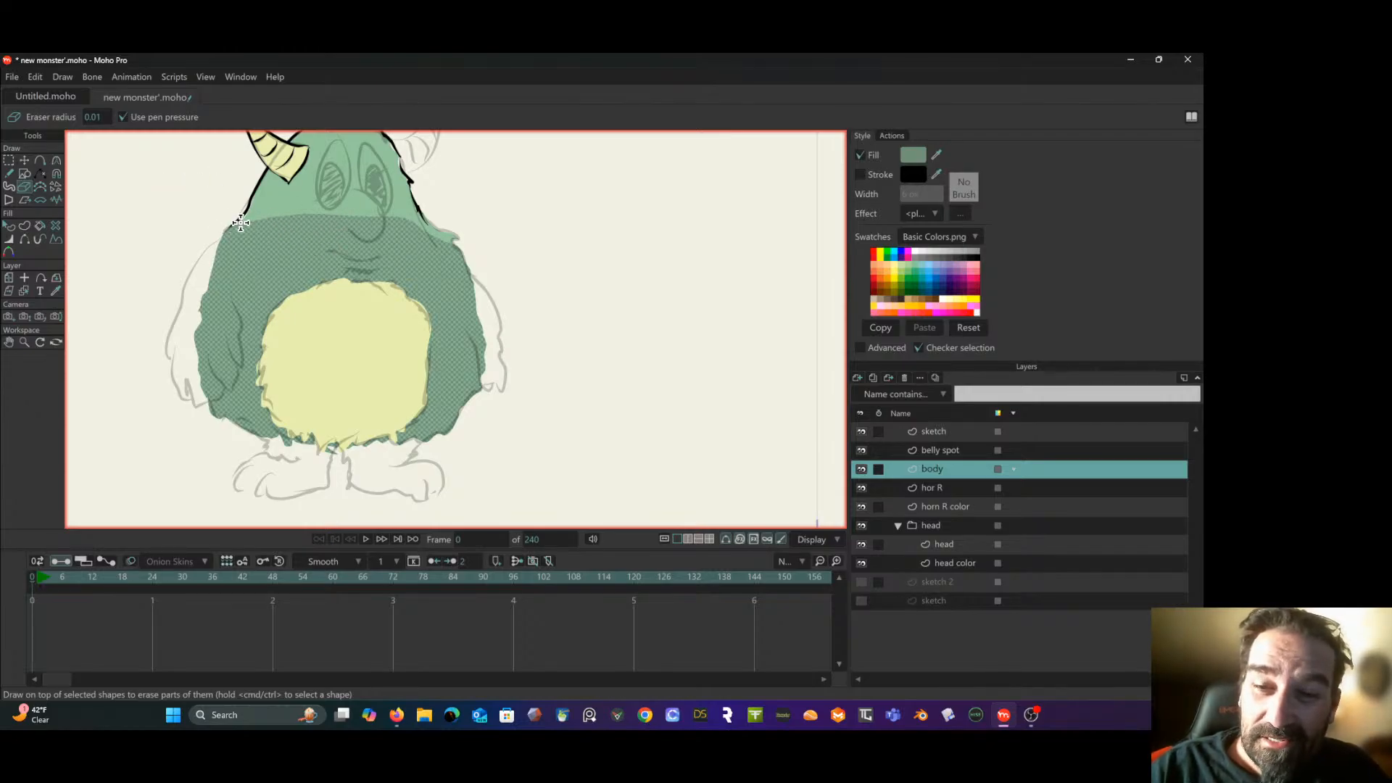
pyautogui.scroll(1, 101, 116)
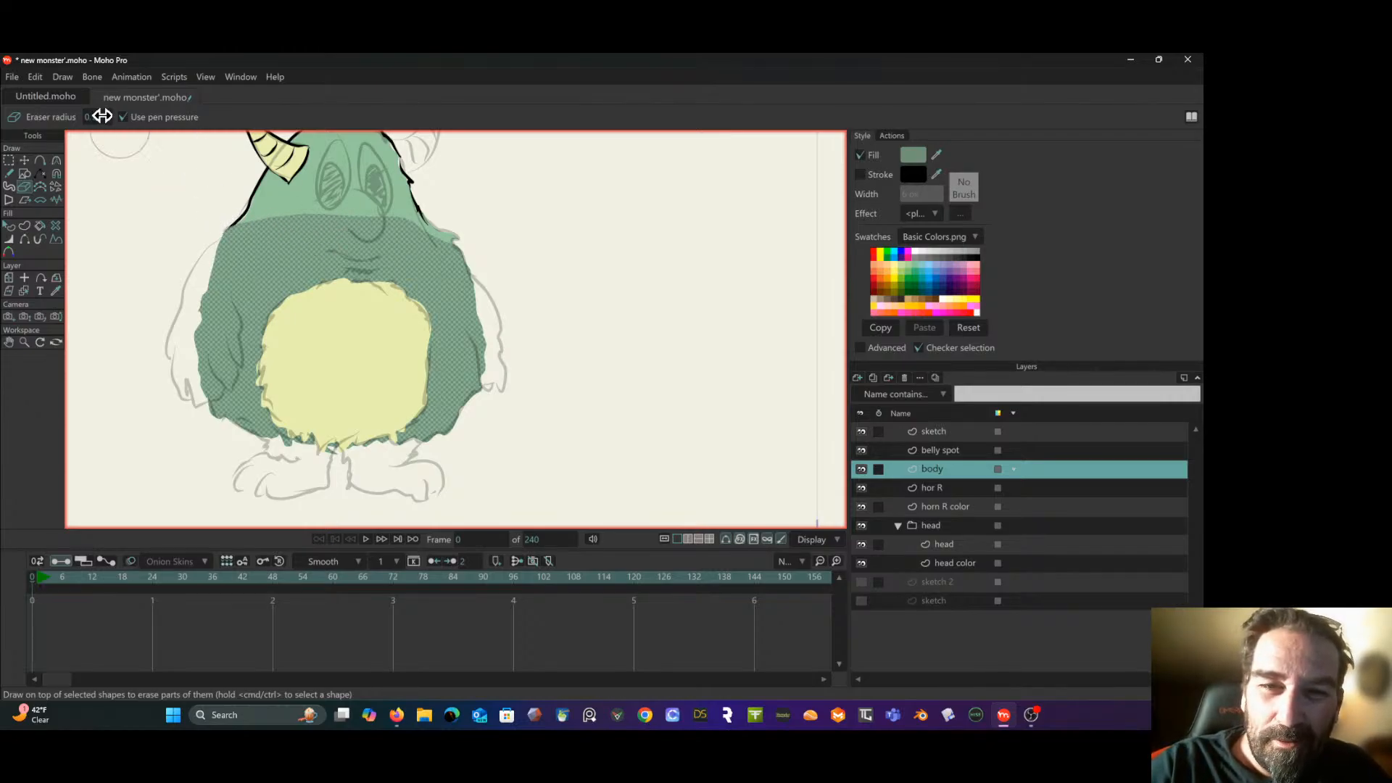
pyautogui.moveTo(256, 213)
pyautogui.mouseDown()
pyautogui.moveTo(294, 371)
pyautogui.moveTo(385, 408)
pyautogui.moveTo(450, 370)
pyautogui.moveTo(489, 248)
pyautogui.moveTo(424, 347)
pyautogui.moveTo(362, 340)
pyautogui.moveTo(298, 221)
pyautogui.moveTo(314, 259)
pyautogui.moveTo(305, 295)
pyautogui.moveTo(375, 214)
pyautogui.moveTo(390, 293)
pyautogui.moveTo(413, 275)
pyautogui.mouseUp()
pyautogui.moveTo(350, 216); pyautogui.dragTo(349, 199)
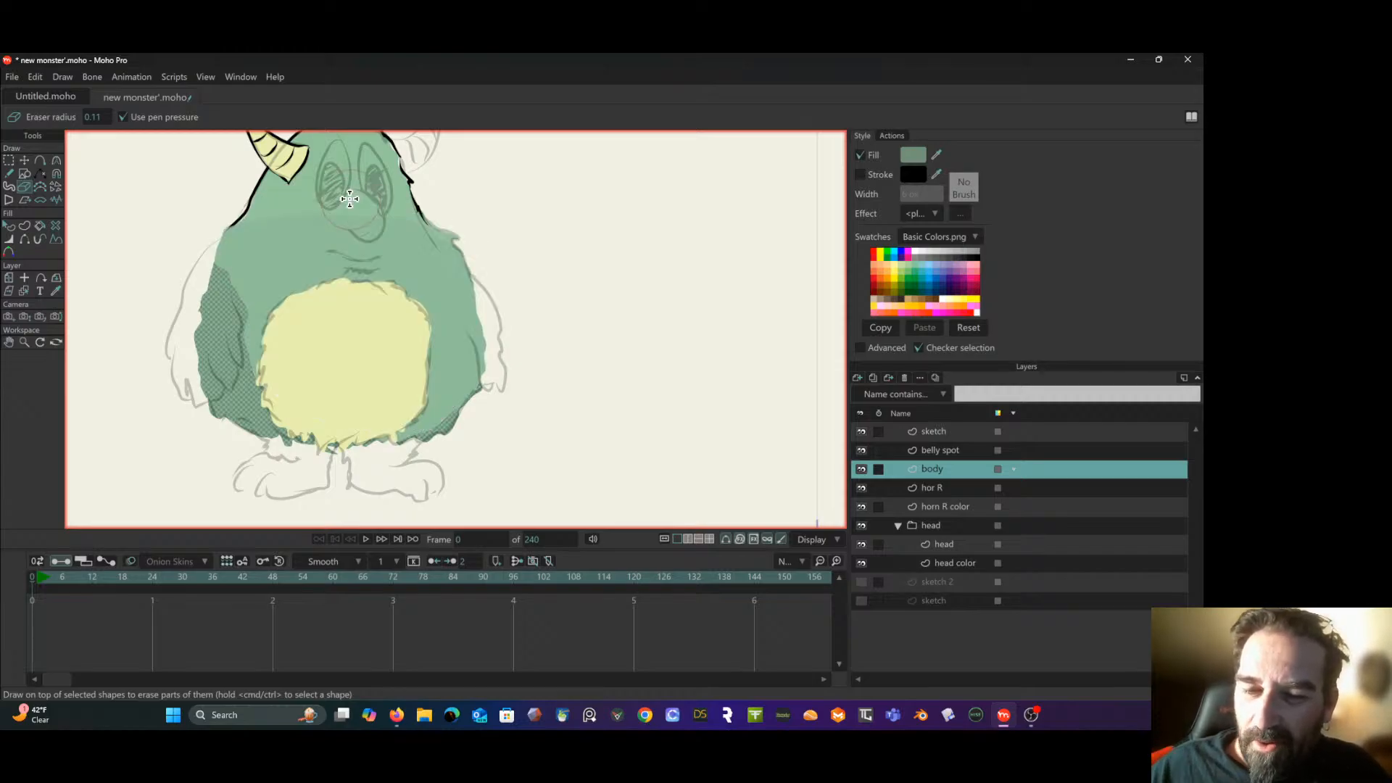
pyautogui.moveTo(257, 310)
pyautogui.mouseDown()
pyautogui.moveTo(268, 374)
pyautogui.moveTo(291, 397)
pyautogui.moveTo(344, 345)
pyautogui.moveTo(426, 334)
pyautogui.mouseUp()
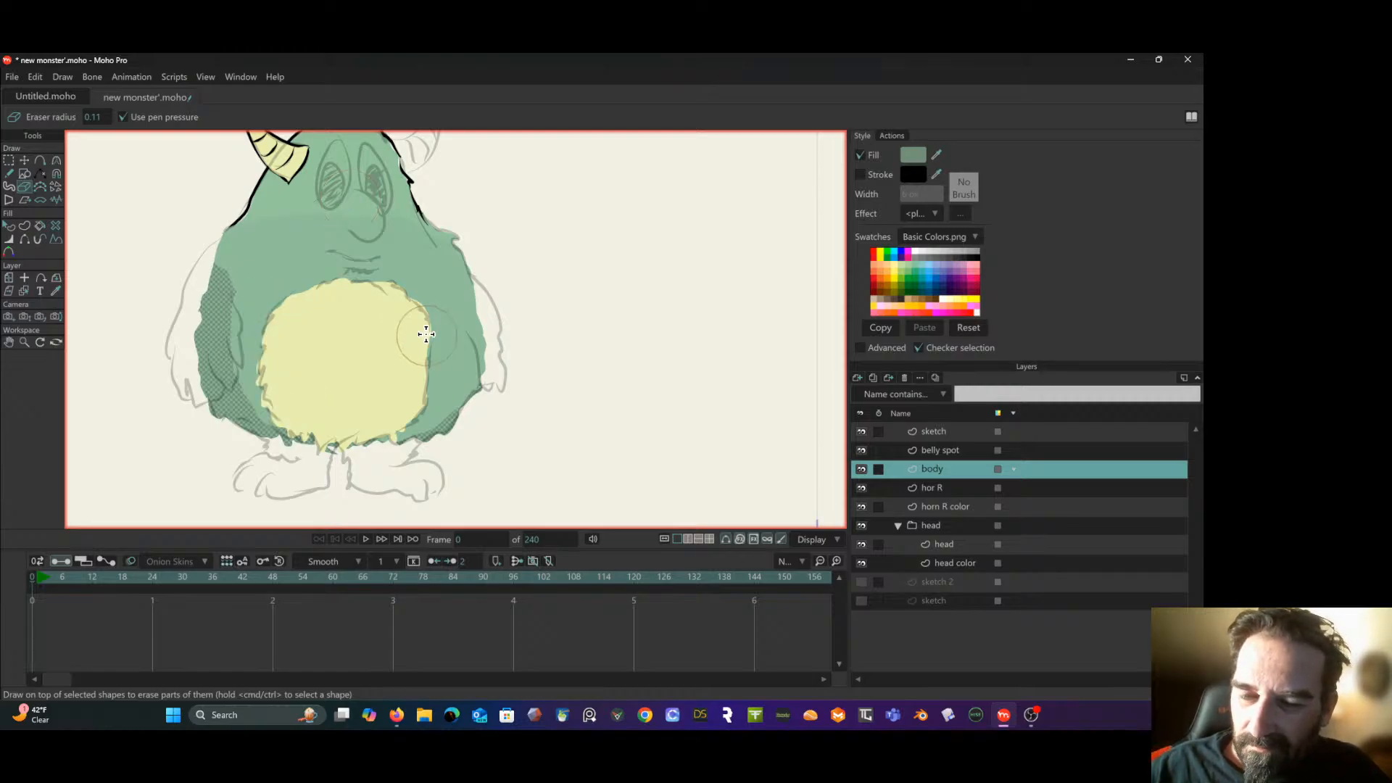
pyautogui.moveTo(267, 319)
pyautogui.mouseDown()
pyautogui.moveTo(243, 288)
pyautogui.moveTo(251, 269)
pyautogui.mouseUp()
pyautogui.click(233, 329)
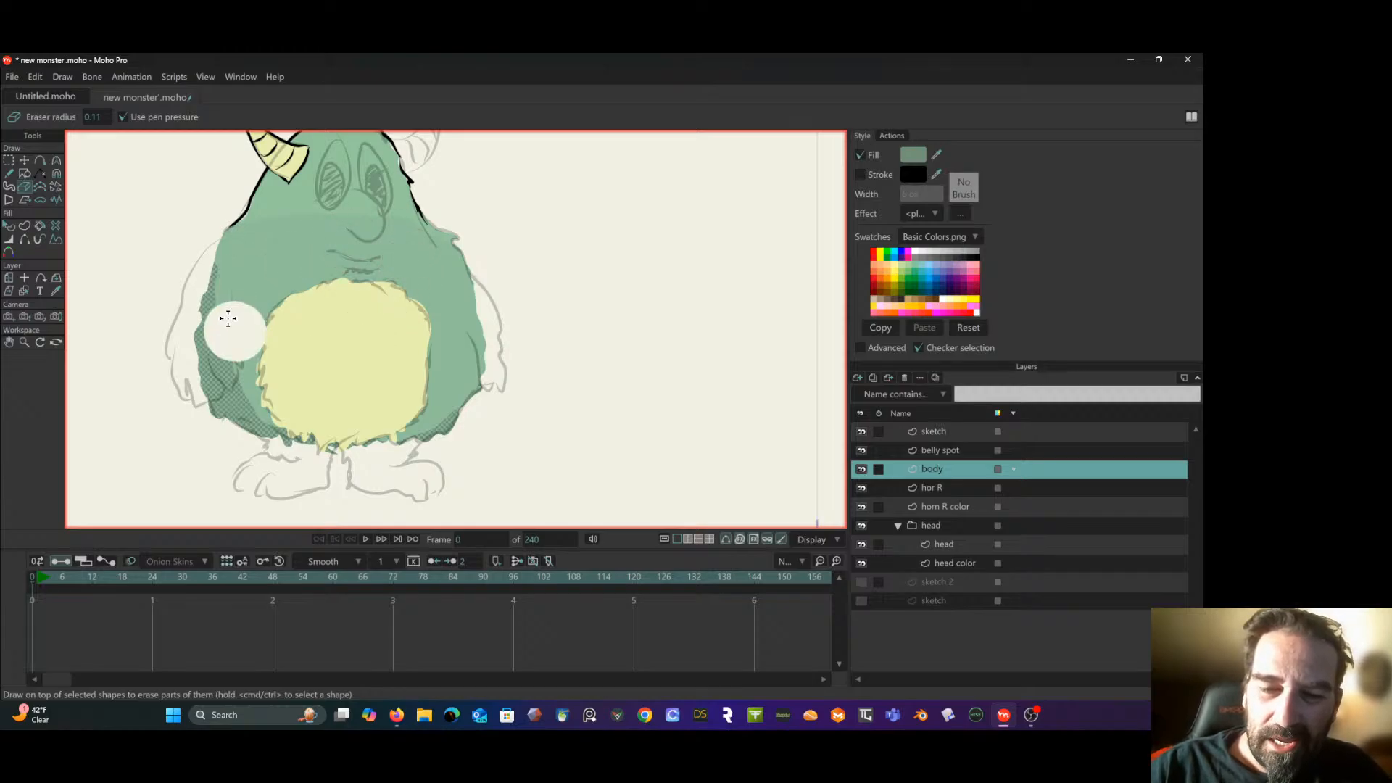
# - Adjust the inner-edge points of the dark shading on the body's left side with the Transform Points tool
pyautogui.click(9, 160)
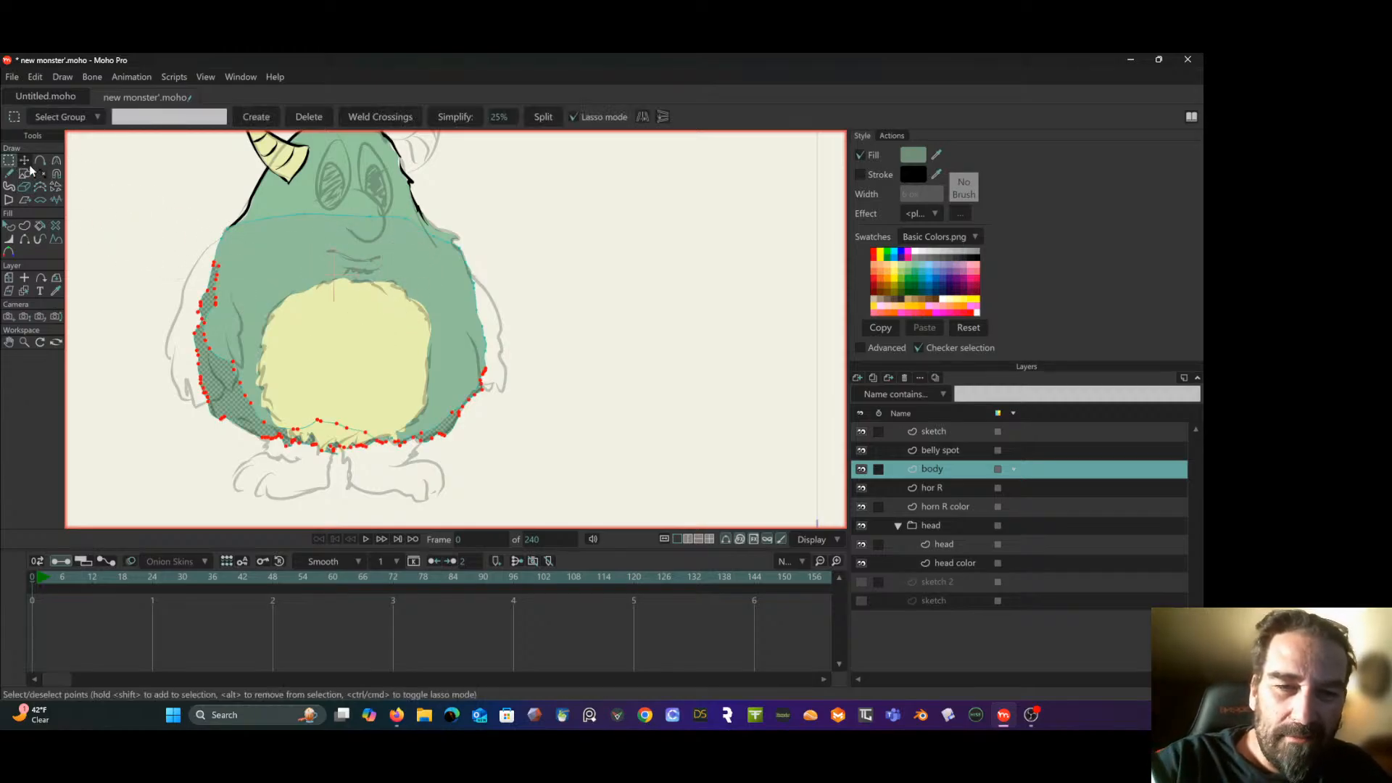
pyautogui.click(112, 217)
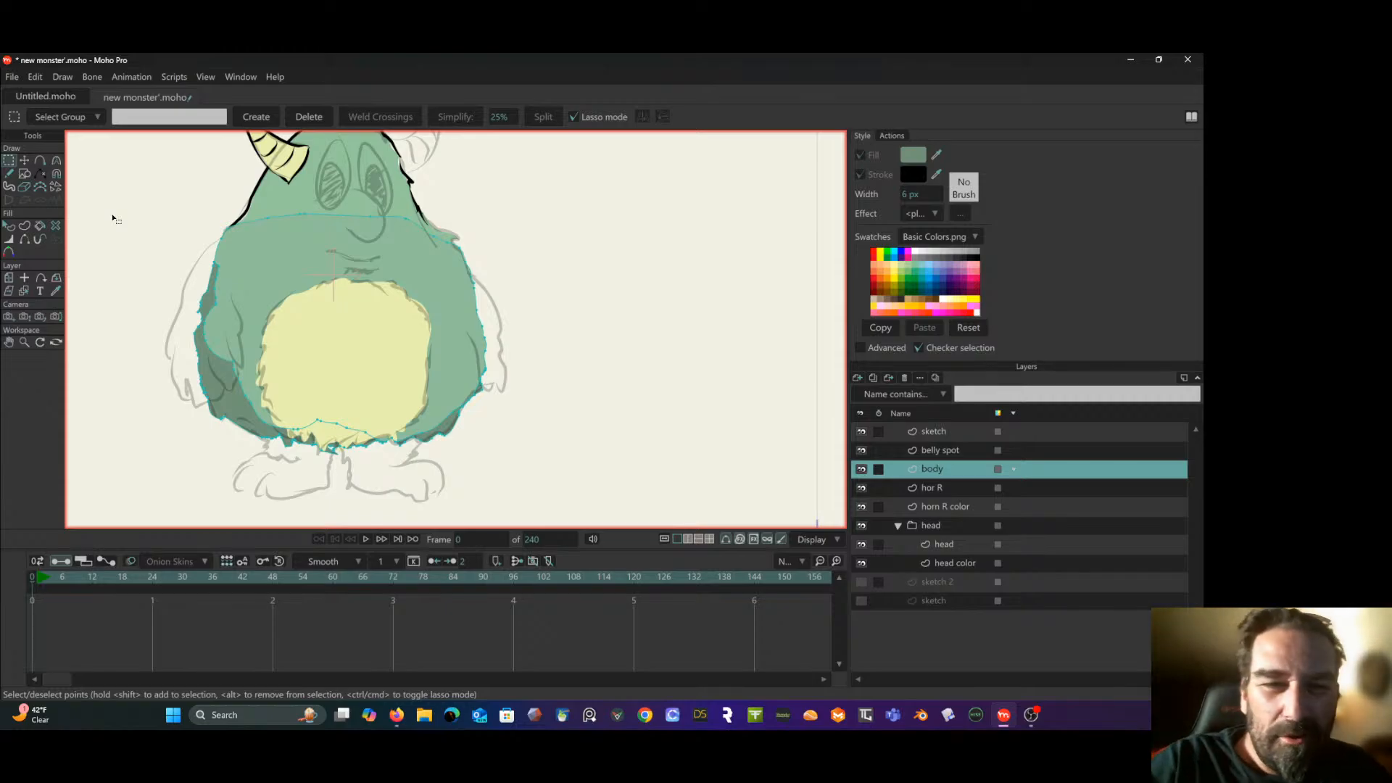
pyautogui.click(56, 162)
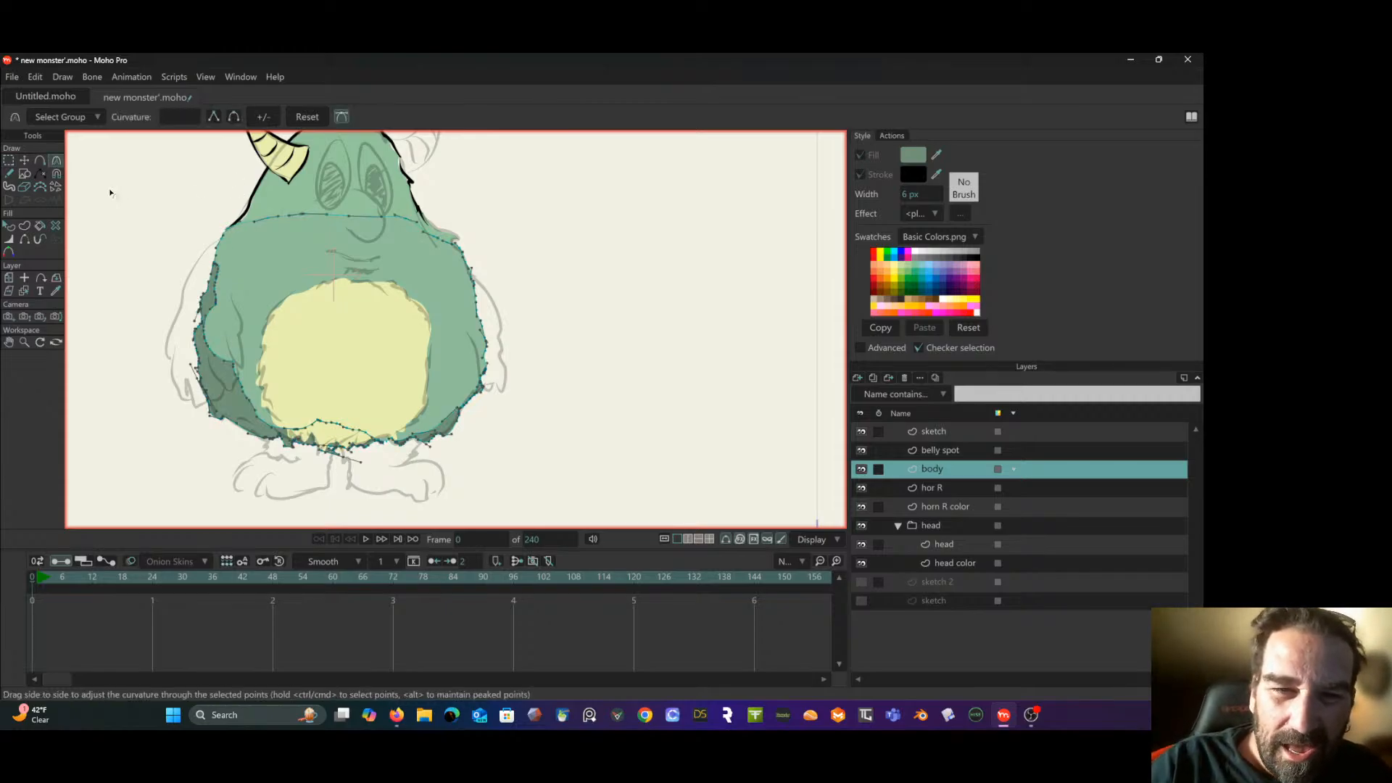
pyautogui.press('t')
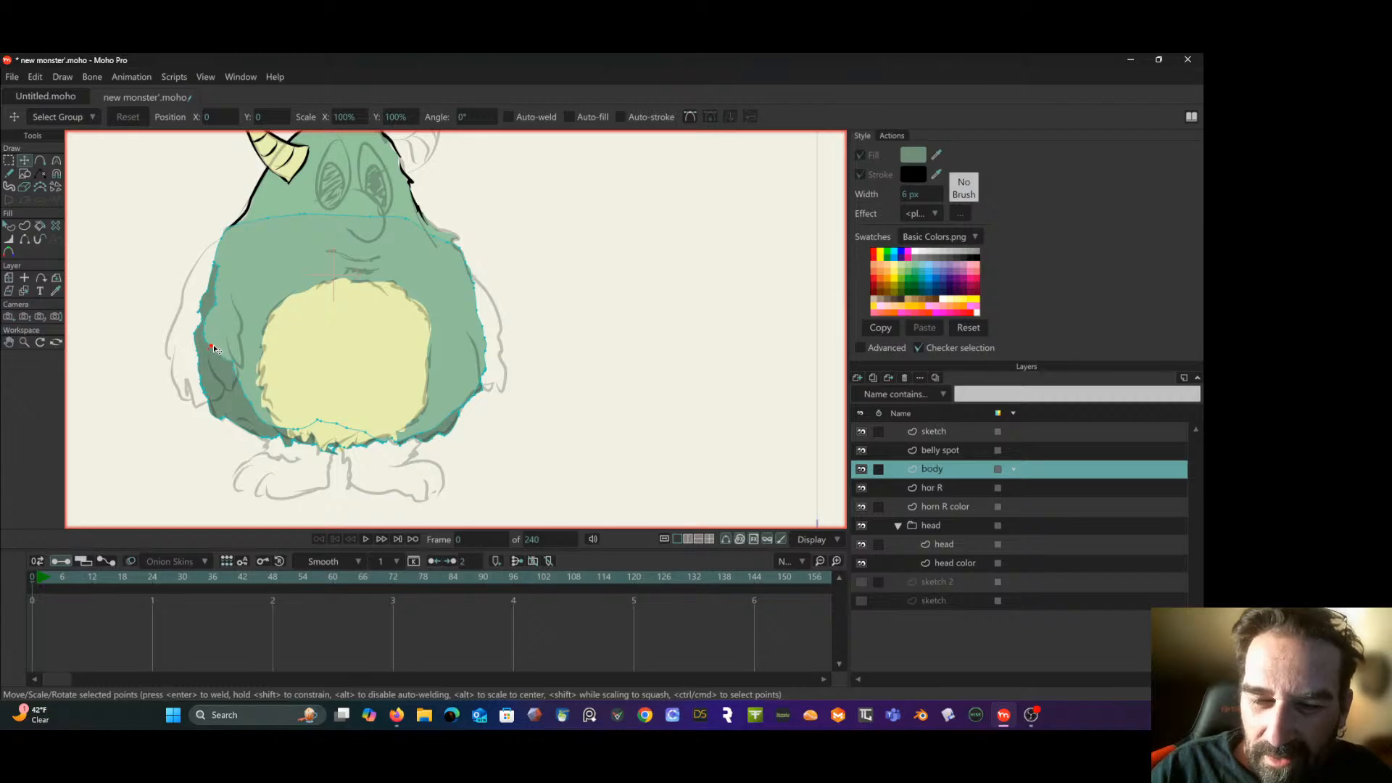
pyautogui.moveTo(214, 346); pyautogui.dragTo(250, 407)
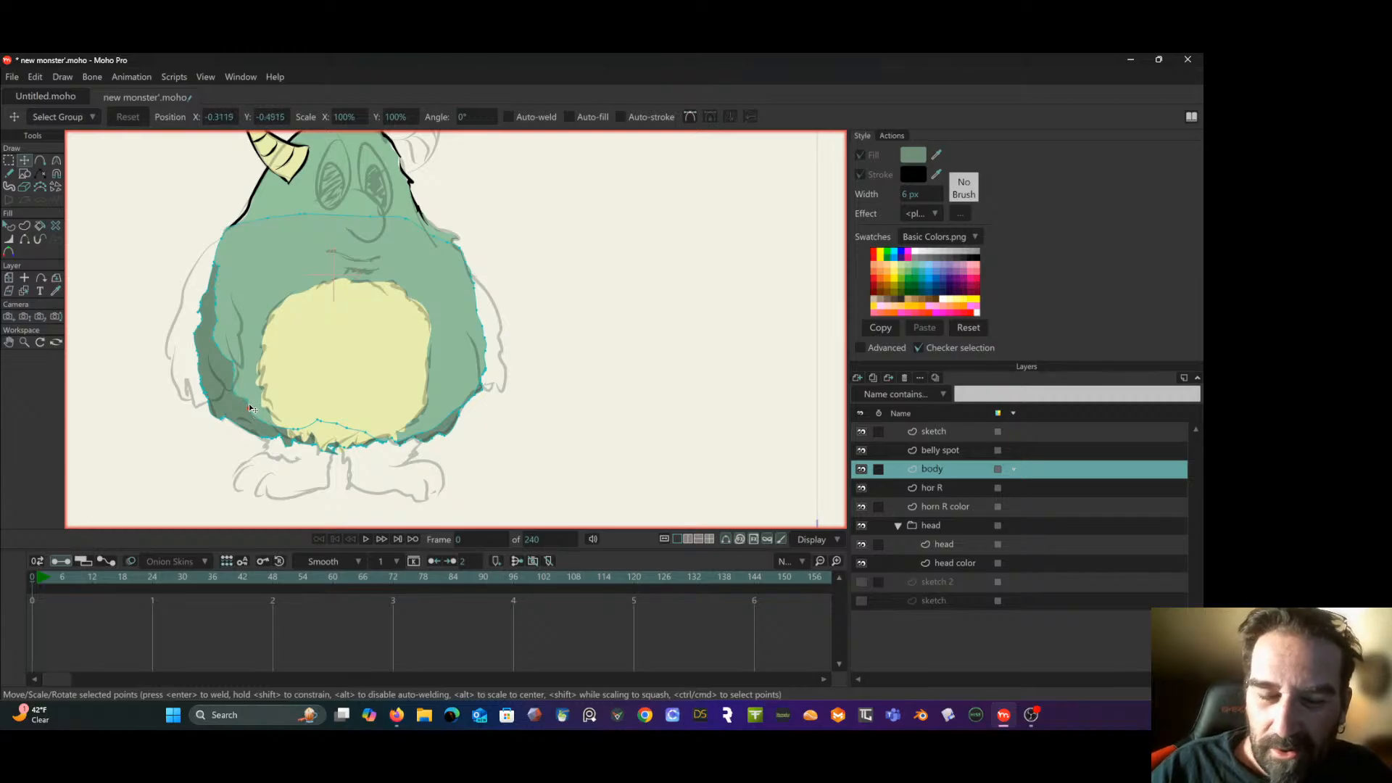
# - Set the Eraser radius to 0.01
pyautogui.click(24, 186)
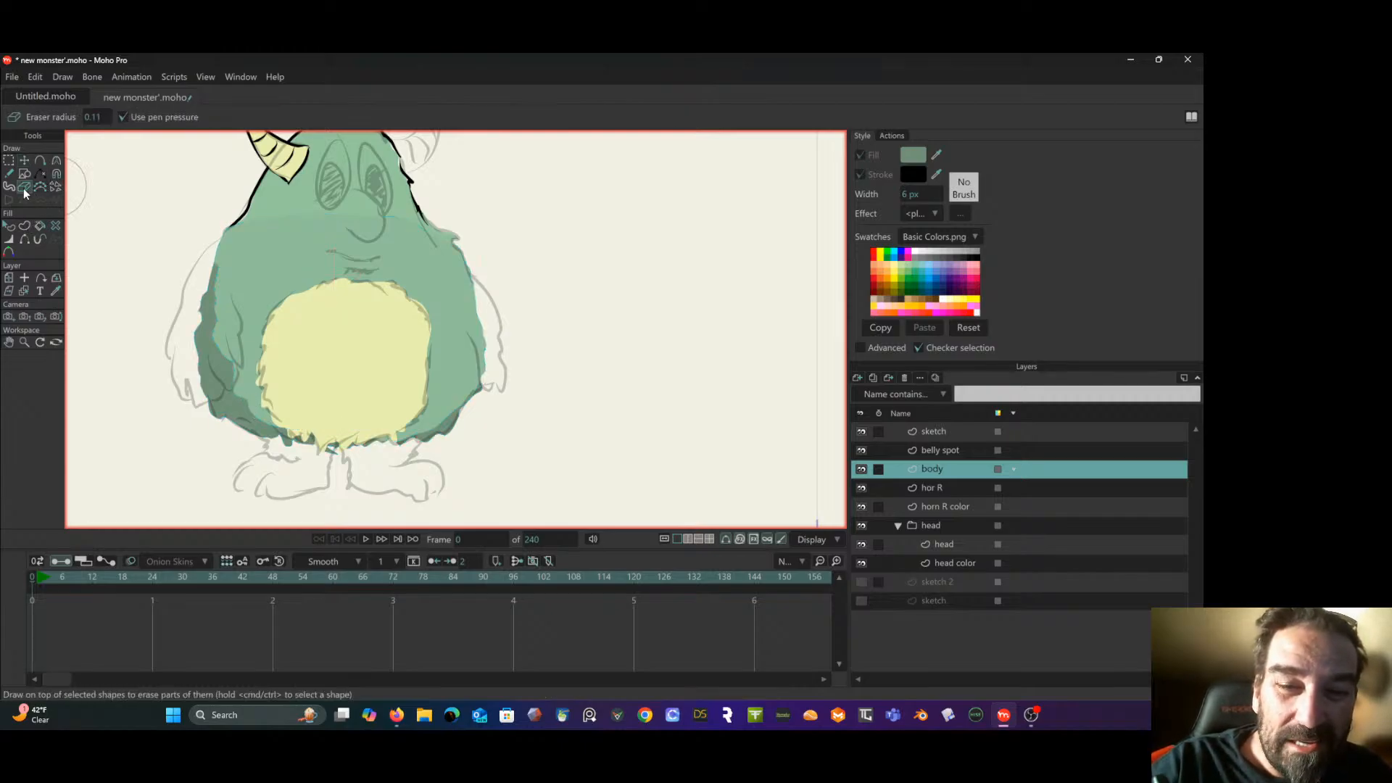
pyautogui.doubleClick(92, 117)
pyautogui.press('BackSpace')
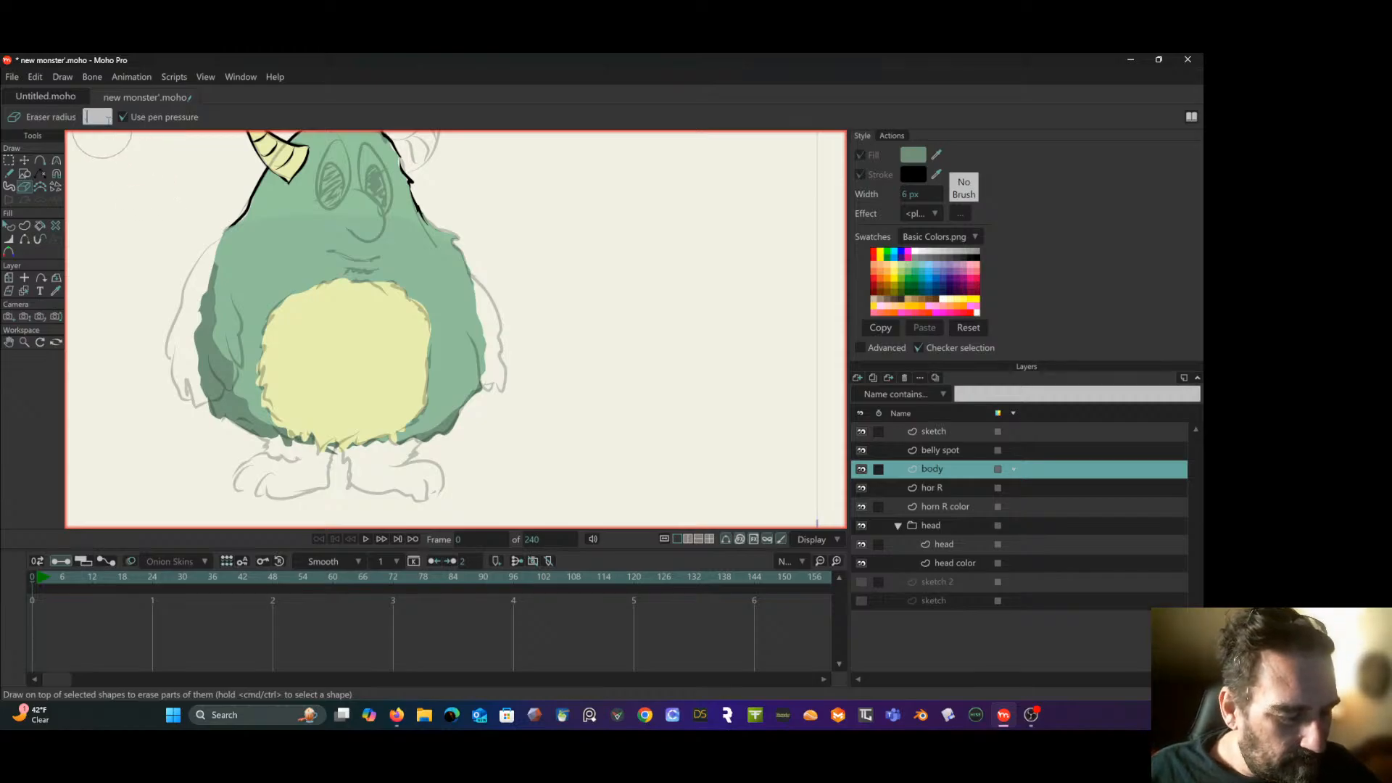
pyautogui.write('.01')
pyautogui.press('Return')
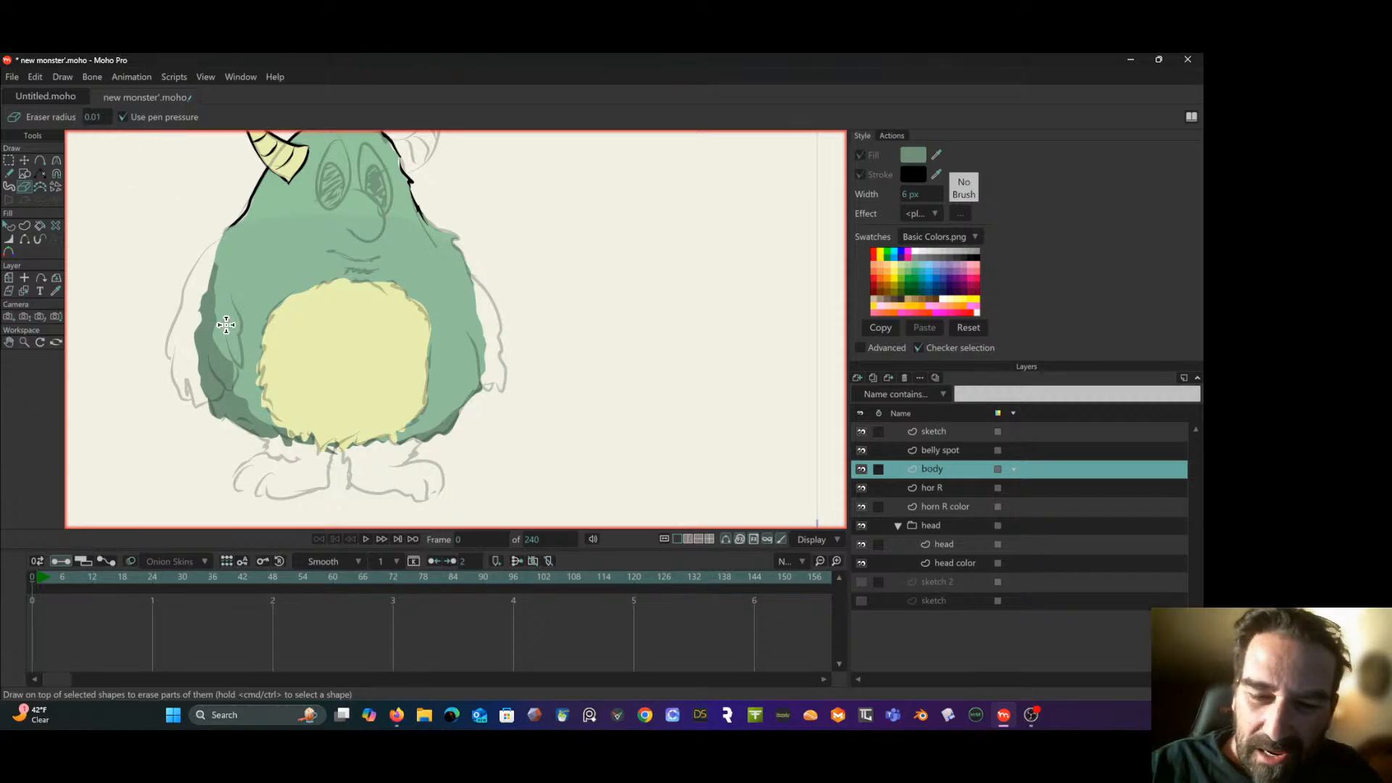
pyautogui.moveTo(213, 334); pyautogui.dragTo(215, 353)
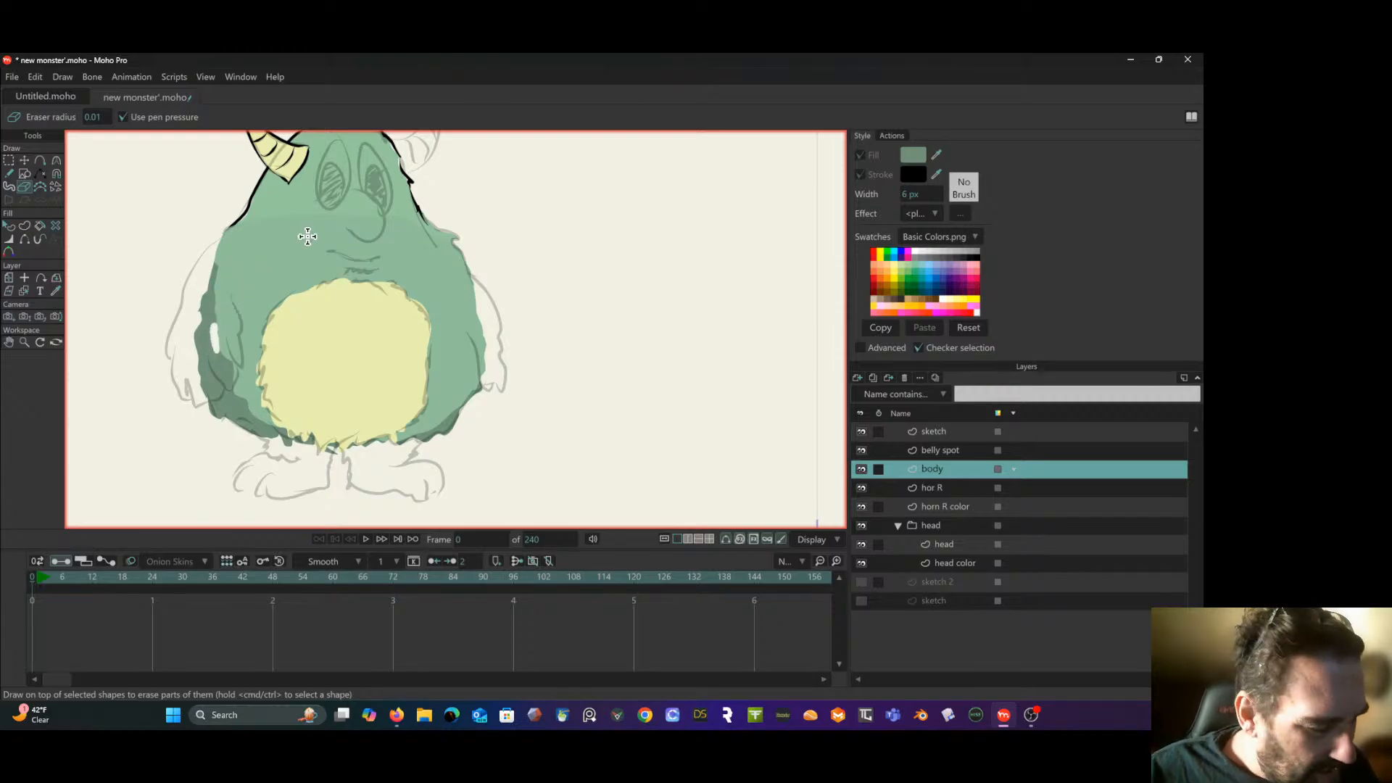
pyautogui.hotkey('ctrl', 'z')
pyautogui.hotkey('ctrl', 'z')
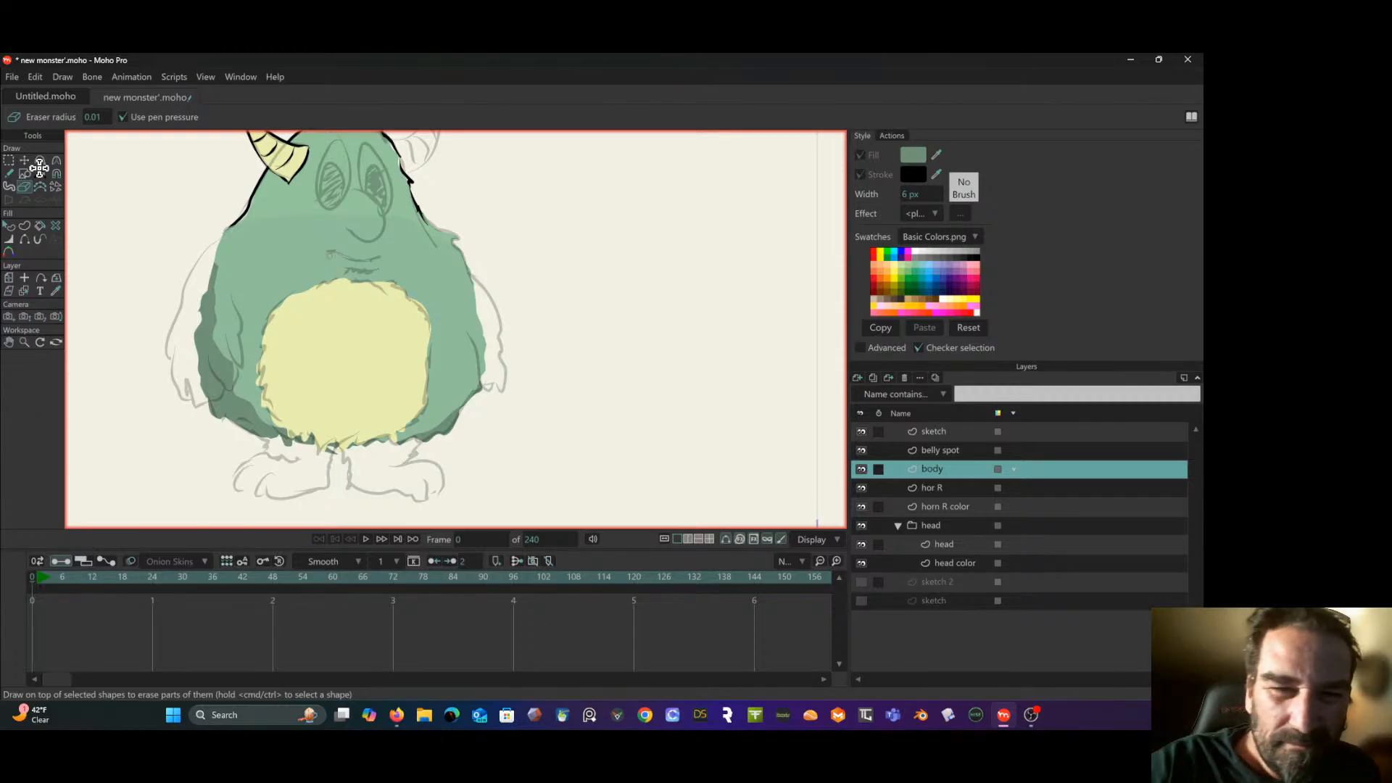
# - Select the dark shading shape and erase small furry notches along its inner edge with the Eraser at radius 0.01
pyautogui.click(10, 226)
pyautogui.click(208, 360)
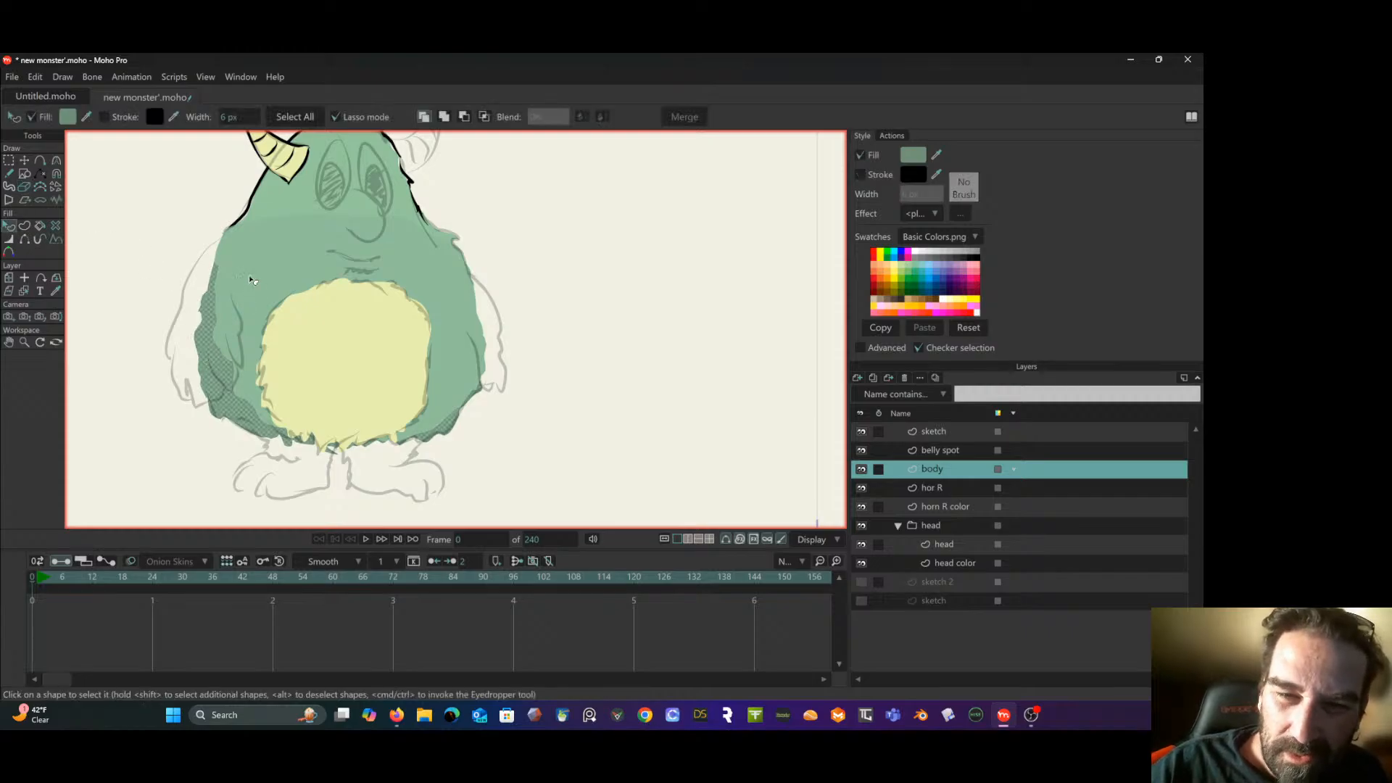
pyautogui.click(24, 186)
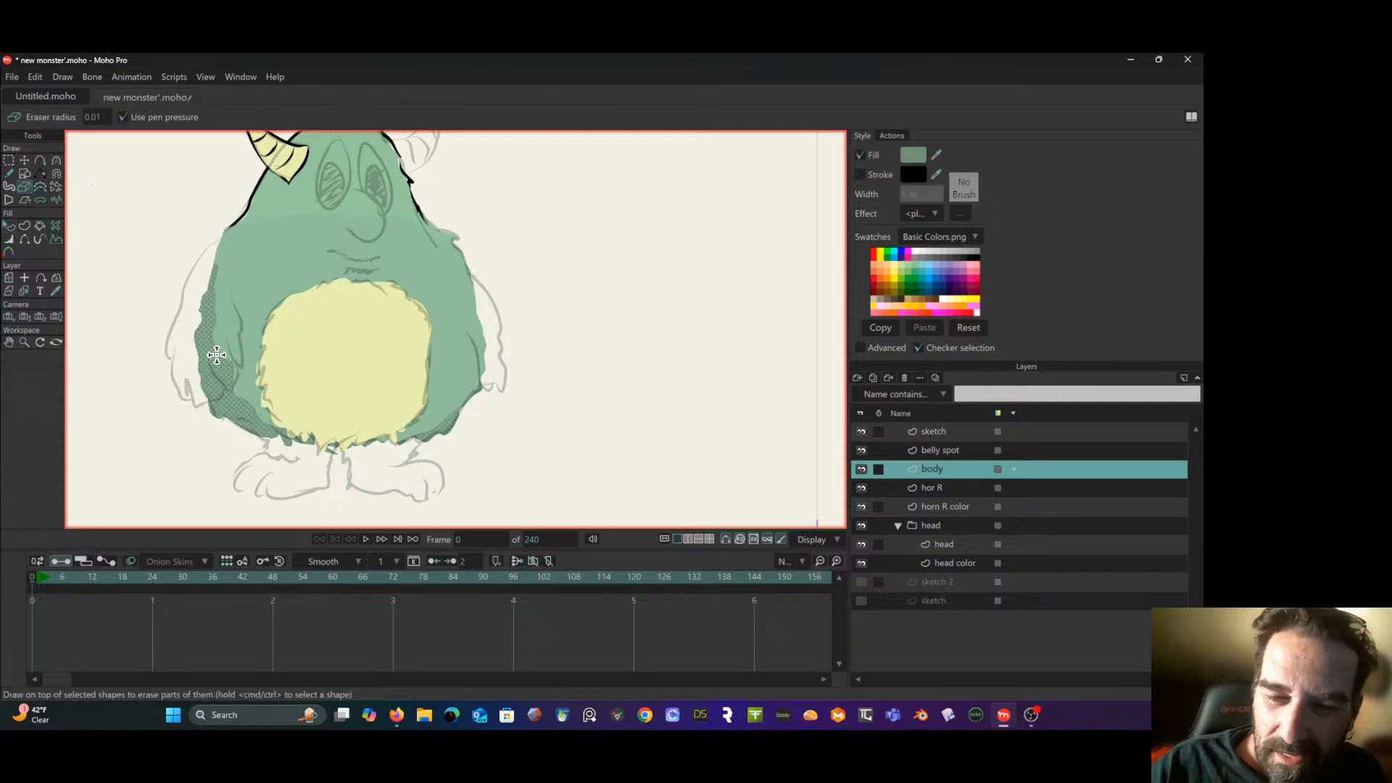
pyautogui.moveTo(215, 353)
pyautogui.mouseDown()
pyautogui.moveTo(214, 341)
pyautogui.moveTo(216, 356)
pyautogui.moveTo(237, 345)
pyautogui.mouseUp()
pyautogui.hotkey('ctrl', 'z')
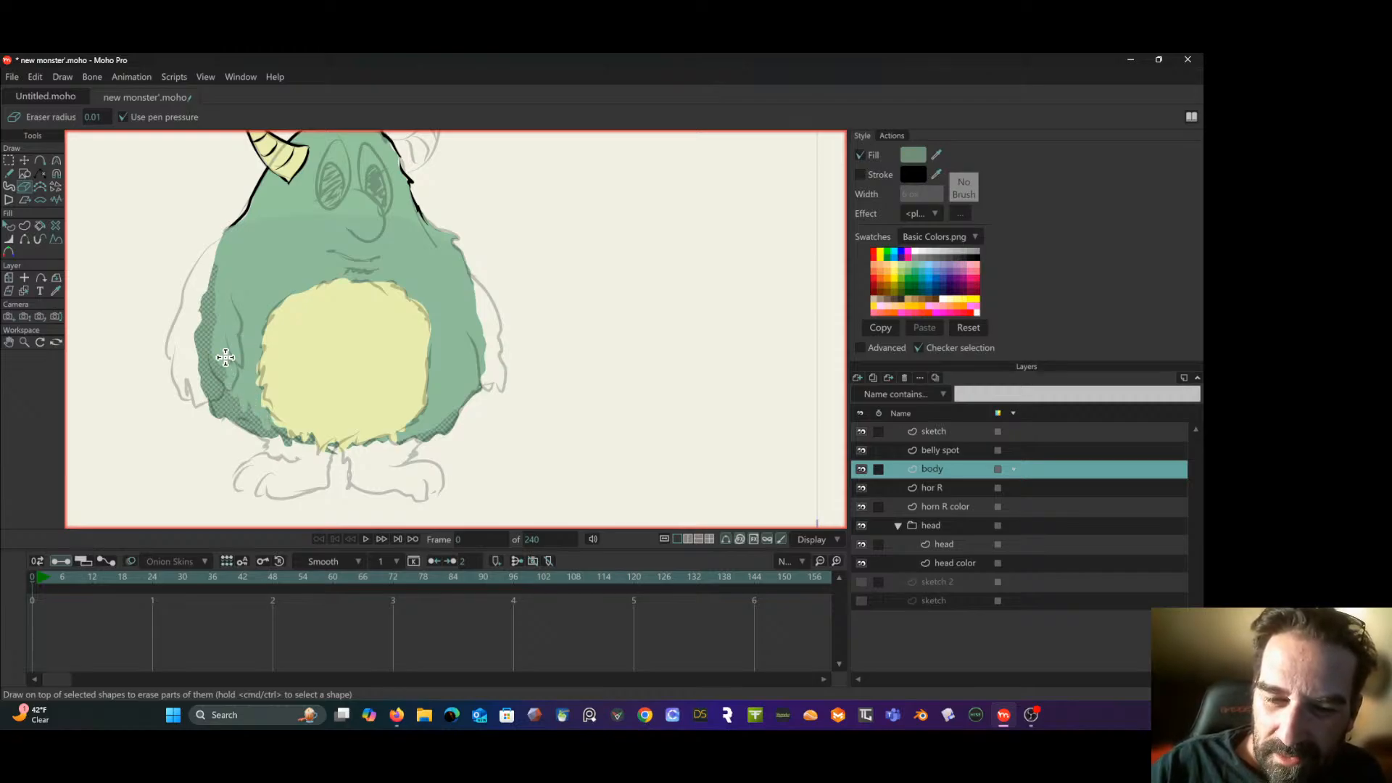
pyautogui.moveTo(209, 346); pyautogui.dragTo(212, 314)
pyautogui.hotkey('ctrl', 'z')
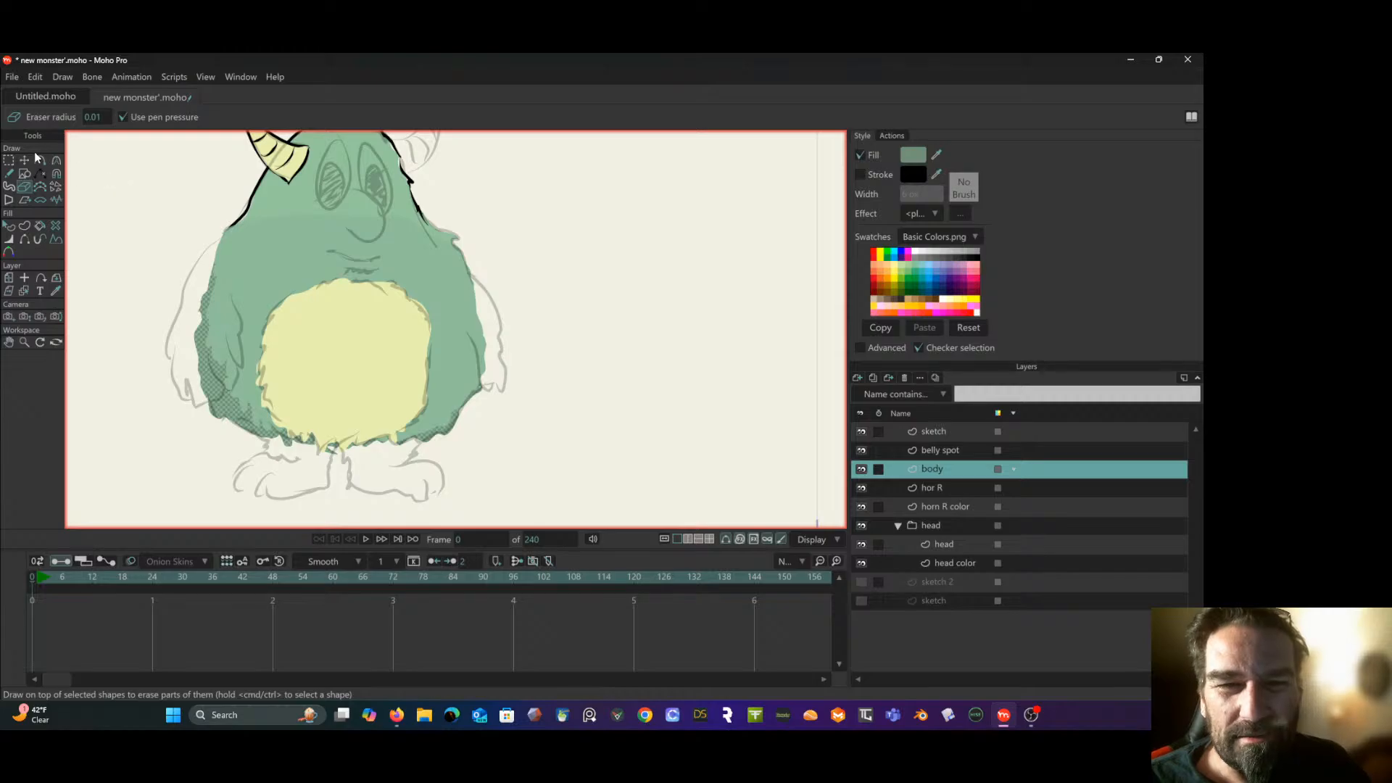
# - Duplicate the main body shape in place on the body layer and deselect its points
pyautogui.click(6, 163)
pyautogui.click(171, 253)
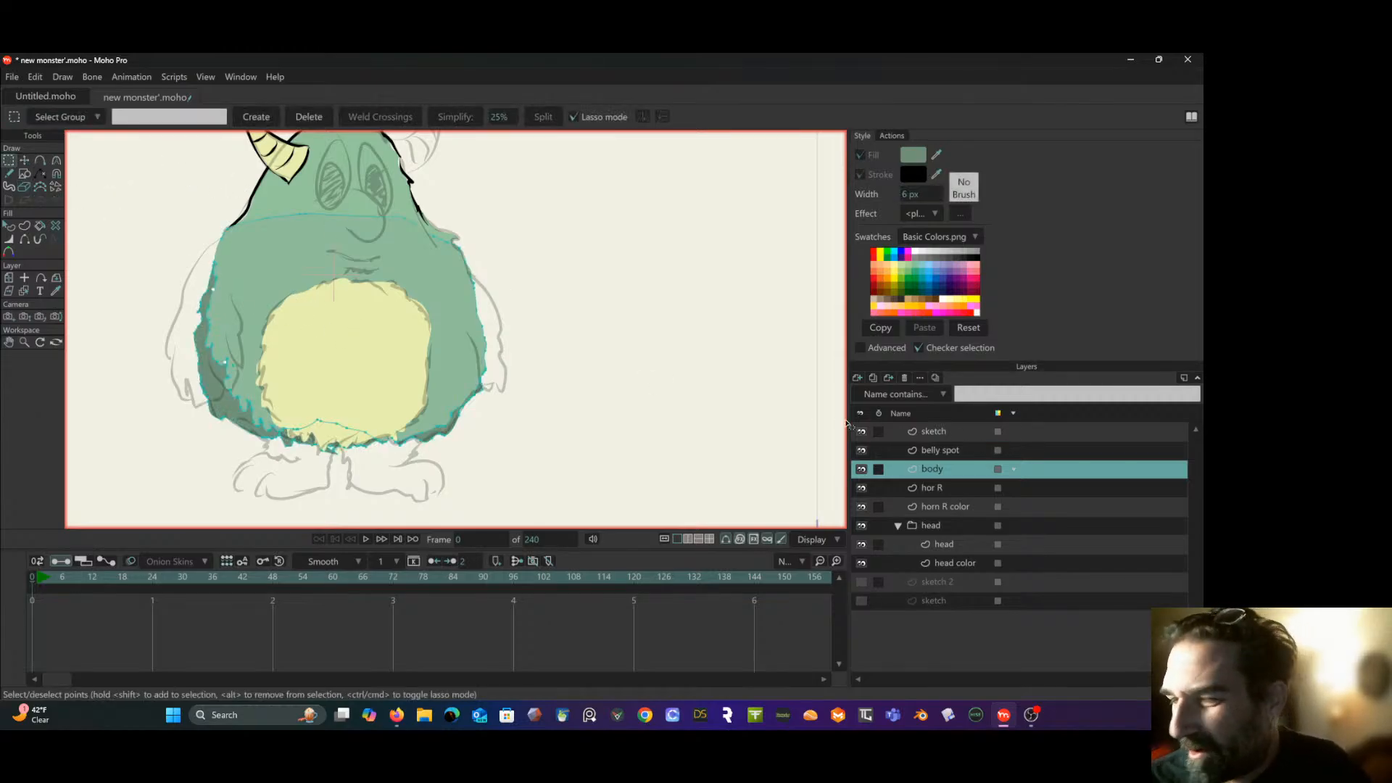
pyautogui.click(10, 227)
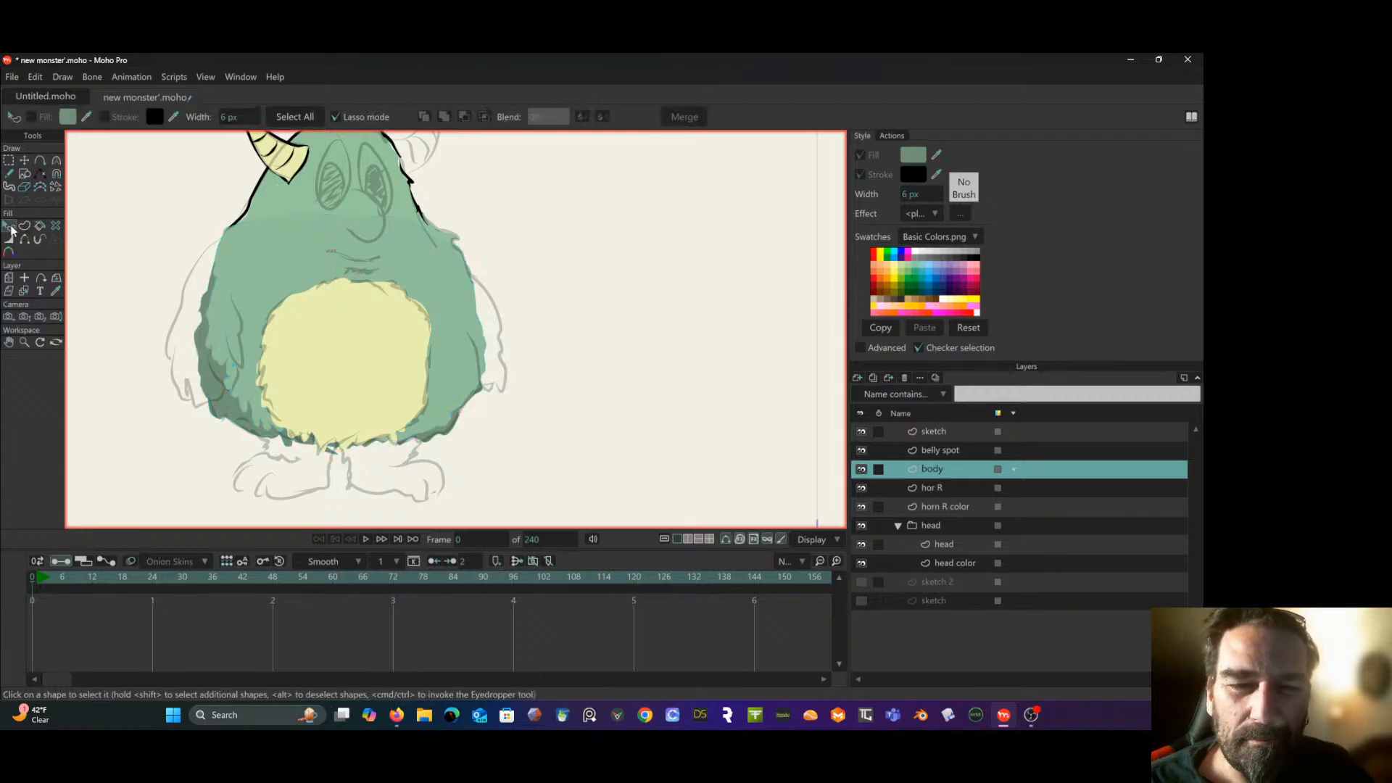
pyautogui.click(285, 262)
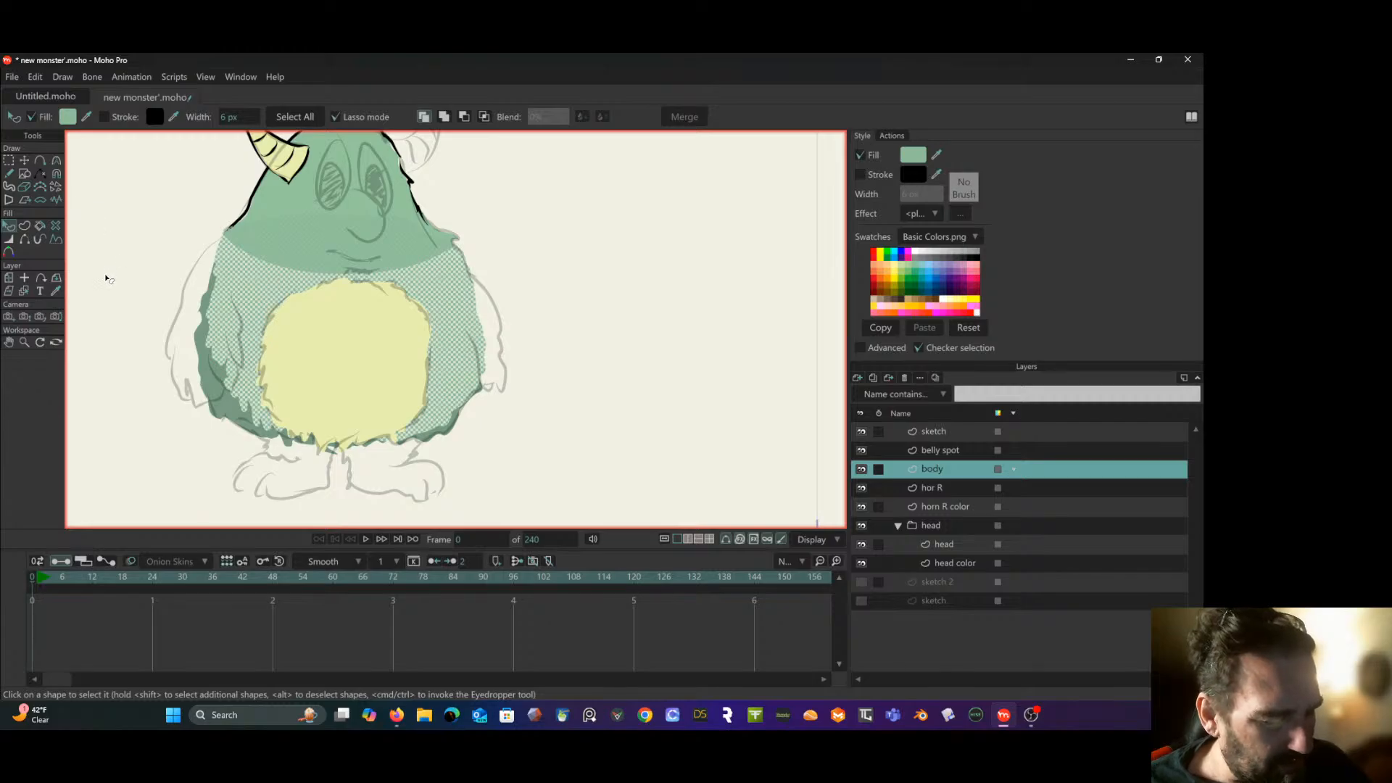
pyautogui.press('t')
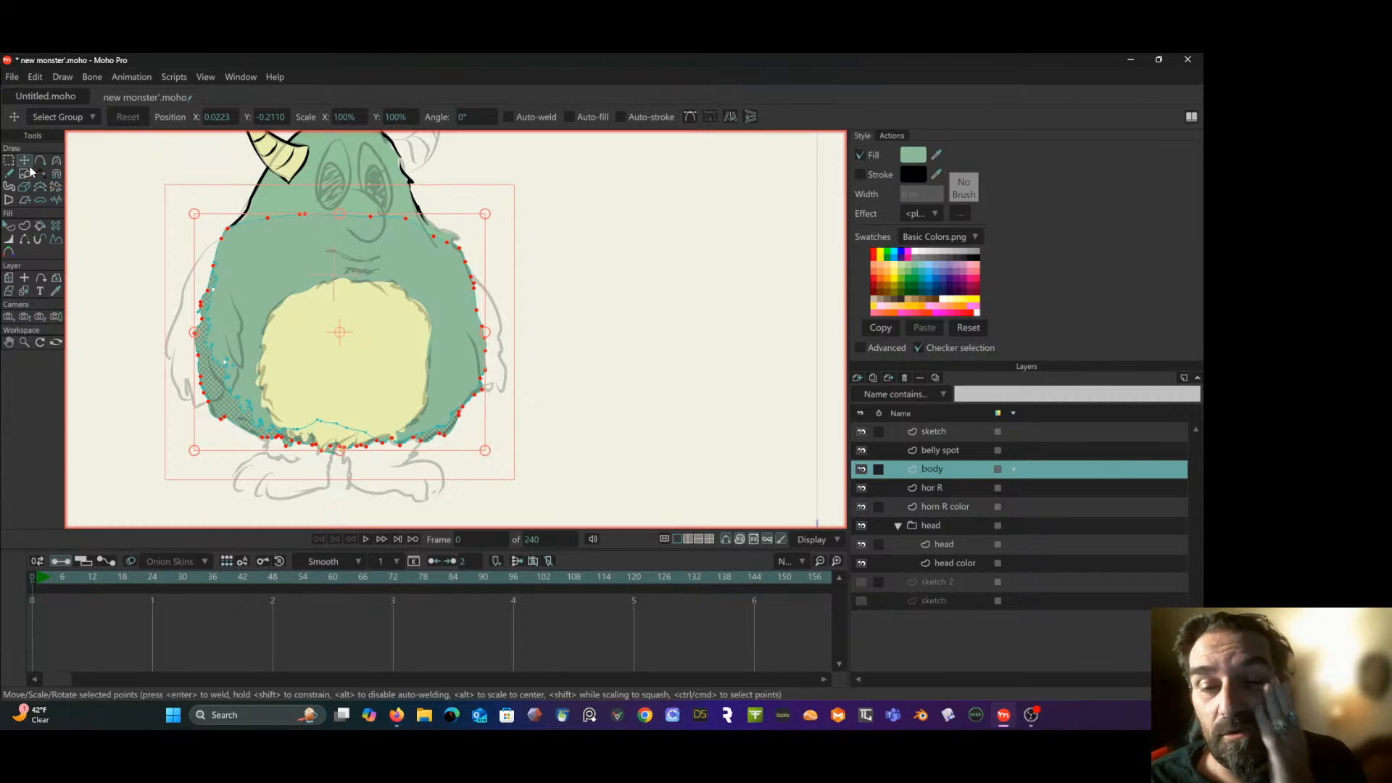
pyautogui.click(93, 204)
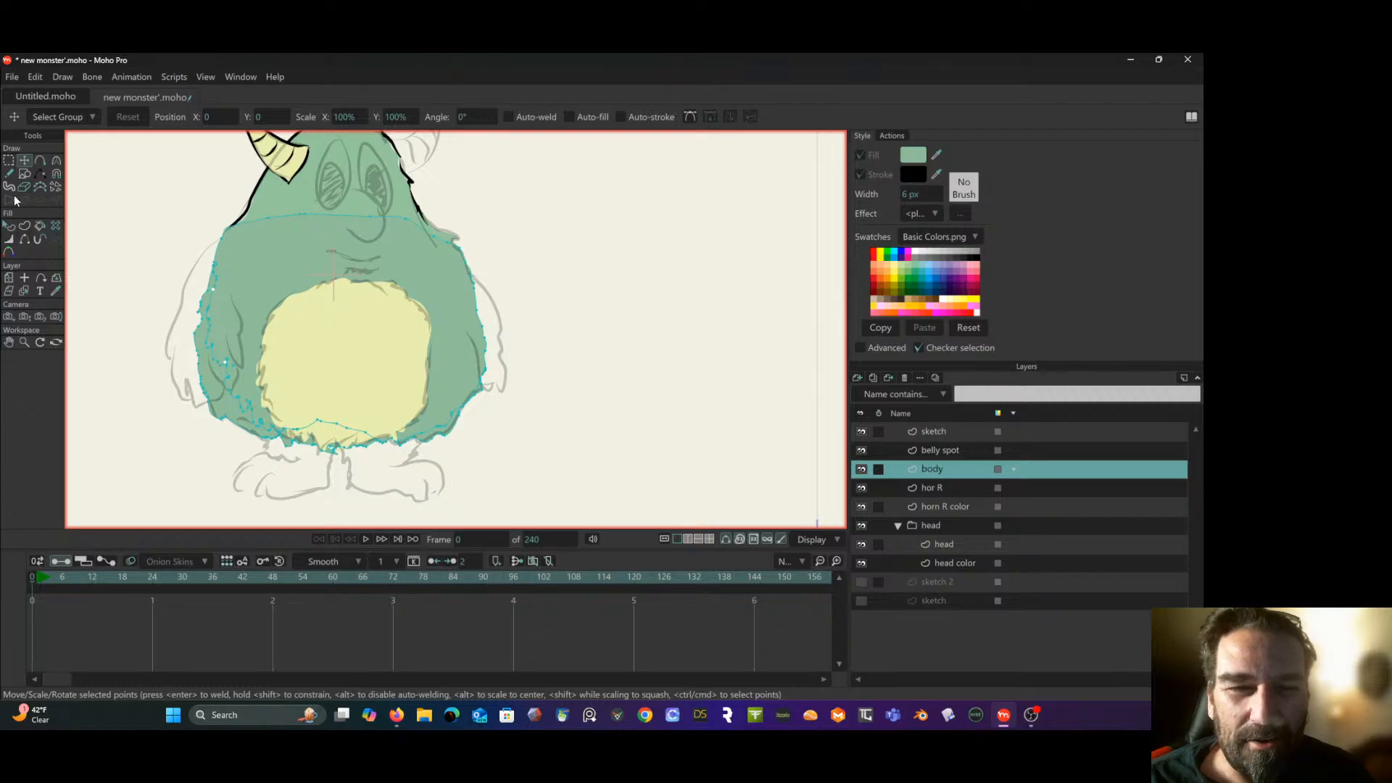
# - Set the duplicated body shape's fill to the light green BCFACB
pyautogui.click(10, 226)
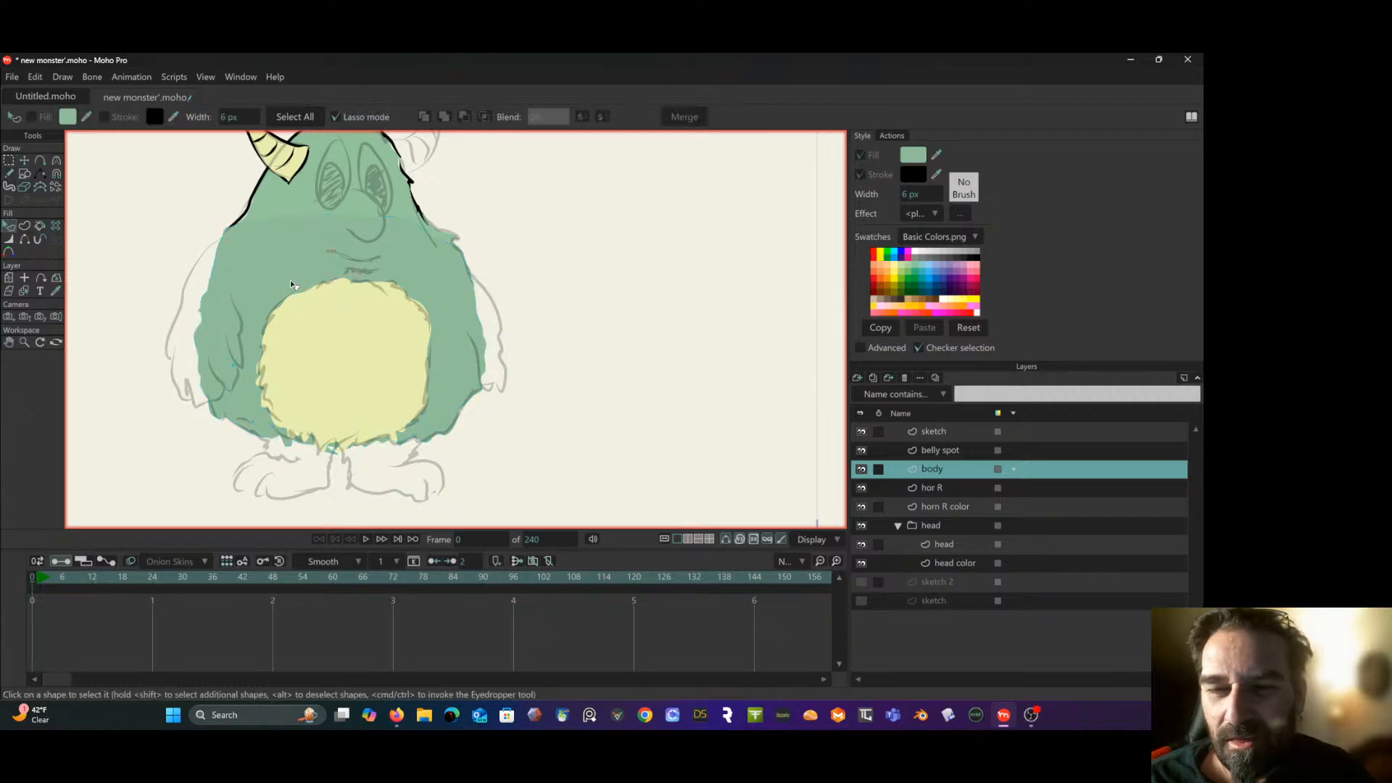
pyautogui.click(263, 274)
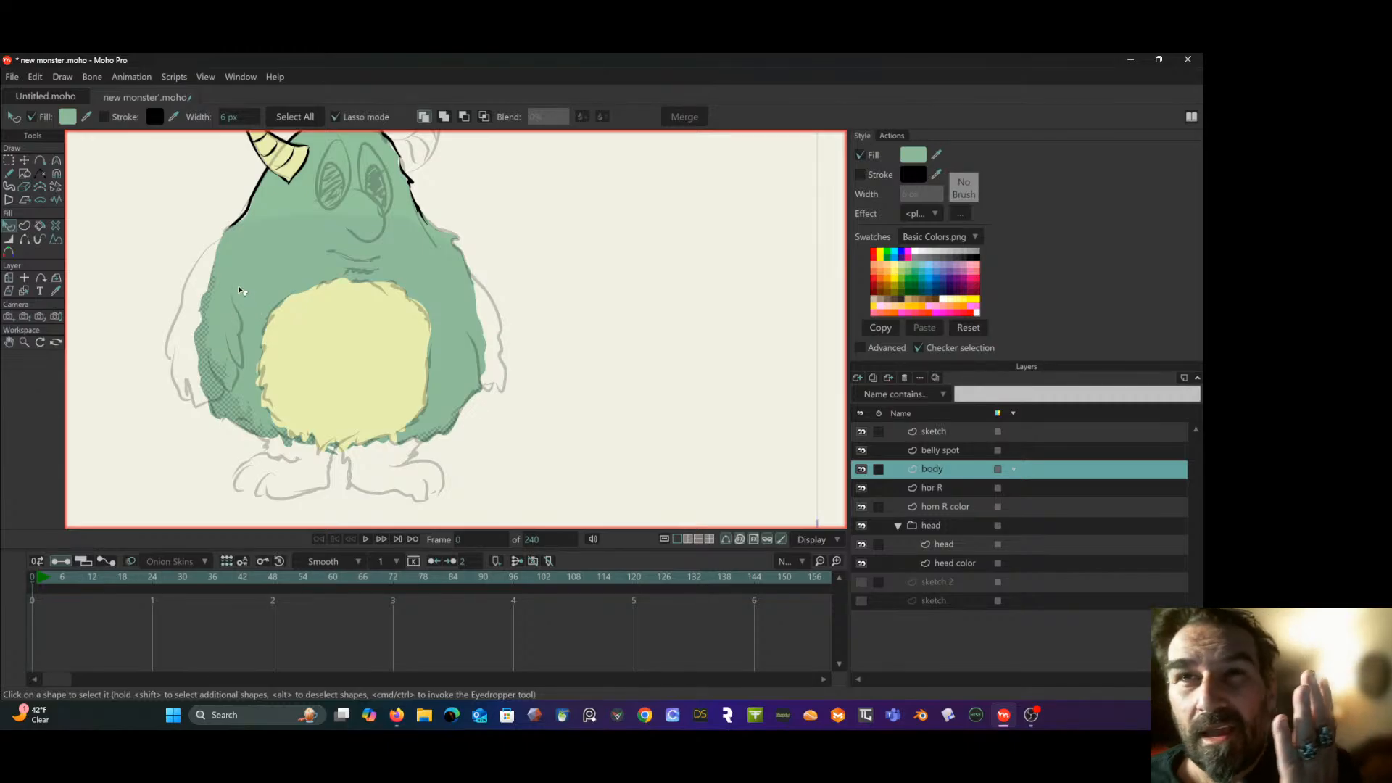
pyautogui.click(67, 117)
pyautogui.click(576, 424)
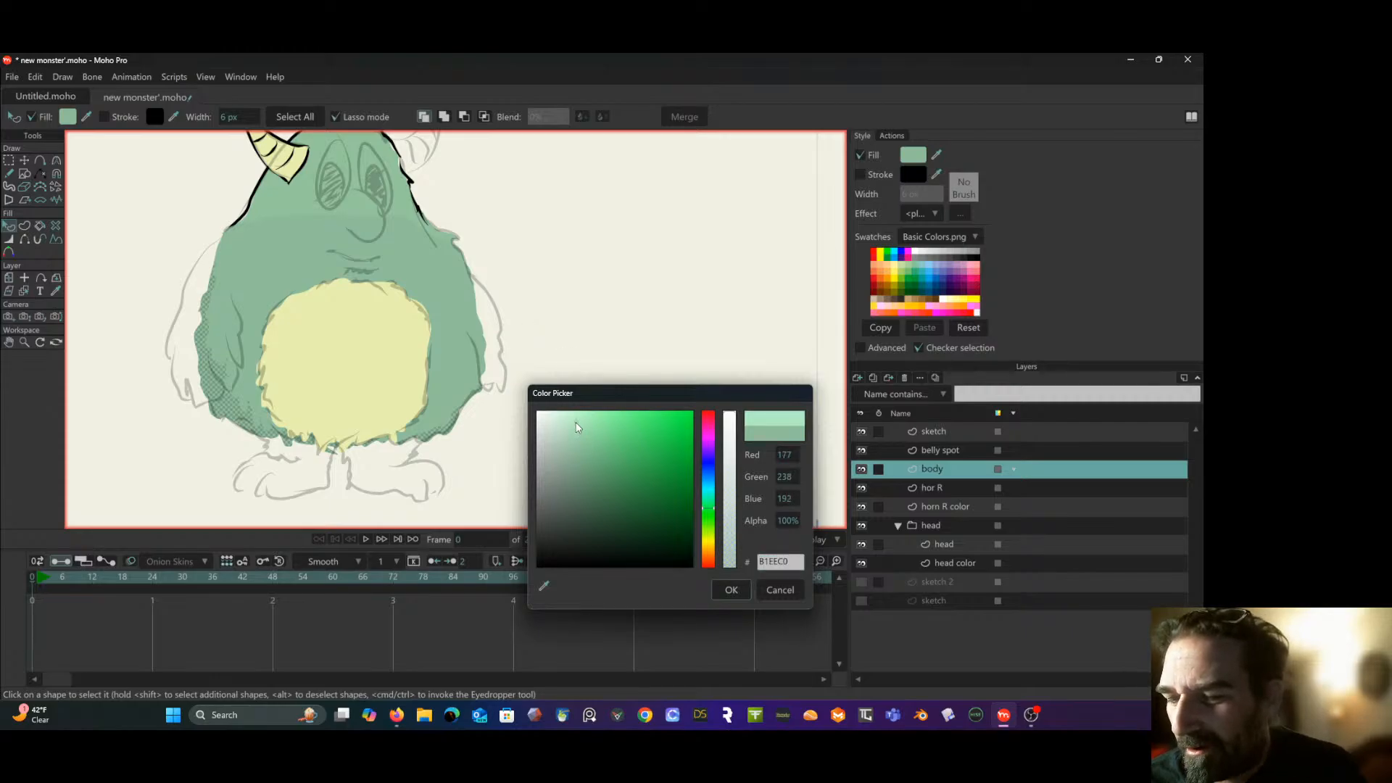
pyautogui.moveTo(576, 424); pyautogui.dragTo(576, 419)
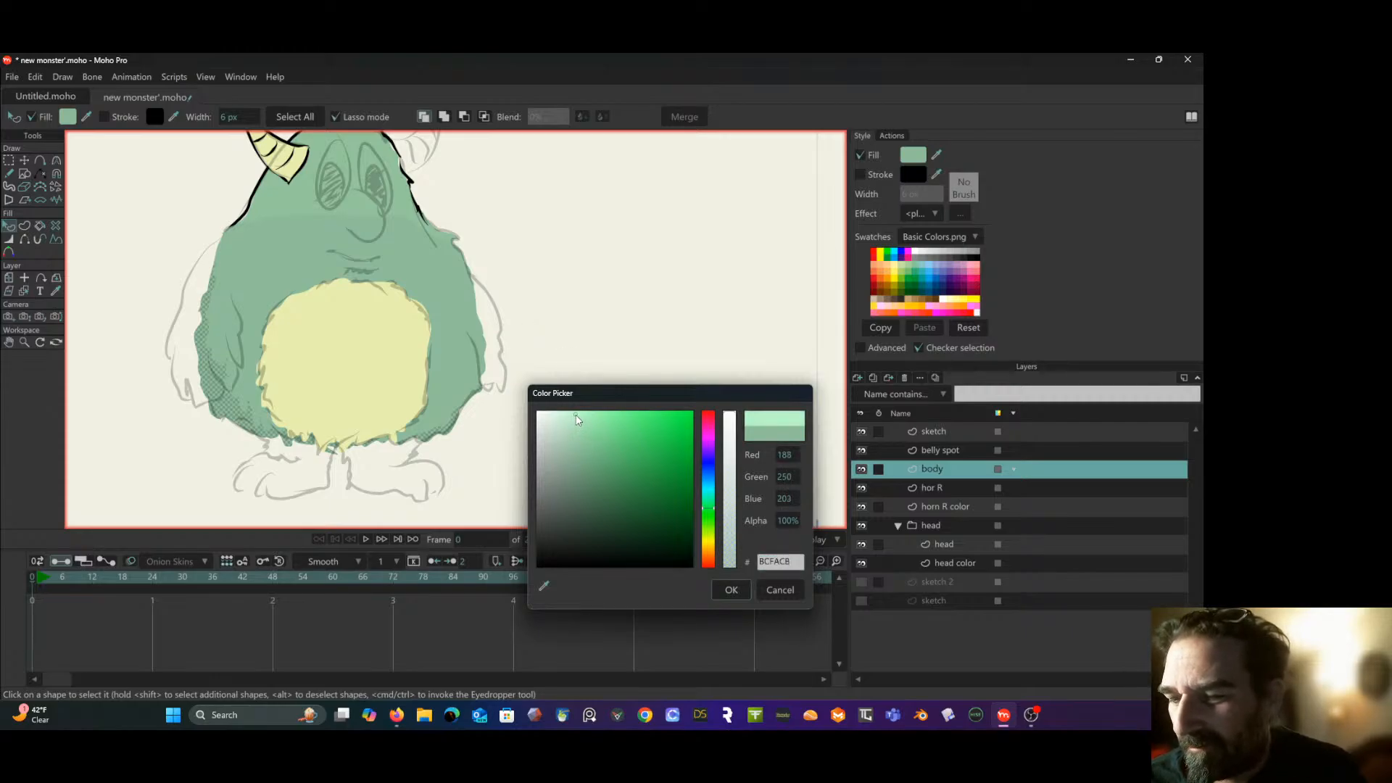
pyautogui.click(730, 590)
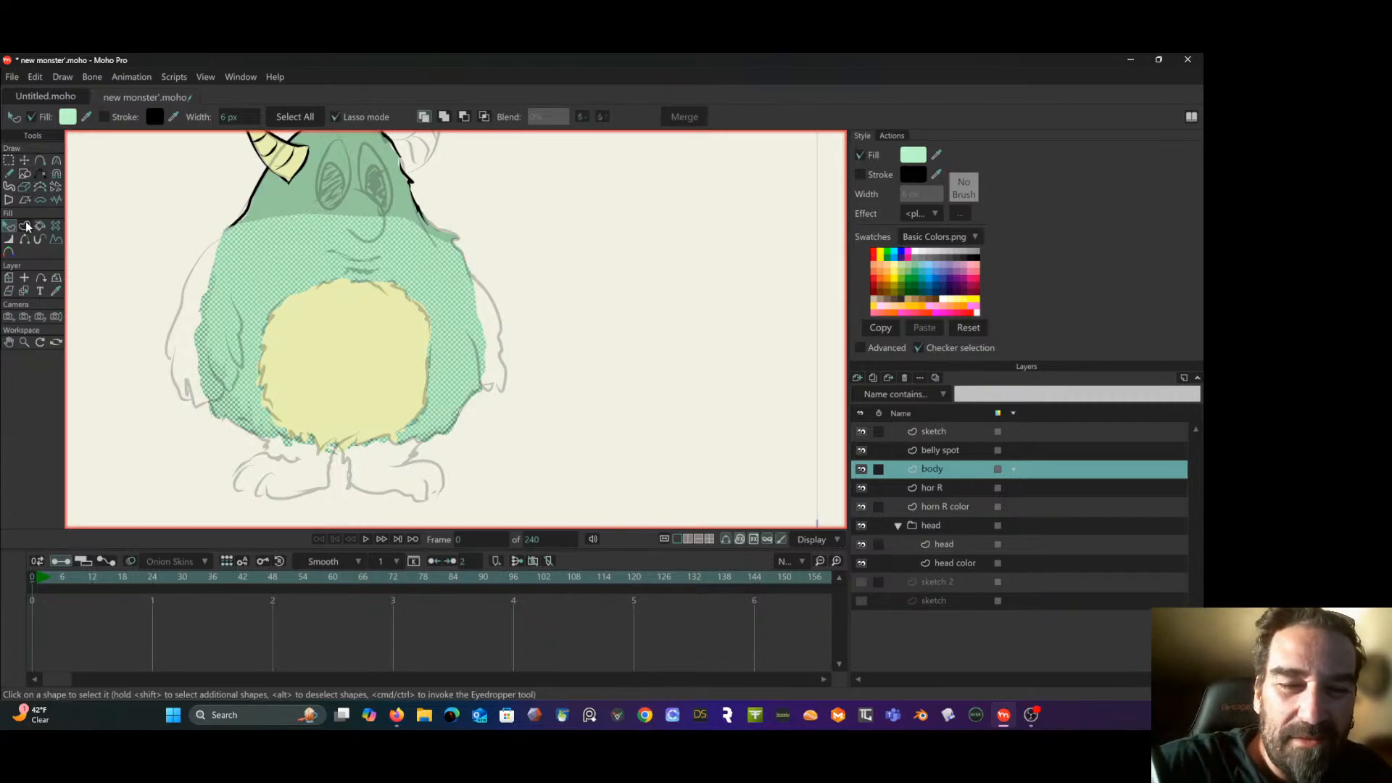
# - Erase most of the light green body copy with the Eraser at radius 0.21, leaving a highlight strip along the body's right edge
pyautogui.click(26, 185)
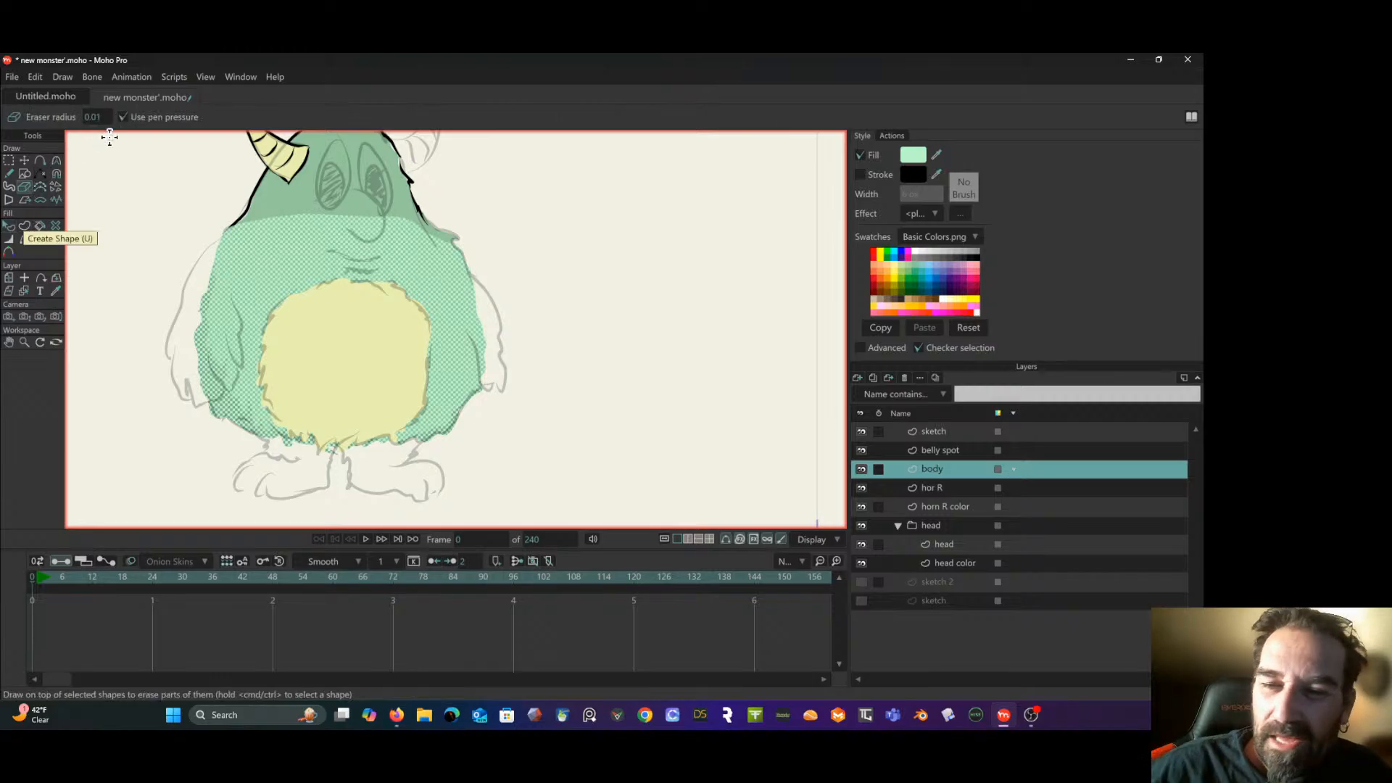
pyautogui.moveTo(89, 115)
pyautogui.mouseDown()
pyautogui.moveTo(106, 114)
pyautogui.moveTo(89, 115)
pyautogui.mouseUp()
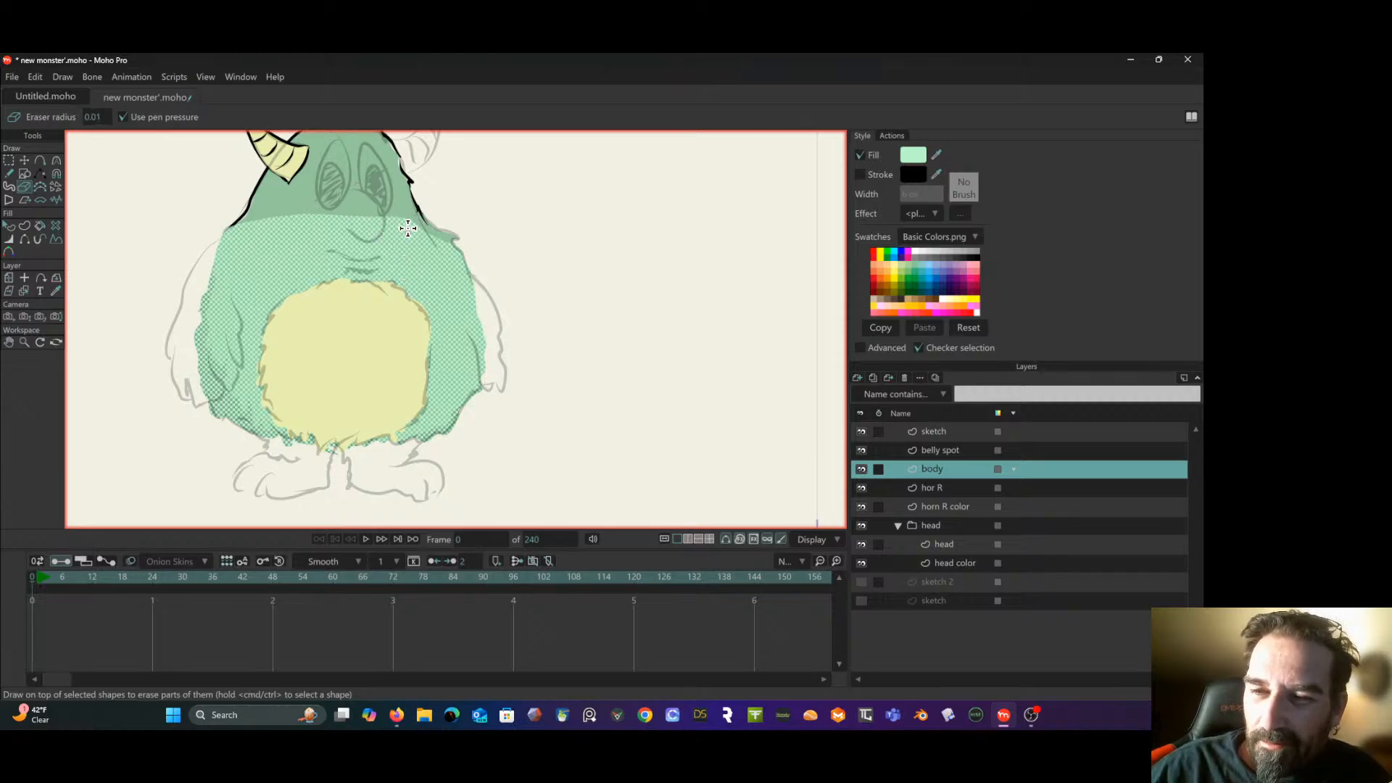
pyautogui.moveTo(410, 208)
pyautogui.mouseDown()
pyautogui.moveTo(409, 237)
pyautogui.moveTo(413, 218)
pyautogui.mouseUp()
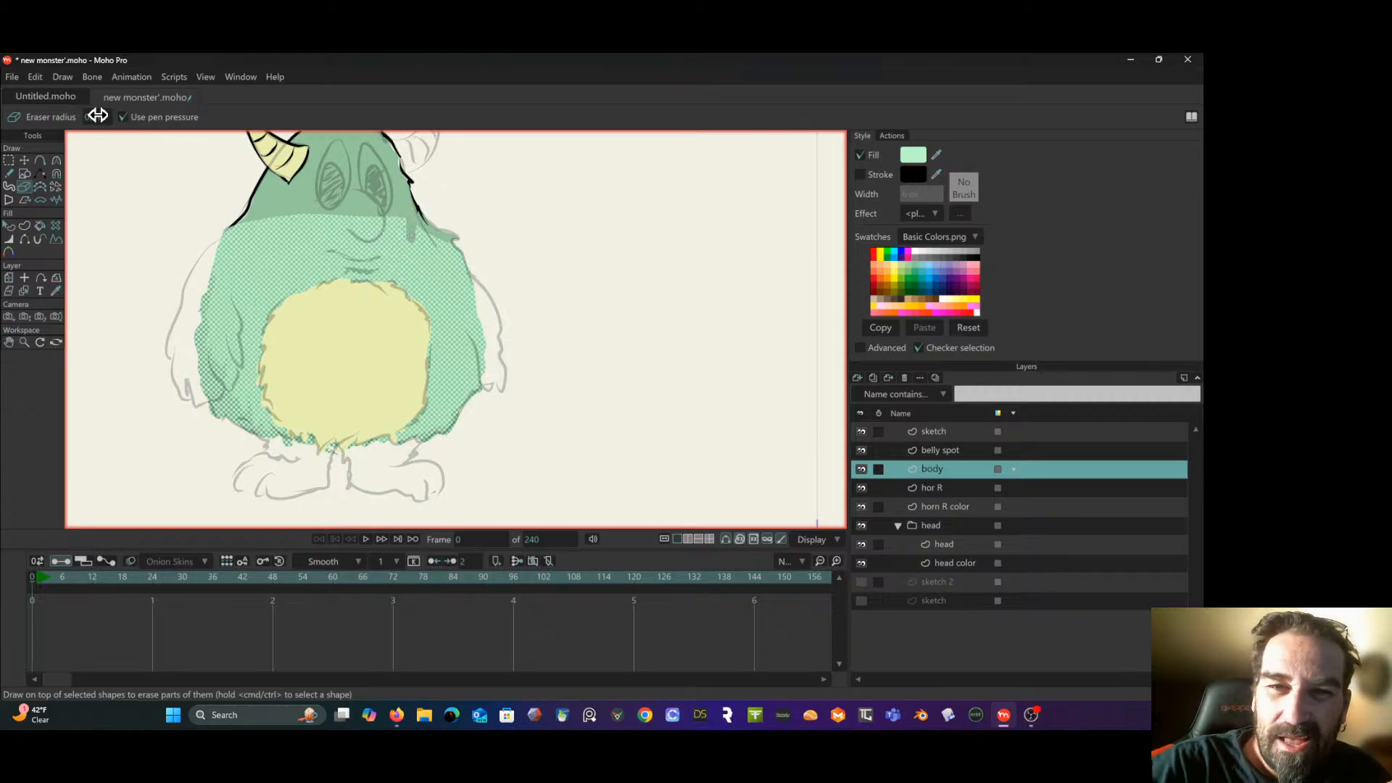
pyautogui.moveTo(94, 114); pyautogui.dragTo(100, 115)
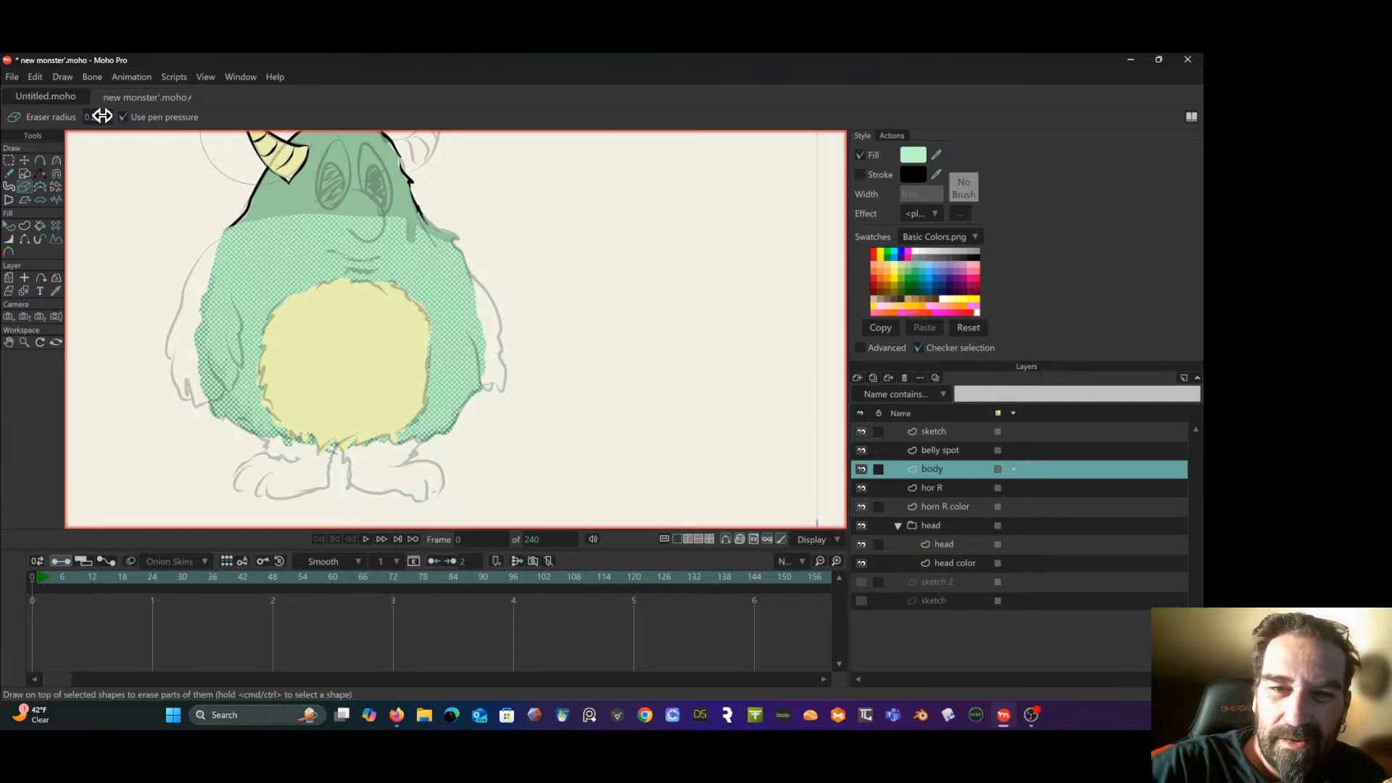
pyautogui.moveTo(248, 205)
pyautogui.mouseDown()
pyautogui.moveTo(279, 239)
pyautogui.moveTo(347, 219)
pyautogui.moveTo(384, 246)
pyautogui.moveTo(369, 247)
pyautogui.moveTo(385, 258)
pyautogui.moveTo(382, 336)
pyautogui.moveTo(398, 379)
pyautogui.moveTo(376, 403)
pyautogui.moveTo(324, 400)
pyautogui.moveTo(273, 363)
pyautogui.moveTo(243, 284)
pyautogui.moveTo(214, 356)
pyautogui.moveTo(297, 462)
pyautogui.moveTo(449, 406)
pyautogui.mouseUp()
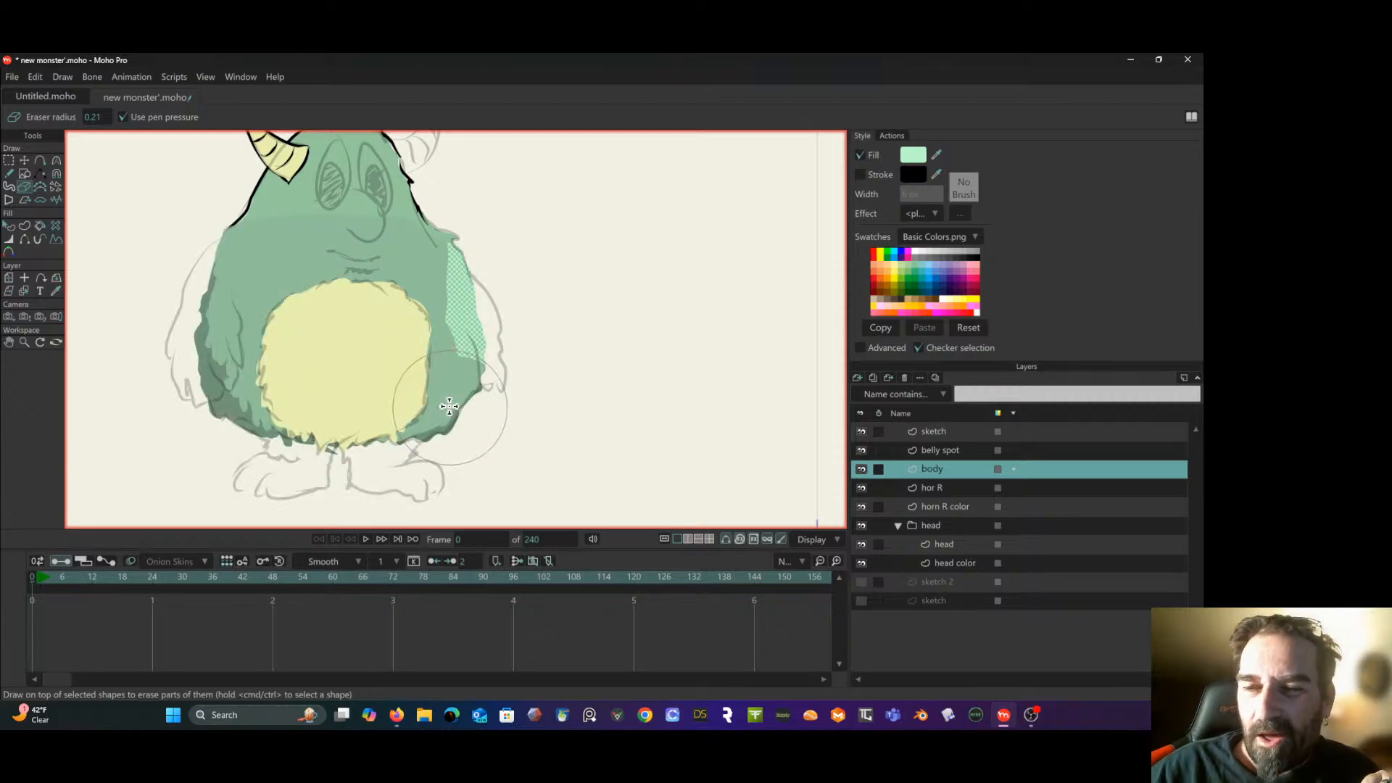
pyautogui.moveTo(435, 323)
pyautogui.mouseDown()
pyautogui.moveTo(404, 339)
pyautogui.moveTo(388, 275)
pyautogui.mouseUp()
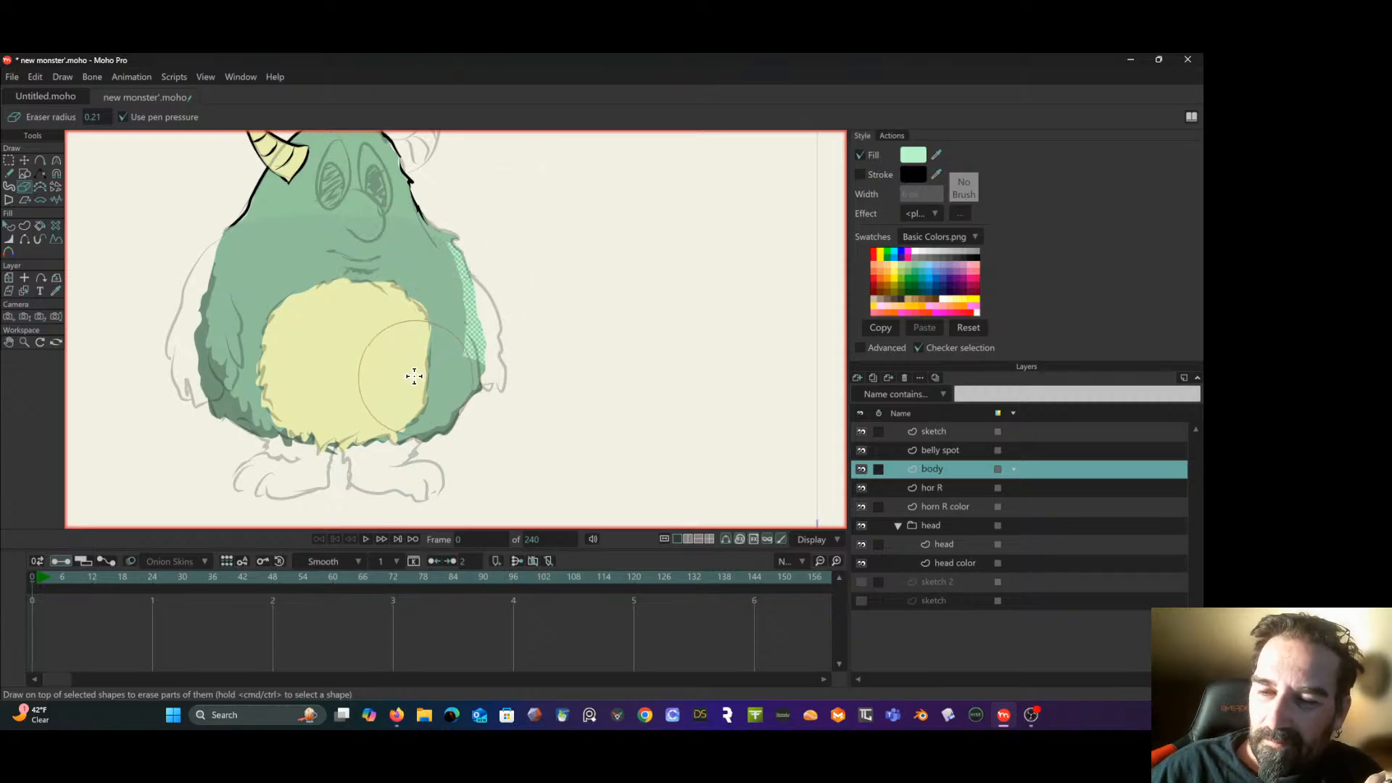
pyautogui.moveTo(413, 376); pyautogui.dragTo(410, 359)
# - Lasso the dark shading's points along the body's left and lower edges and cut them from the body layer
pyautogui.press('g')
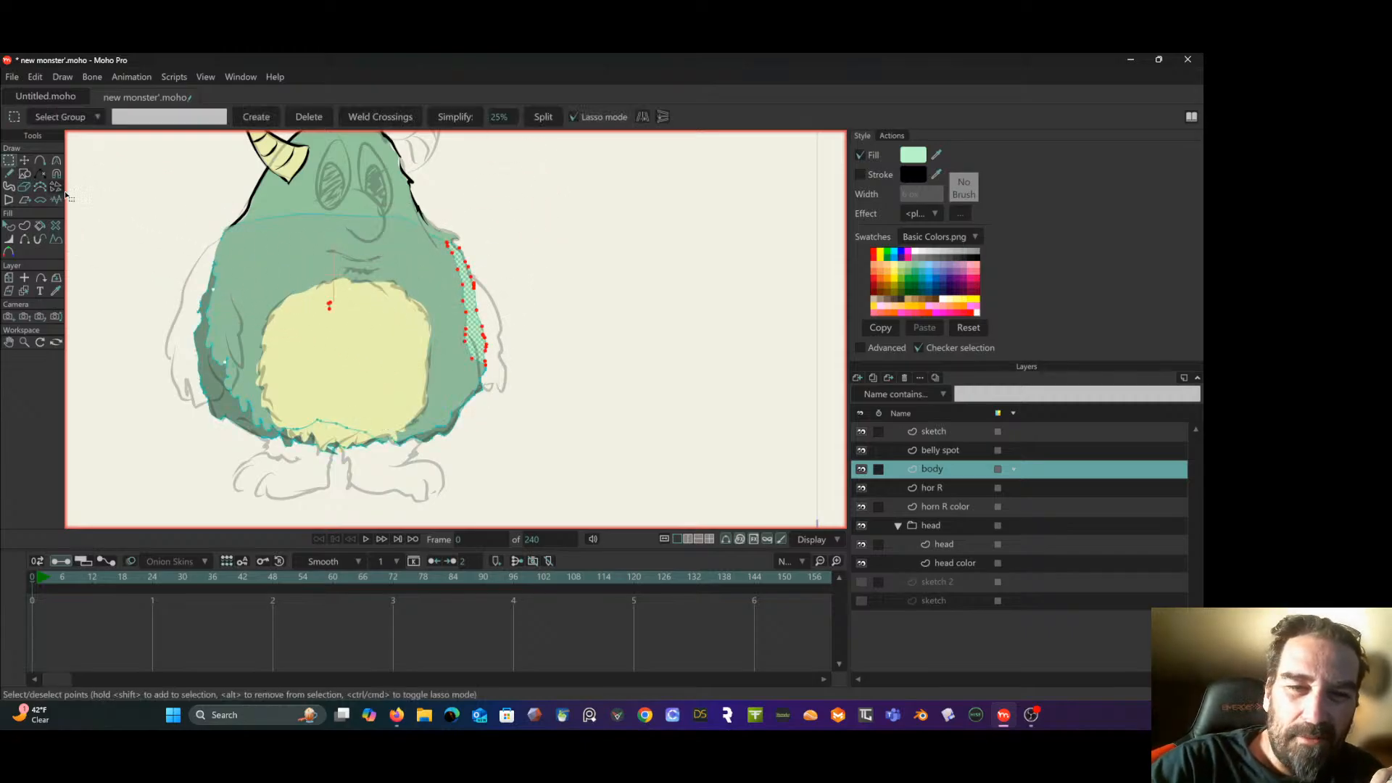
pyautogui.click(146, 222)
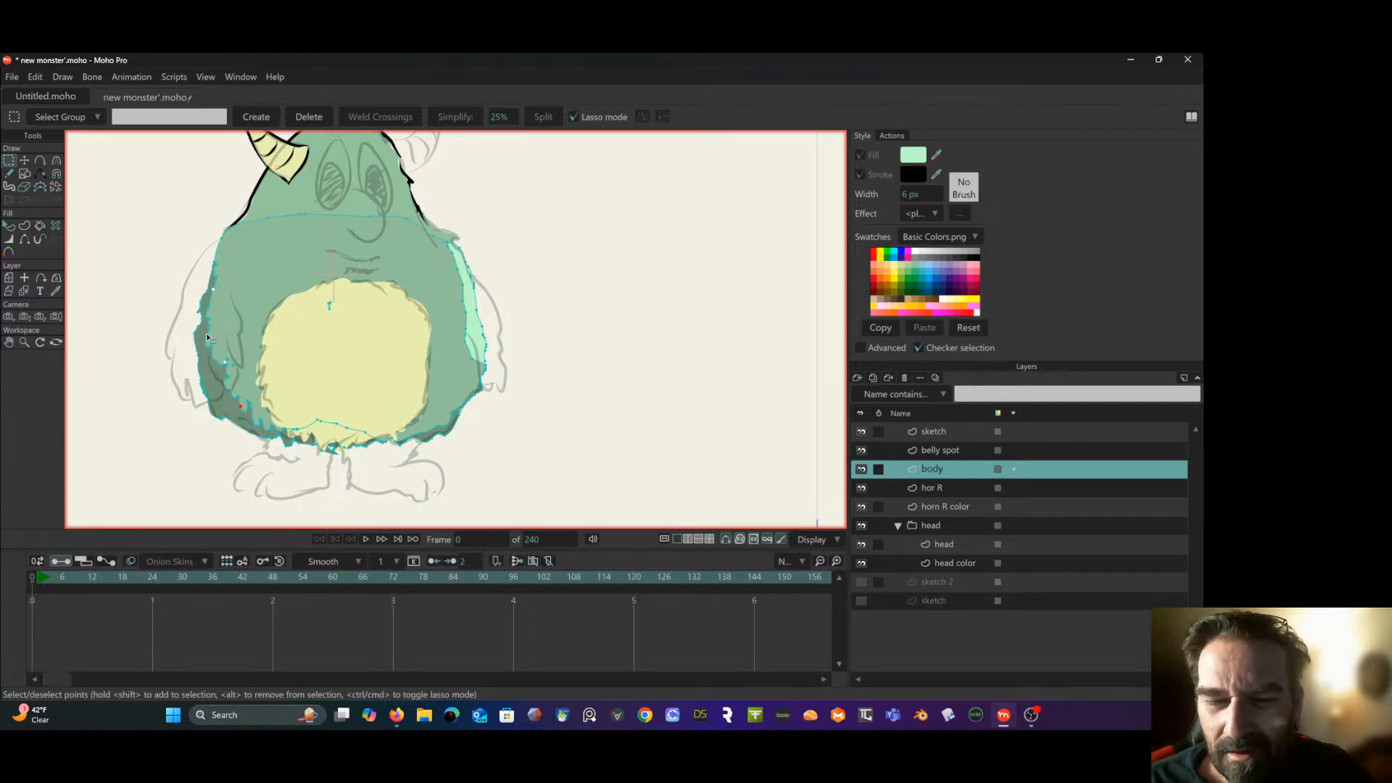
pyautogui.moveTo(208, 338); pyautogui.dragTo(177, 233)
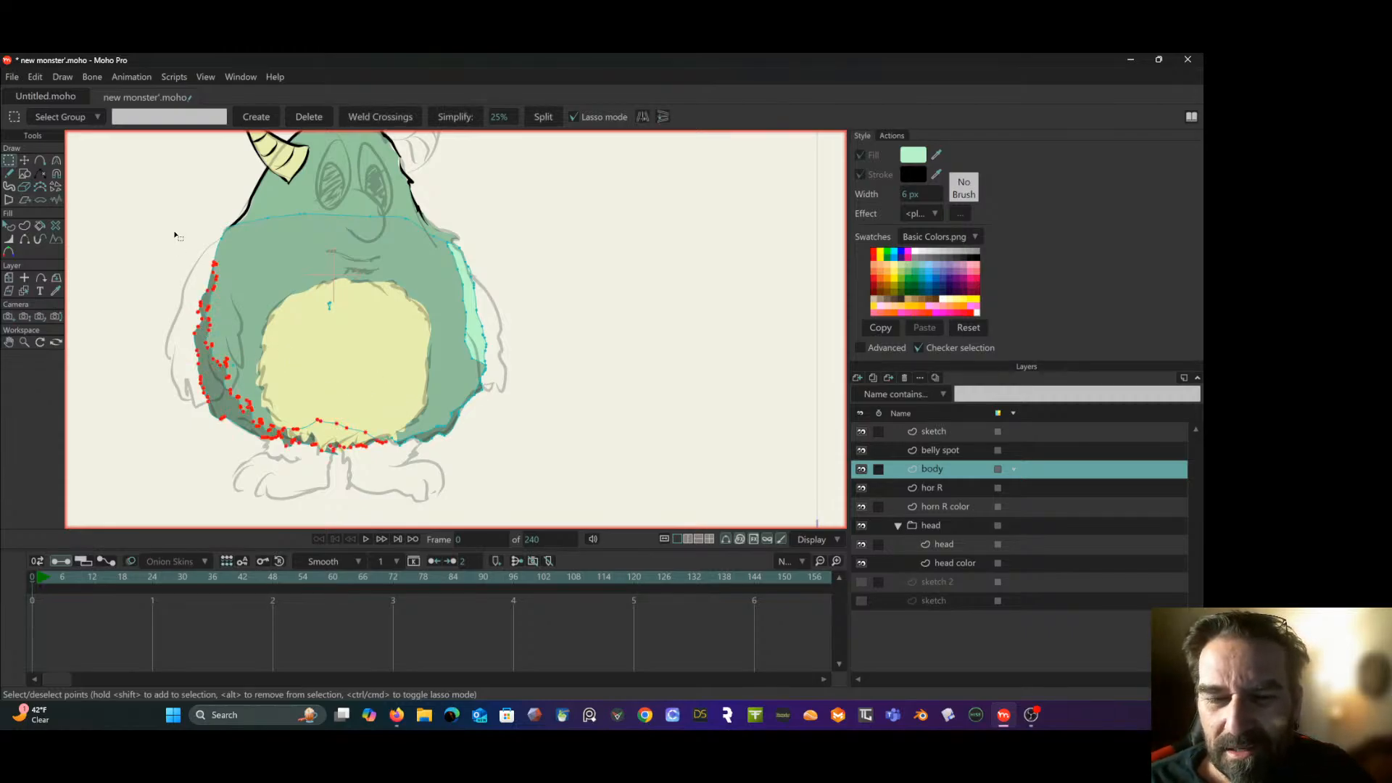
pyautogui.click(35, 76)
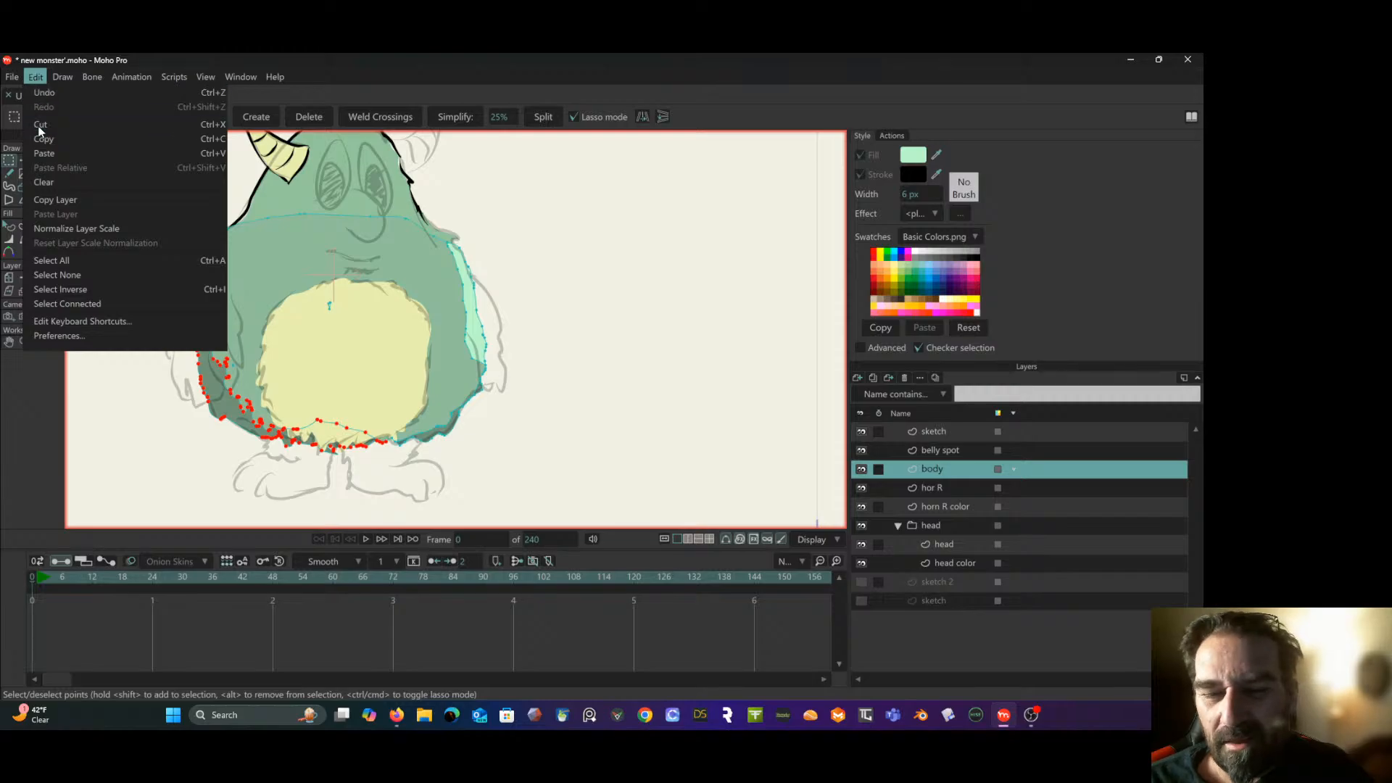
pyautogui.click(165, 254)
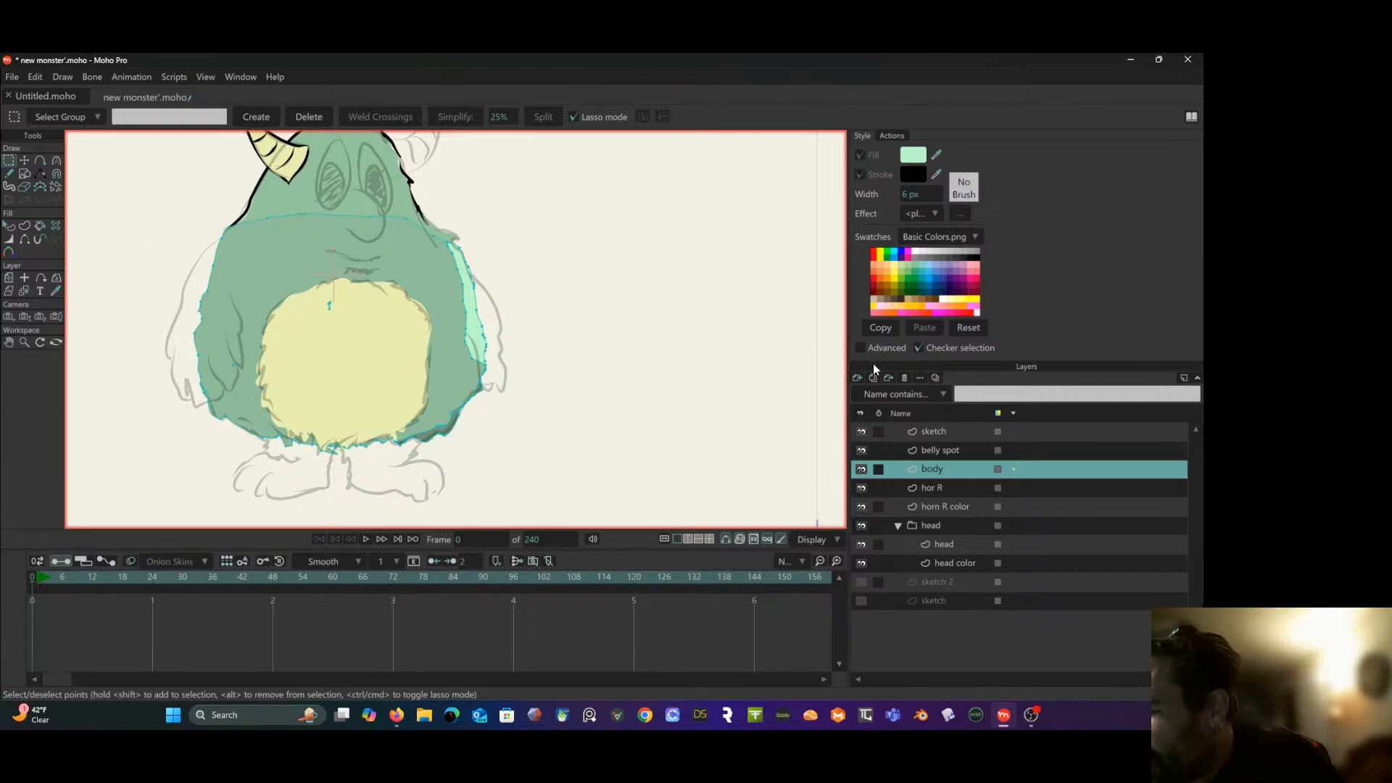
# - Add a new vector layer above the body layer and name it "body shadow"
pyautogui.click(857, 378)
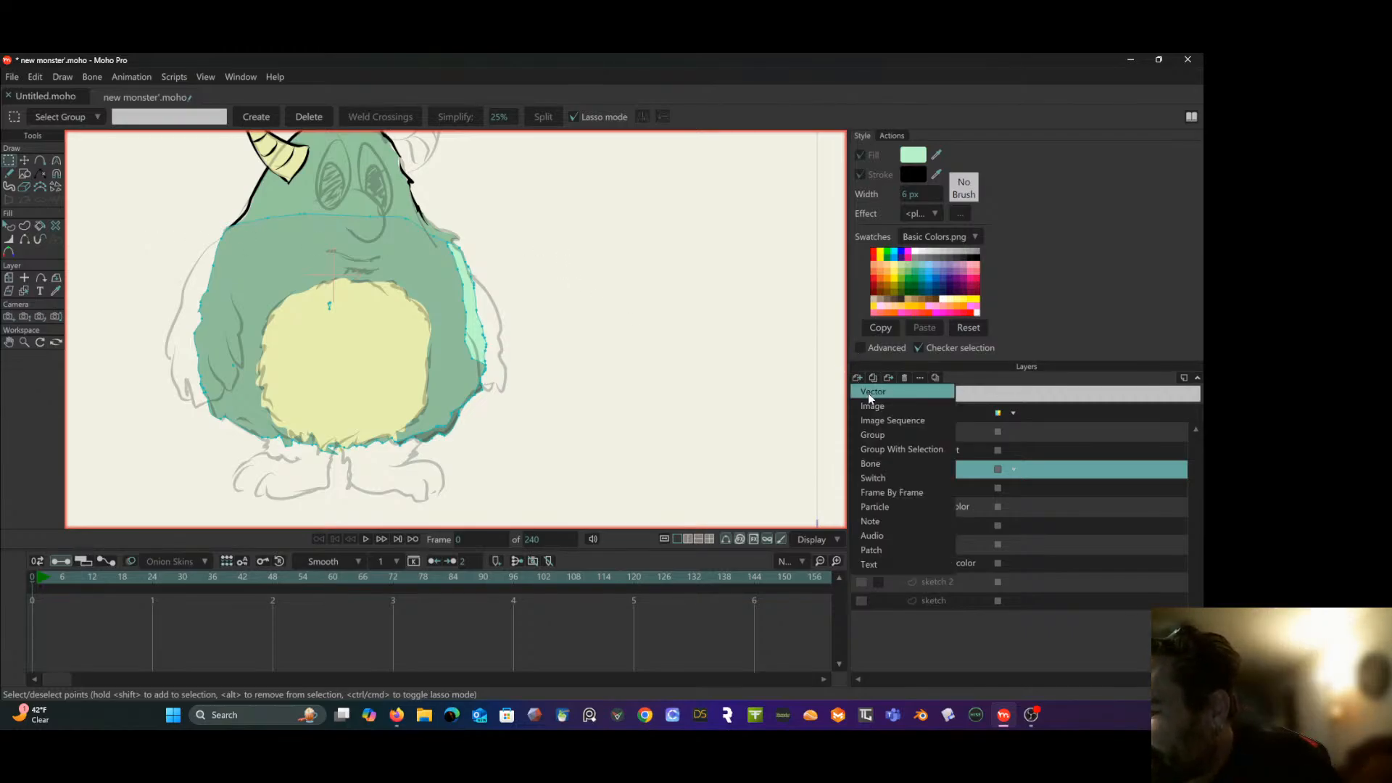
pyautogui.click(868, 394)
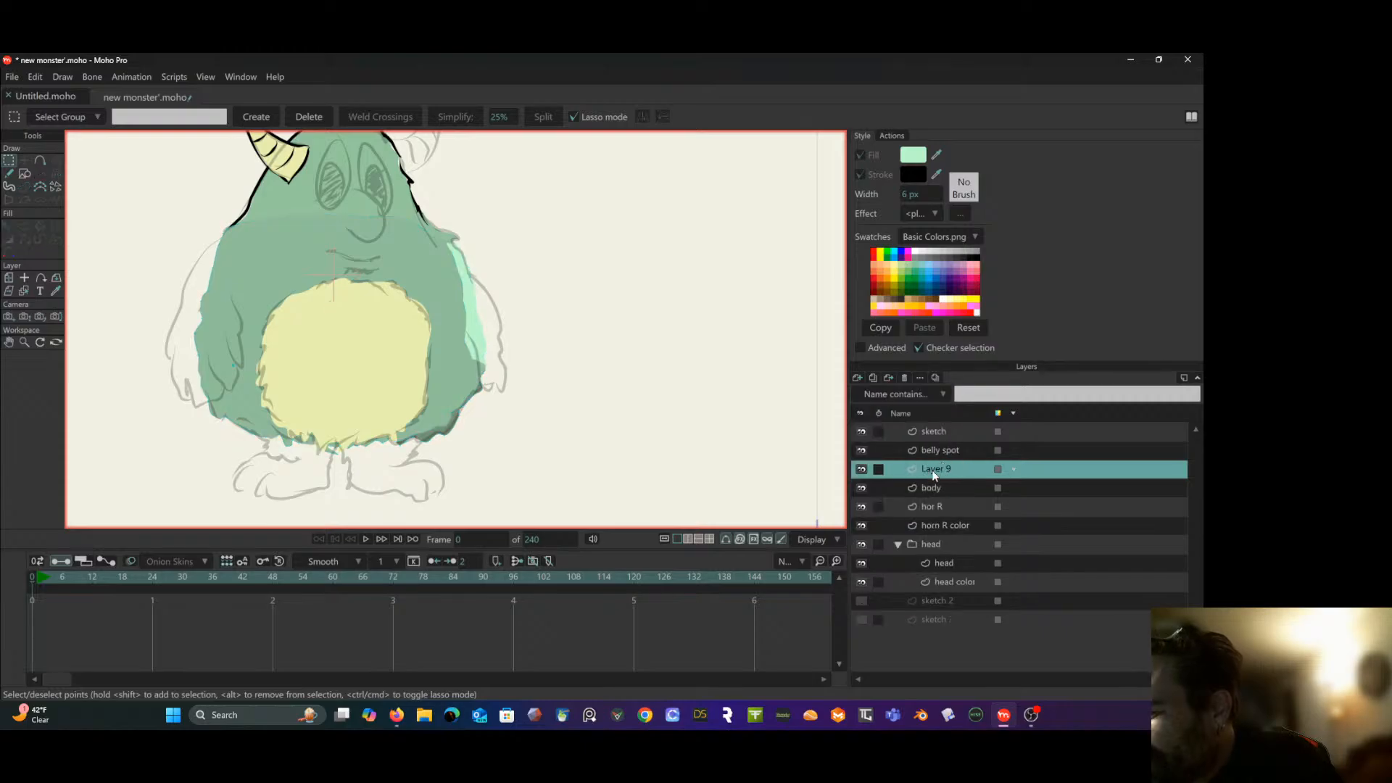
pyautogui.doubleClick(933, 468)
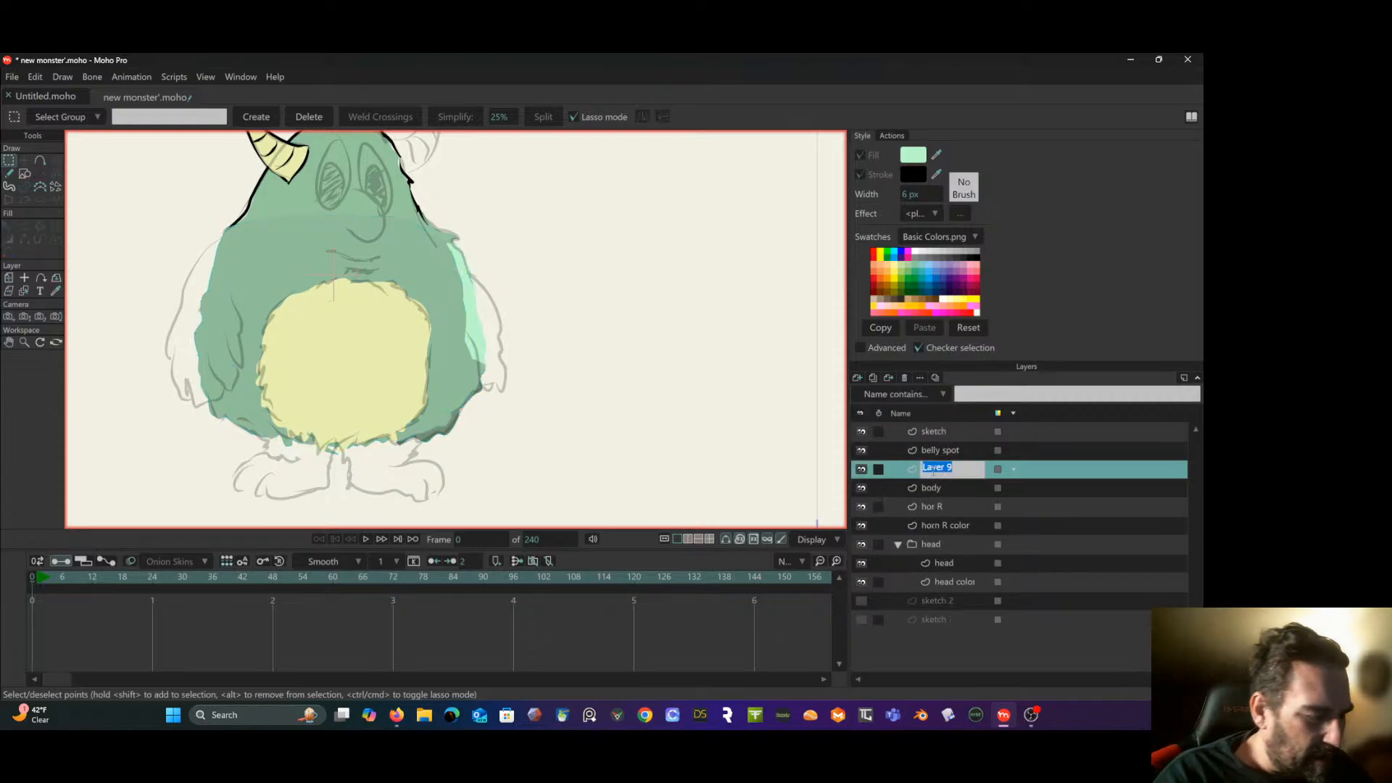
pyautogui.write('body sh')
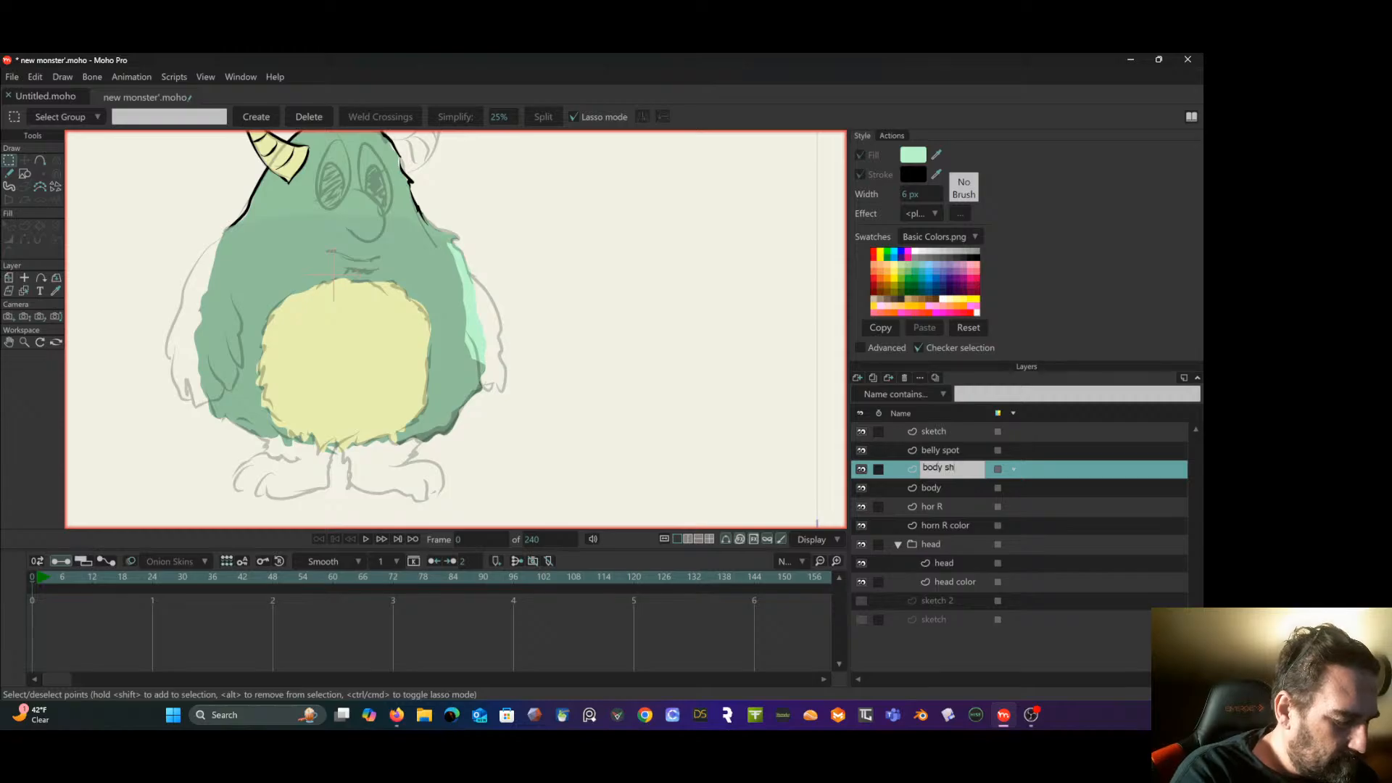
pyautogui.write('ado')
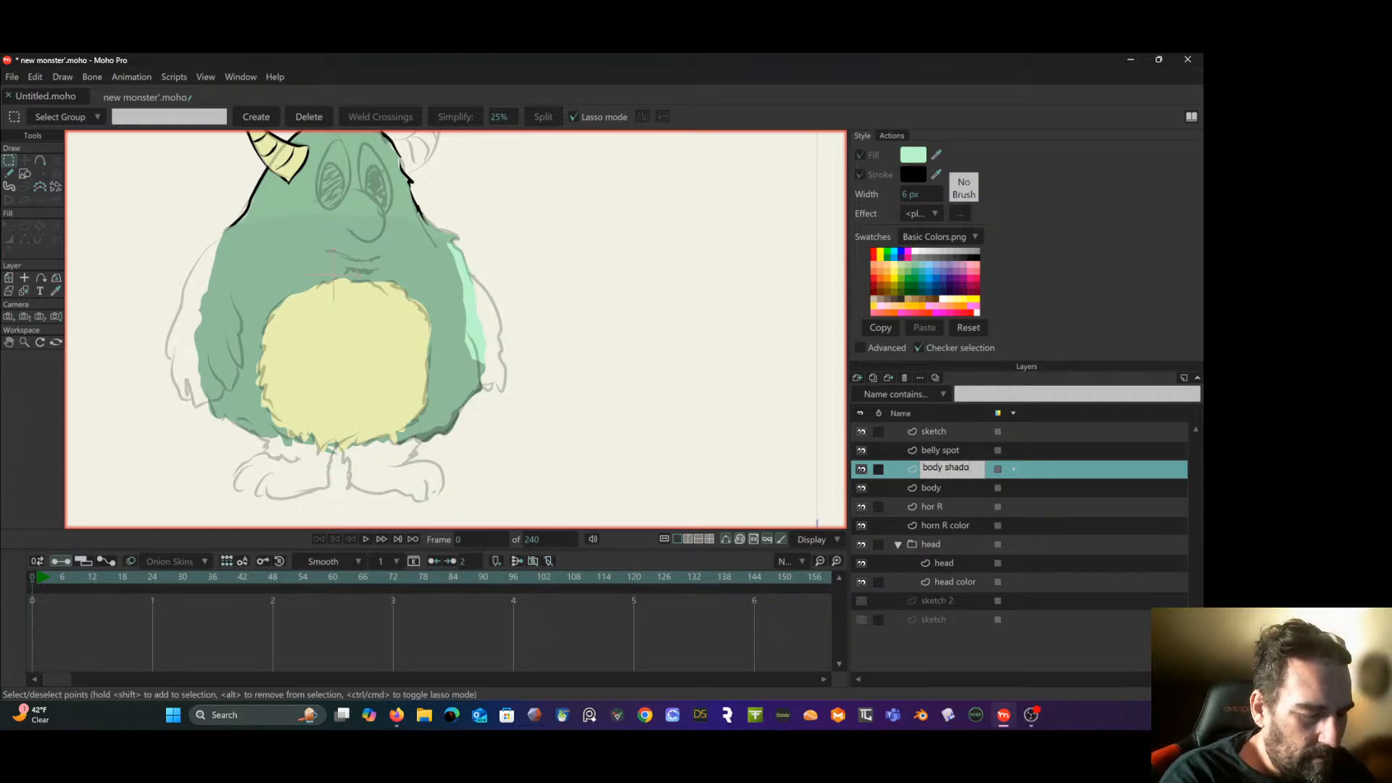
pyautogui.write('w')
pyautogui.press('Return')
# - Paste the cut shading points into the body shadow layer and create a fill shape from them
pyautogui.click(35, 77)
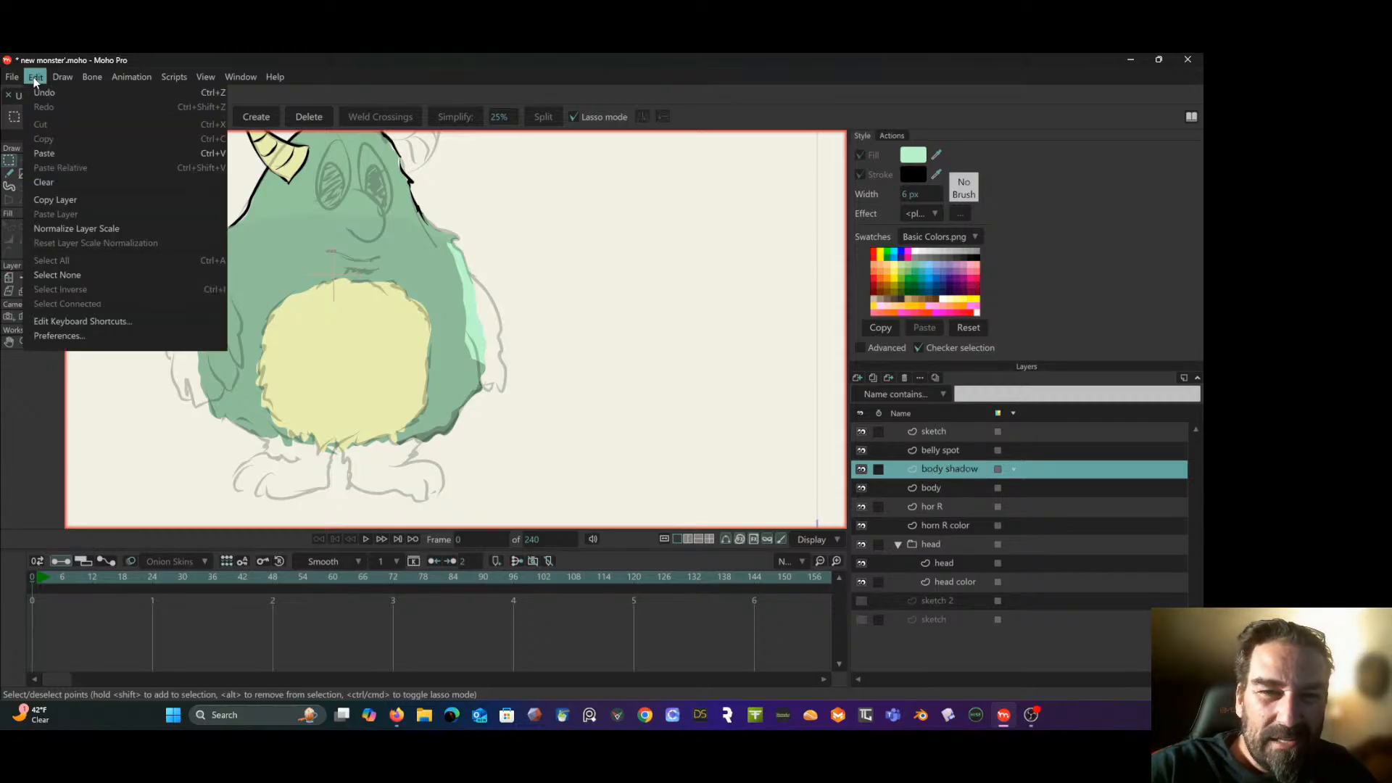
pyautogui.click(62, 158)
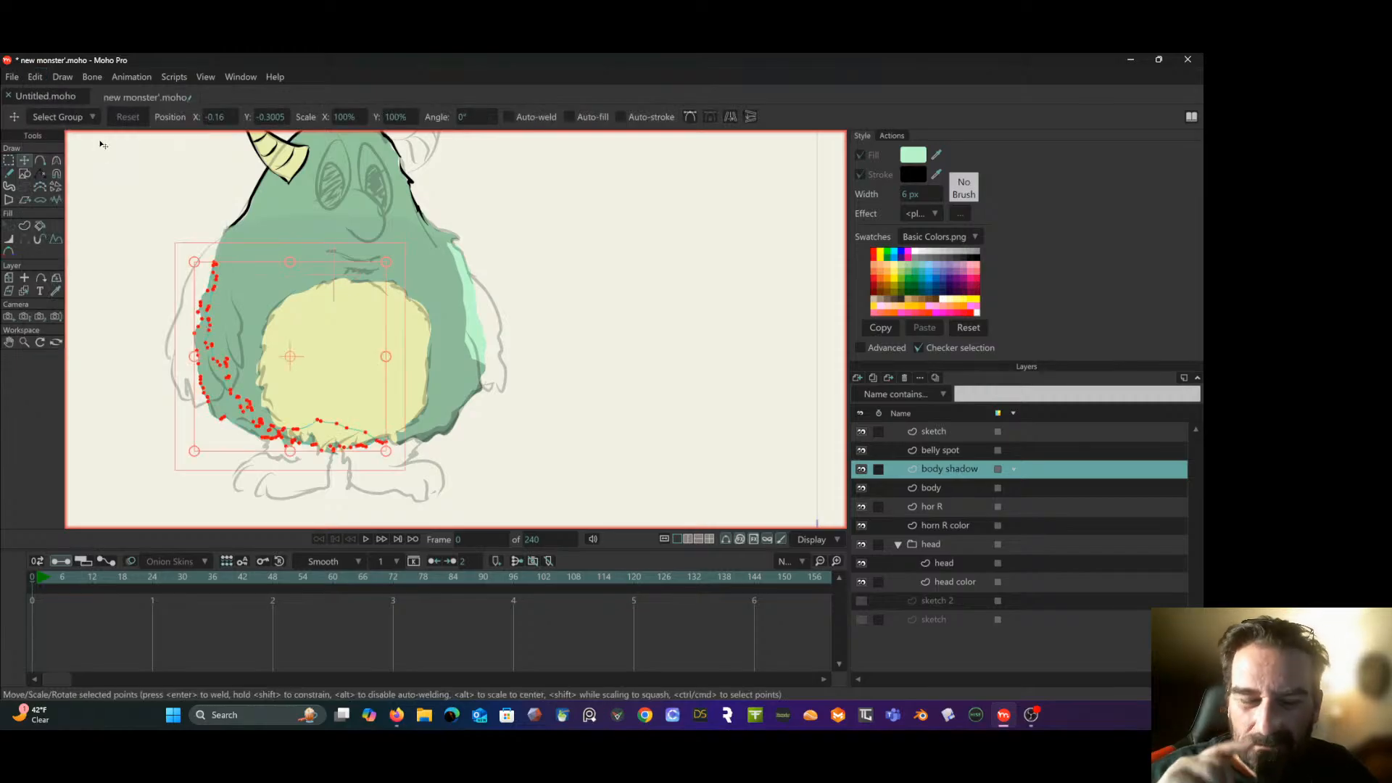
pyautogui.click(25, 226)
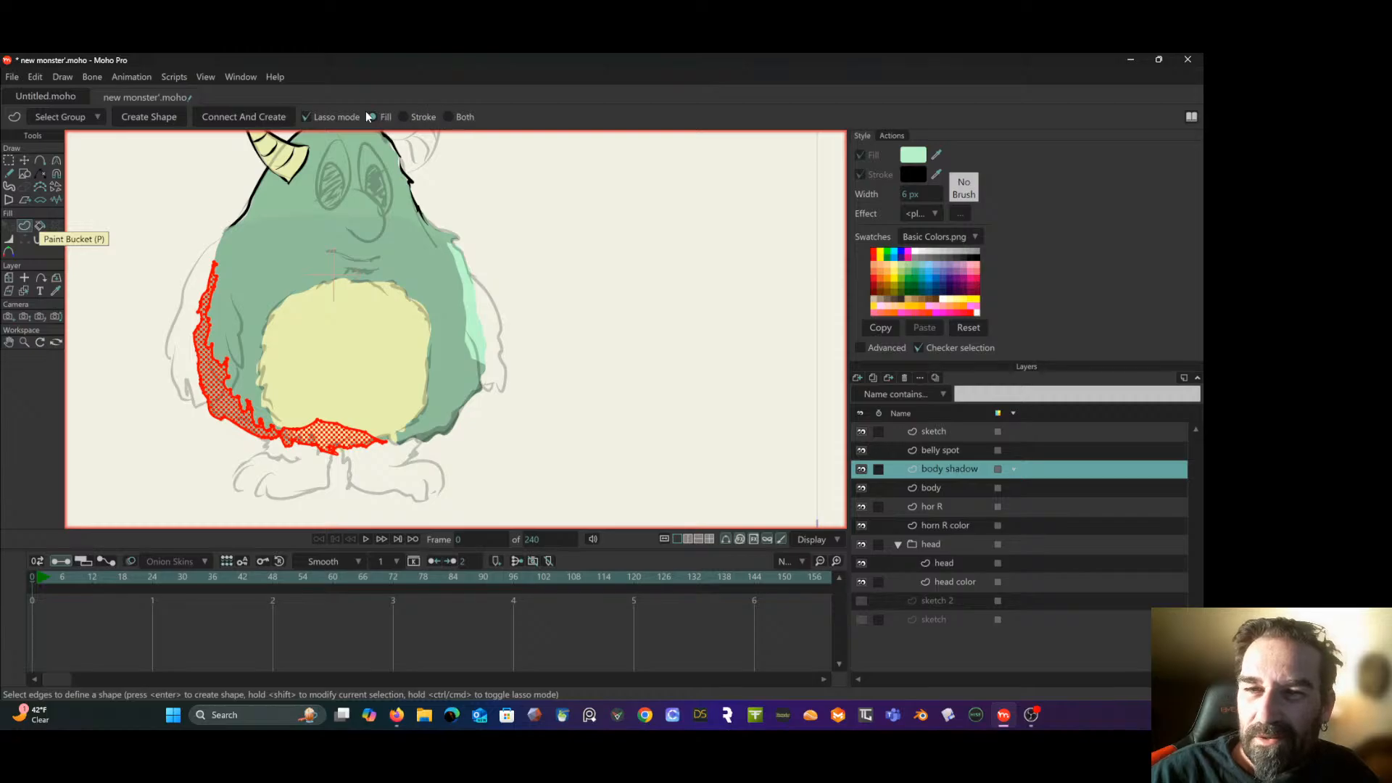
pyautogui.click(148, 117)
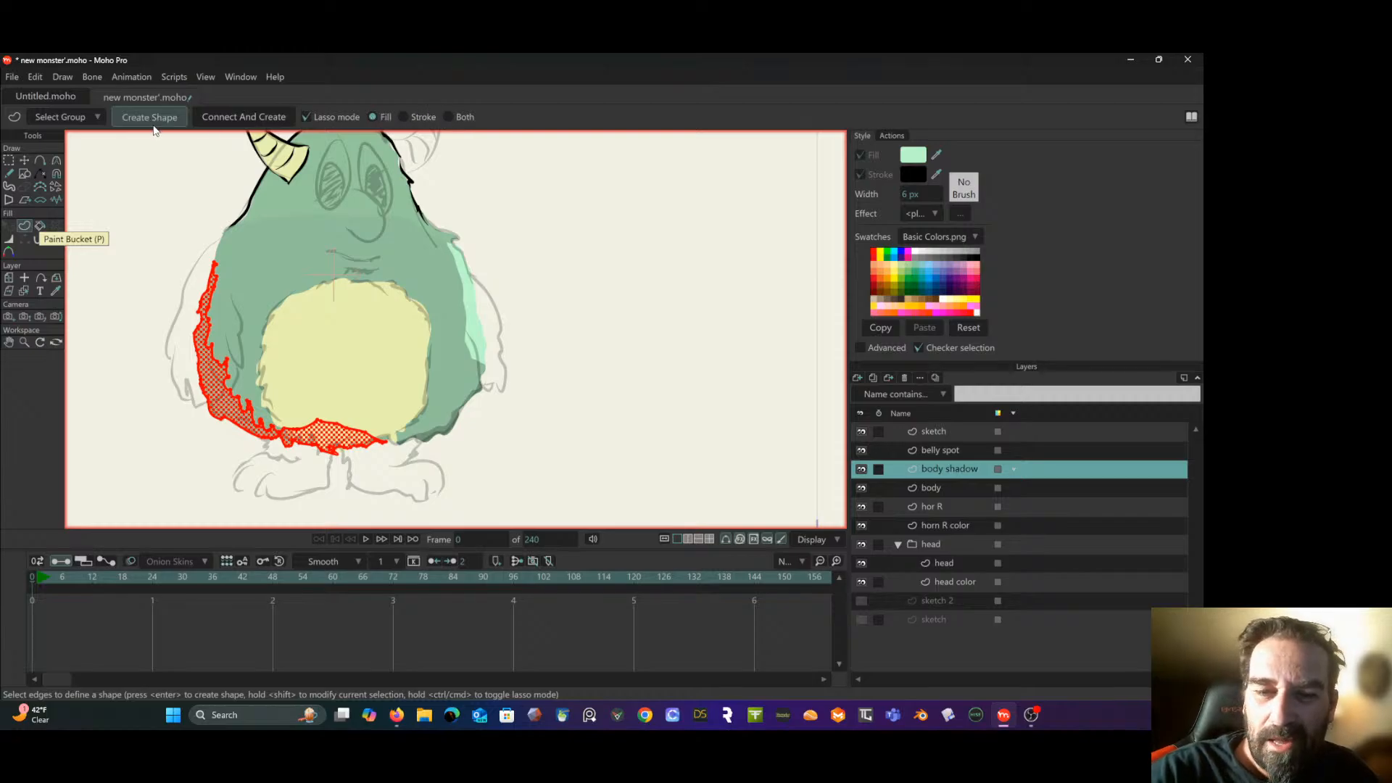
# - Set the new body shadow shape's fill to the darker green 77A080
pyautogui.click(12, 229)
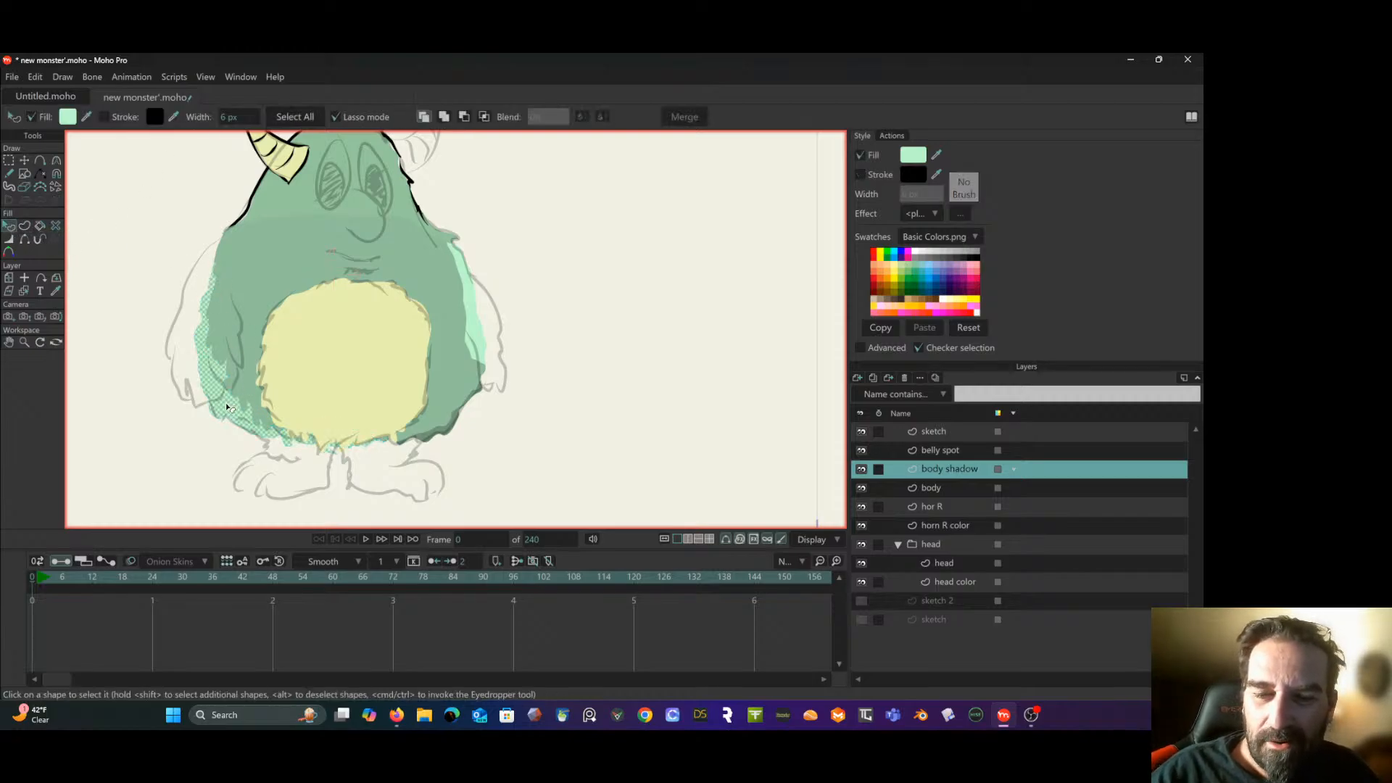
pyautogui.click(68, 117)
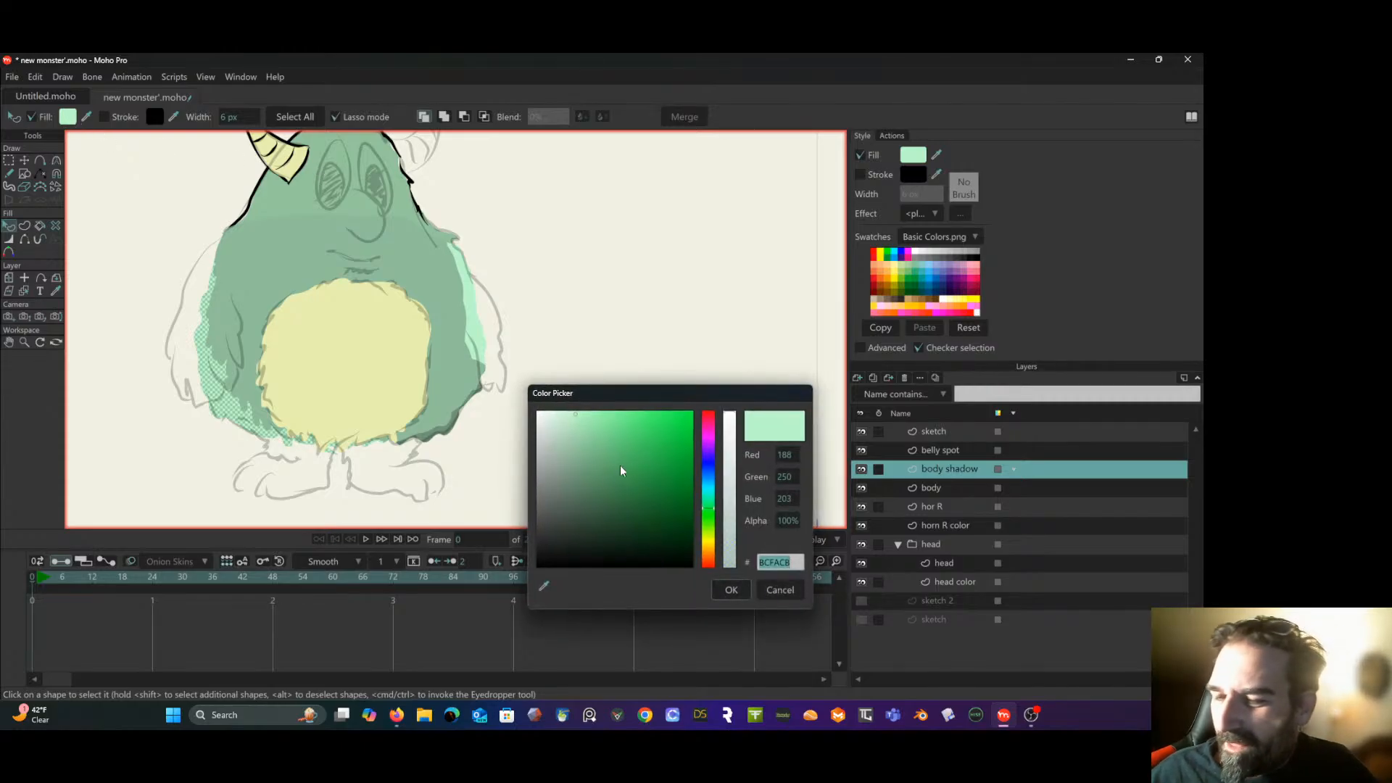
pyautogui.moveTo(584, 480); pyautogui.dragTo(576, 474)
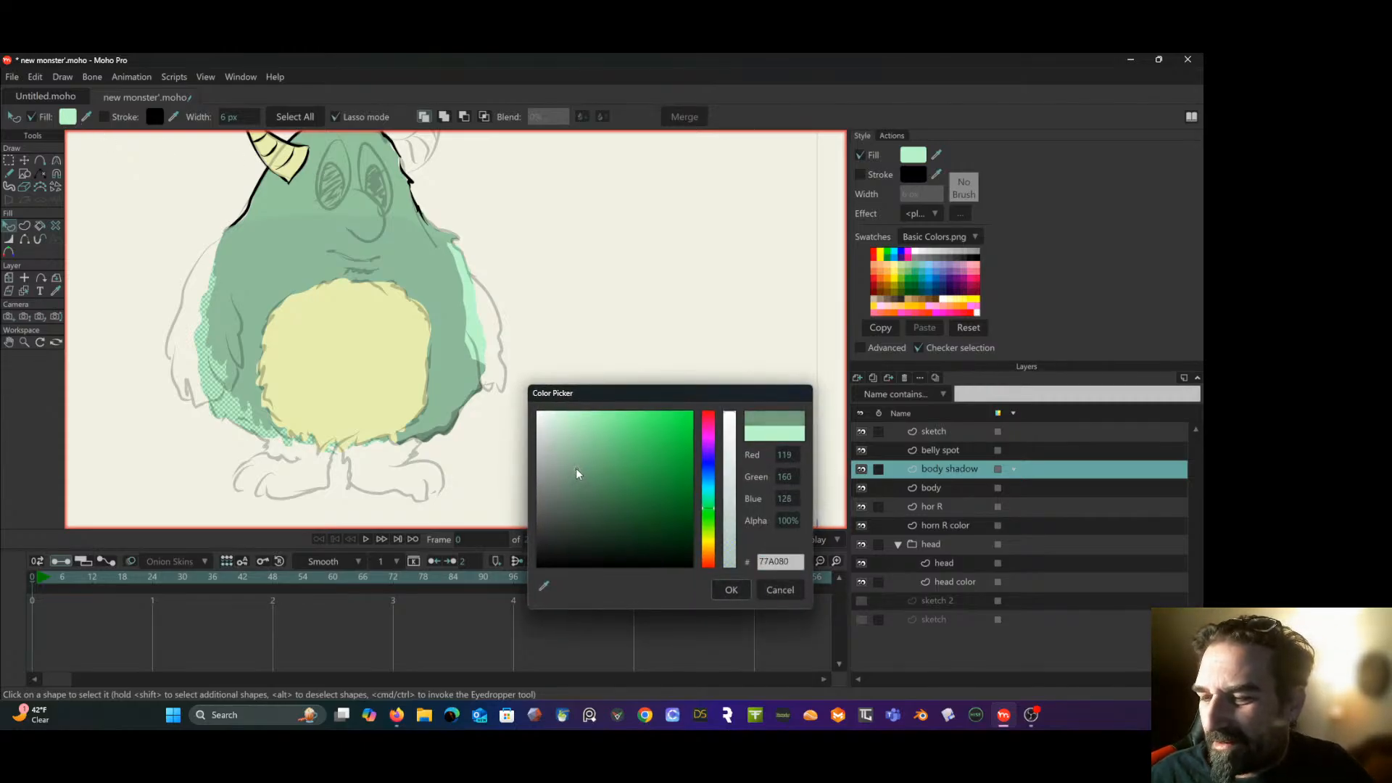
pyautogui.click(730, 589)
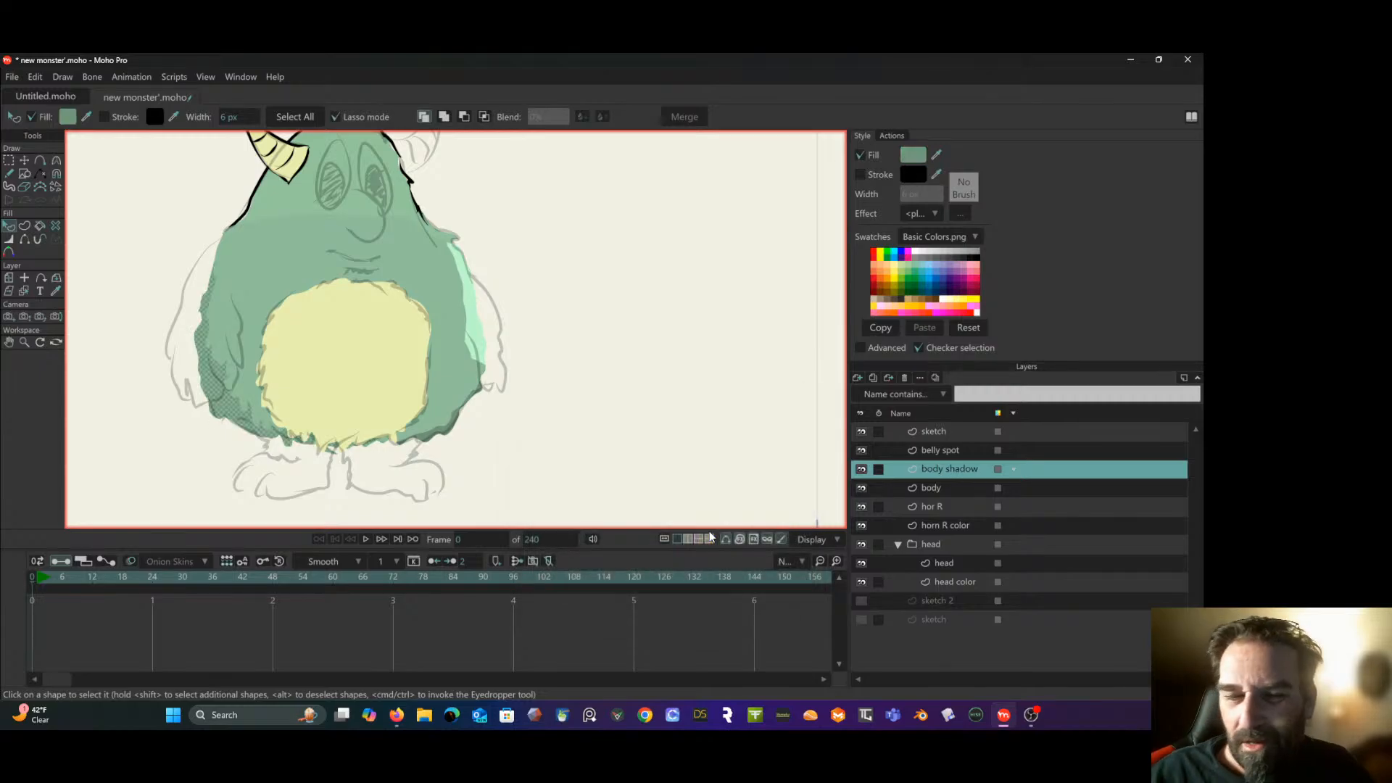
# - Select the shadow shape's points and move the body shadow layer above the belly spot layer
pyautogui.press('g')
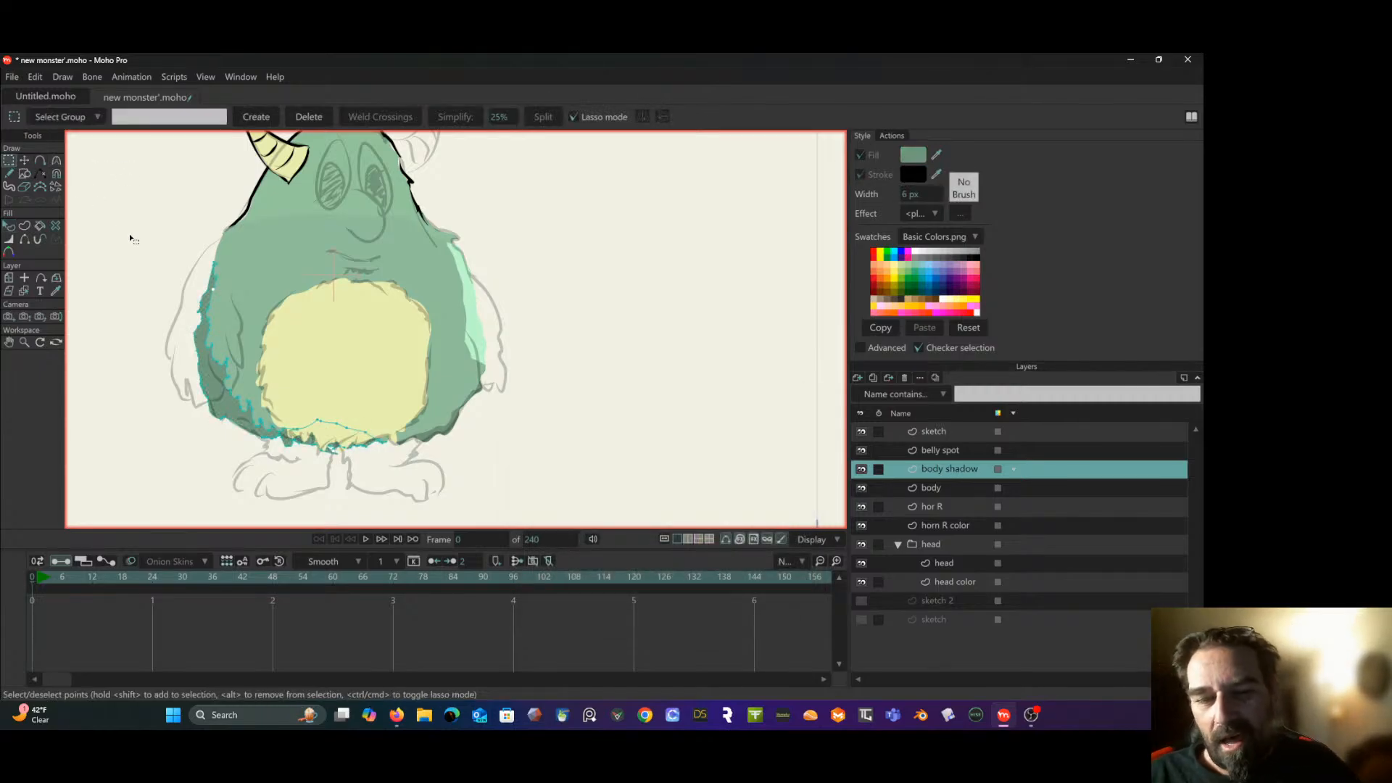
pyautogui.doubleClick(331, 424)
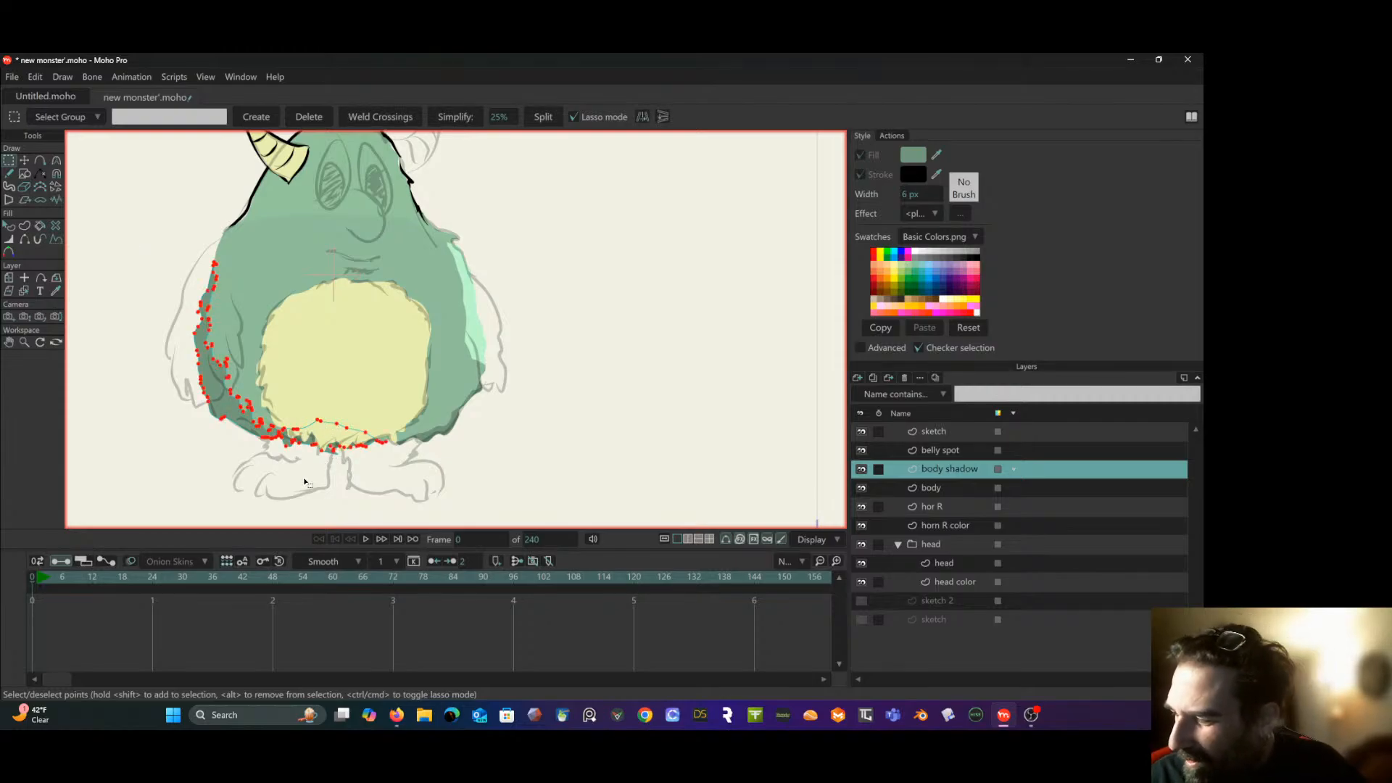
pyautogui.moveTo(946, 473); pyautogui.dragTo(936, 433)
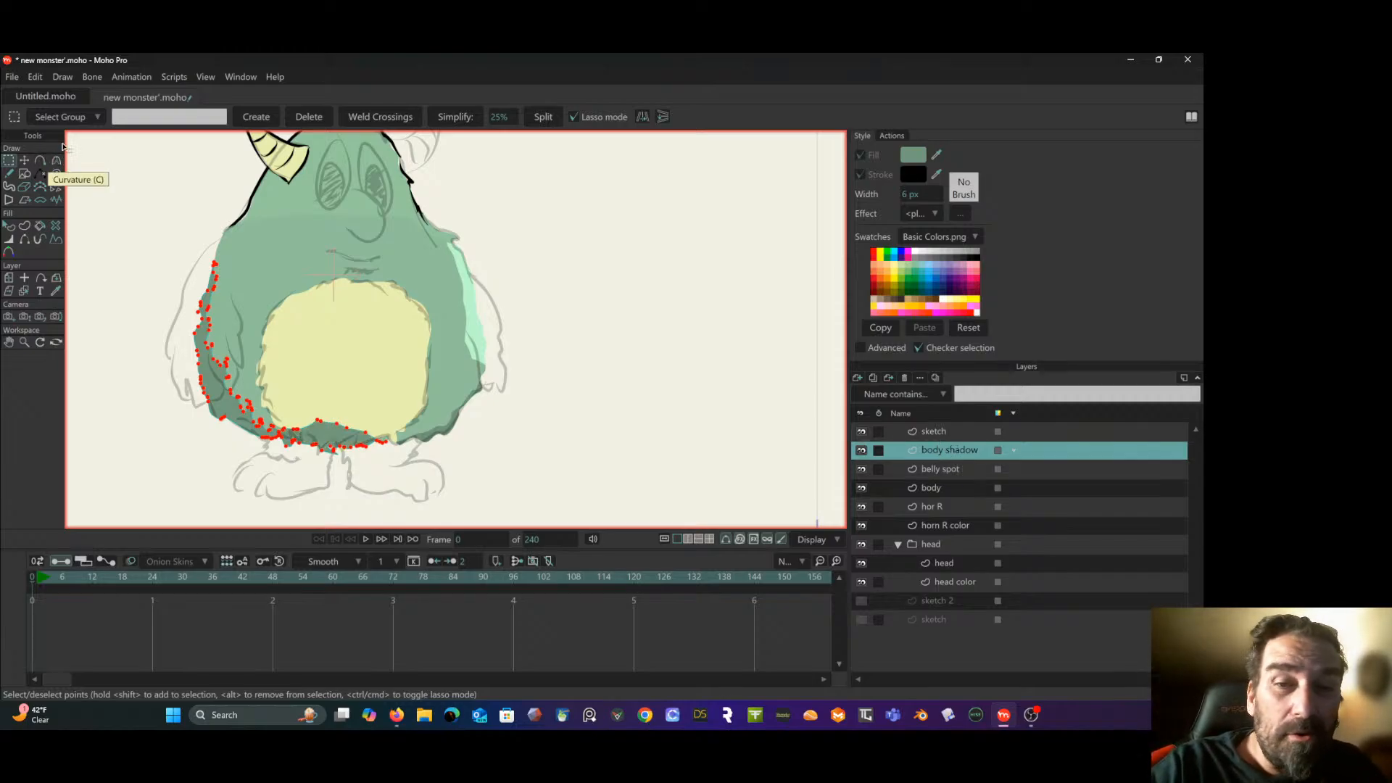
pyautogui.click(56, 174)
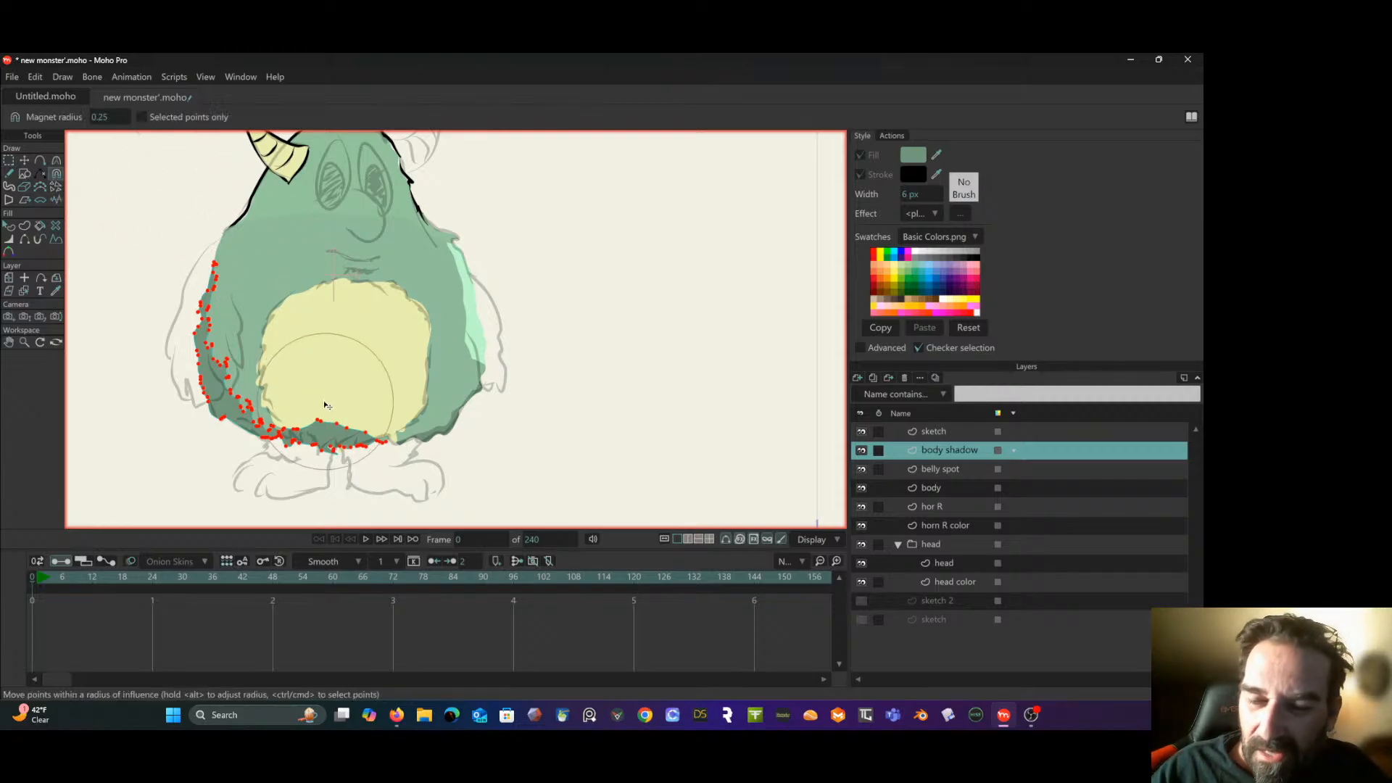
pyautogui.press('g')
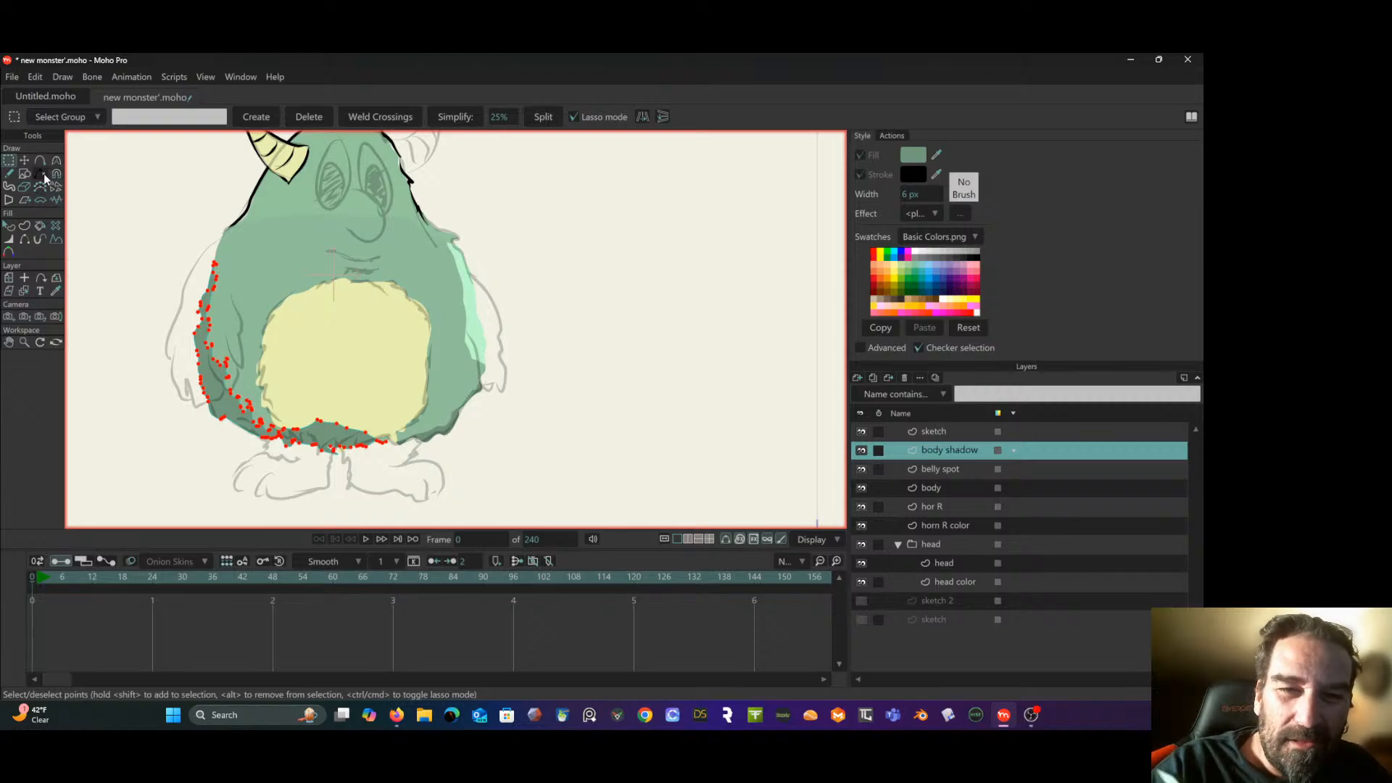
pyautogui.click(11, 176)
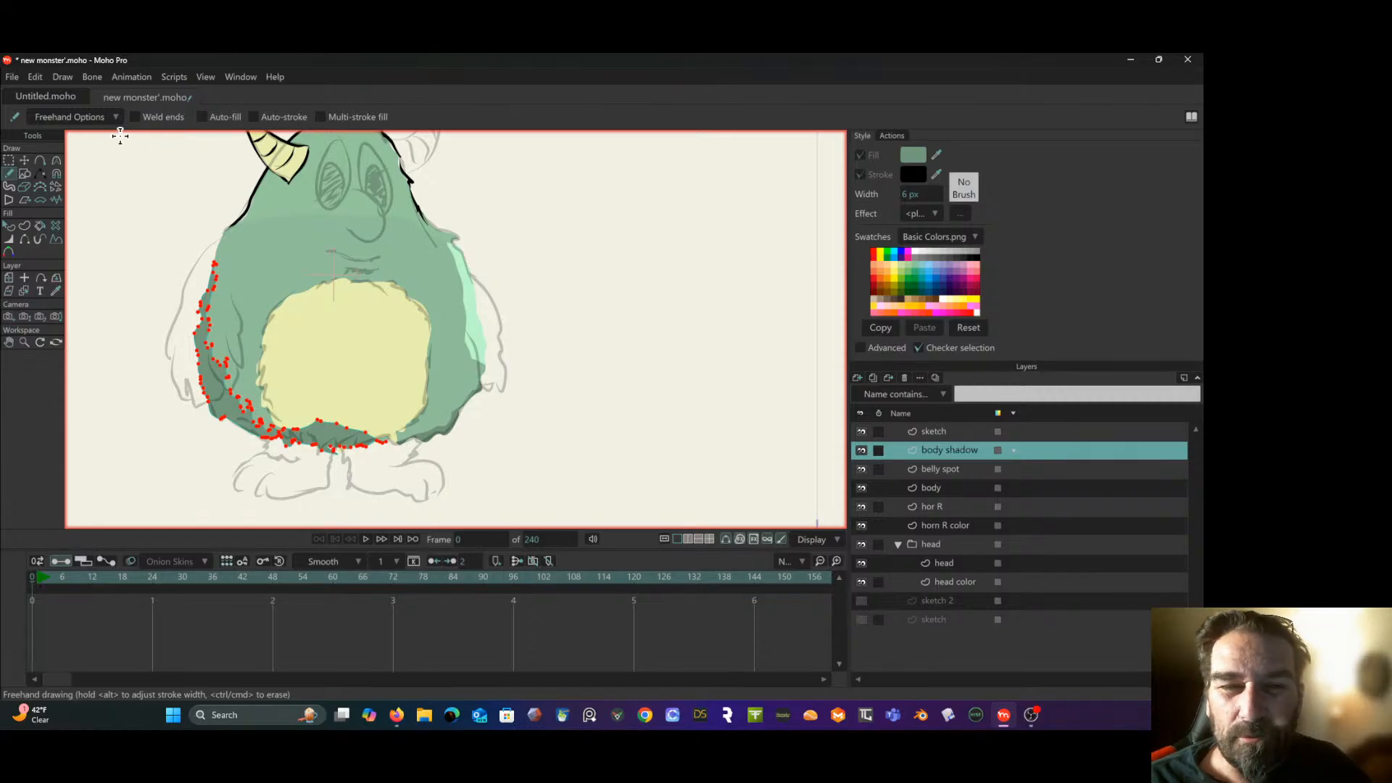
pyautogui.click(8, 186)
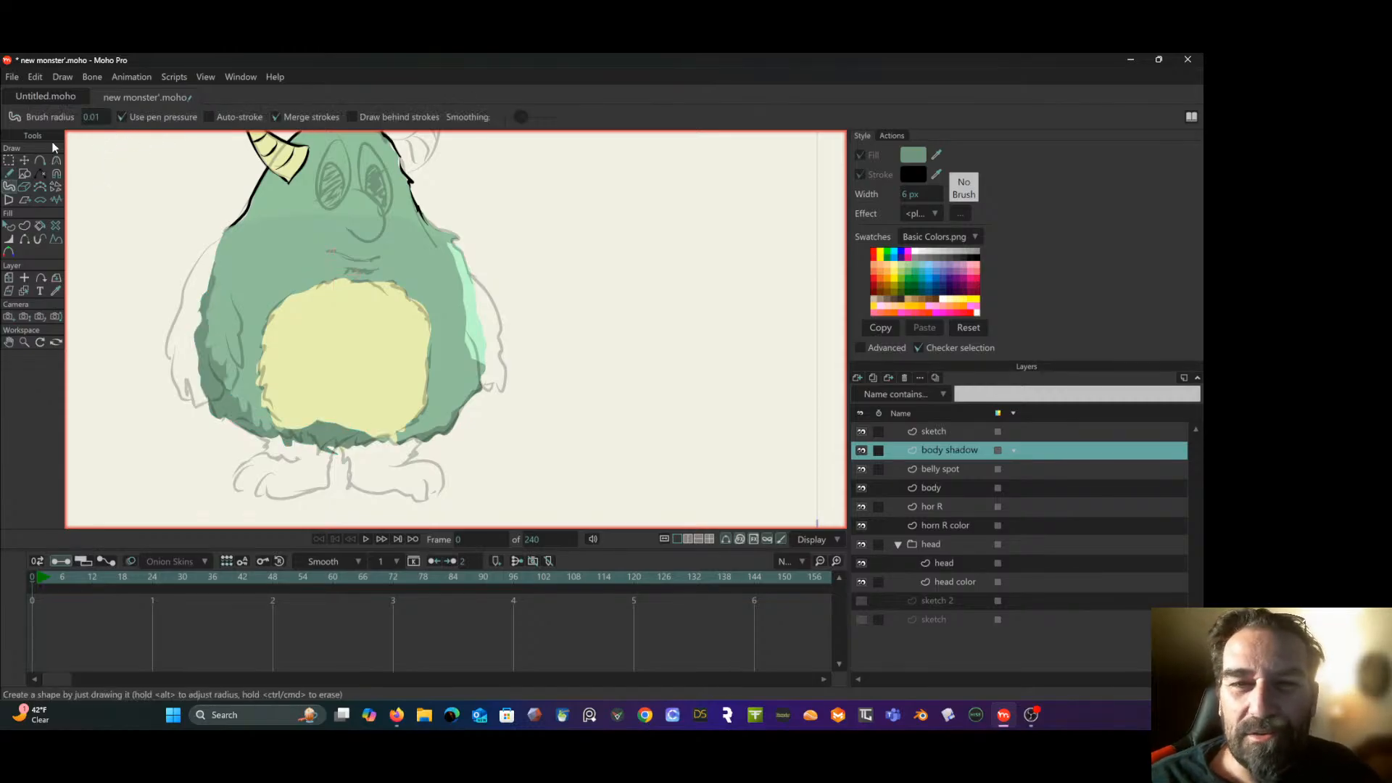
pyautogui.click(98, 118)
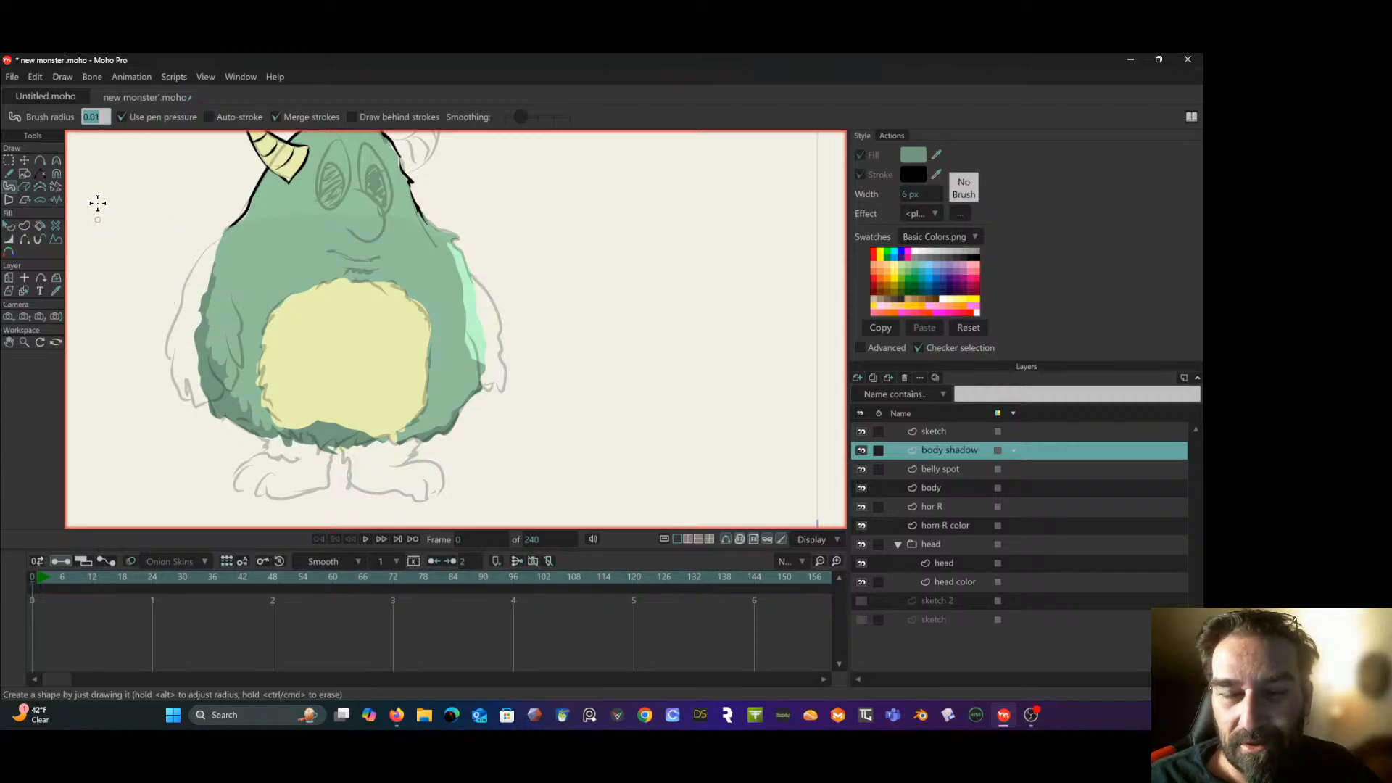
# - Deselect the shadow's points and erase the shading overlapping the belly spot's lower edge with the Eraser at radius 0.01
pyautogui.click(9, 160)
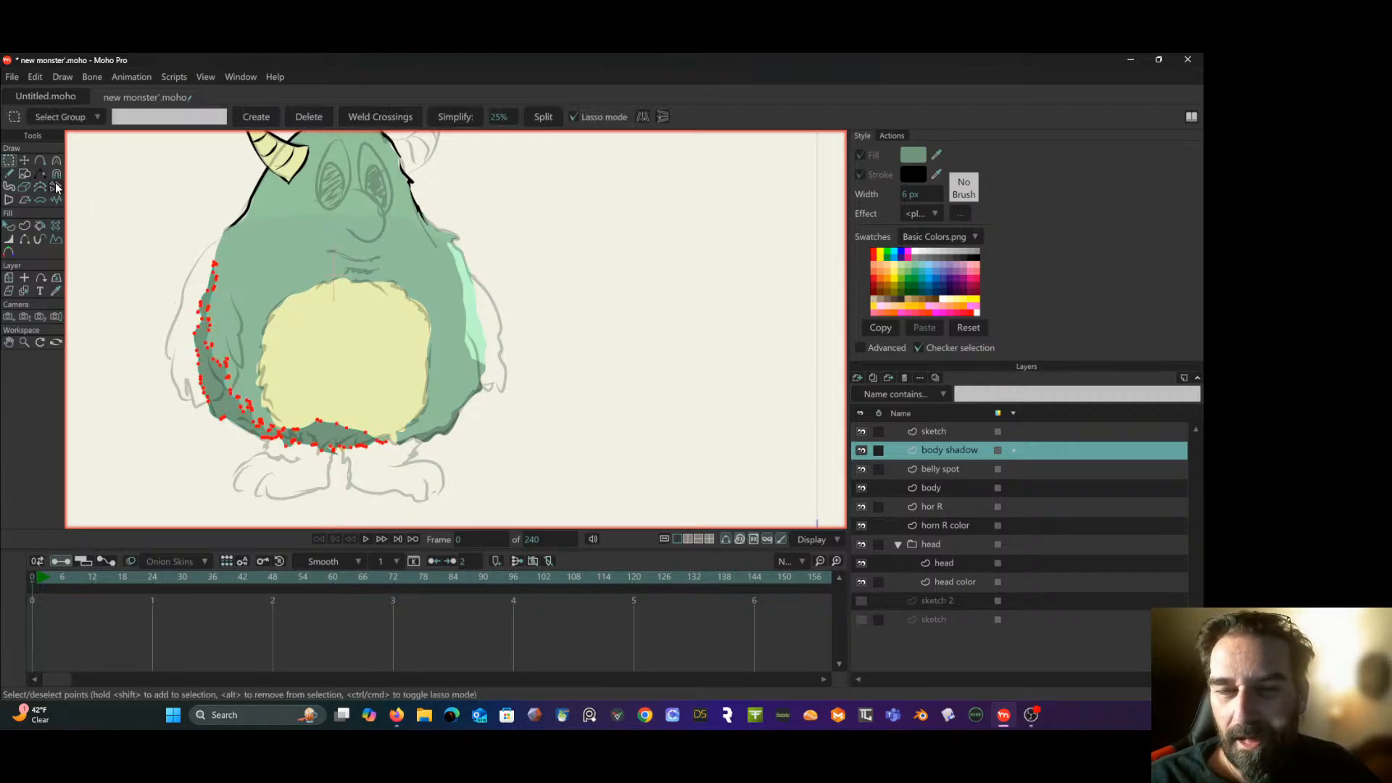
pyautogui.click(105, 214)
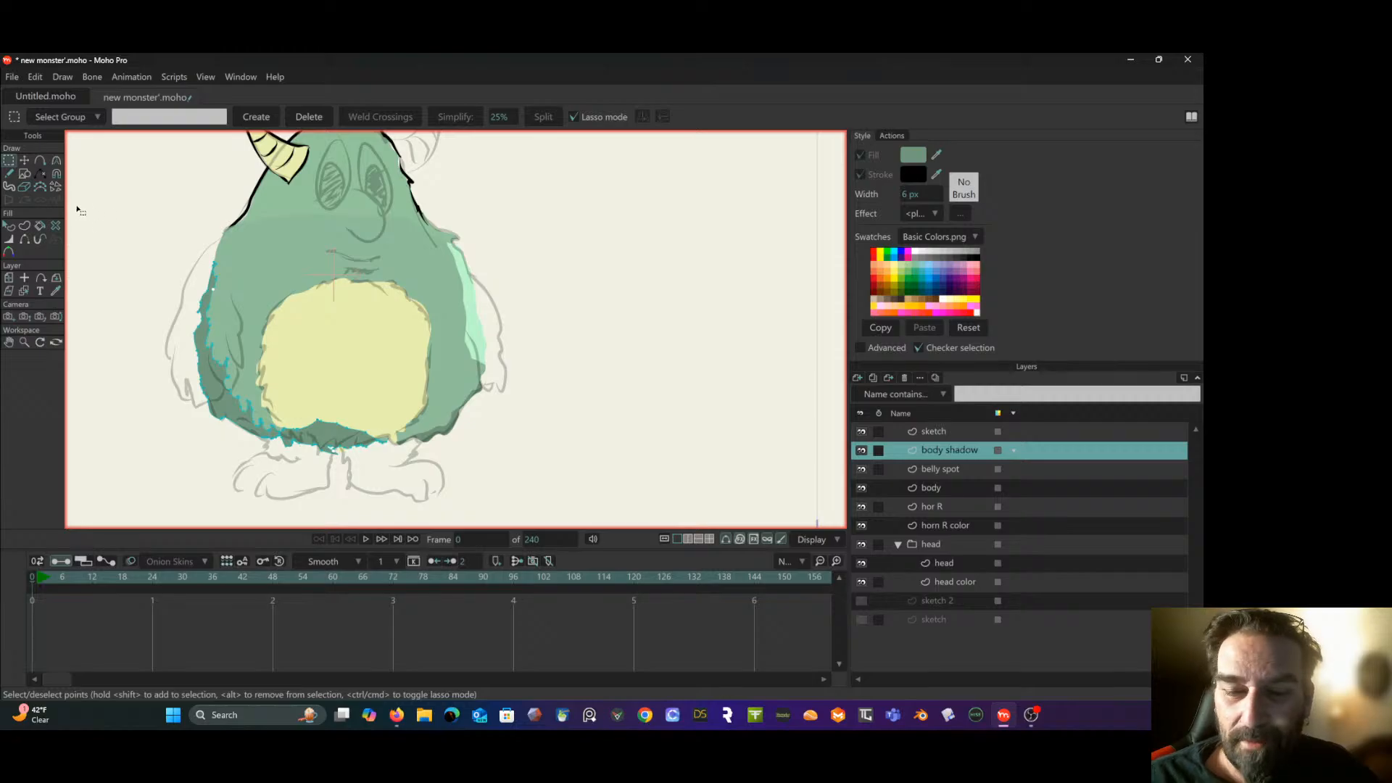
pyautogui.click(26, 189)
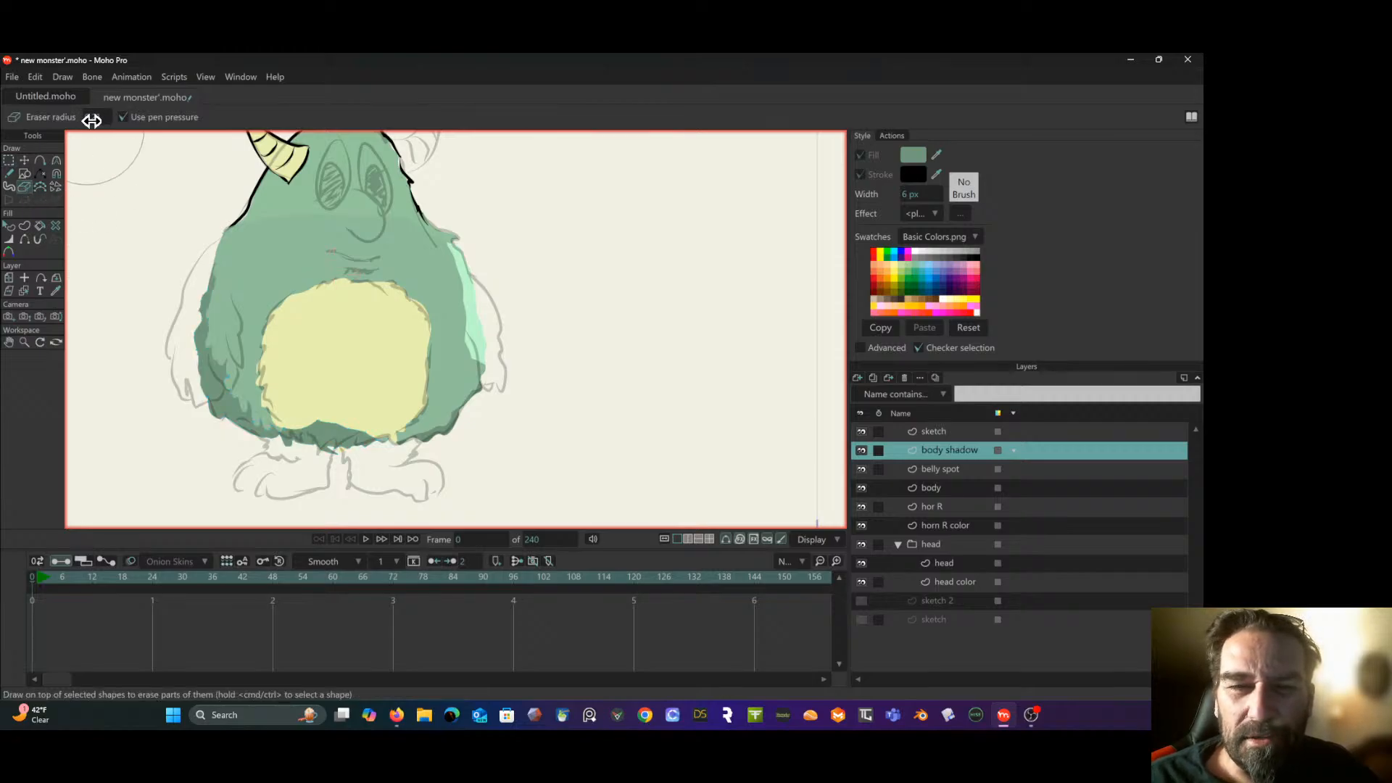
pyautogui.doubleClick(92, 118)
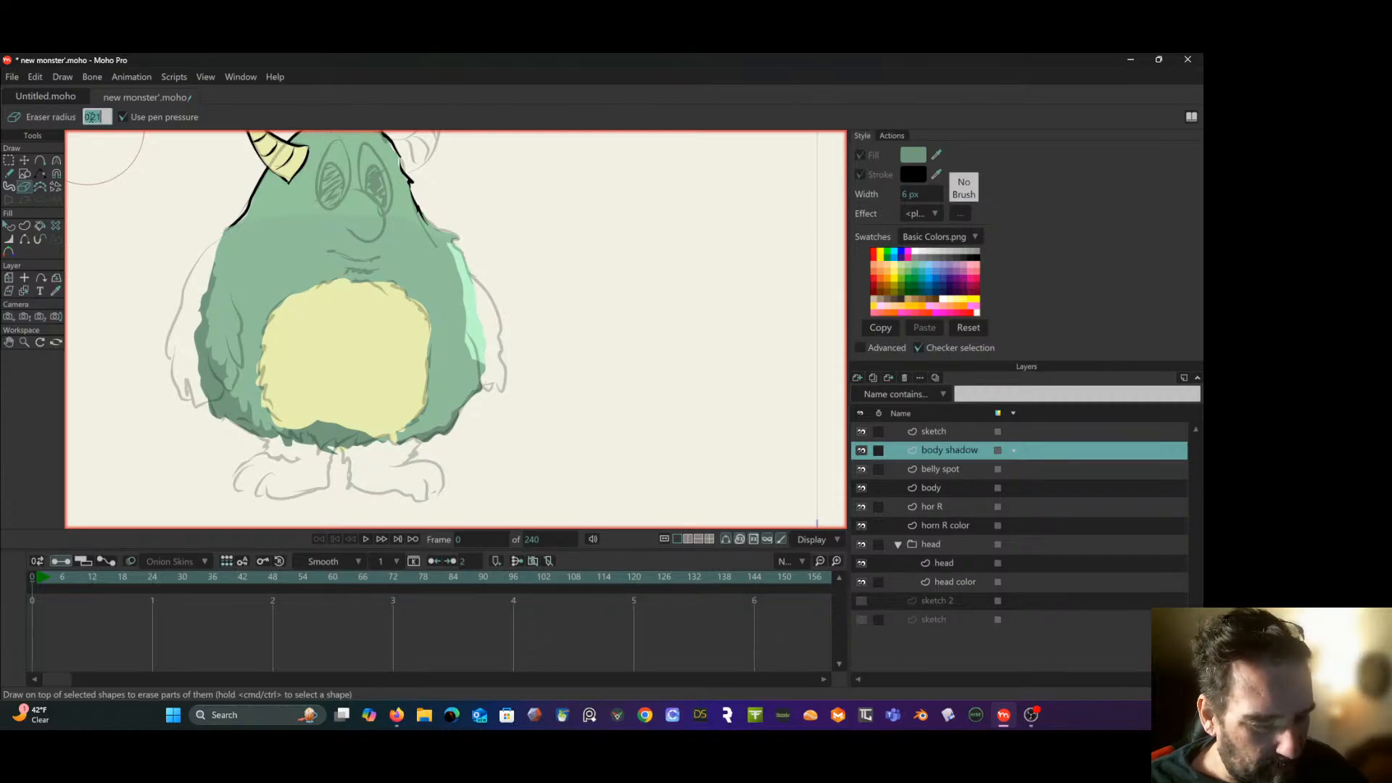
pyautogui.press('BackSpace')
pyautogui.write('0.01')
pyautogui.press('Return')
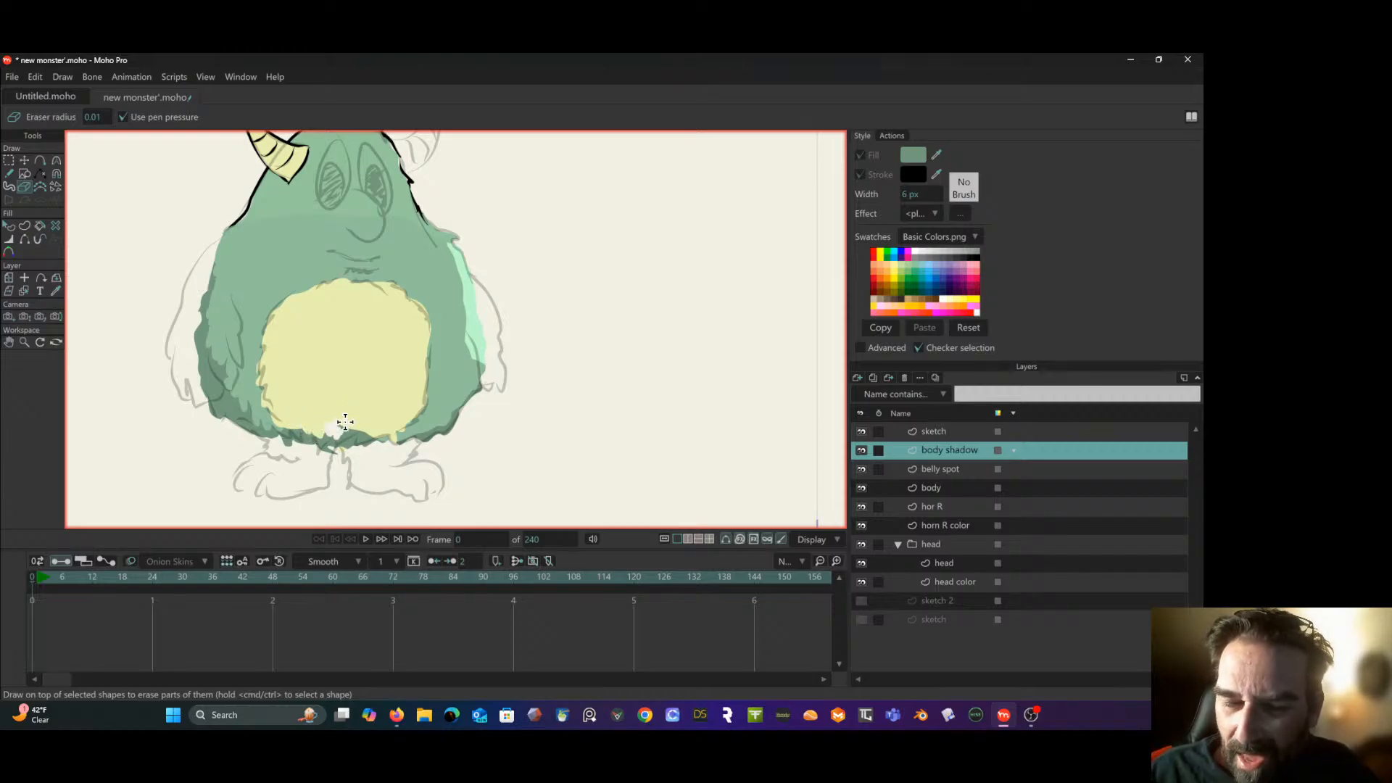
pyautogui.moveTo(340, 431); pyautogui.dragTo(377, 440)
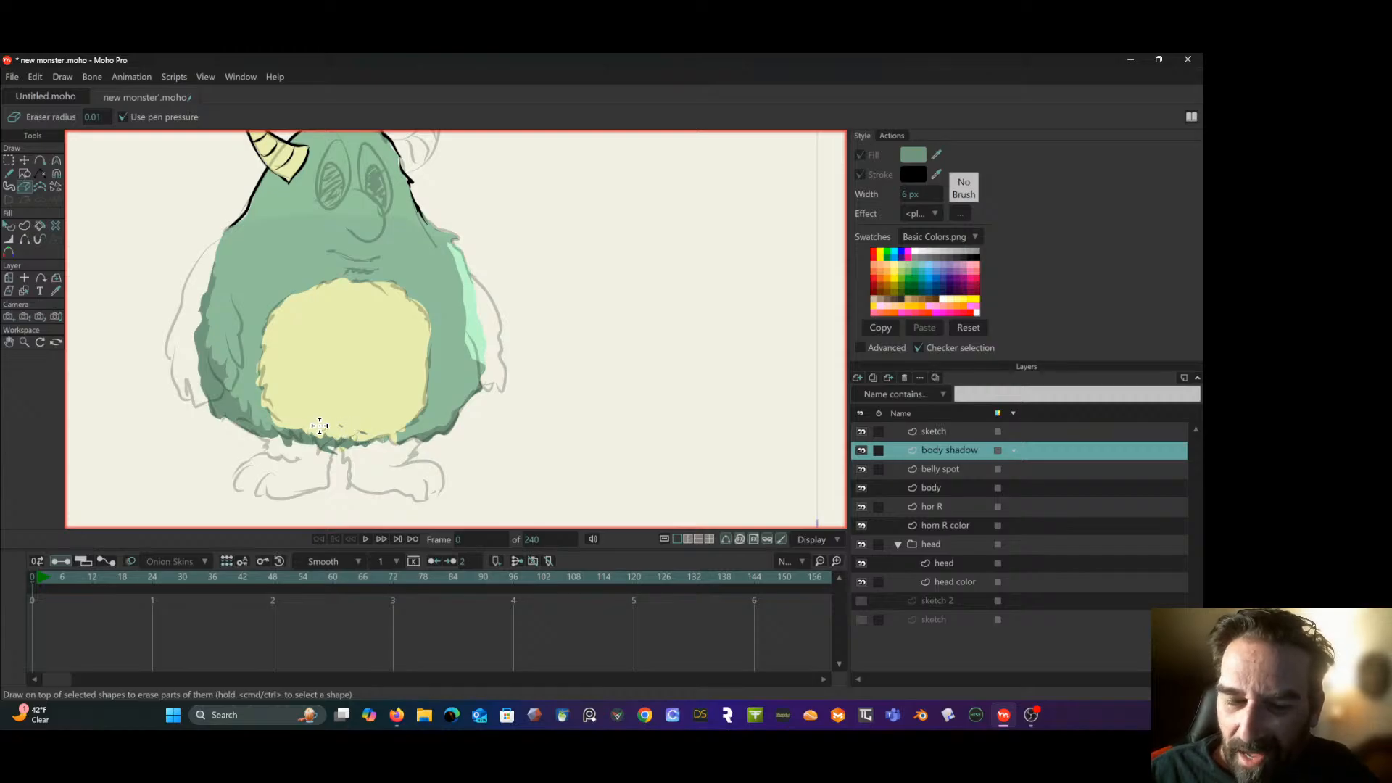
pyautogui.moveTo(301, 421); pyautogui.dragTo(302, 434)
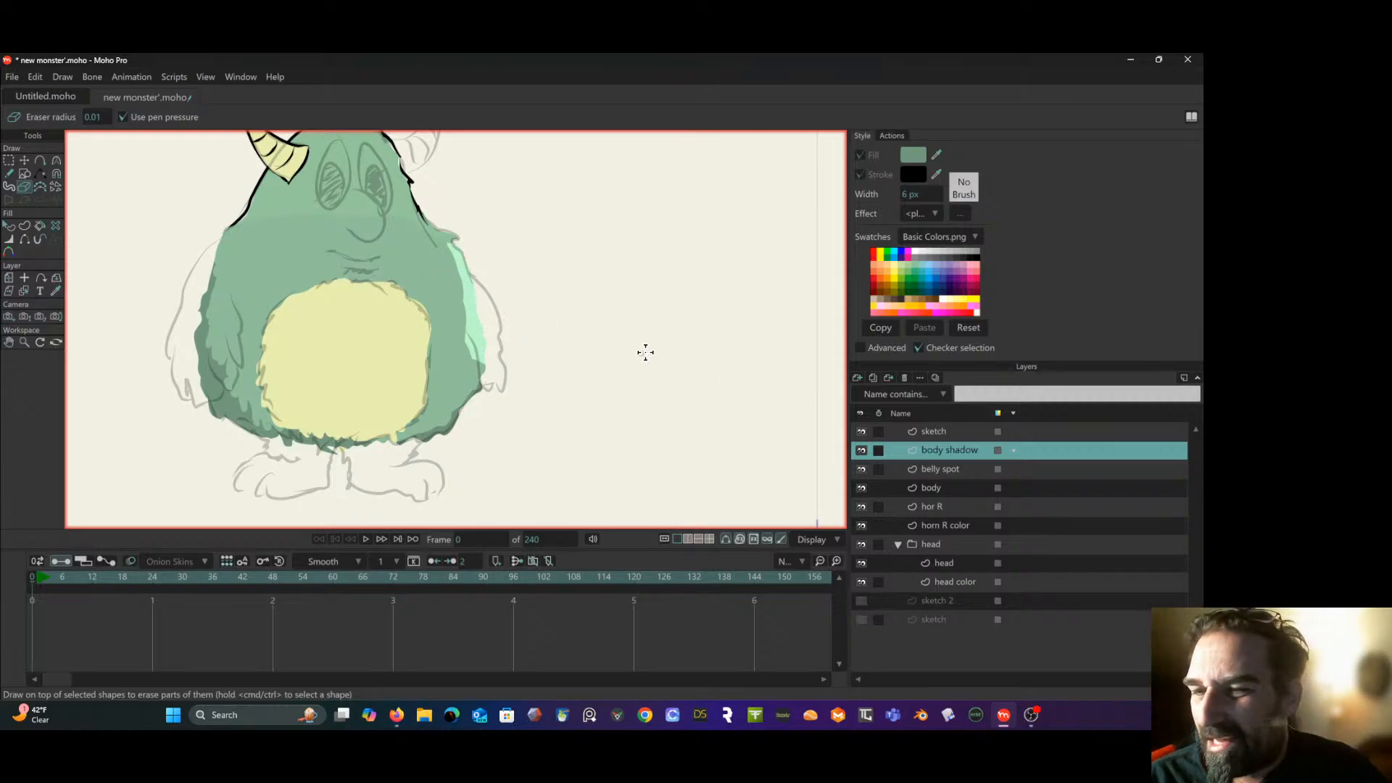
# - Select the main green shape on the body layer and copy its fill color's hex code
pyautogui.click(9, 226)
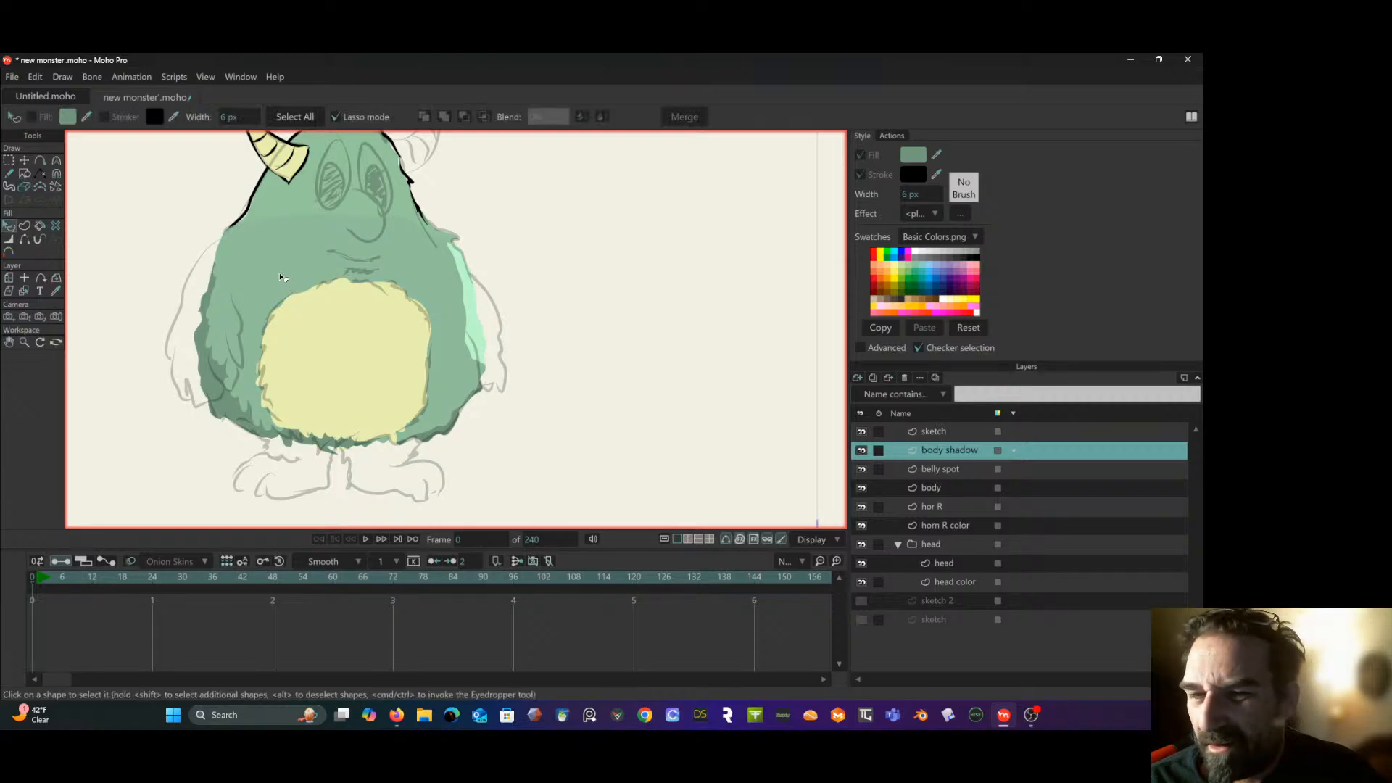
pyautogui.click(935, 491)
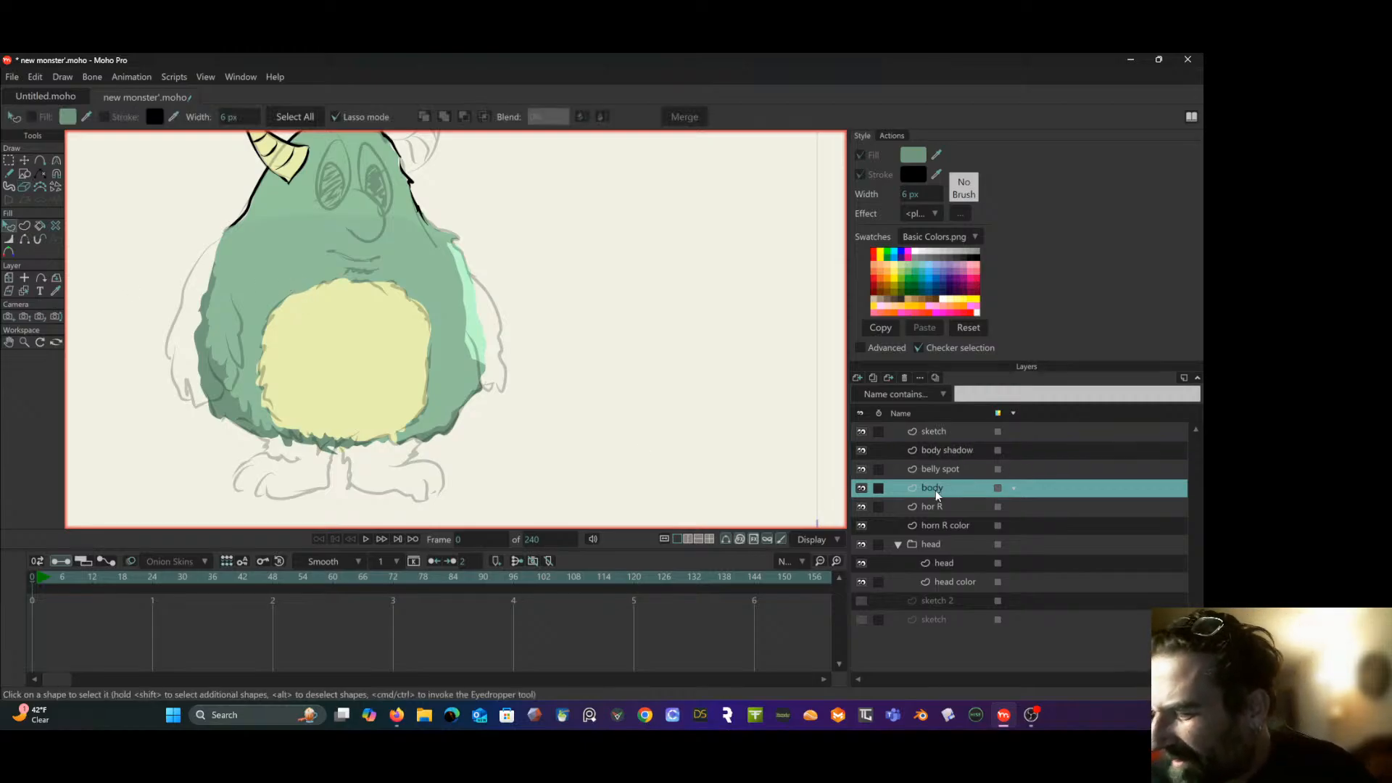
pyautogui.click(278, 275)
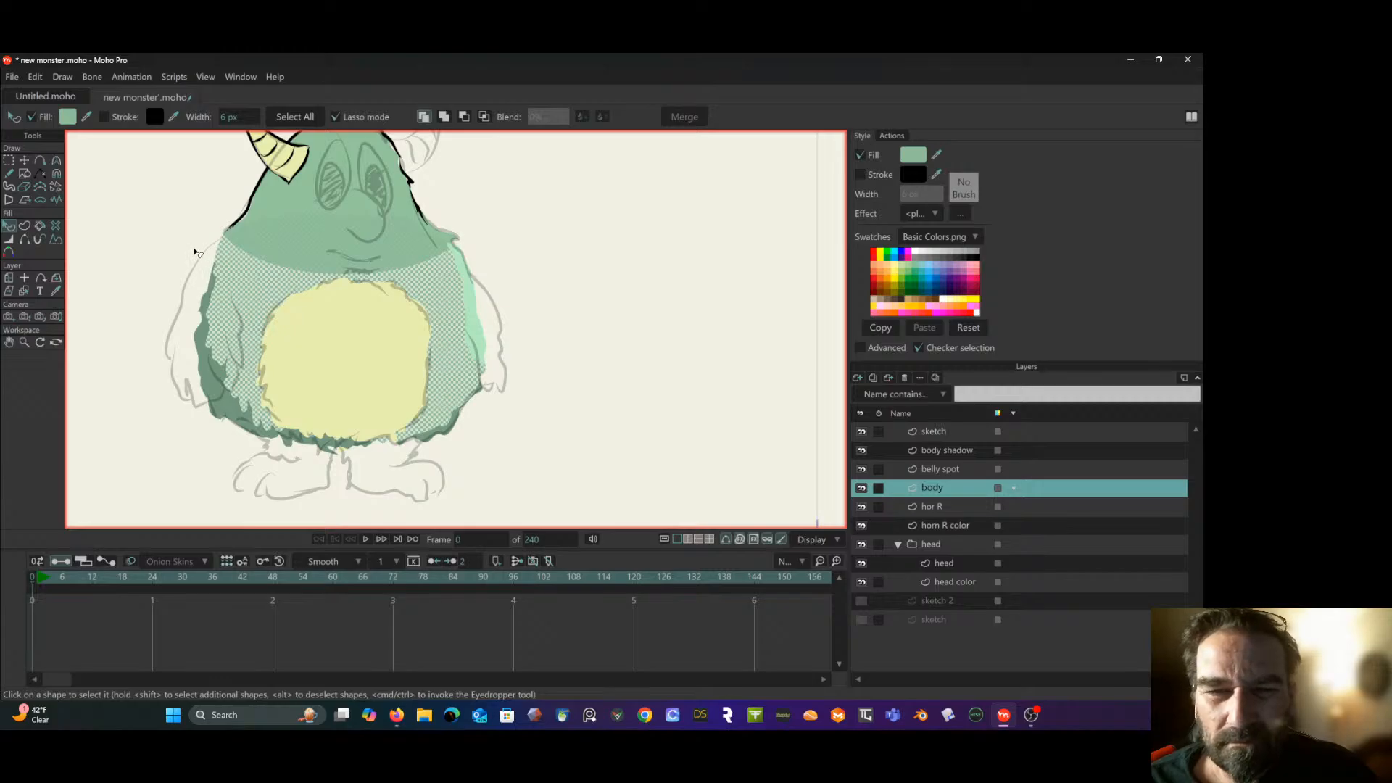
pyautogui.click(62, 116)
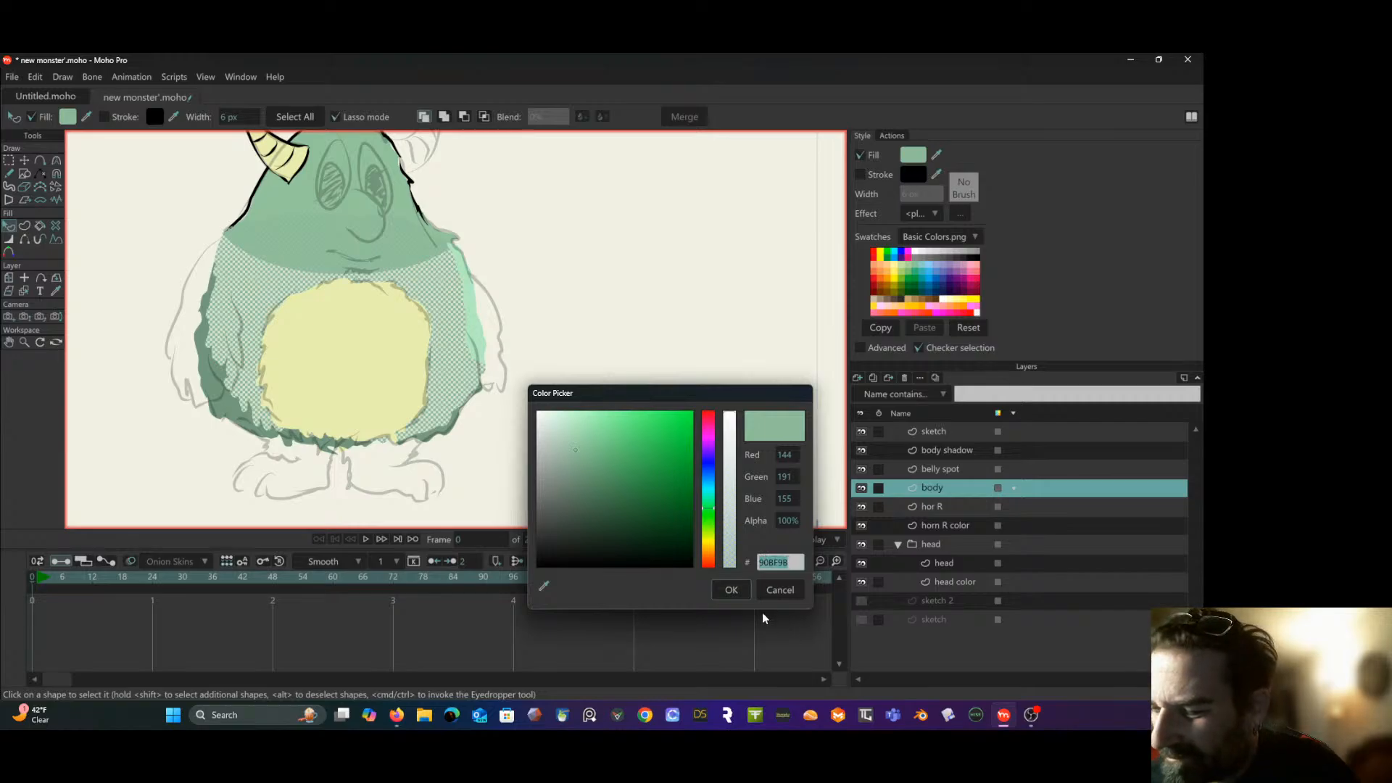
pyautogui.click(732, 590)
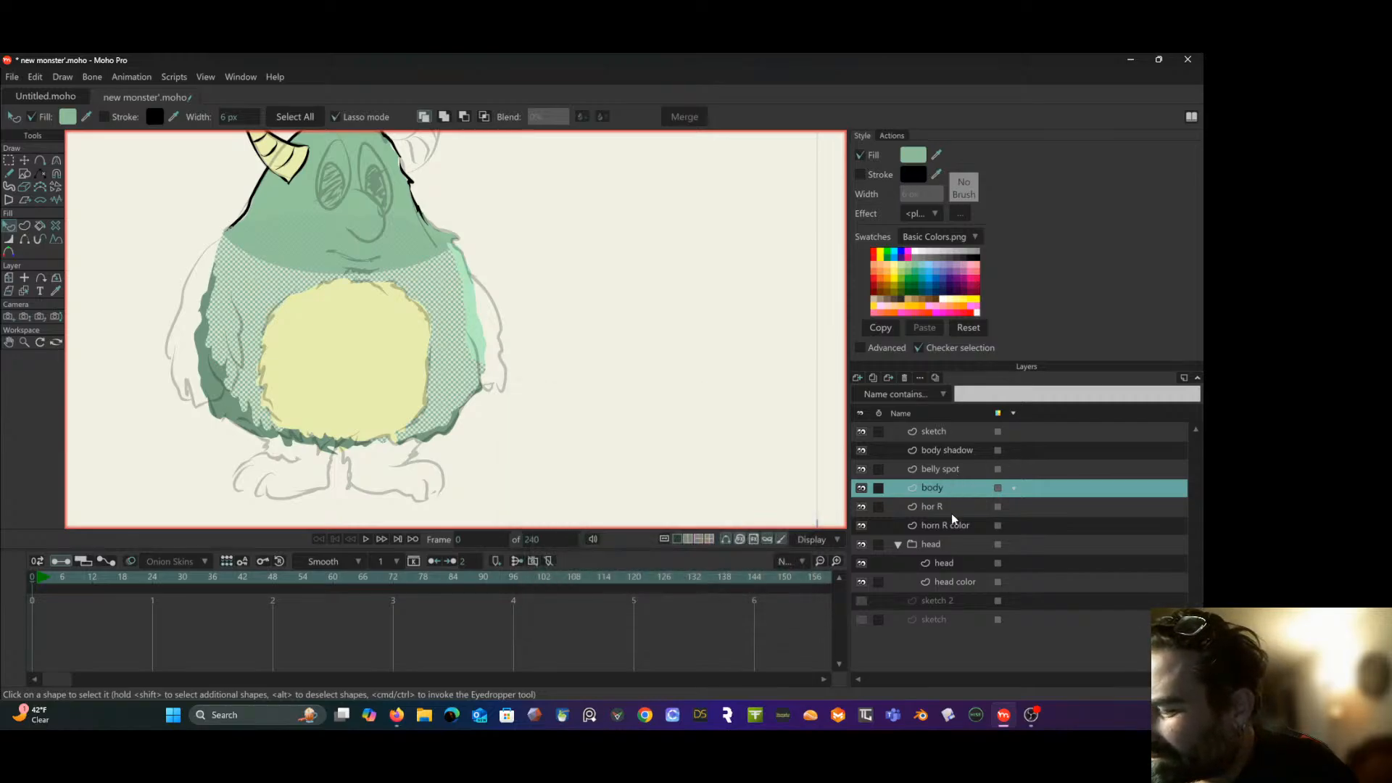
# - Set the head shape's fill on the head color layer to the body green 90BF9B, then deselect the shape
pyautogui.click(956, 544)
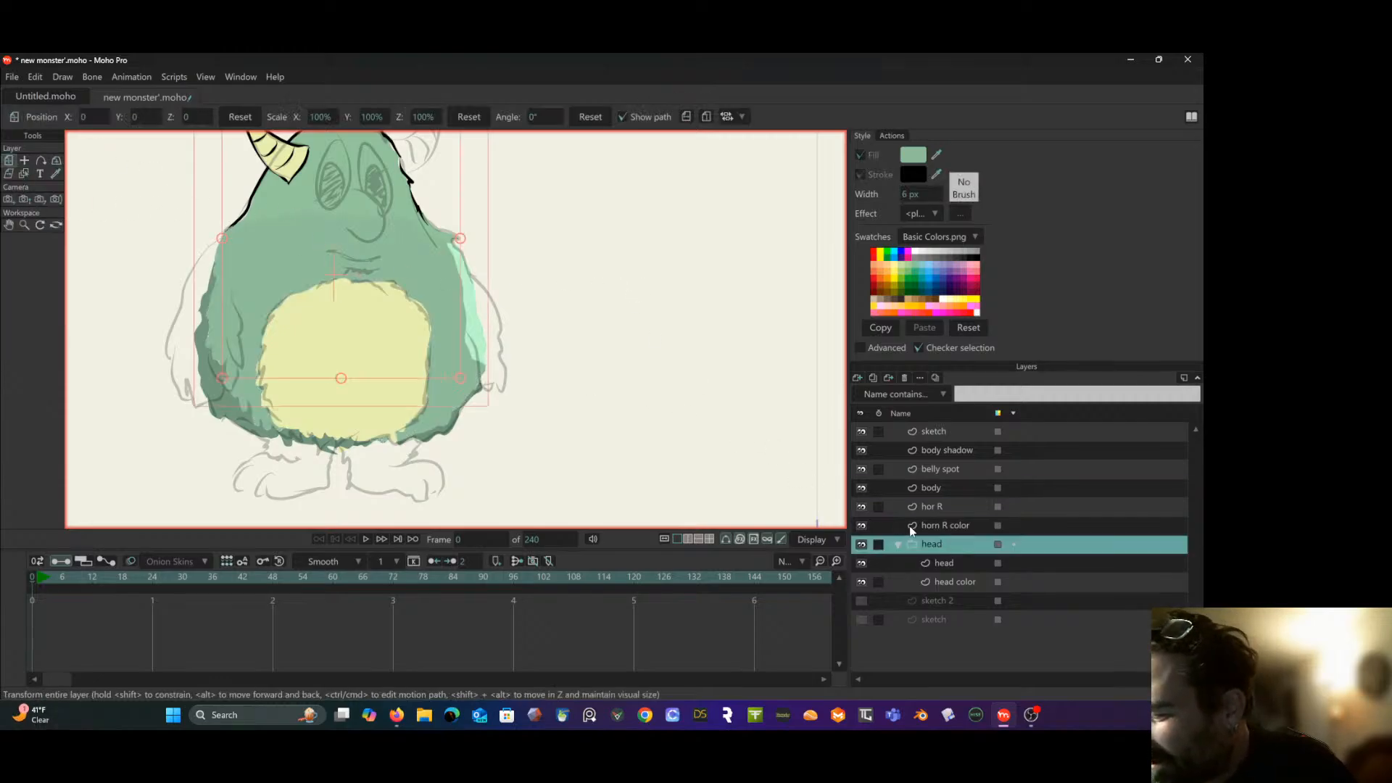
pyautogui.click(955, 581)
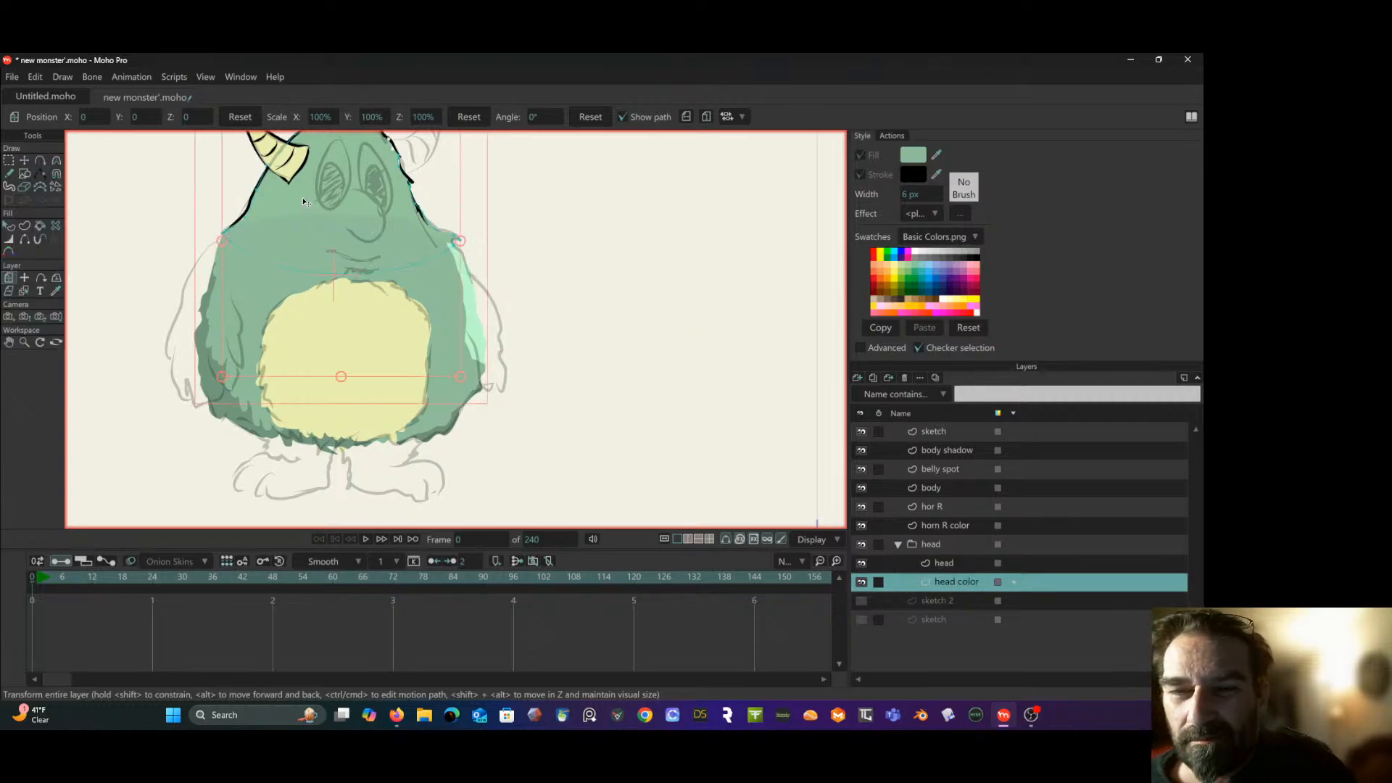
pyautogui.click(8, 228)
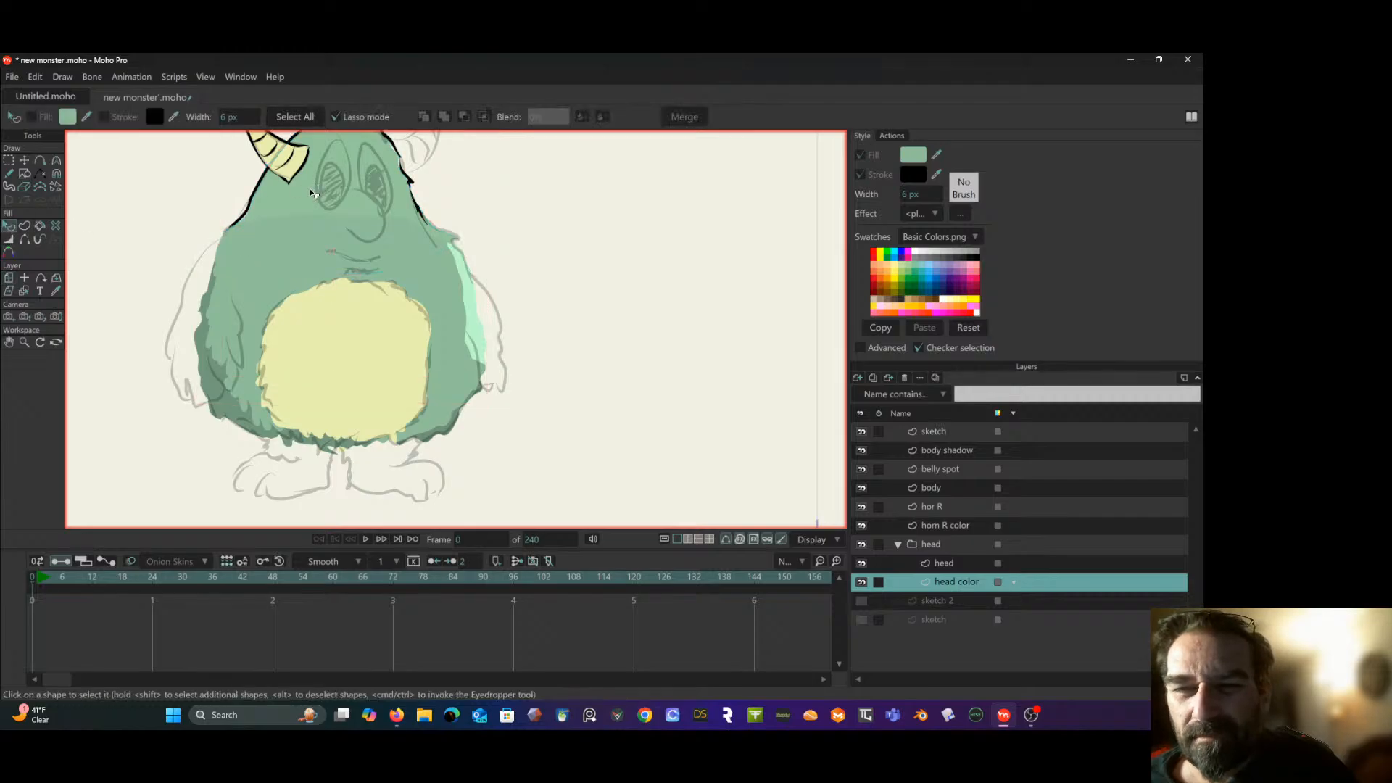
pyautogui.click(313, 193)
pyautogui.click(68, 116)
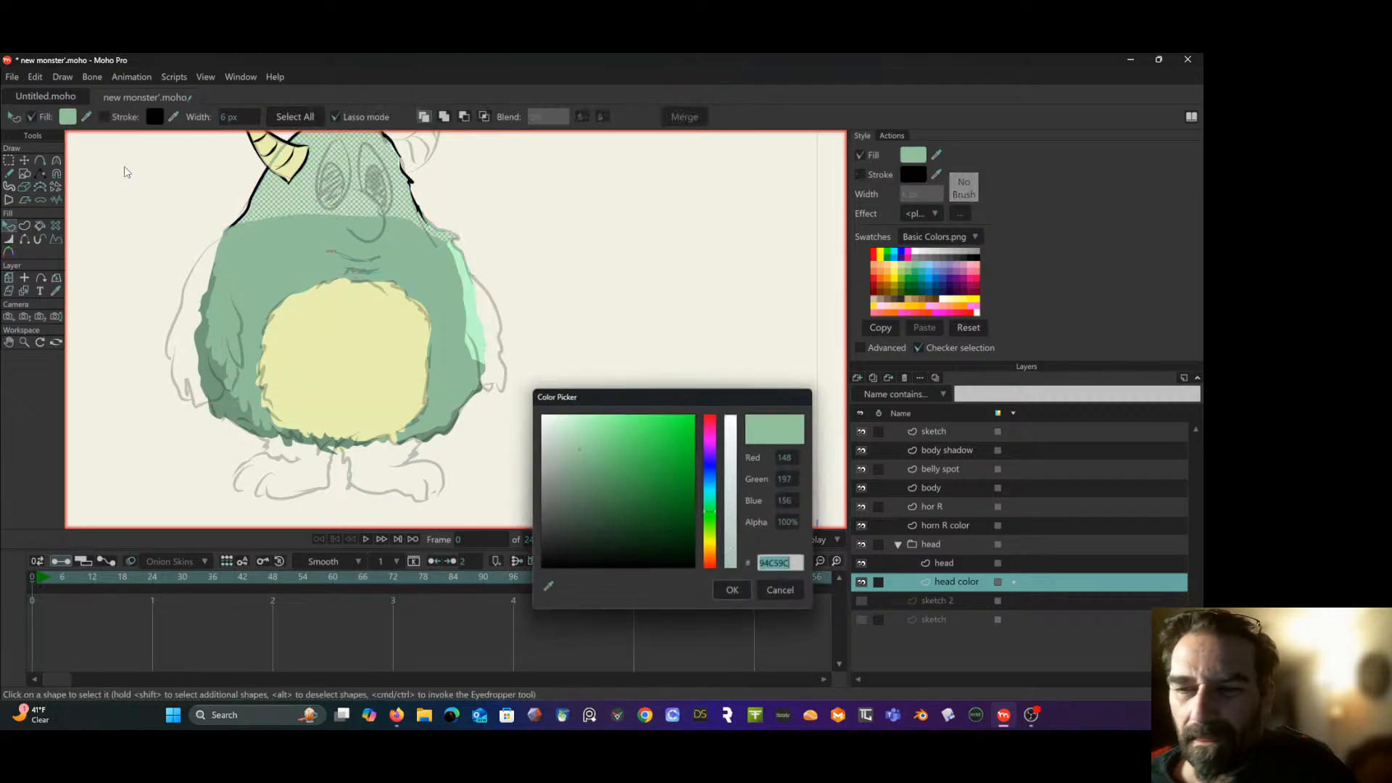
pyautogui.write('90BF9B')
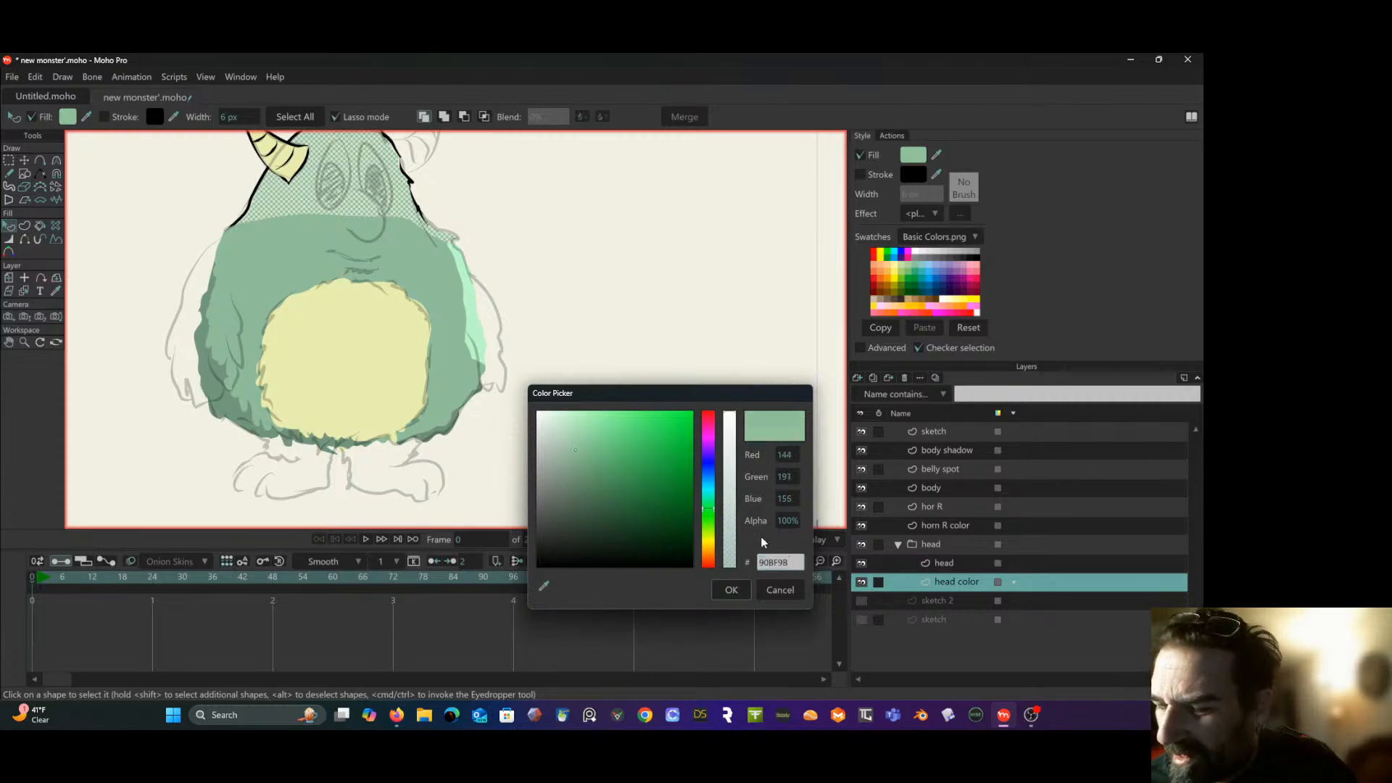
pyautogui.click(731, 590)
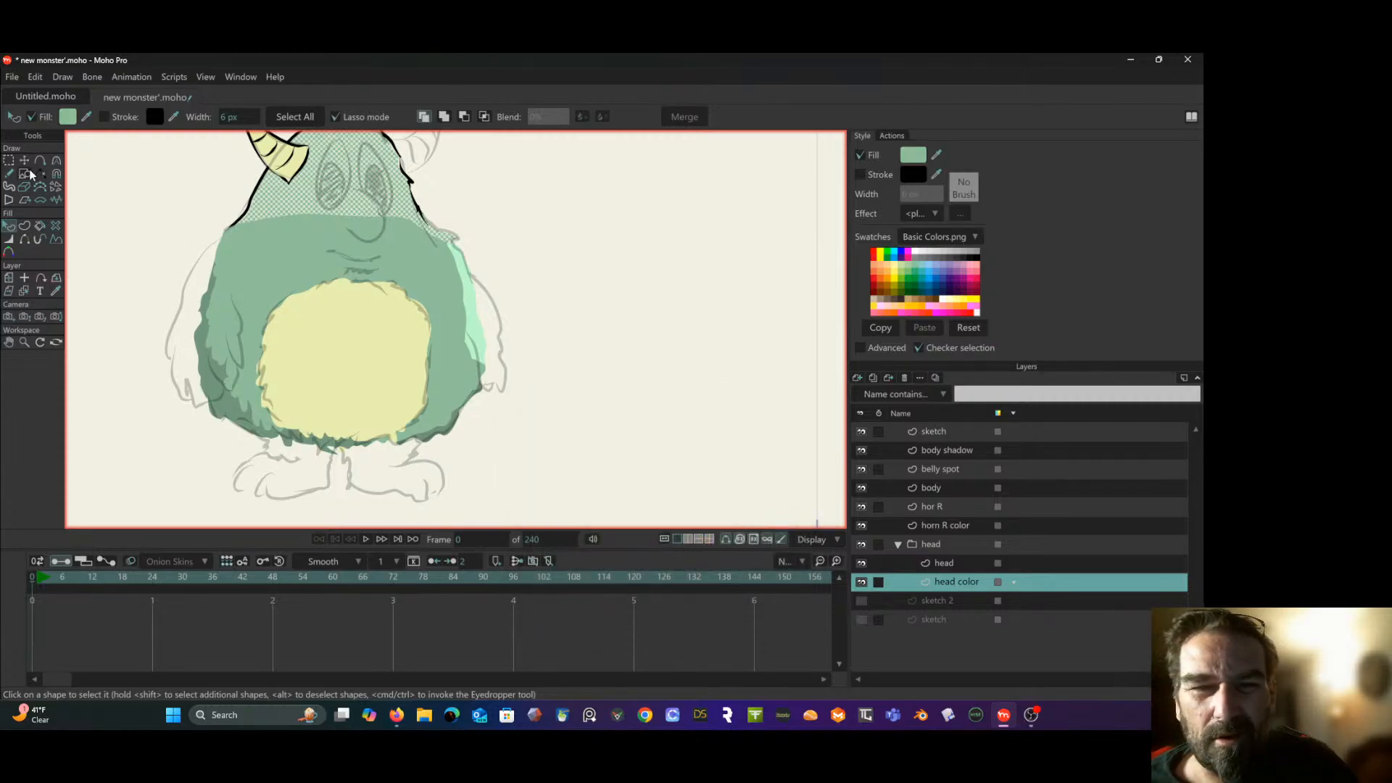
pyautogui.click(10, 161)
pyautogui.click(152, 212)
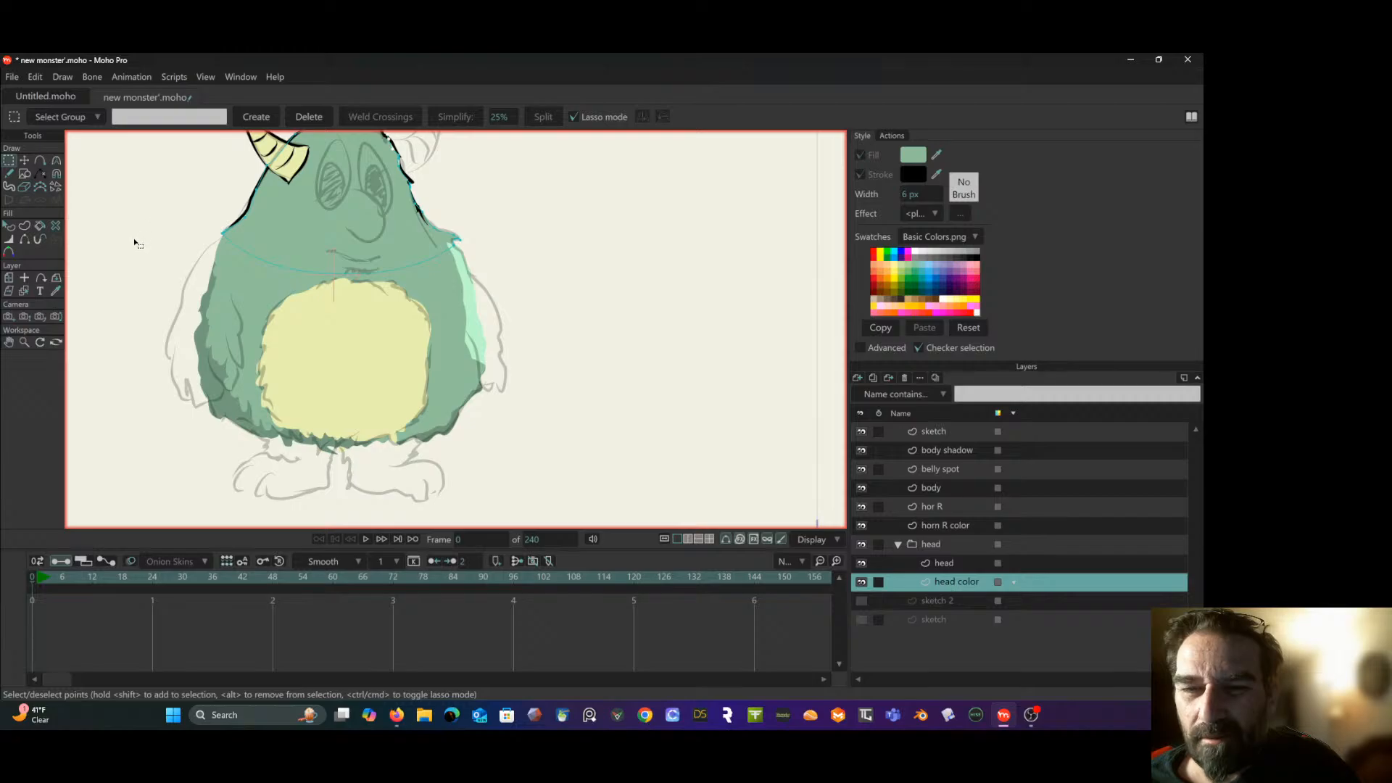